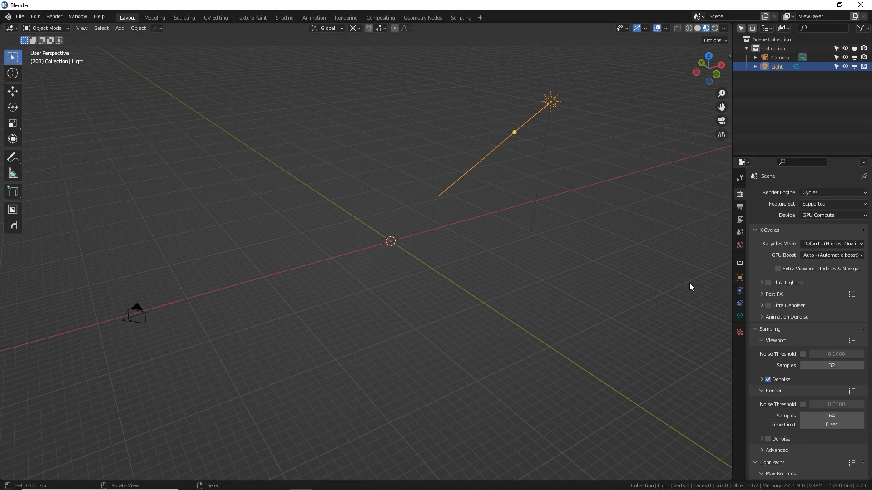
Clear the sun light's rotation and show its object and light settings
key(alt+r)
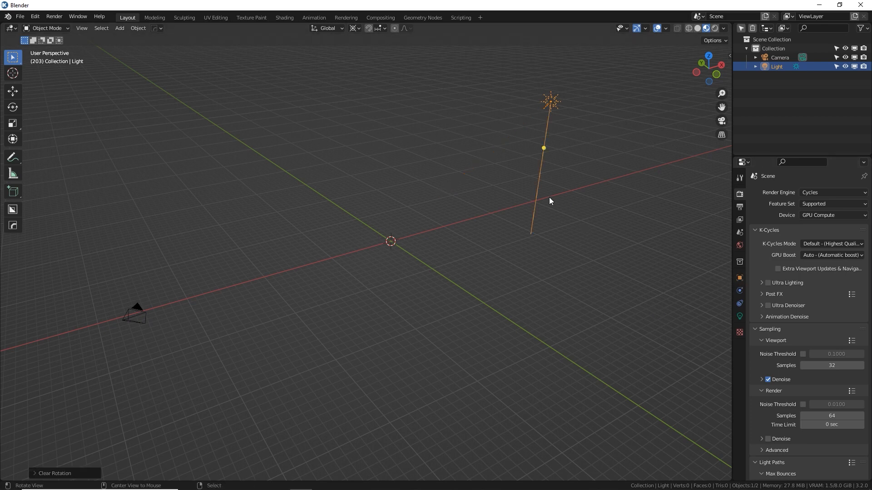
click(740, 277)
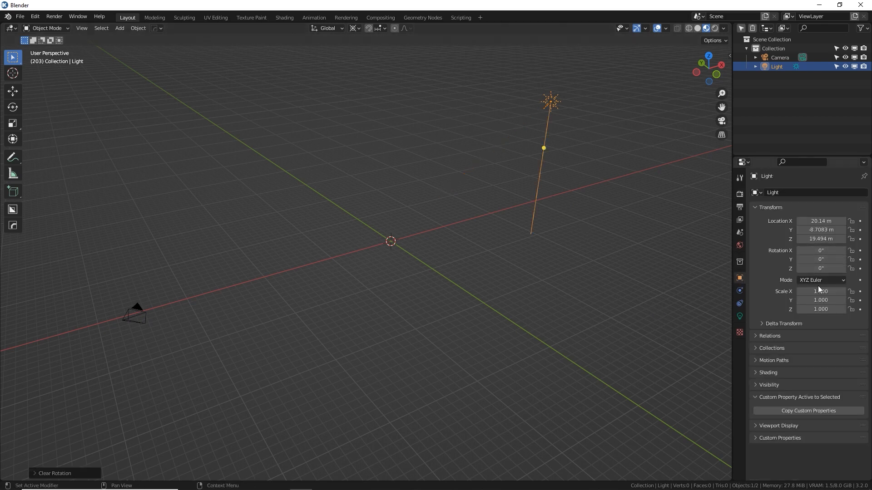
click(740, 316)
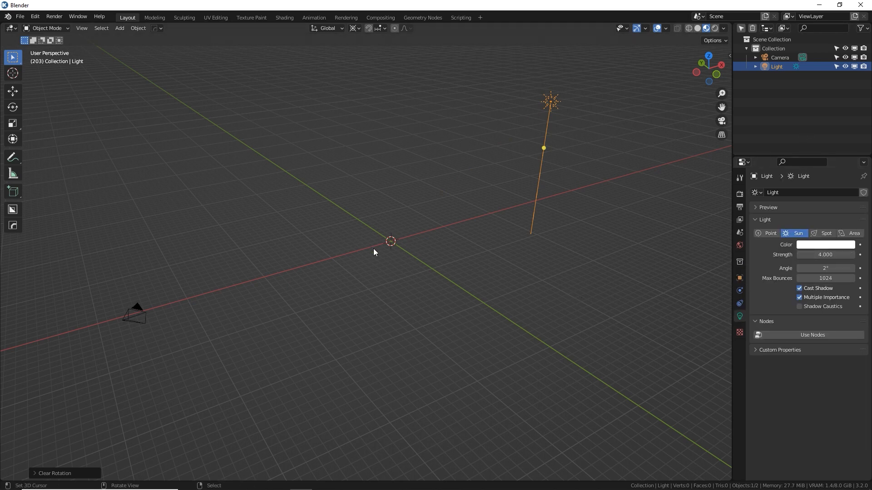
Add a mesh plane at the world origin and scale it by 10
key(shift+a)
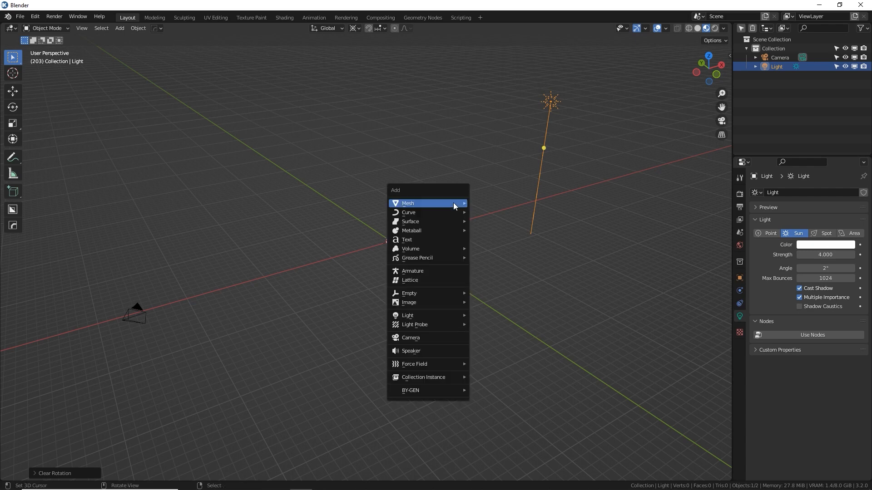
mouse_move(453, 202)
key(Return)
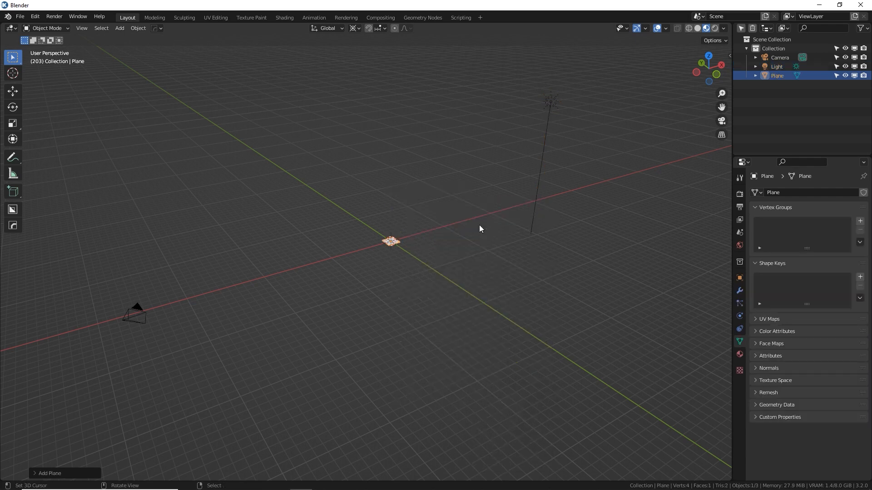
text(s10)
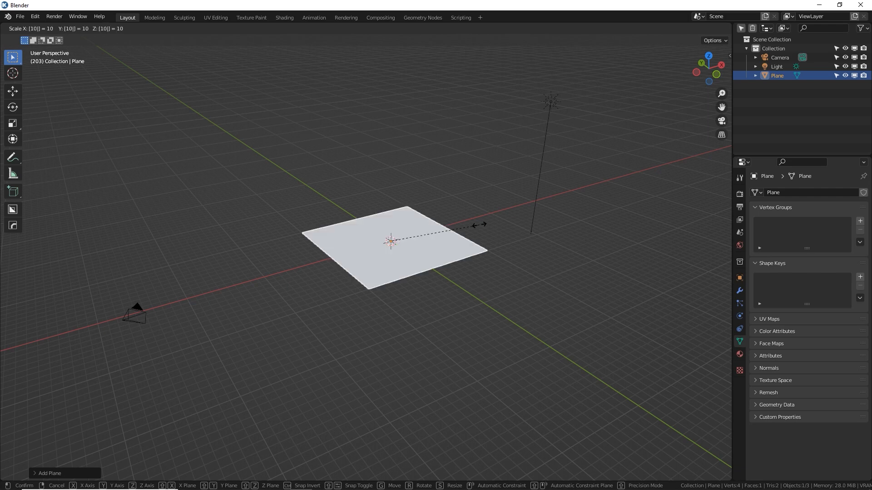
key(Return)
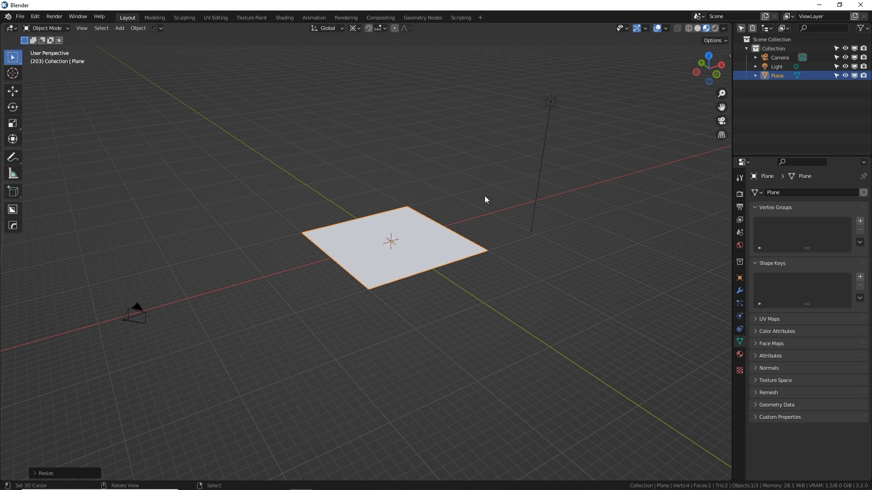
Create a new collection beneath the existing one and name it Parts
click(786, 121)
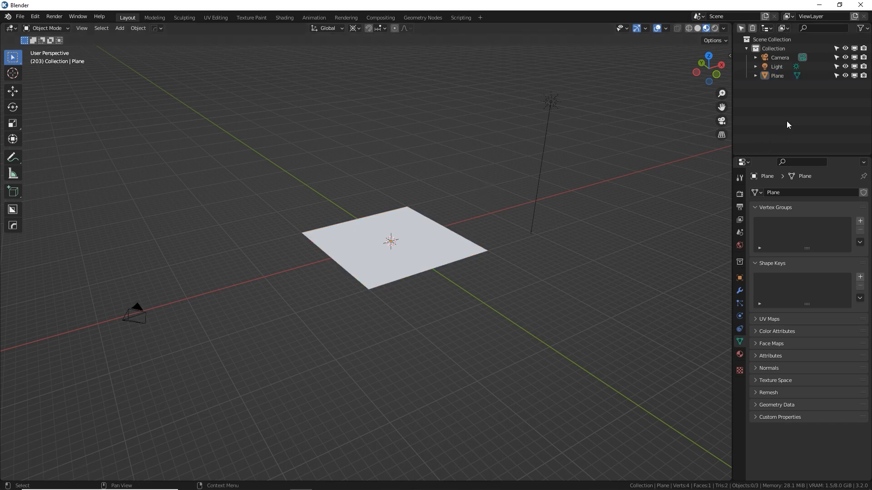
key(c)
click(786, 83)
double_click(773, 85)
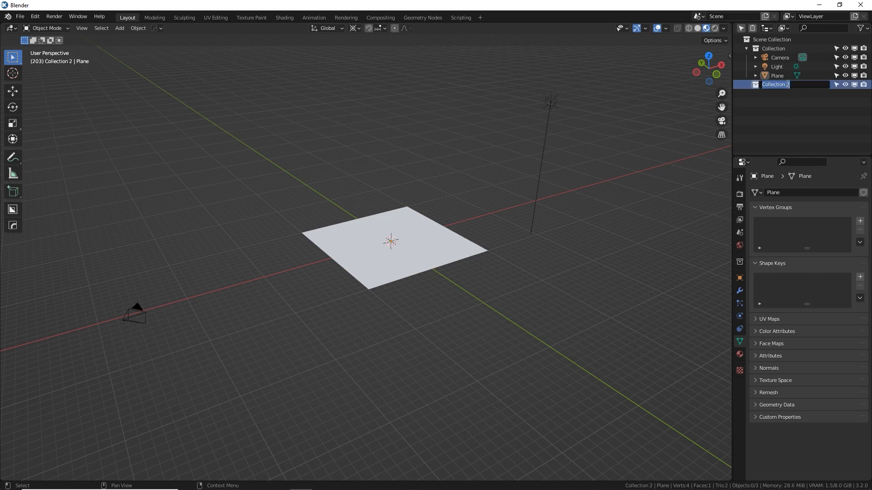
text(Parts)
key(Return)
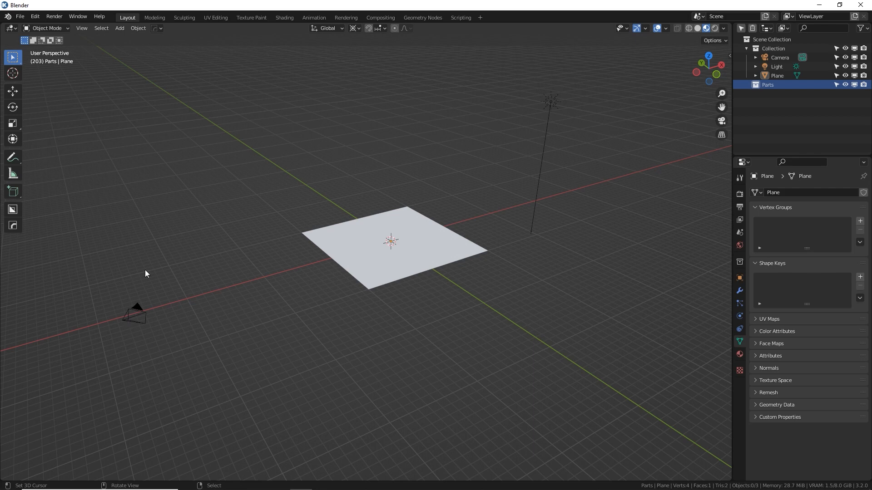
Look through the camera above the plane and change its lens type to Orthographic
click(402, 237)
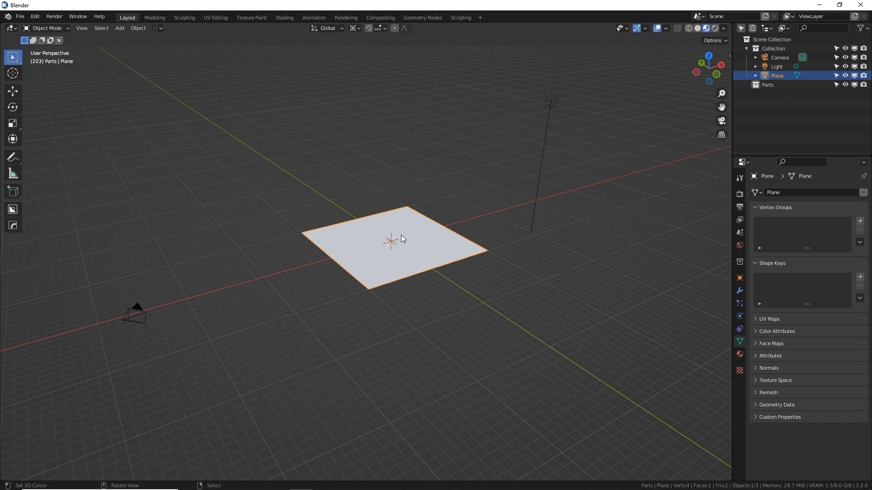
key(KP_7)
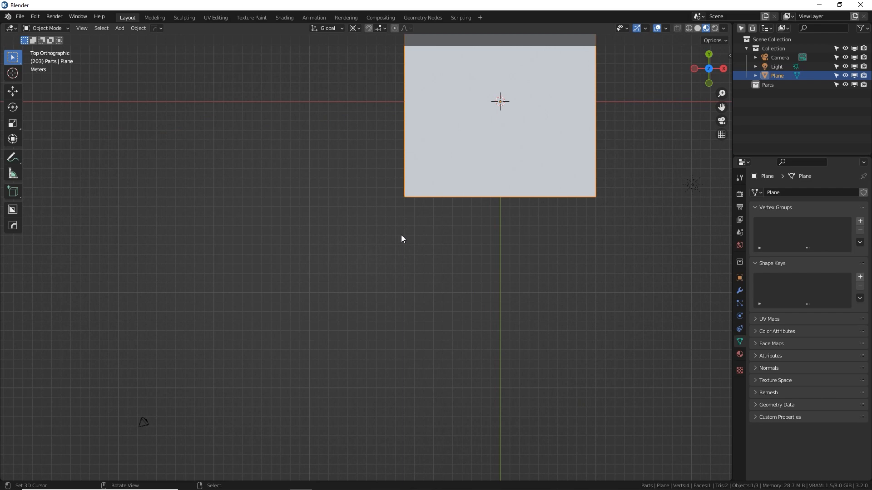
key(KP_Decimal)
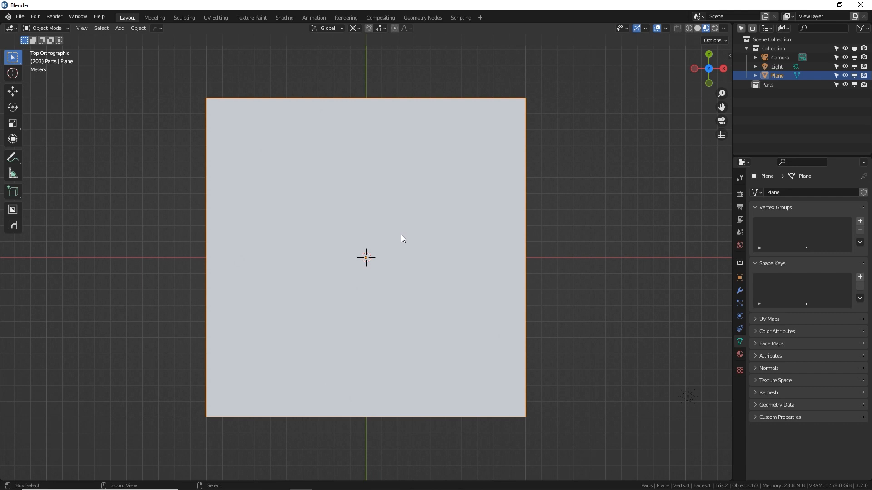
key(KP_0)
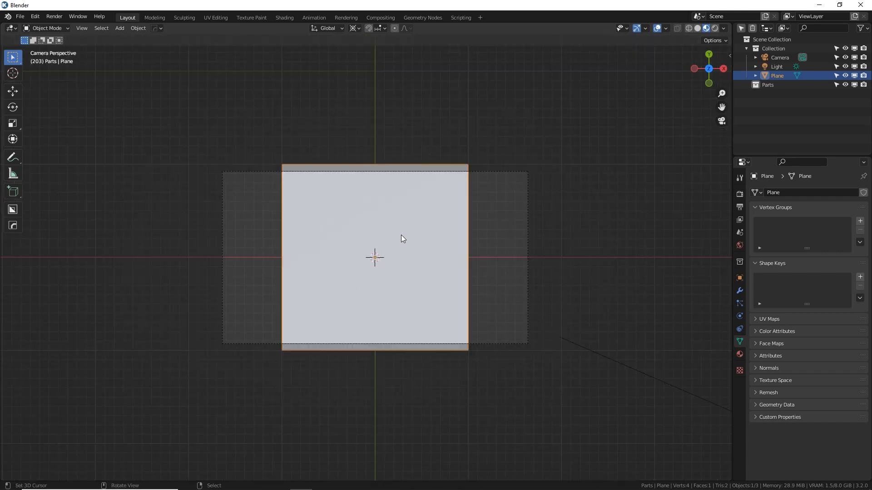
click(479, 171)
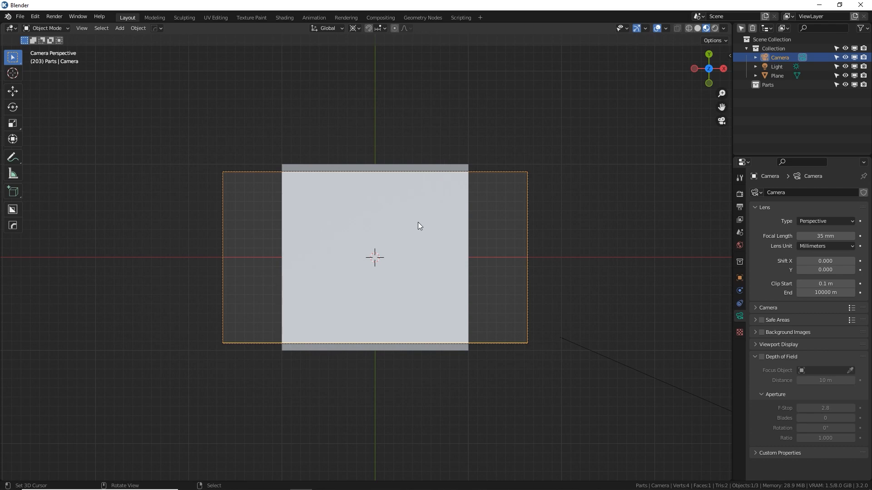
scroll(418, 226, up, 1)
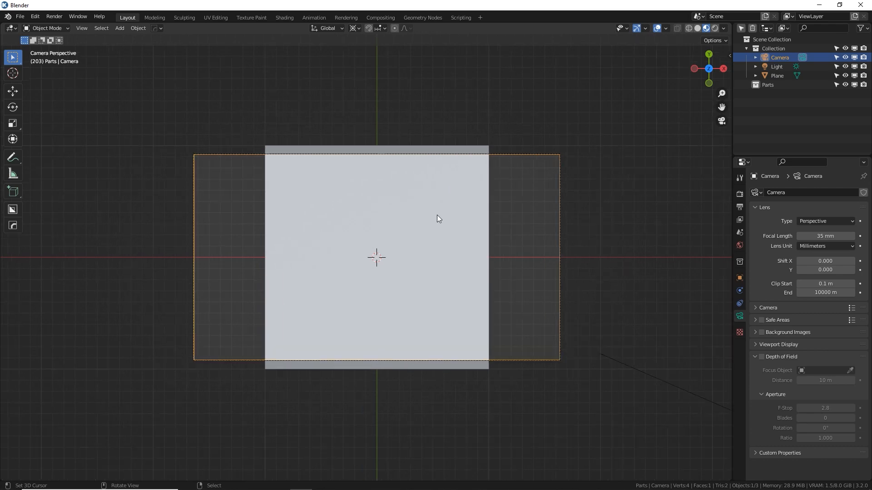
click(812, 221)
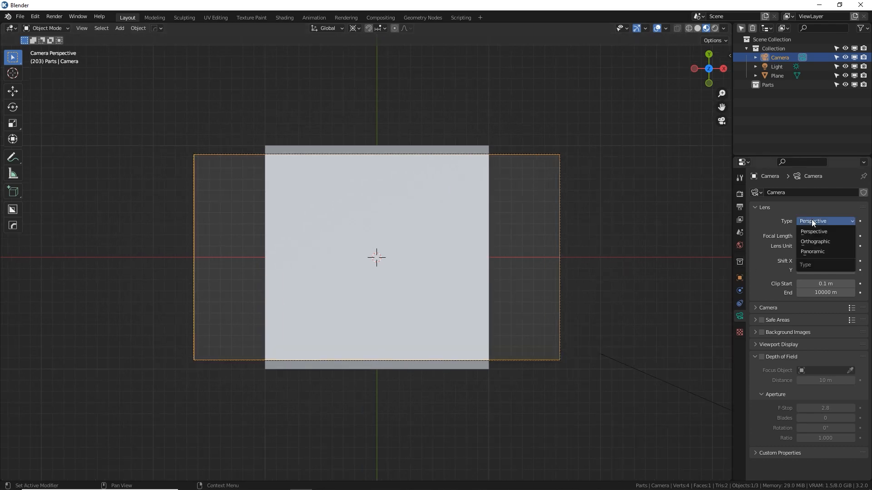
click(829, 241)
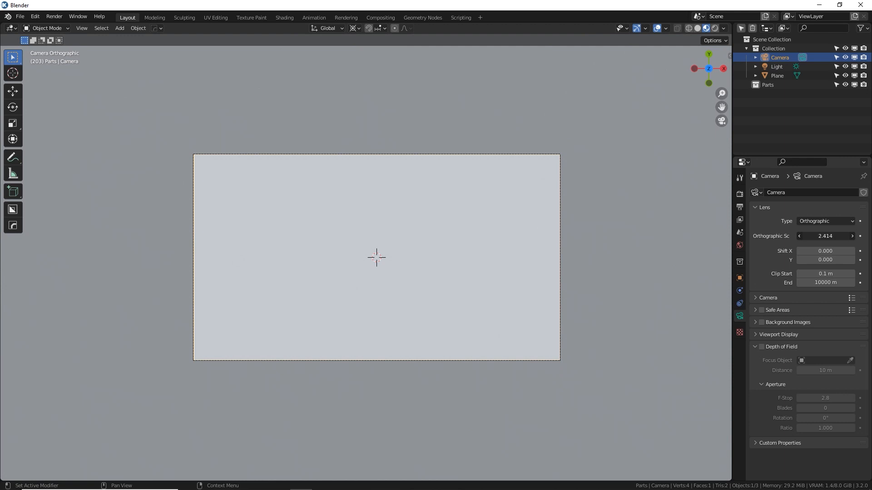
Set the camera's orthographic scale to 20
drag(819, 236, 858, 236)
click(825, 236)
text(20)
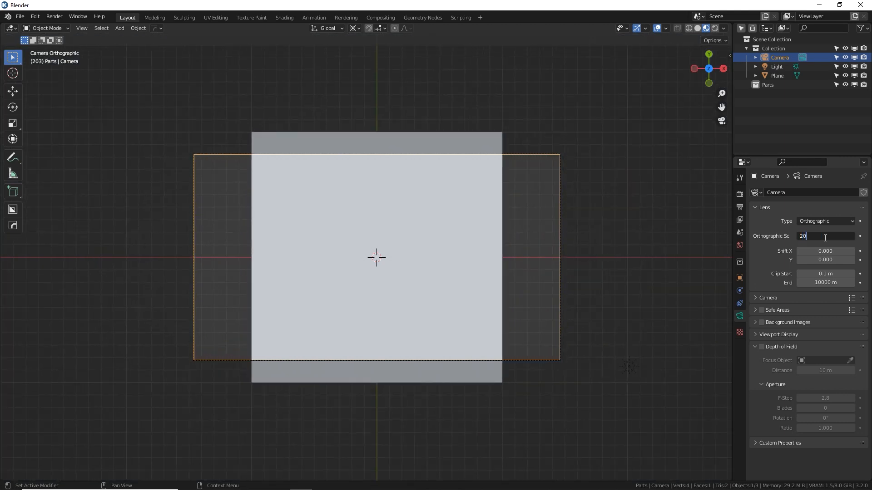
key(Return)
Set the render output resolution to 2048 by 2048 px
click(739, 207)
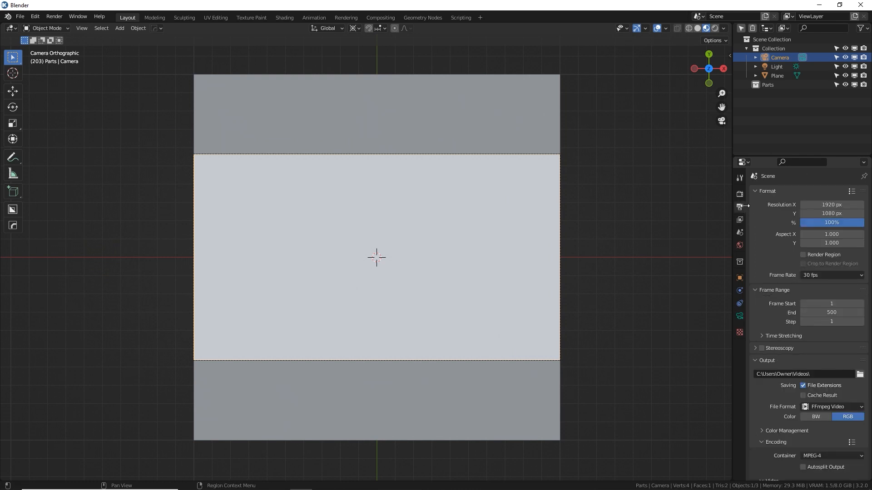
click(821, 204)
text(2048)
key(Tab)
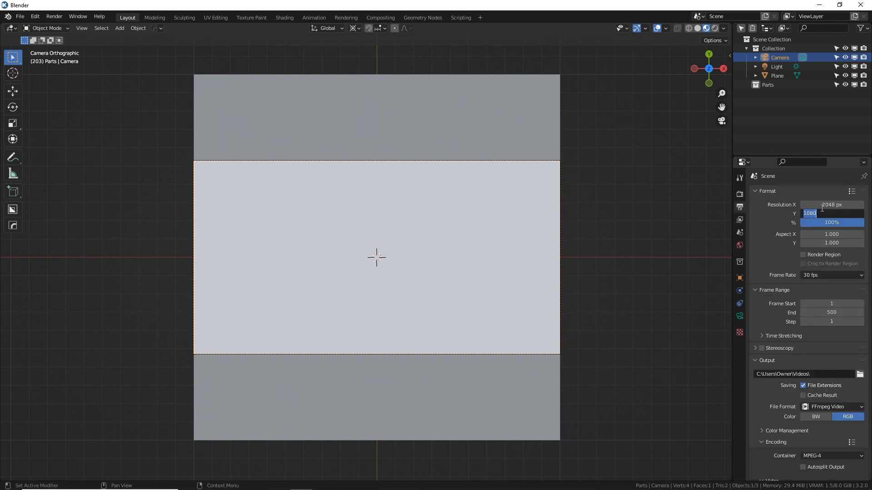
text(2048)
key(Return)
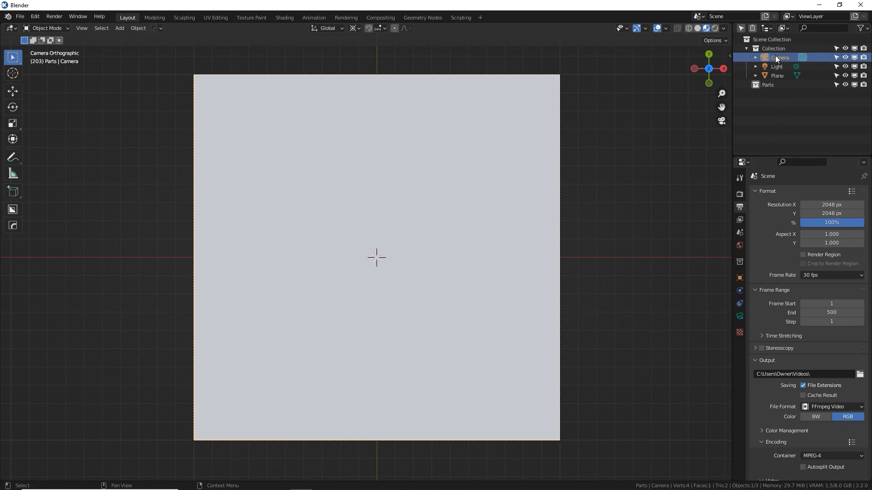
Examine the camera's lens settings and how the large plane fits within the square camera frame
click(738, 315)
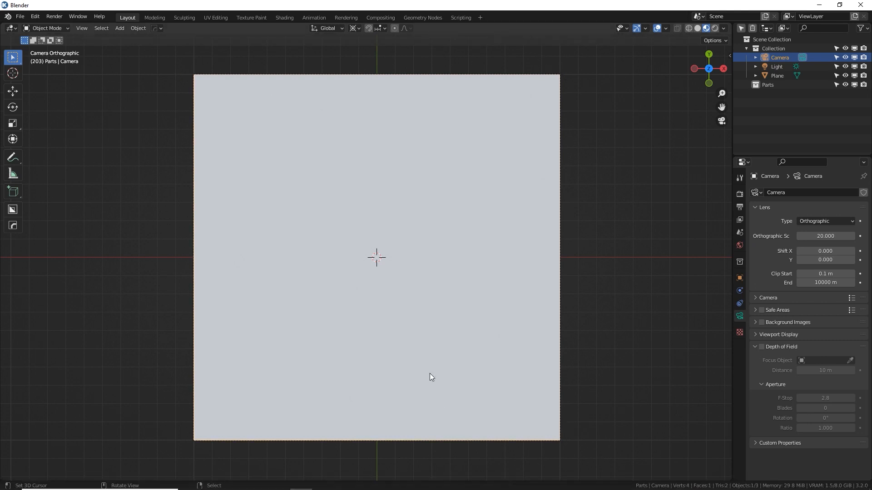
middle_drag(469, 351, 520, 244)
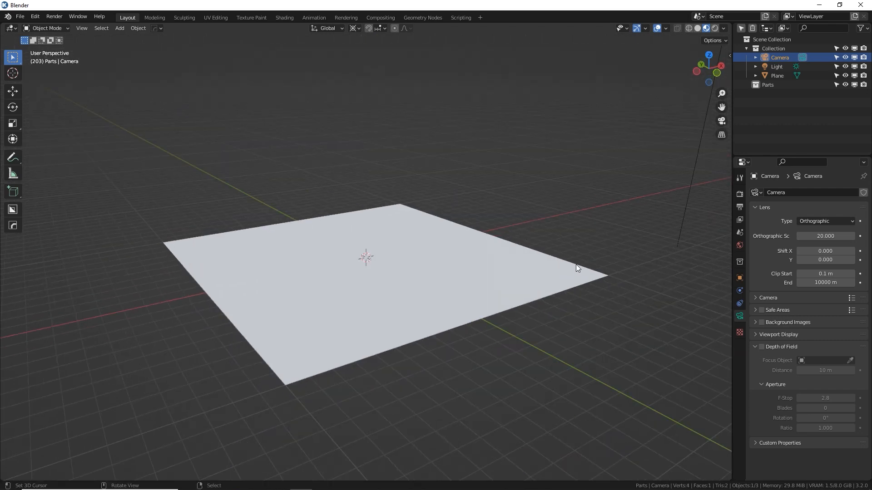
click(605, 278)
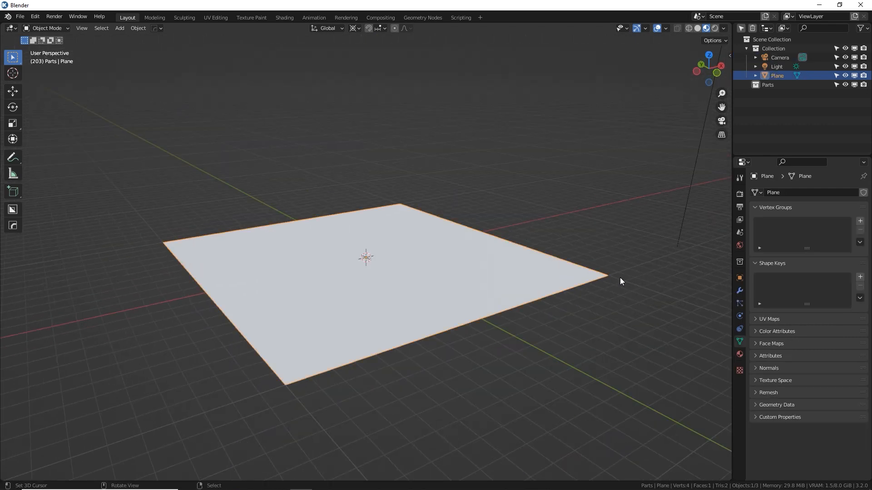
key(KP_0)
mouse_move(580, 103)
shift+middle_down()
mouse_move(527, 151)
mouse_move(581, 99)
mouse_move(571, 112)
shift+middle_up()
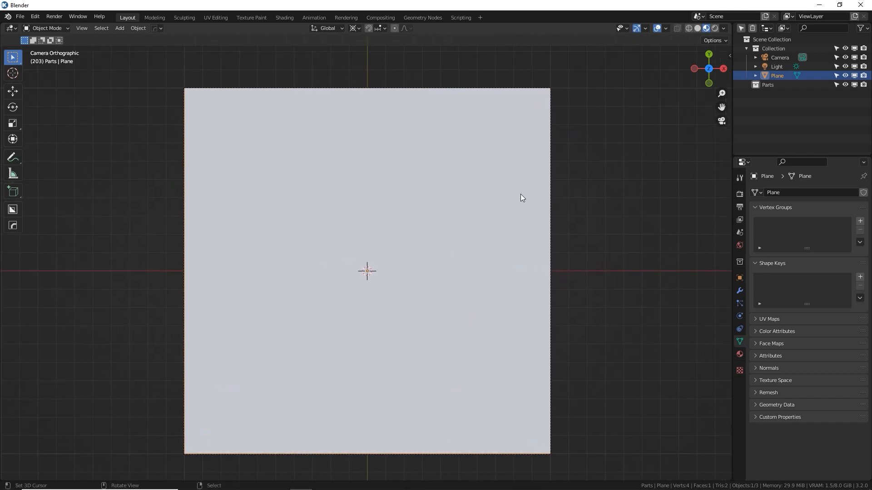
shift+middle_drag(543, 191, 380, 196)
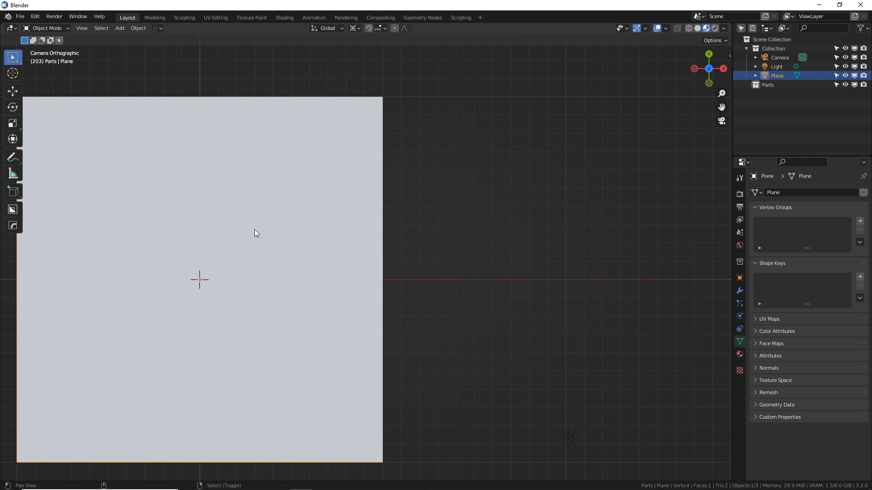
key(Home)
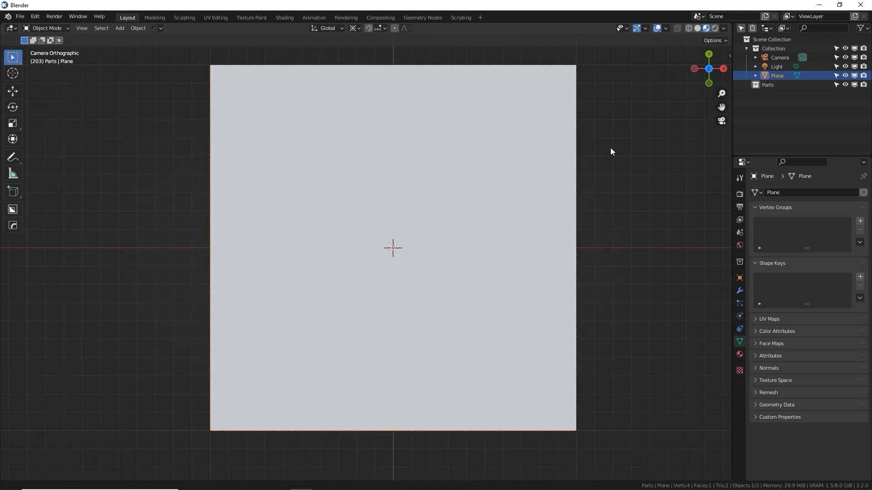
Place the 3D cursor beyond the large plane's upper-right corner and add a small plane there in the Parts collection
shift+middle_drag(608, 150, 447, 165)
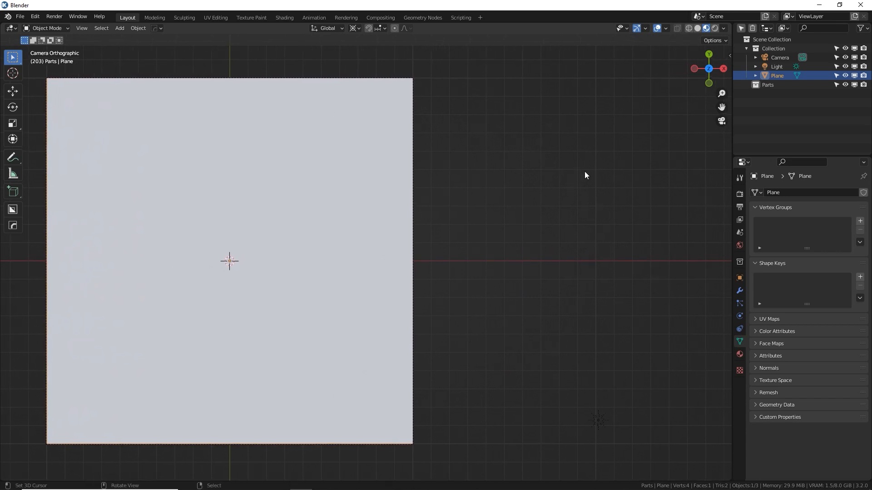
click(542, 90)
key(shift+a)
mouse_move(577, 142)
click(609, 142)
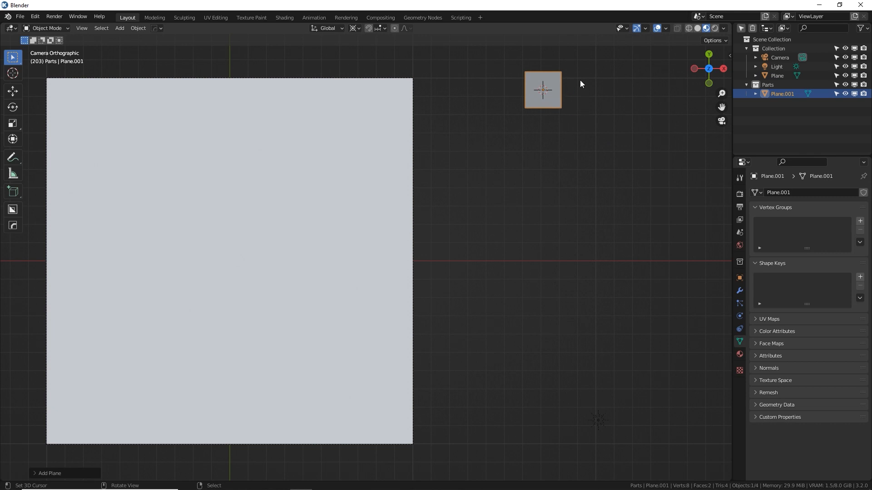
Duplicate the small plane downward along Y with a small gap, and repeat the duplication six times to form a column
key(shift+d)
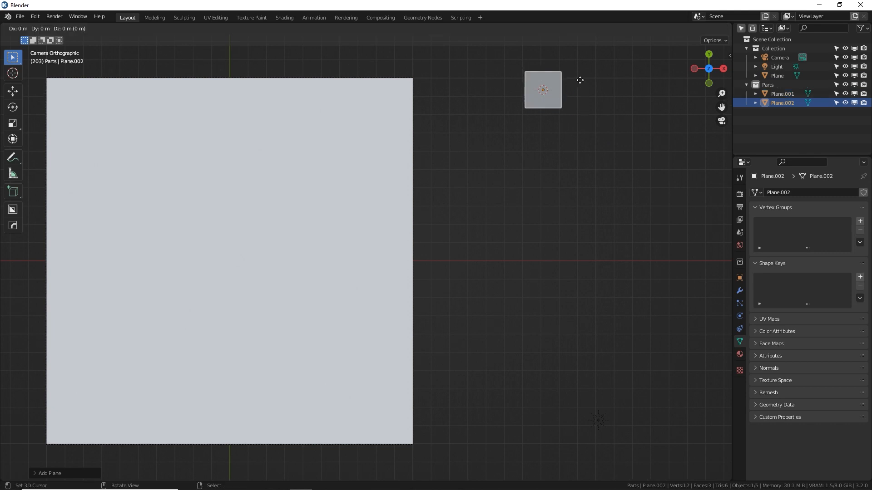
key(y)
click(577, 133)
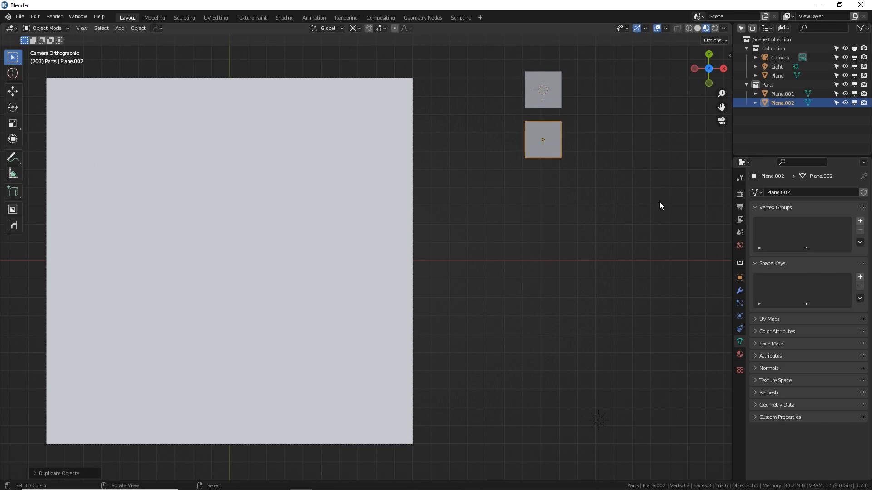
key(shift+r)
key(shift+r)
key(shift+r)
key(shift+r)
key(shift+r)
key(shift+r)
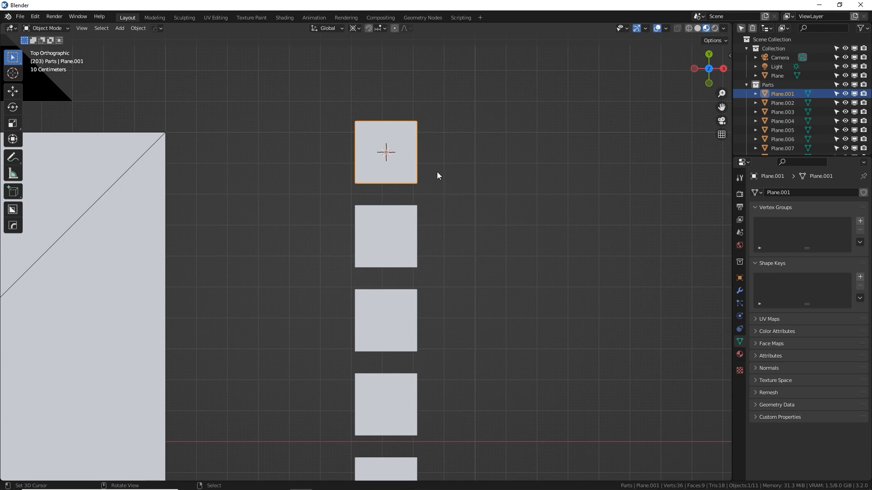
Box-cut a notch out of the first small plane's upper-left corner and a long slot into its right edge
scroll(435, 172, up, 2)
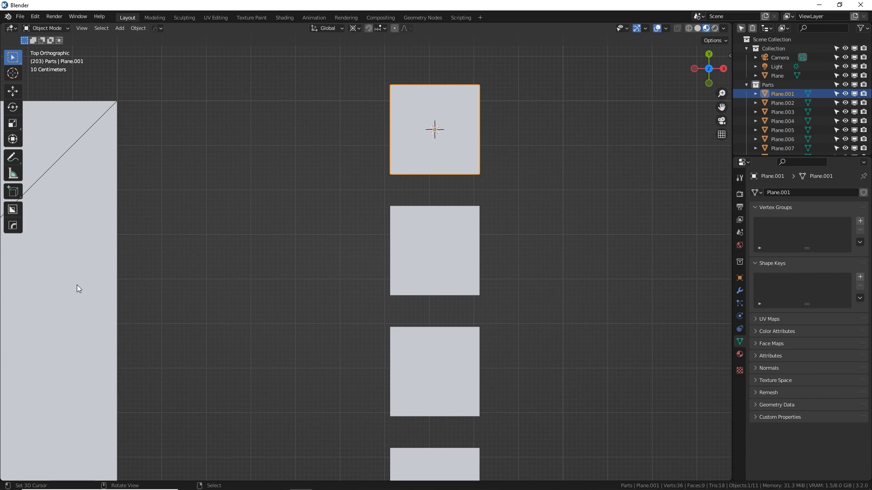
shift+middle_drag(333, 182, 284, 252)
scroll(291, 245, up, 1)
shift+middle_drag(302, 222, 298, 250)
scroll(298, 251, up, 2)
click(12, 210)
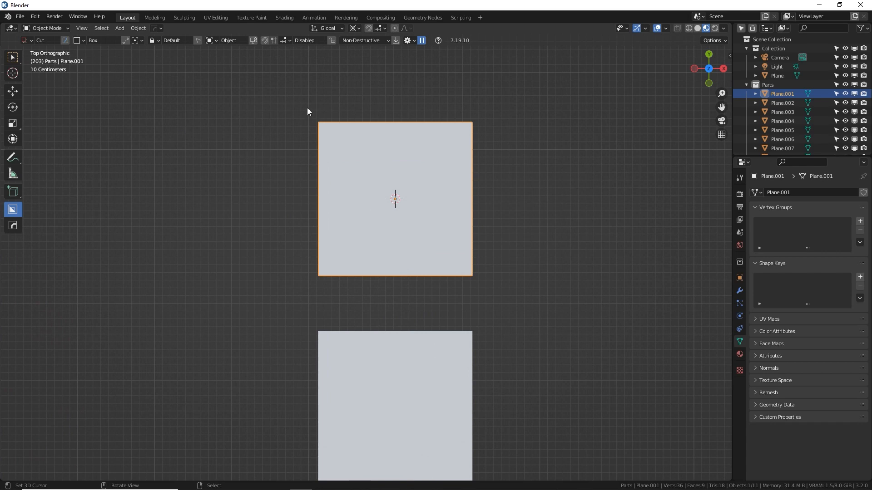
drag(313, 115, 377, 177)
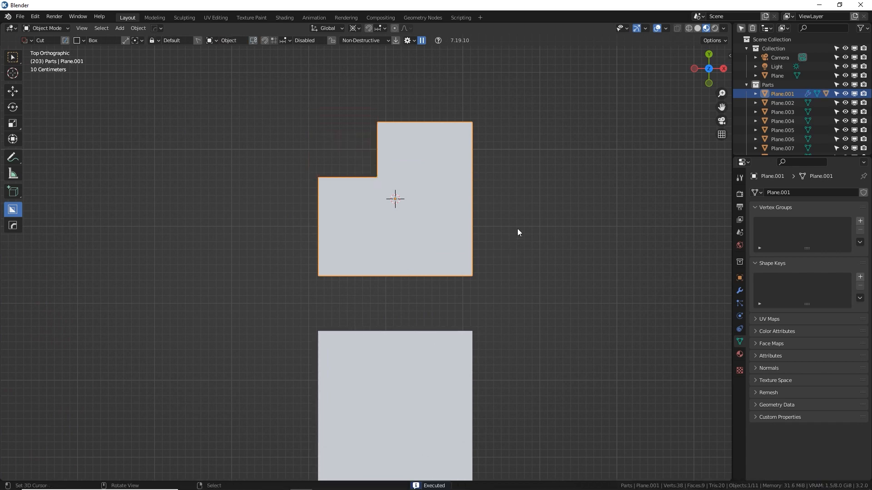
drag(518, 230, 334, 248)
Try a box cut over the second small plane's upper part and set the cutter's mode to Destructive
shift+middle_drag(444, 335, 437, 220)
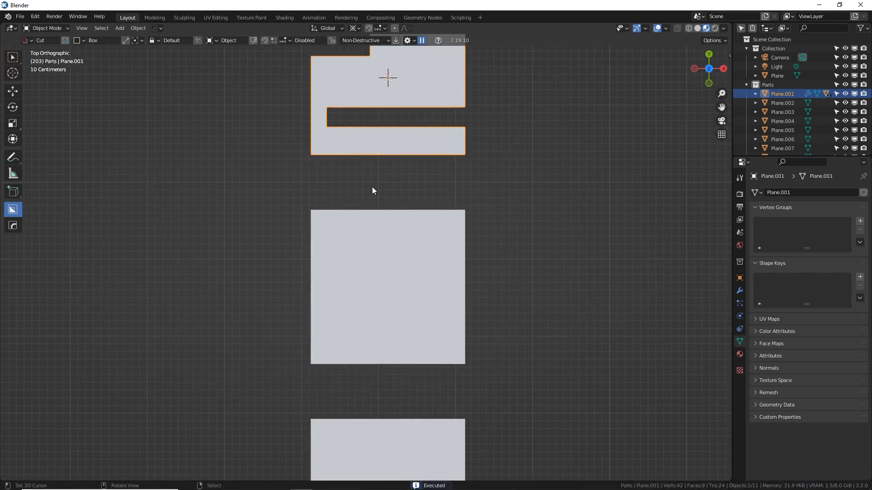
drag(372, 187, 447, 249)
click(361, 42)
click(362, 51)
Apply the three Boolean modifiers on the first small plane
click(740, 290)
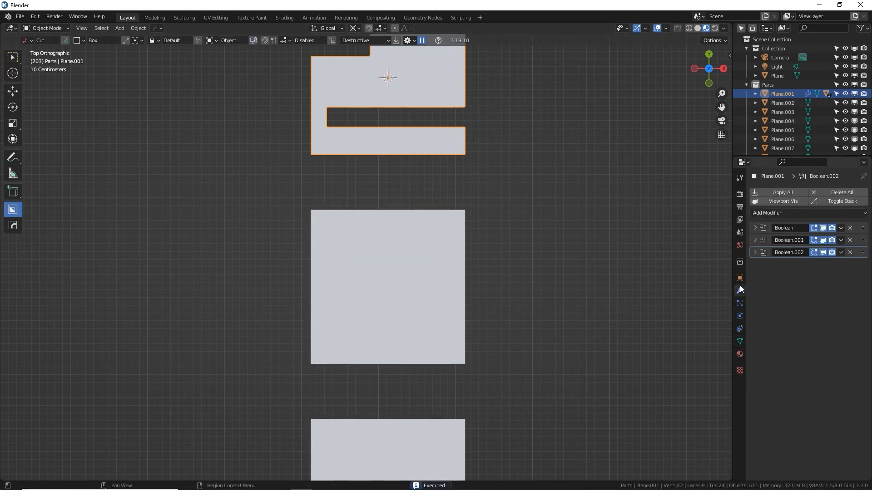
click(842, 228)
click(836, 237)
shift+middle_drag(538, 210, 520, 317)
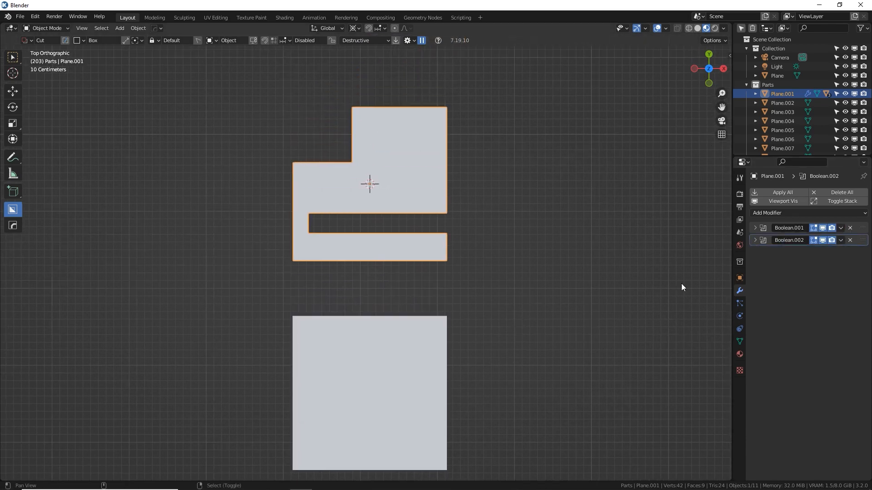
click(841, 228)
click(827, 236)
click(840, 228)
click(830, 237)
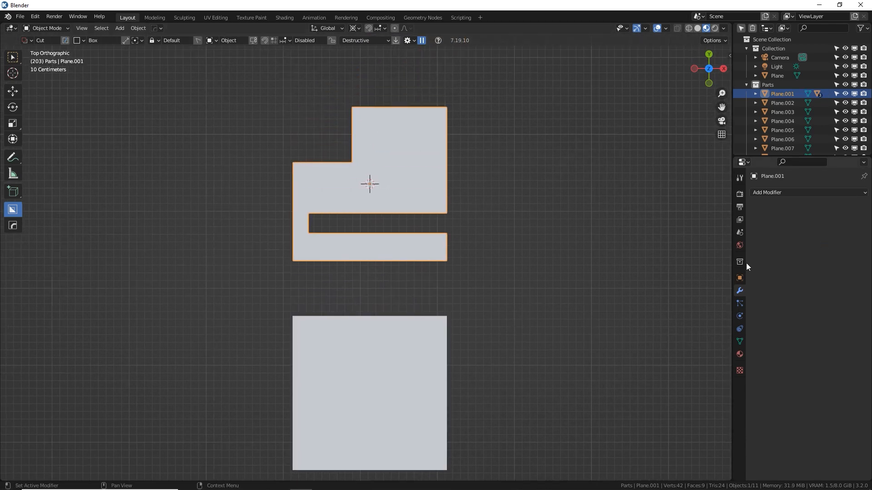
Box-cut a large notch into the second small plane's left edge and a narrow slot into its lower right edge
shift+scroll(530, 252, down, 5)
click(416, 262)
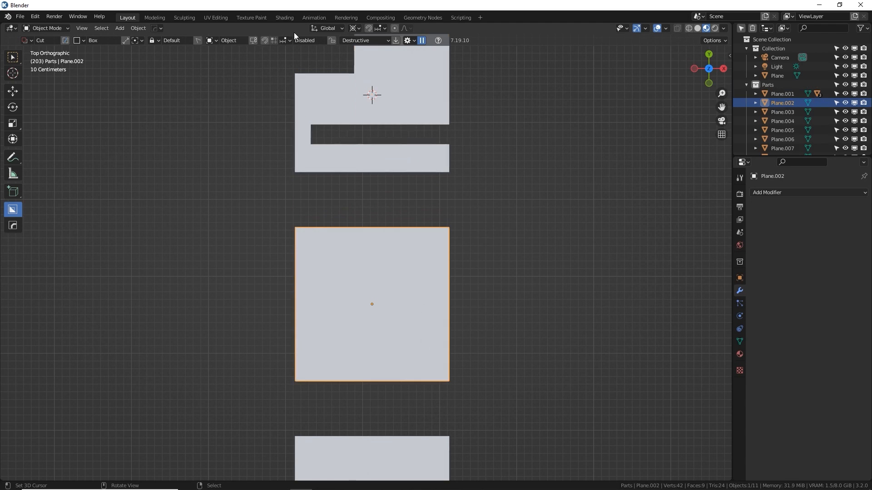
click(315, 39)
click(346, 40)
click(356, 47)
drag(261, 233, 412, 298)
drag(501, 348, 371, 369)
Box-cut a wide, deep opening into the third small plane's lower edge and a shallow notch along its upper edge
shift+scroll(441, 356, down, 6)
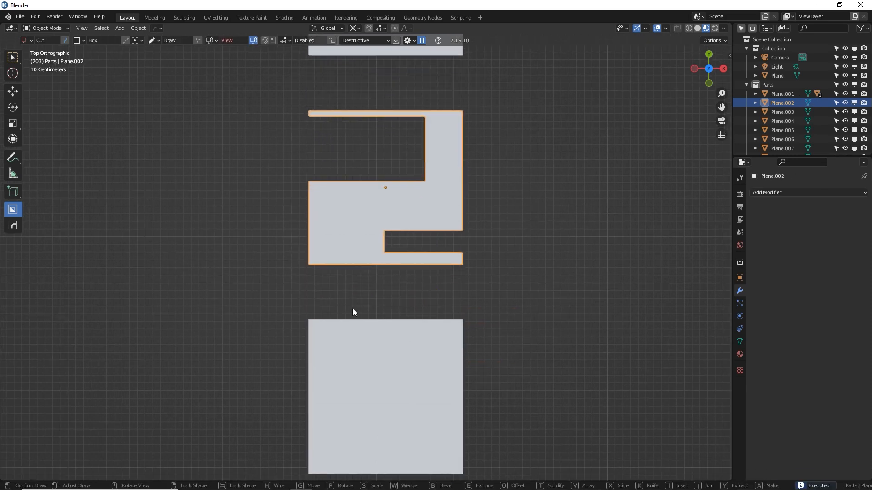
drag(352, 309, 444, 338)
shift+middle_drag(433, 359, 421, 256)
right_click(428, 323)
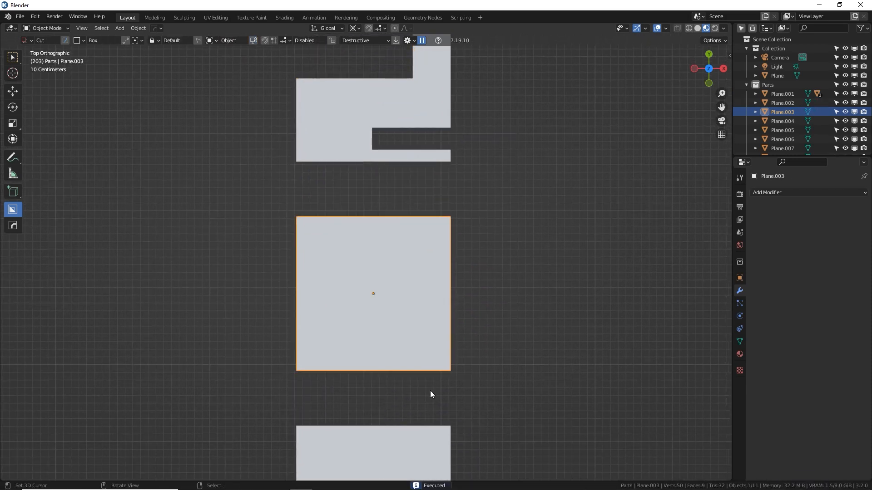
drag(435, 380, 307, 290)
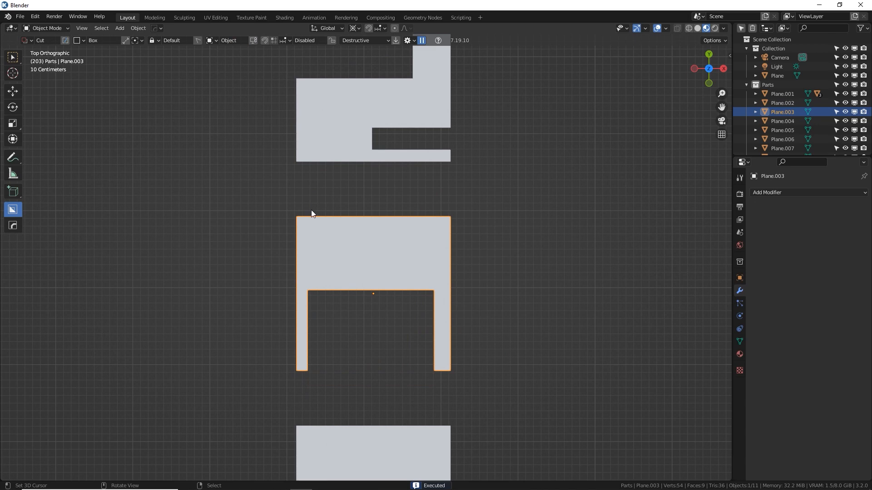
drag(312, 214, 432, 225)
shift+scroll(445, 224, down, 6)
Box-cut three notches into the fourth small plane's left edge, a shallow one along its lower edge, and a small one at its upper-right corner
right_click(417, 366)
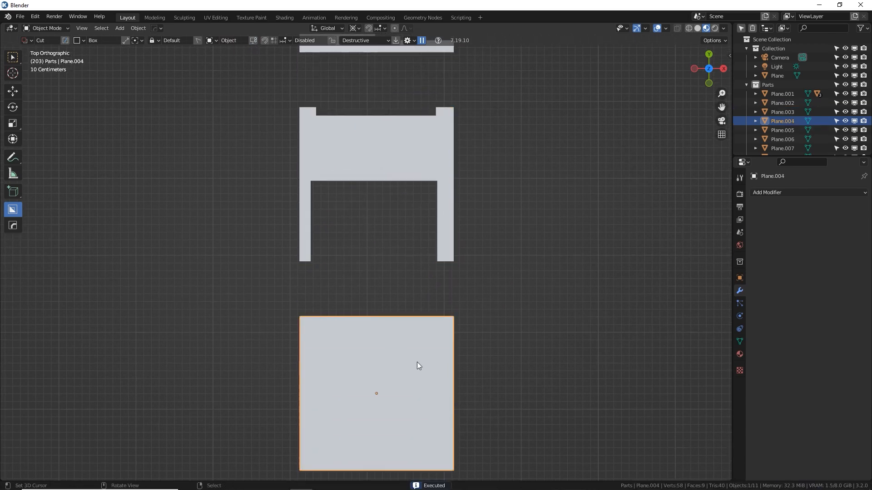
shift+scroll(417, 366, down, 4)
drag(301, 264, 351, 281)
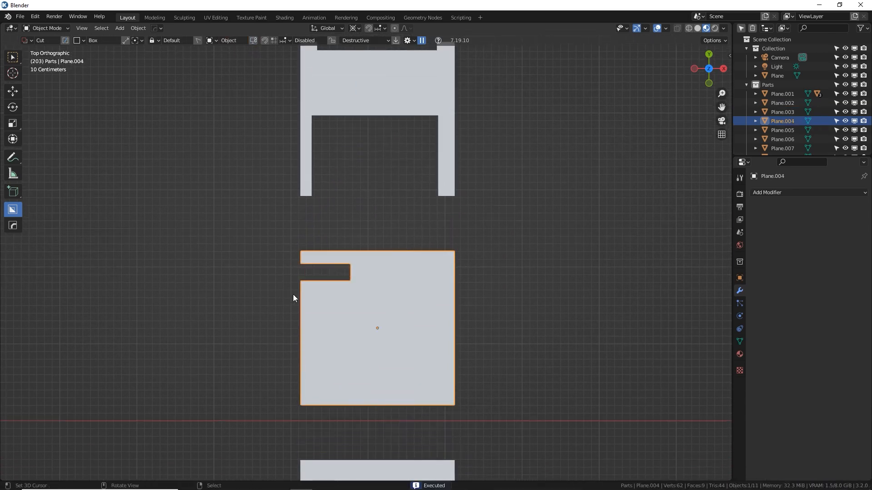
drag(294, 292, 350, 309)
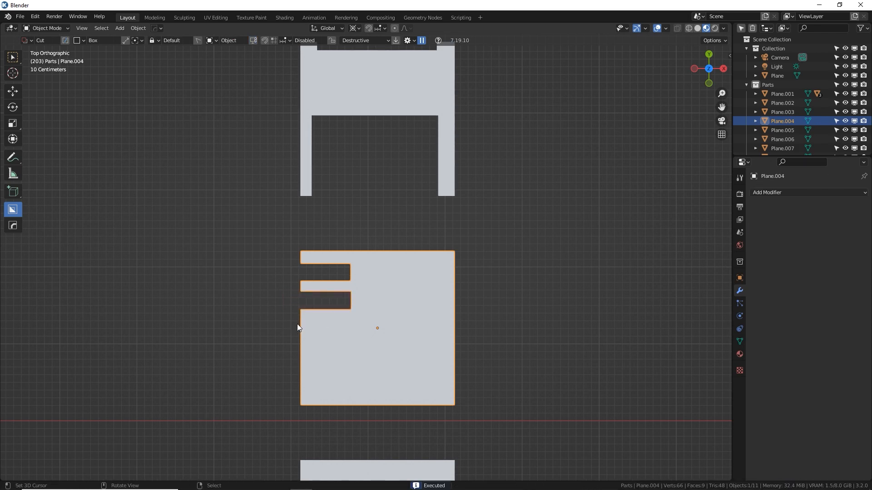
drag(297, 323, 349, 361)
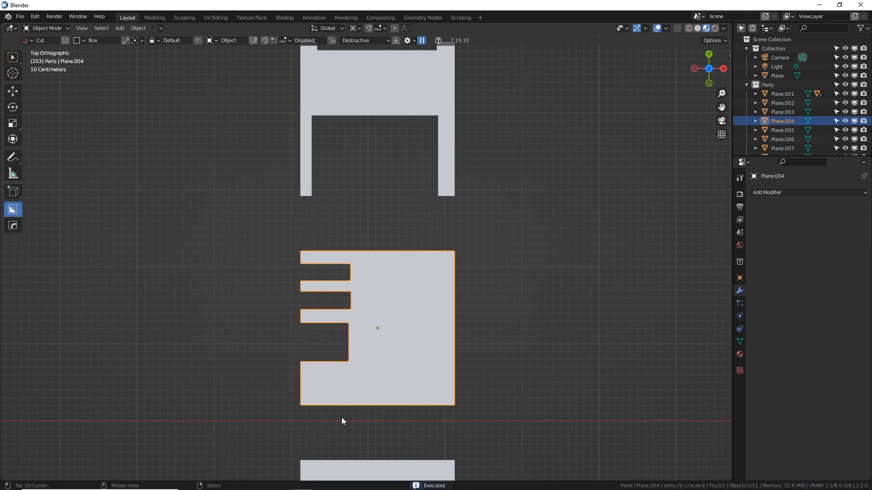
drag(321, 408, 437, 400)
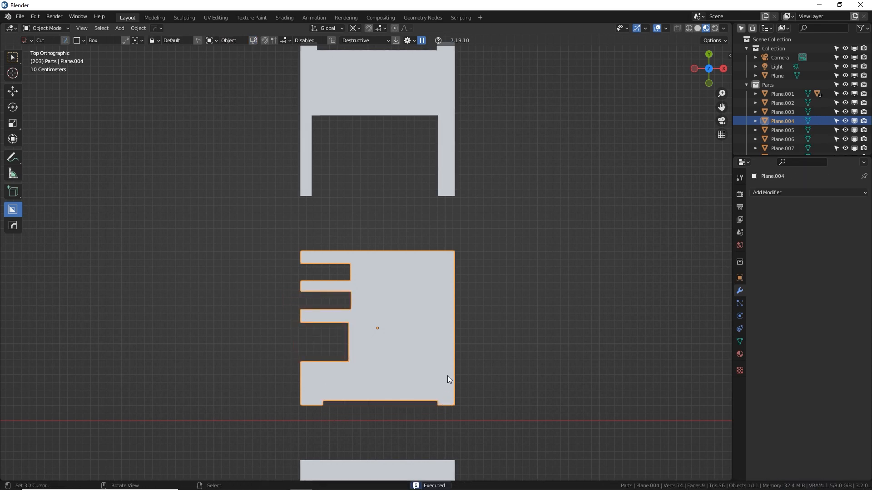
drag(437, 239, 460, 266)
Box-cut a large window in the fifth small plane, a notch in its right edge, and a thin strip off most of its lower edge
shift+middle_drag(431, 452, 435, 249)
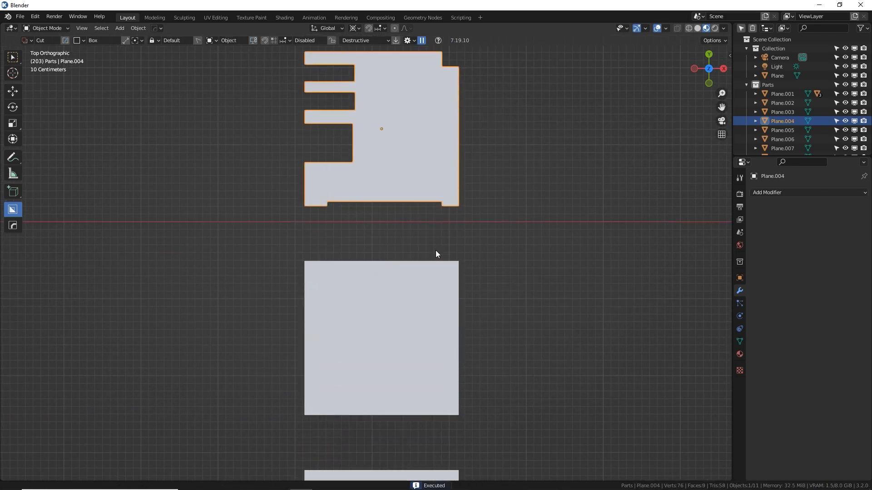
drag(313, 270, 408, 356)
click(420, 329)
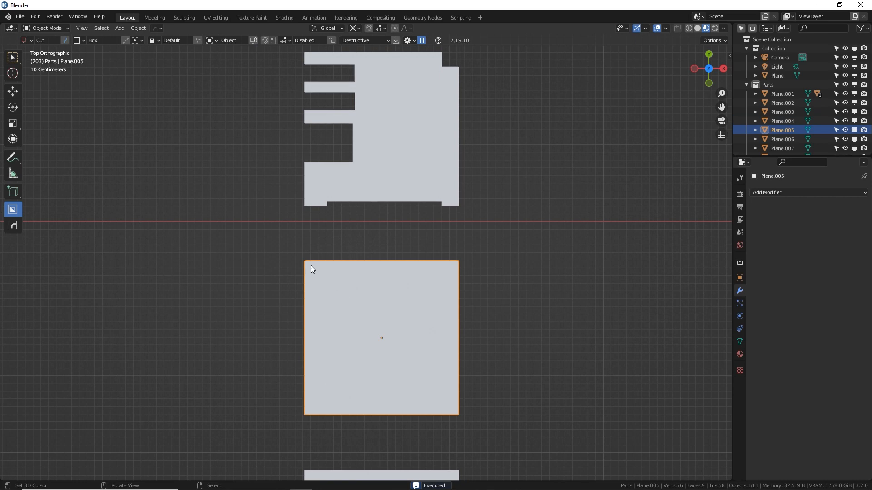
drag(311, 271, 432, 368)
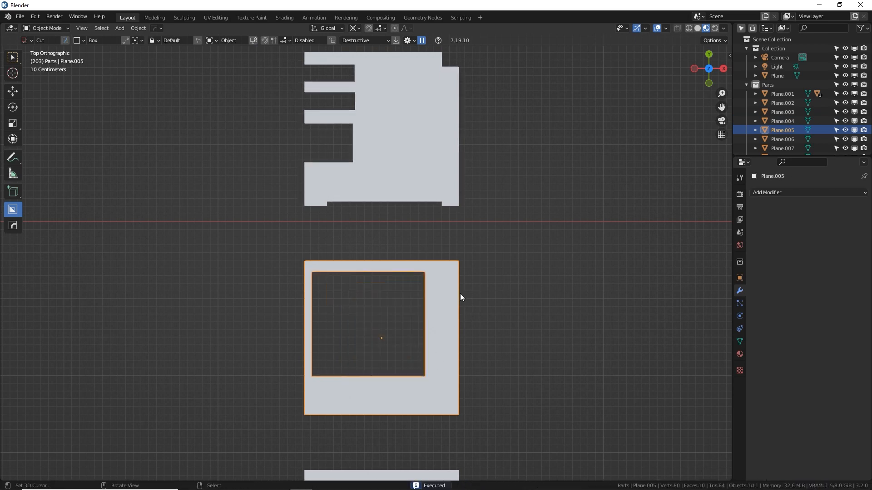
drag(459, 294, 443, 361)
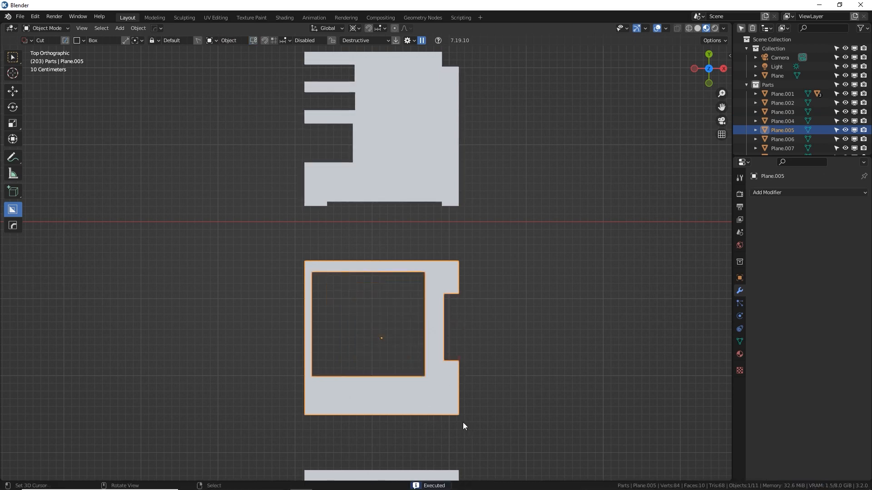
drag(462, 422, 314, 409)
Box-cut two rectangular windows in the sixth small plane and a slot into its right edge near the lower corner
shift+scroll(386, 386, down, 5)
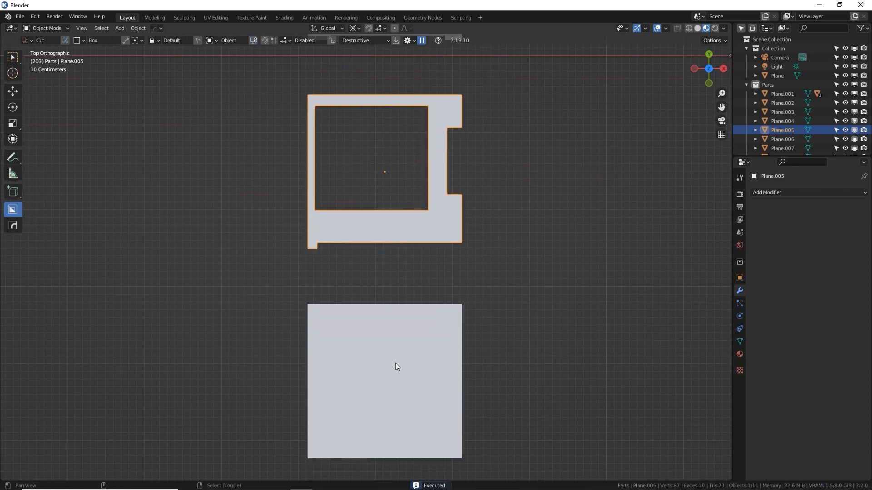
click(395, 361)
shift+scroll(401, 281, down, 3)
drag(408, 235, 455, 310)
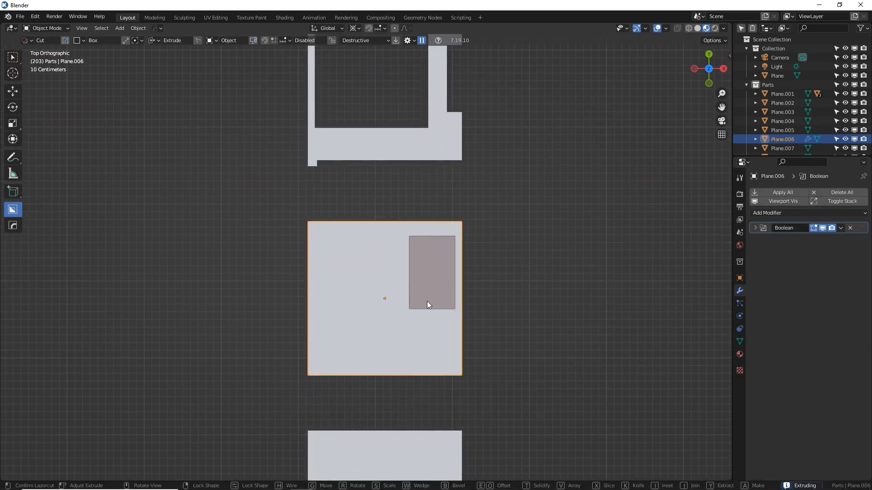
drag(314, 259, 472, 368)
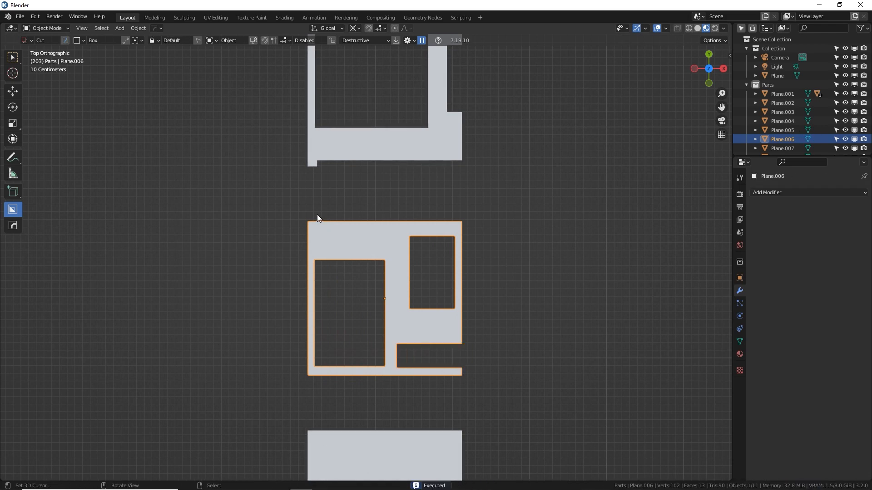
Box-cut a vertical gap and a horizontal gap through the seventh small plane, leaving one block and two thin strips
shift+scroll(408, 182, down, 5)
click(419, 227)
drag(407, 193, 447, 350)
drag(293, 269, 421, 344)
Box-cut a deep U-shaped opening into the eighth small plane's upper edge and a horizontal gap across its lower part
shift+middle_drag(421, 423, 416, 299)
click(404, 314)
drag(312, 285, 427, 400)
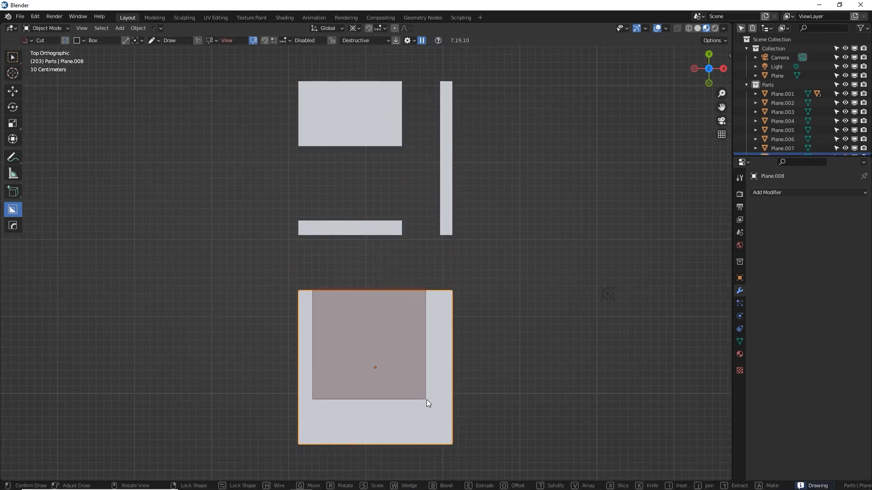
drag(291, 407, 460, 435)
Enlarge the outliner, select all eight cut planes, and move them to the Parts collection
shift+middle_drag(460, 432, 486, 378)
scroll(443, 278, down, 10)
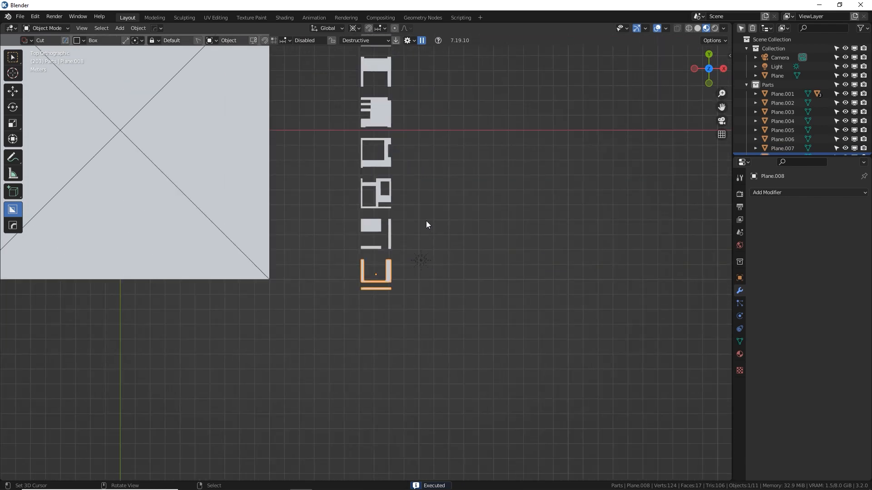
scroll(454, 295, up, 2)
click(456, 149)
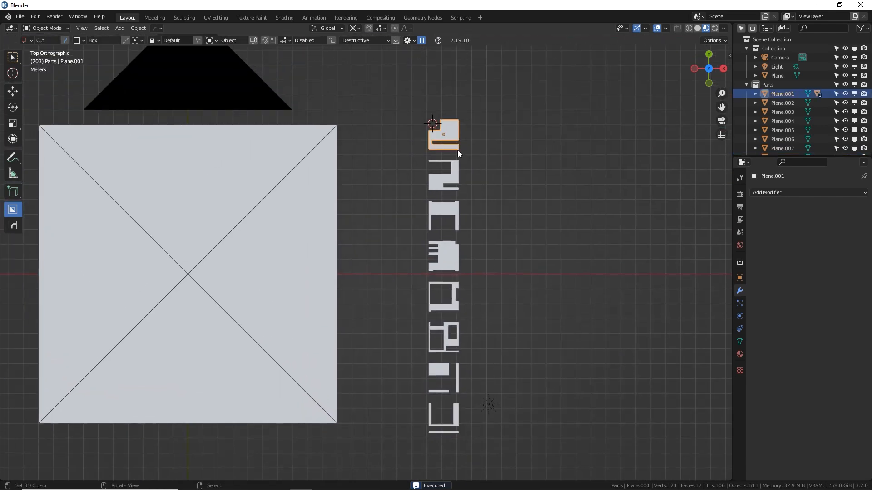
shift+middle_drag(513, 192, 500, 195)
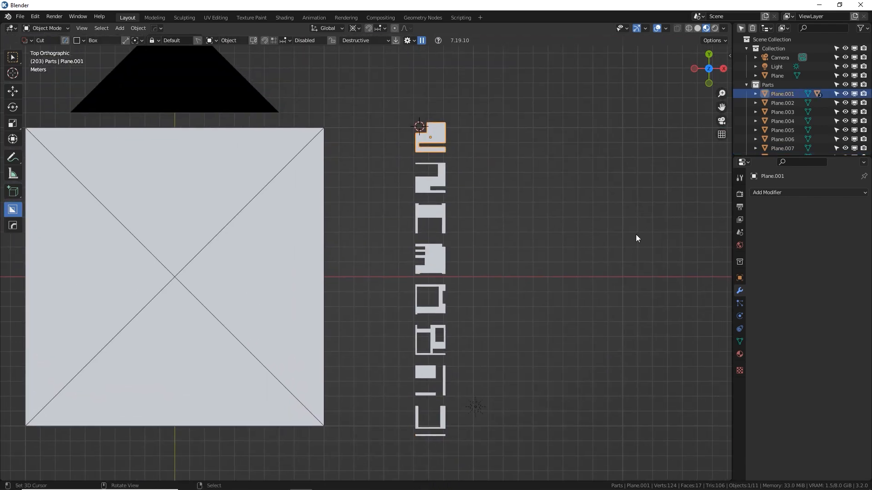
drag(796, 156, 798, 296)
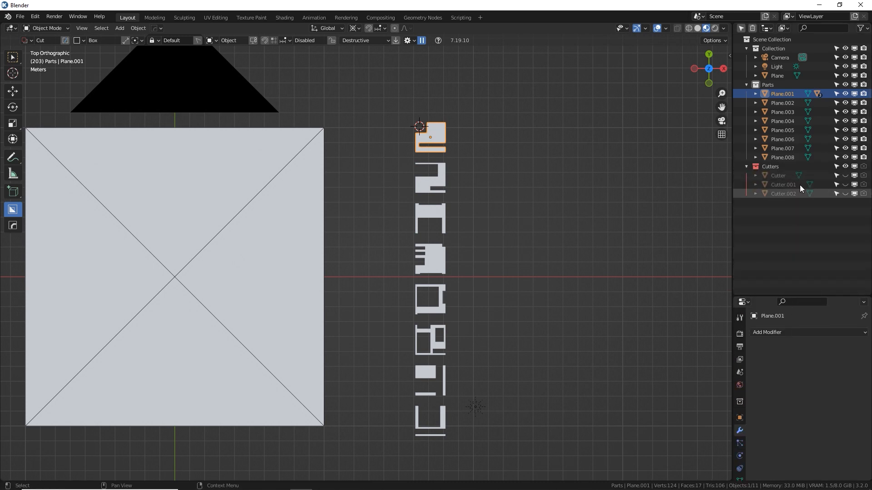
click(796, 158)
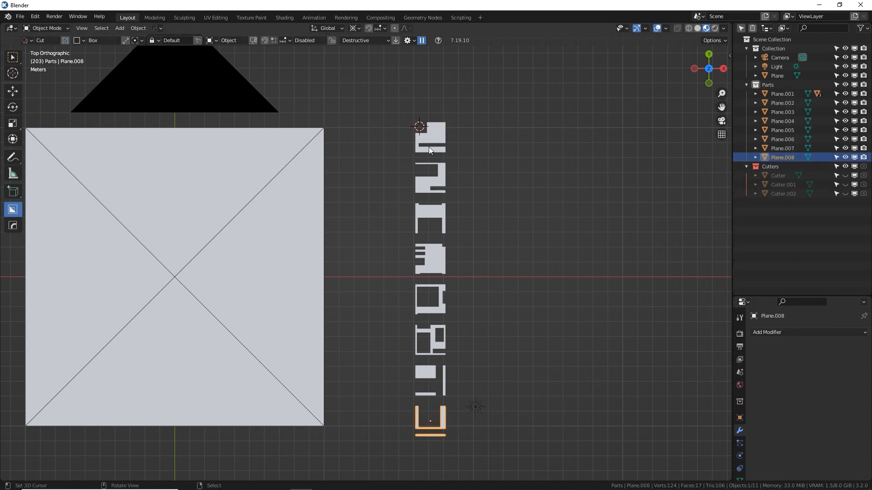
mouse_move(432, 136)
mouse_down()
mouse_move(440, 219)
mouse_move(432, 384)
mouse_move(446, 410)
mouse_up()
key(m)
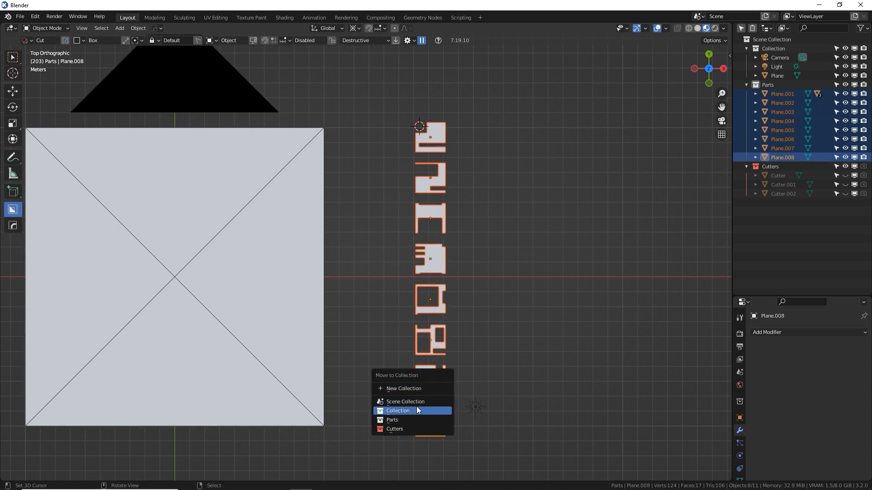
click(408, 418)
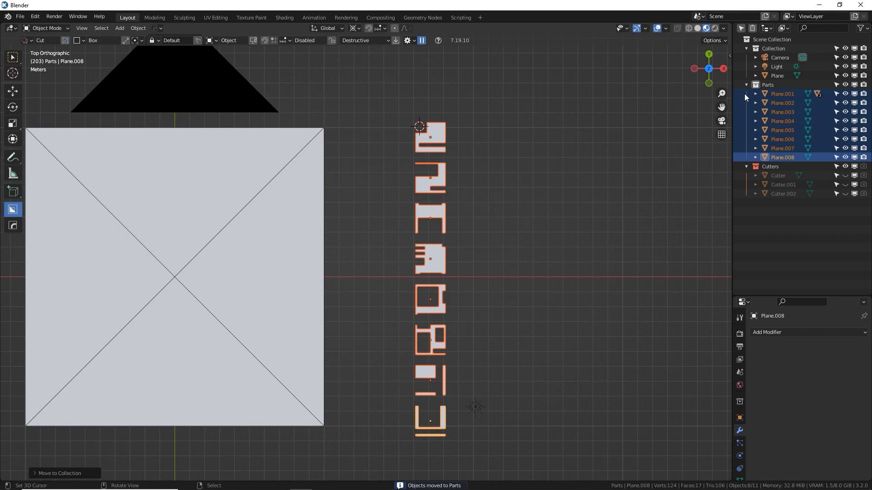
Check the contents of the first collection by selecting the camera, the light and the large base plane
click(775, 75)
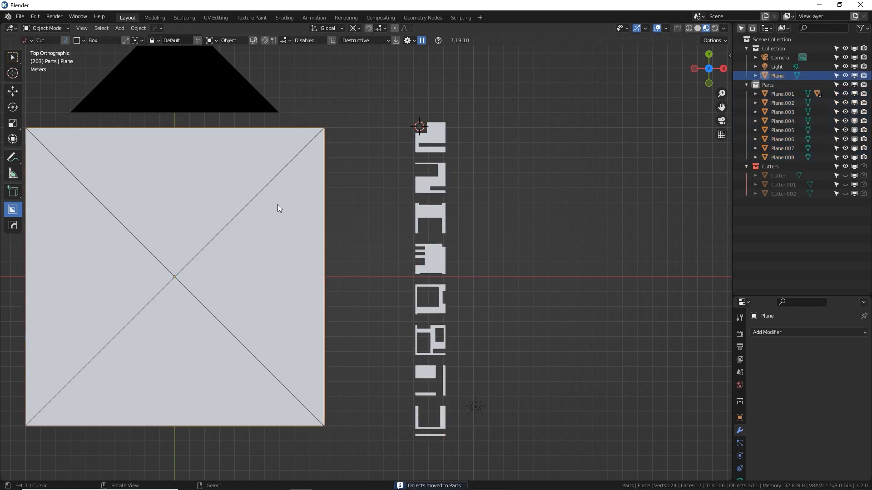
shift+middle_drag(278, 205, 472, 202)
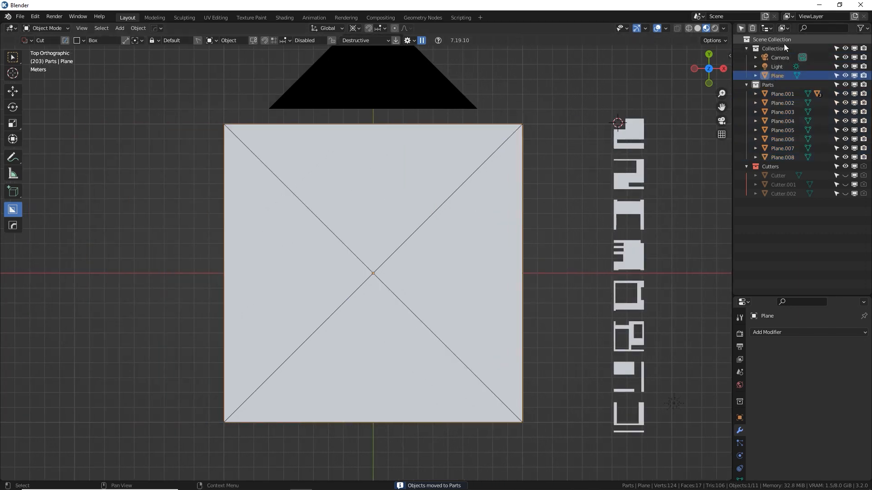
click(759, 48)
click(787, 57)
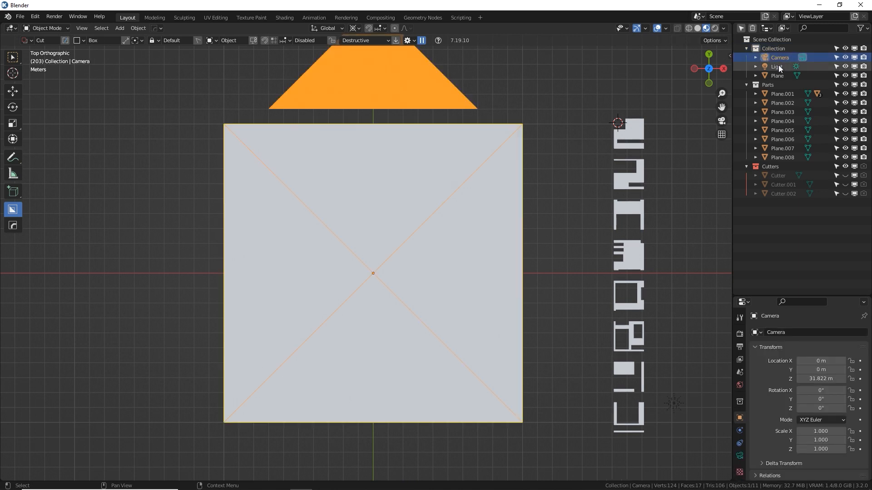
click(778, 66)
click(777, 76)
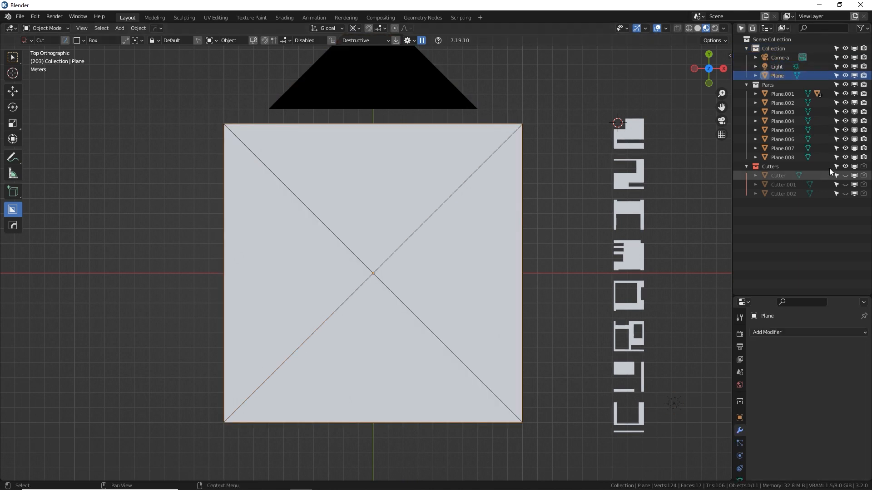
Delete the Cutters collection together with the cutter objects it contains
right_click(772, 165)
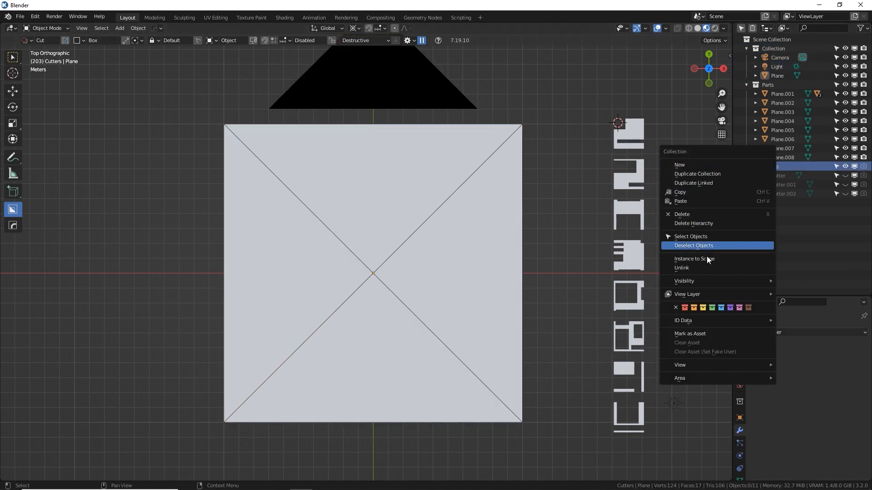
click(702, 213)
right_click(771, 169)
click(724, 192)
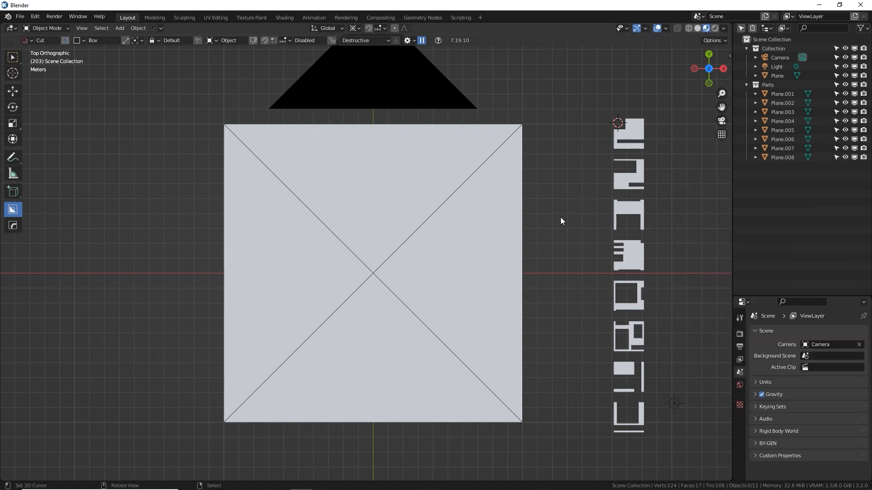
Select the large base plane, split the viewport horizontally, and make the upper area a Geometry Node Editor
click(490, 187)
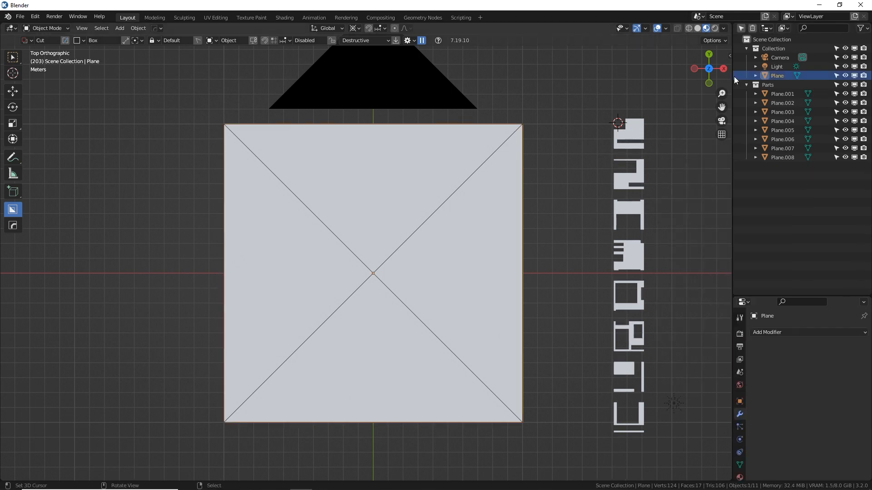
drag(729, 23, 728, 191)
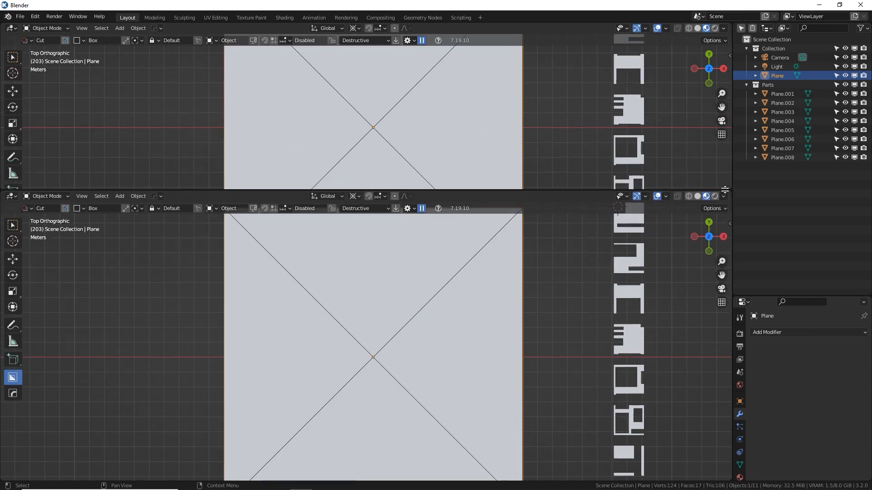
click(11, 28)
click(38, 111)
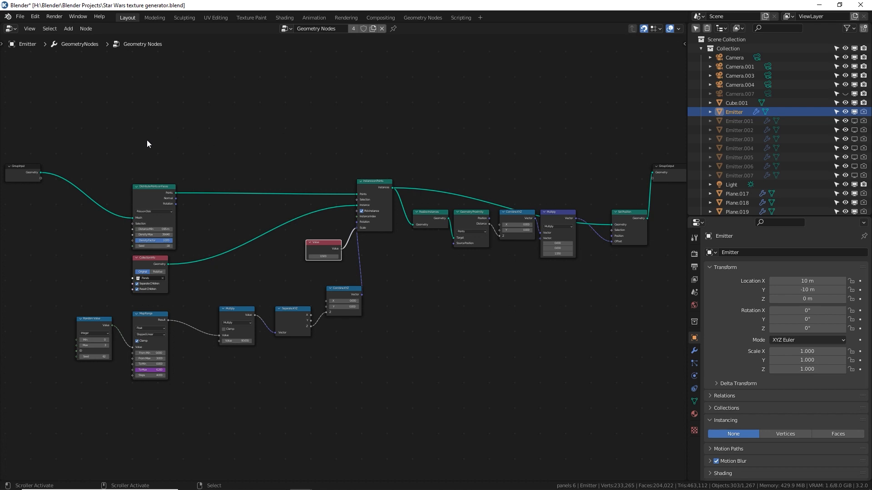
Examine the Distribute Points on Faces and Instance on Points nodes in the Star Wars texture generator file, and return to the working file
click(159, 198)
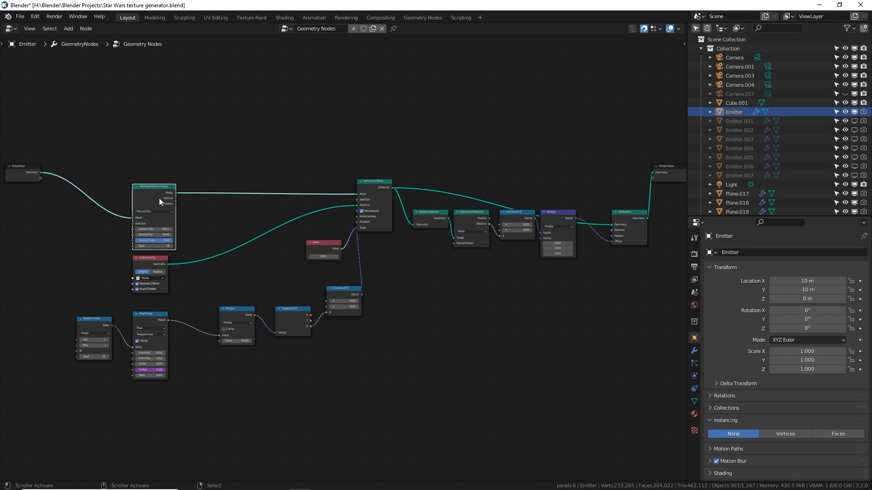
click(384, 186)
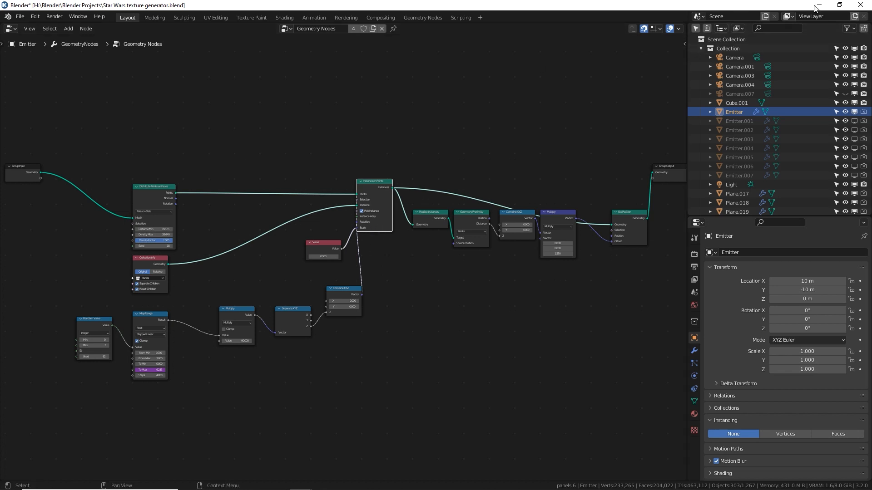
click(839, 5)
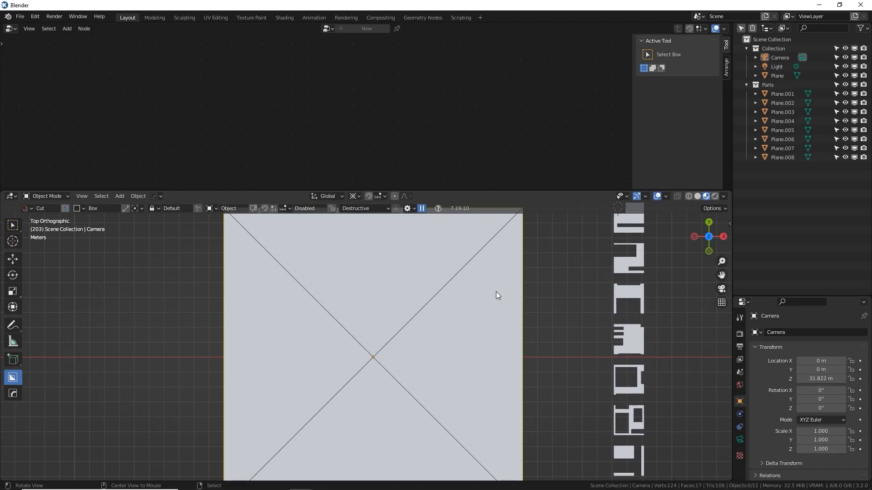
Hide the camera in the viewport and select the large base plane in top view
right_click(448, 279)
middle_drag(392, 352, 457, 278)
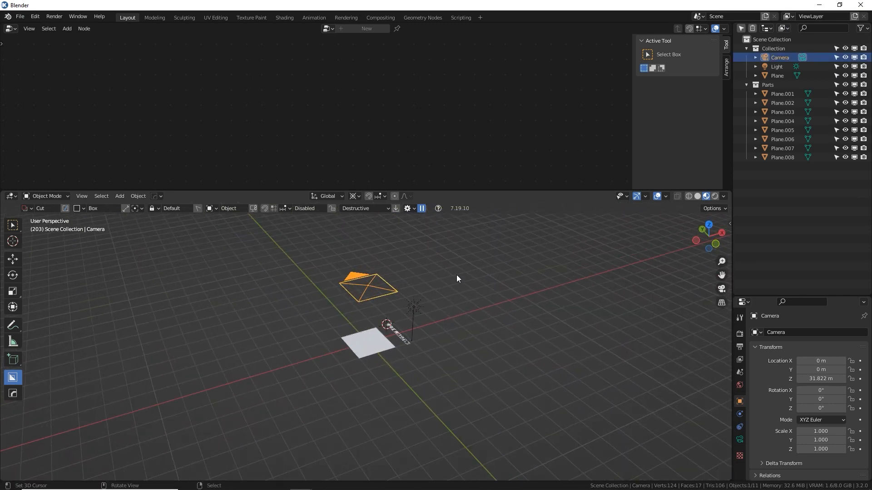
key(h)
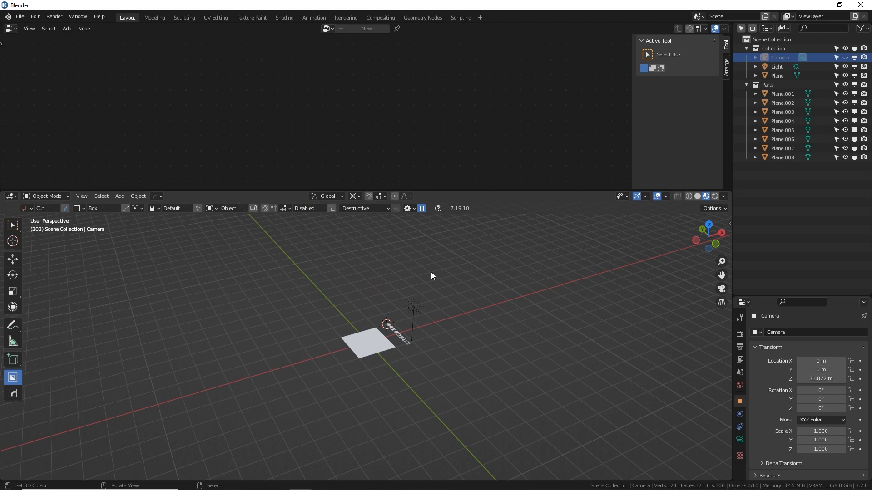
click(355, 337)
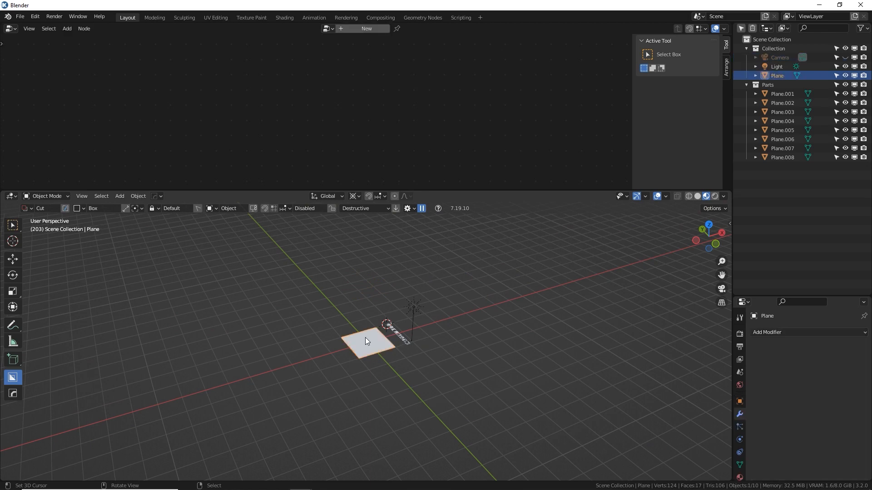
key(KP_7)
scroll(365, 337, up, 10)
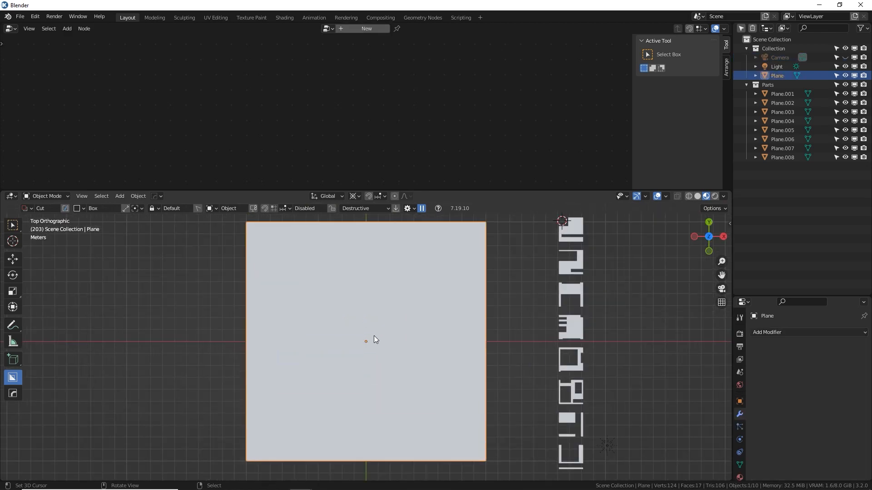
Enlarge the node editor without its sidebar and create a geometry node tree named Scatter Parts on the base plane
drag(467, 188, 490, 362)
key(n)
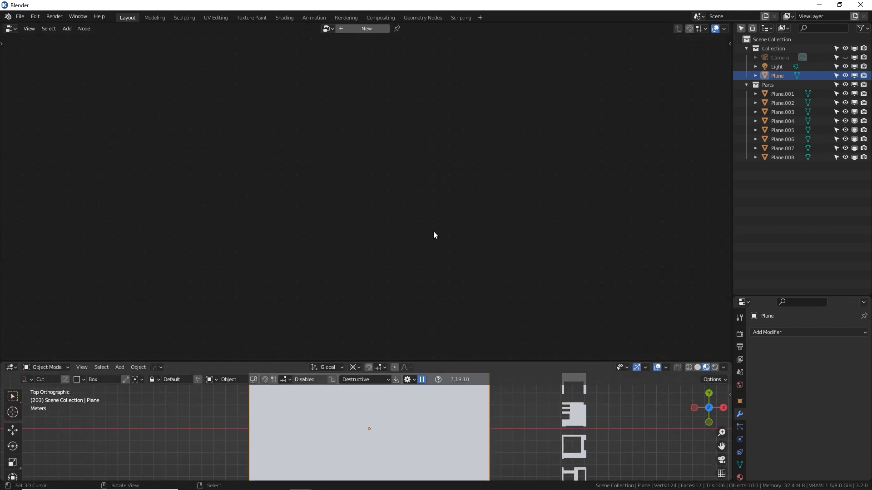
click(355, 28)
text(S)
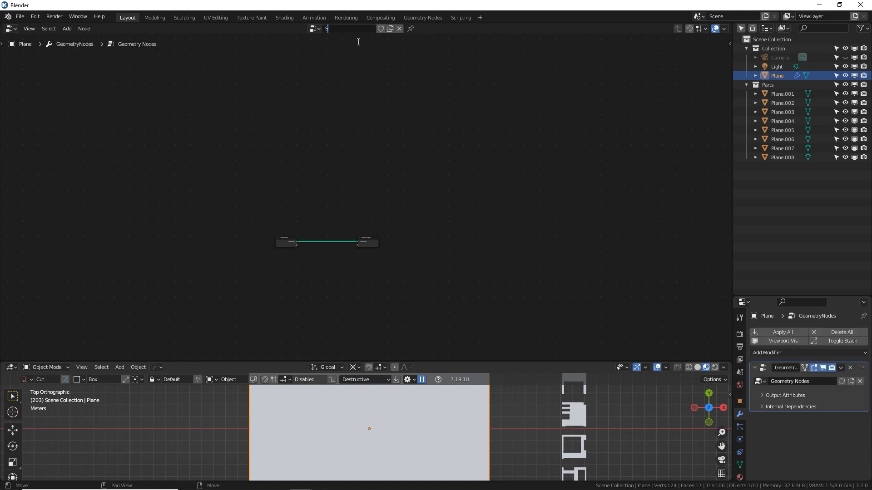
text(catter Parts)
key(Return)
Move the Group Input and Group Output nodes far apart to make room between them
scroll(325, 189, up, 3)
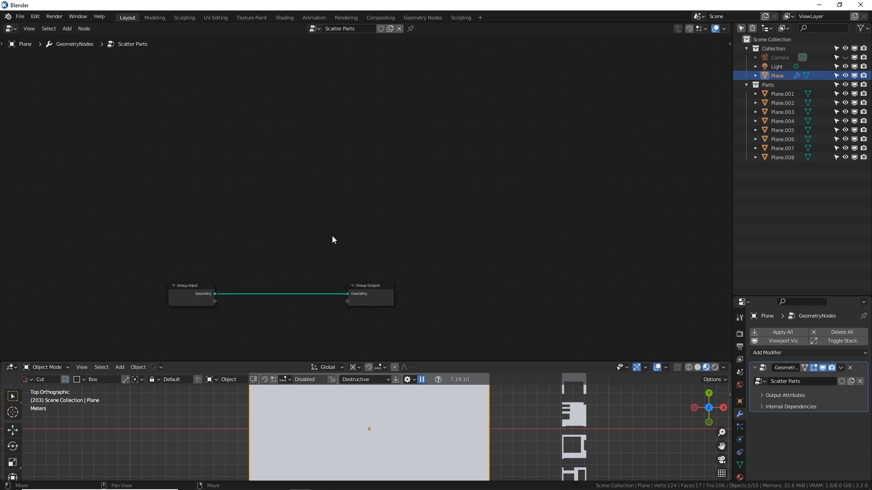
key(Home)
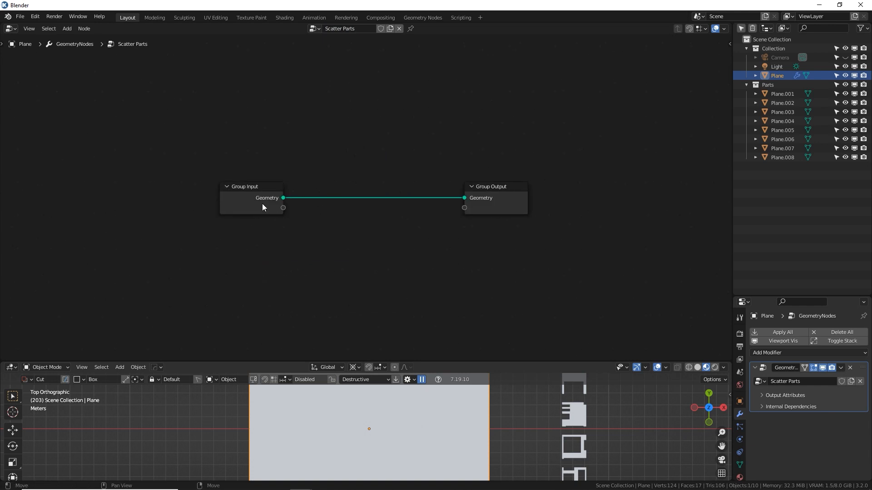
drag(262, 207, 45, 90)
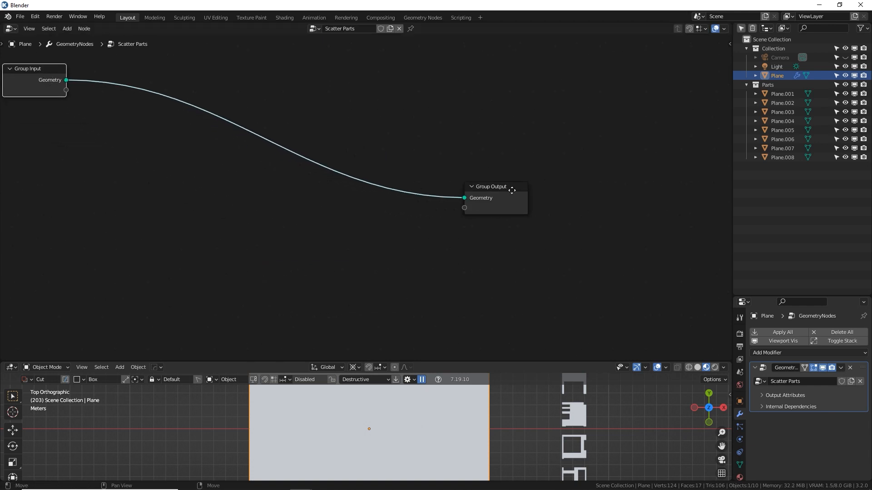
drag(511, 190, 712, 79)
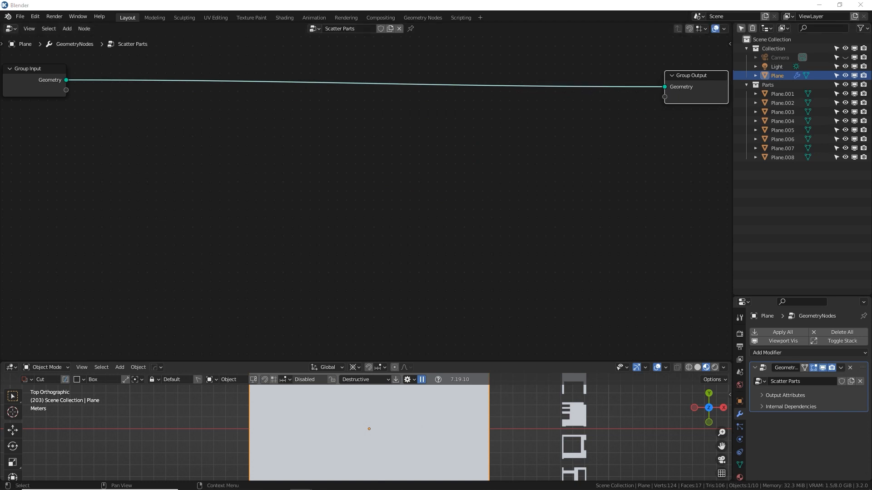
Insert a Distribute Points on Faces node between Group Input and Group Output and set its method to Poisson Disk
ctrl+scroll(267, 201, left, 3)
key(shift+a)
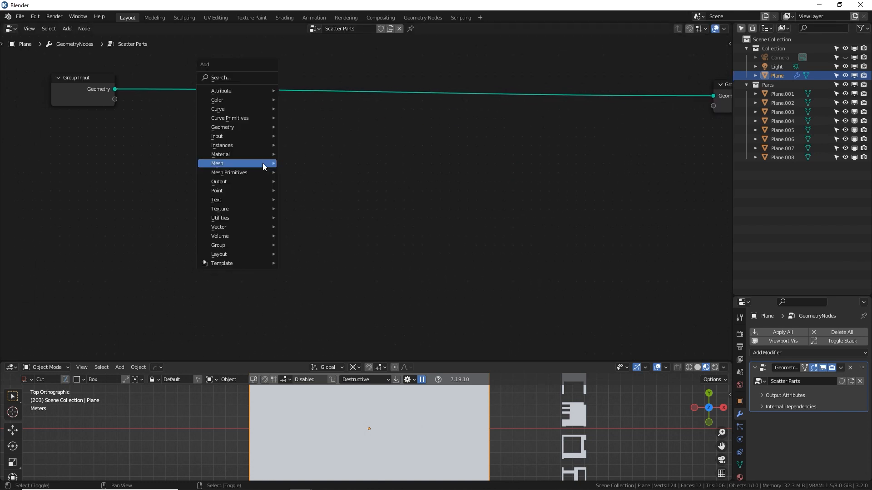
click(244, 76)
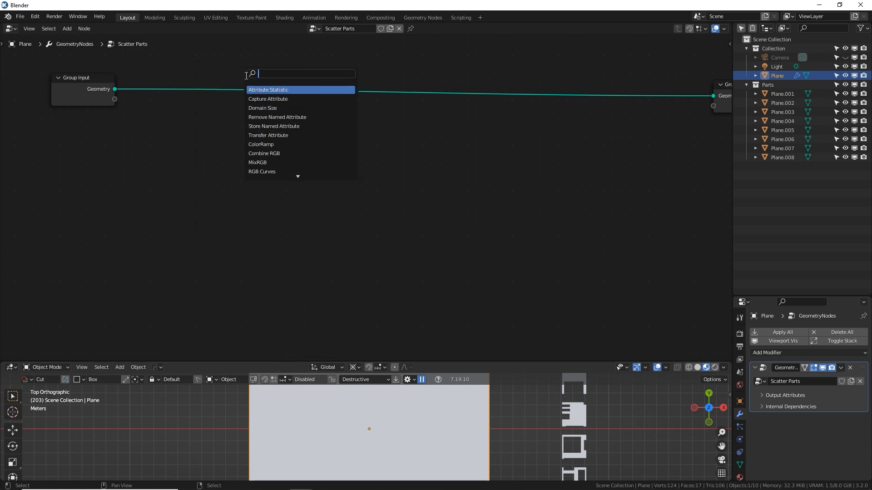
text(dis)
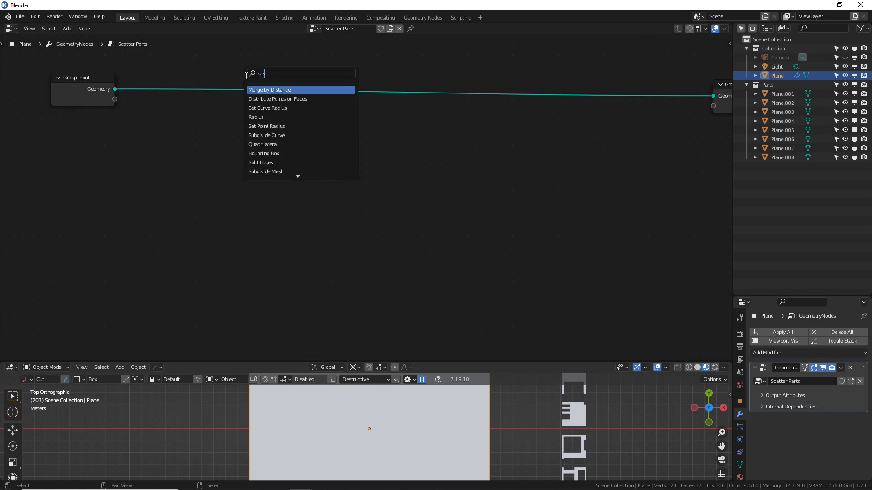
text(tr)
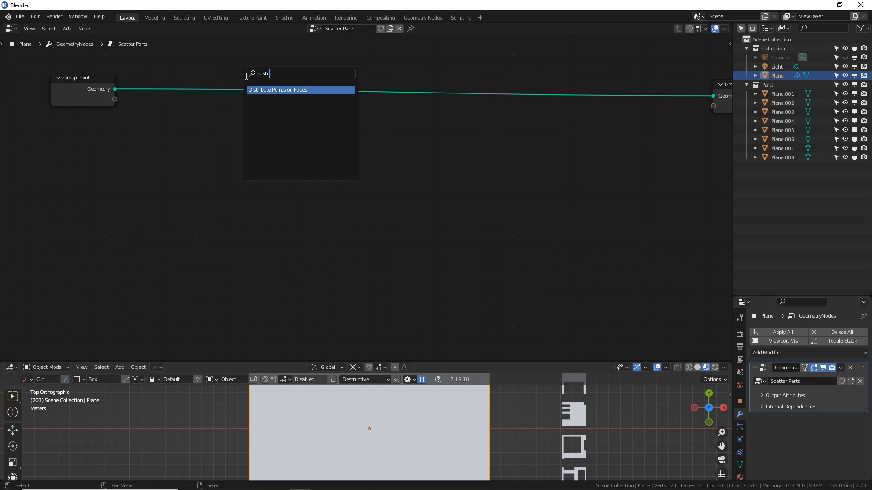
key(Return)
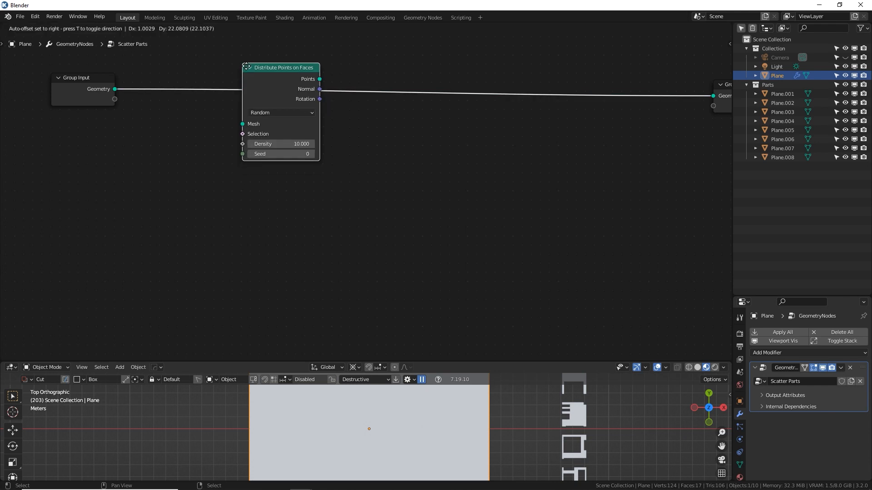
click(292, 122)
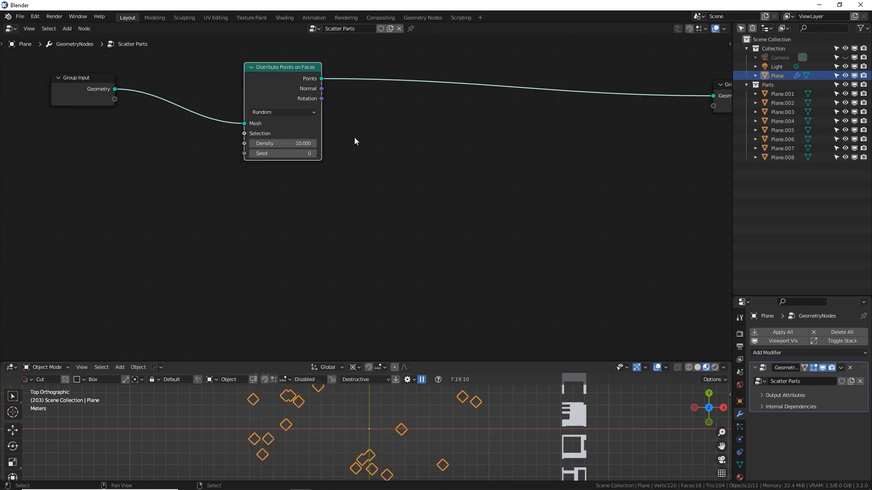
click(290, 112)
click(288, 133)
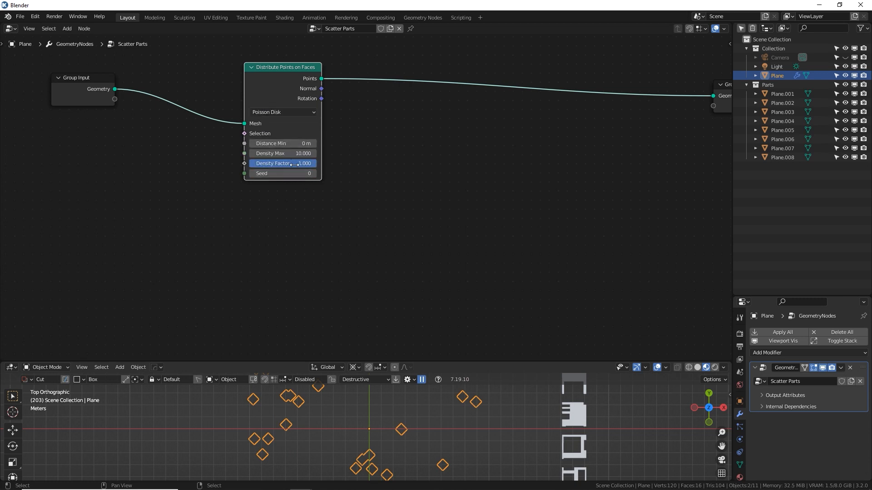
Insert an Instance on Points node into the link between Distribute Points on Faces and Group Output
scroll(370, 176, down, 2)
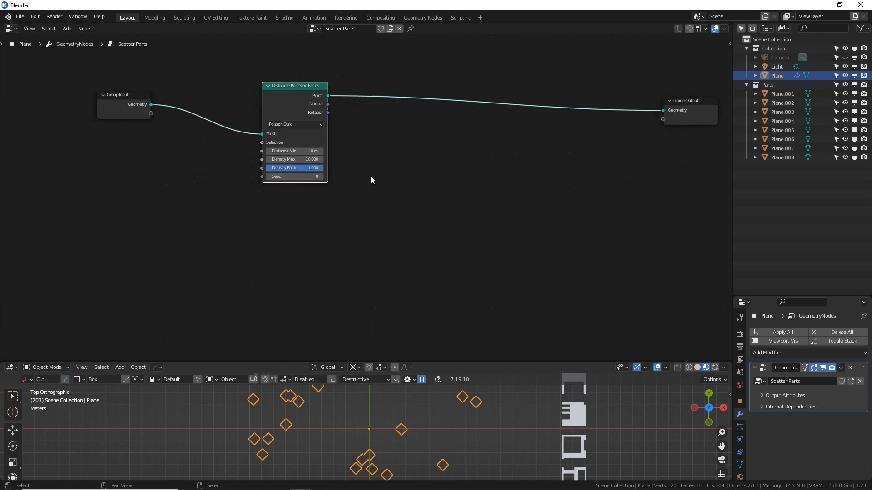
key(Home)
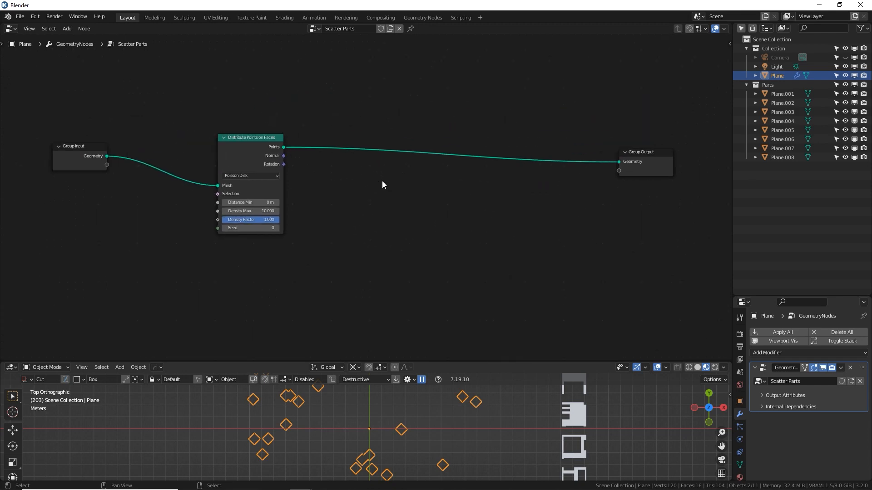
key(shift+a)
click(402, 173)
text(inst)
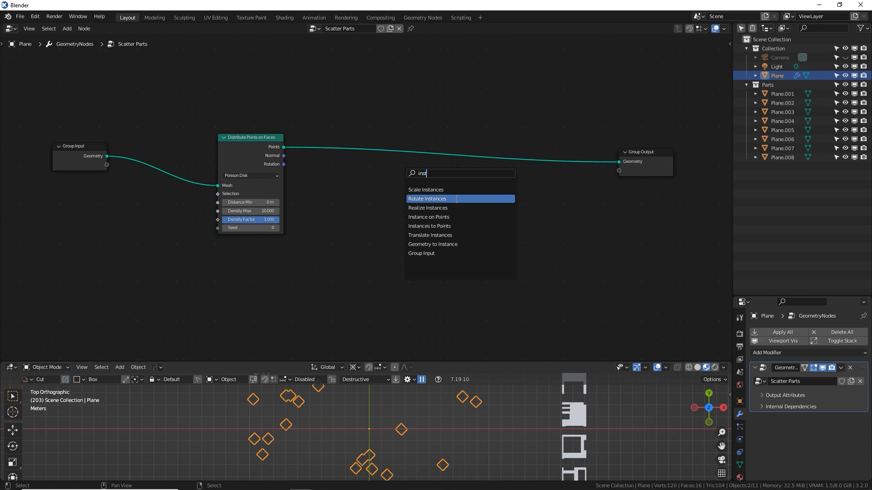
click(450, 217)
click(443, 170)
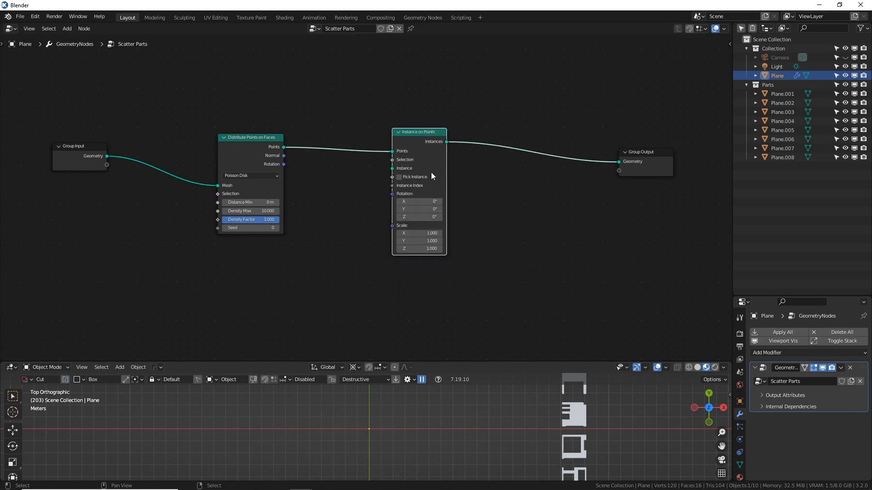
Add a Collection Info node below the Distribute Points on Faces node
middle_drag(350, 288, 389, 278)
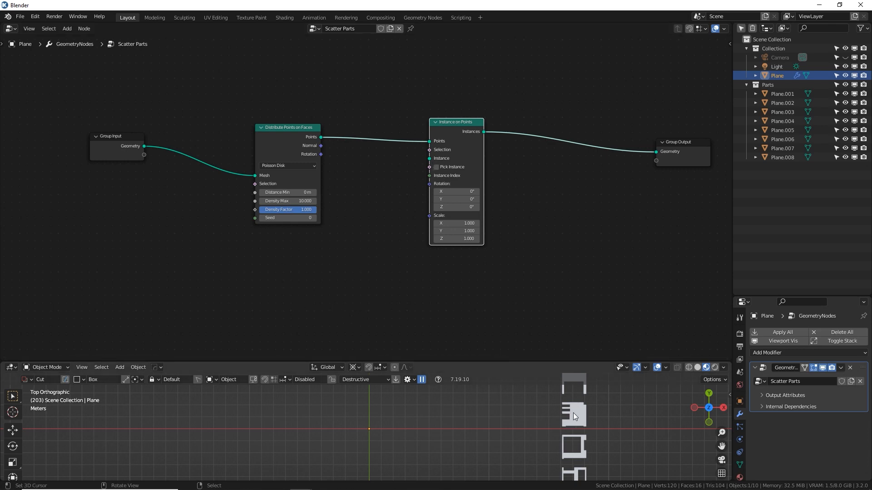
key(shift+a)
click(277, 263)
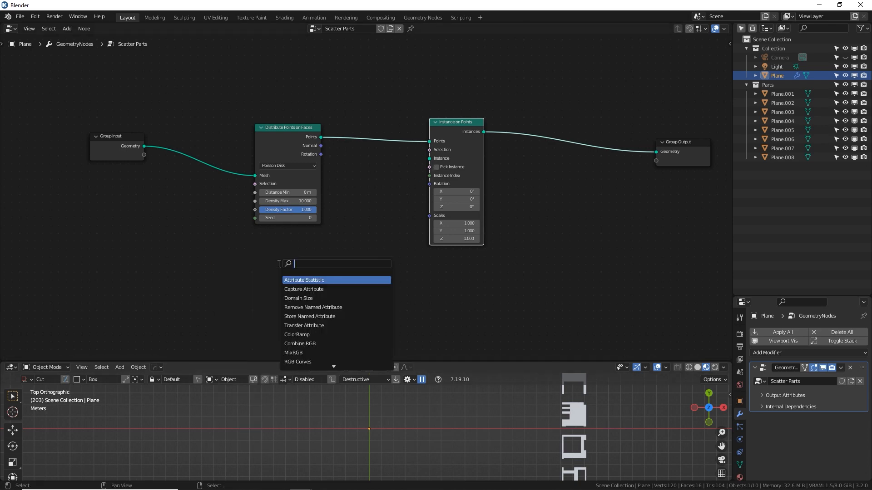
text(coll)
click(308, 280)
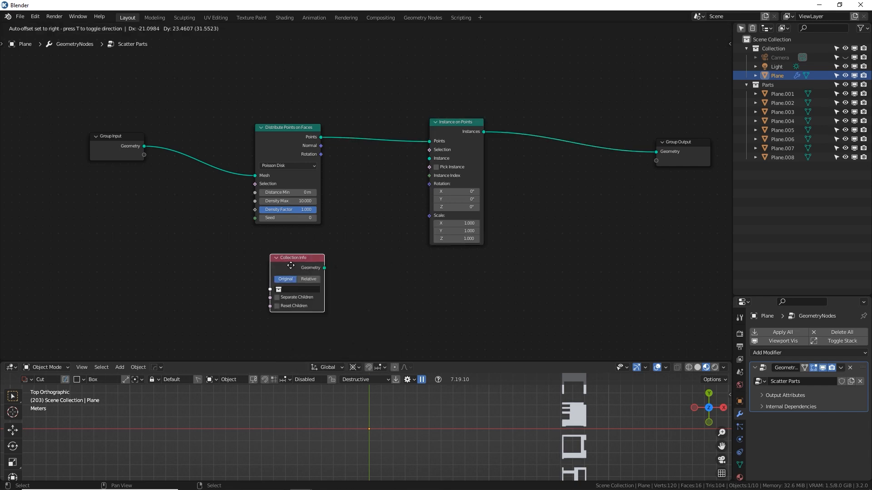
click(285, 268)
Set the Collection Info node's collection to Parts and connect its Geometry to the Instance input of Instance on Points
drag(772, 87, 285, 255)
key(x)
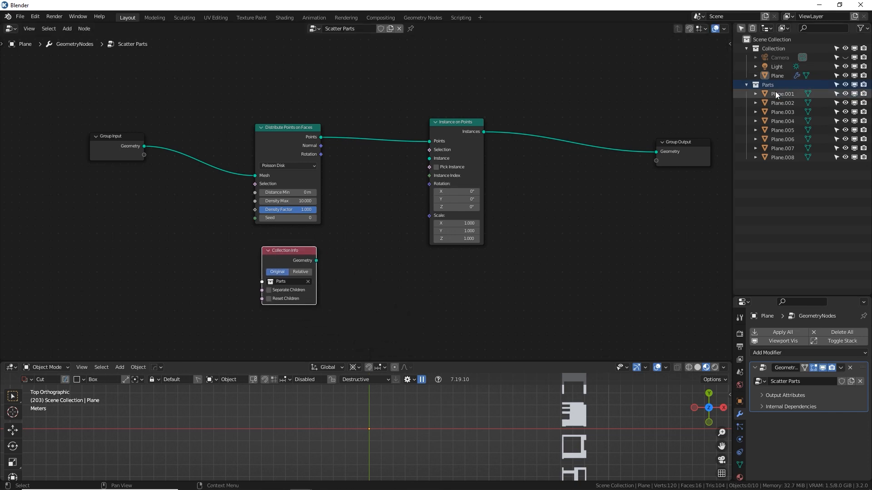
click(772, 85)
scroll(307, 288, up, 2)
middle_drag(263, 321, 264, 289)
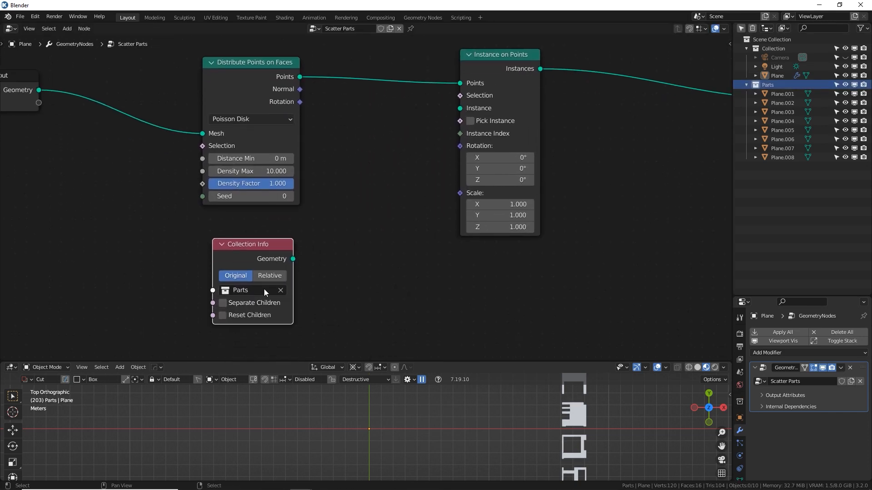
click(259, 292)
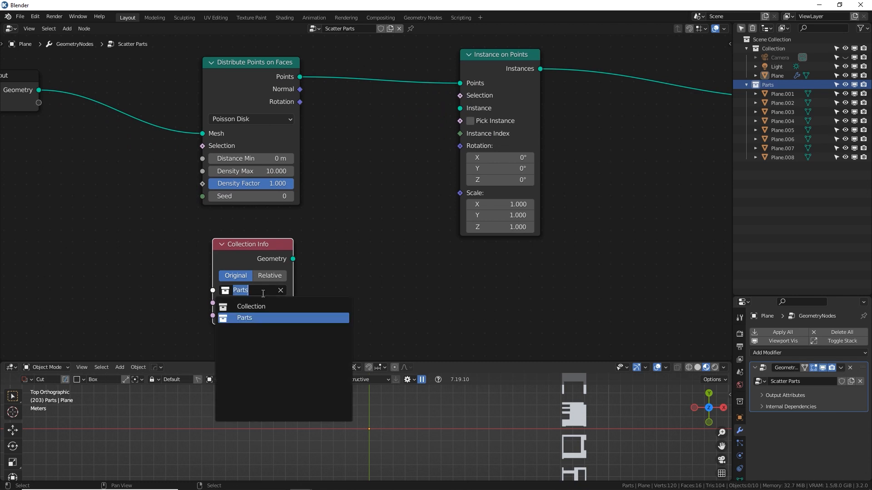
click(248, 253)
middle_drag(323, 269, 309, 290)
scroll(308, 290, down, 3)
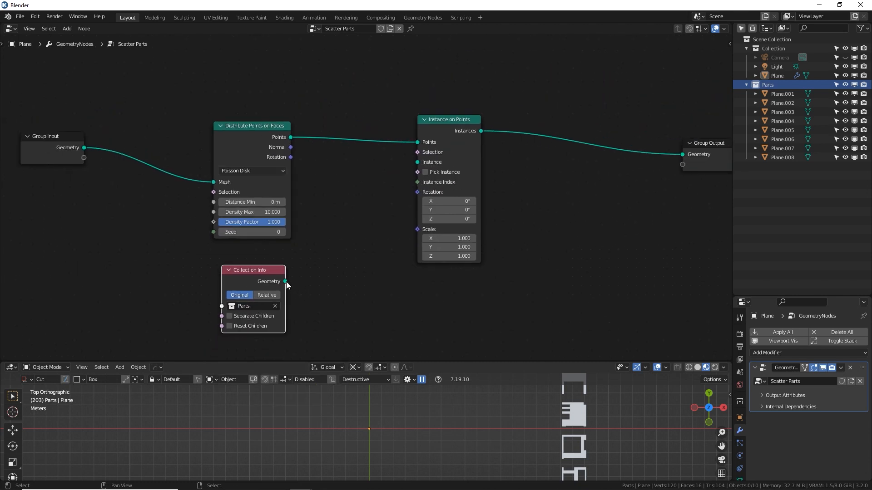
drag(286, 282, 417, 163)
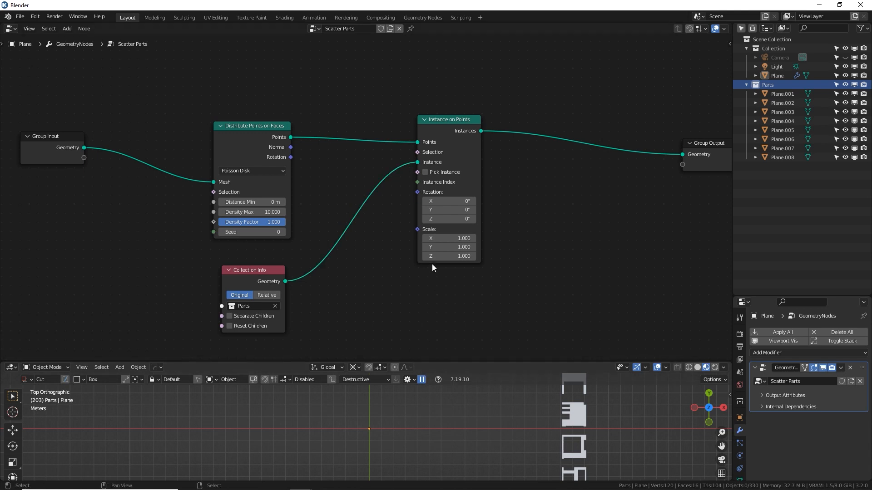
Enable Pick Instance on Instance on Points, plus Separate Children and Reset Children on Collection Info, shifting that node further left
scroll(432, 263, up, 1)
click(435, 168)
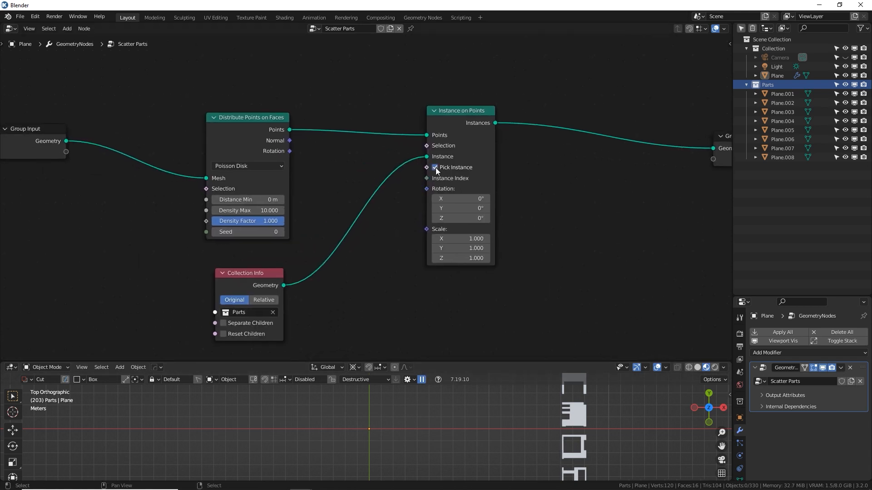
click(223, 323)
click(223, 333)
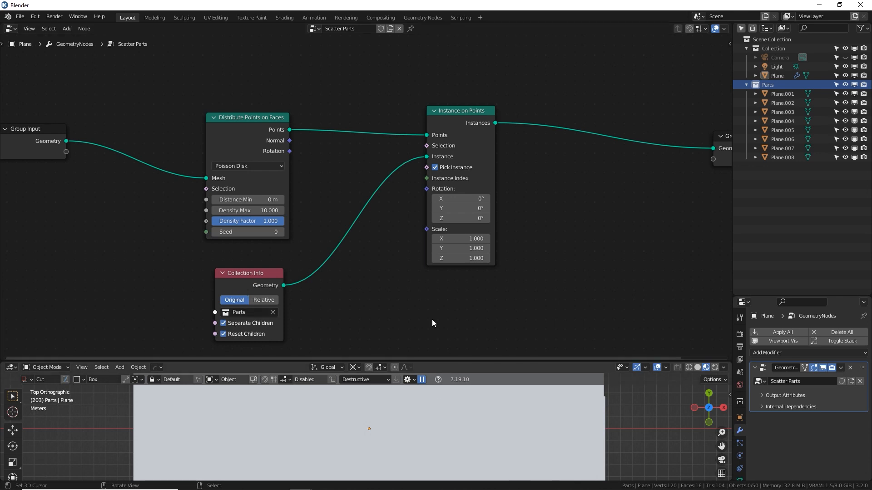
drag(249, 272, 170, 253)
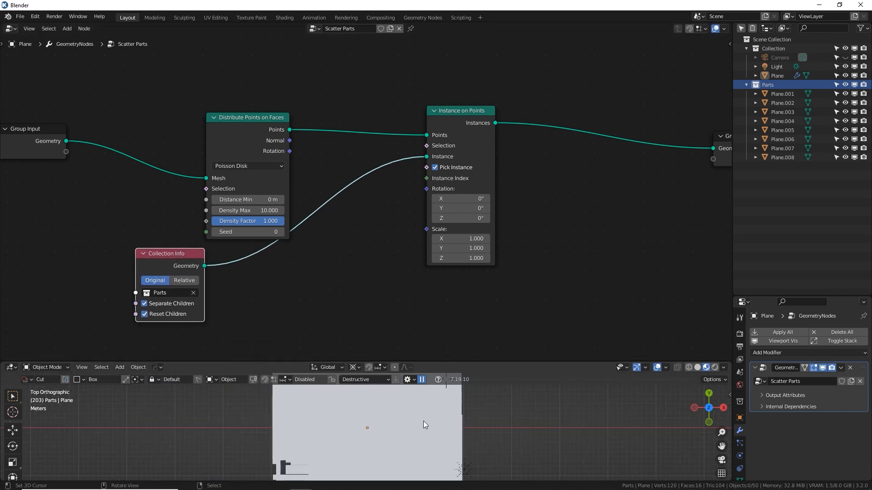
Display the 3D viewport in solid shading and view the scattered parts from the top
mouse_move(423, 421)
middle_down()
mouse_move(444, 397)
mouse_move(481, 461)
mouse_move(492, 427)
mouse_move(504, 417)
mouse_move(486, 451)
mouse_move(402, 434)
mouse_move(408, 428)
mouse_move(376, 443)
middle_up()
click(697, 367)
scroll(437, 443, up, 4)
key(KP_7)
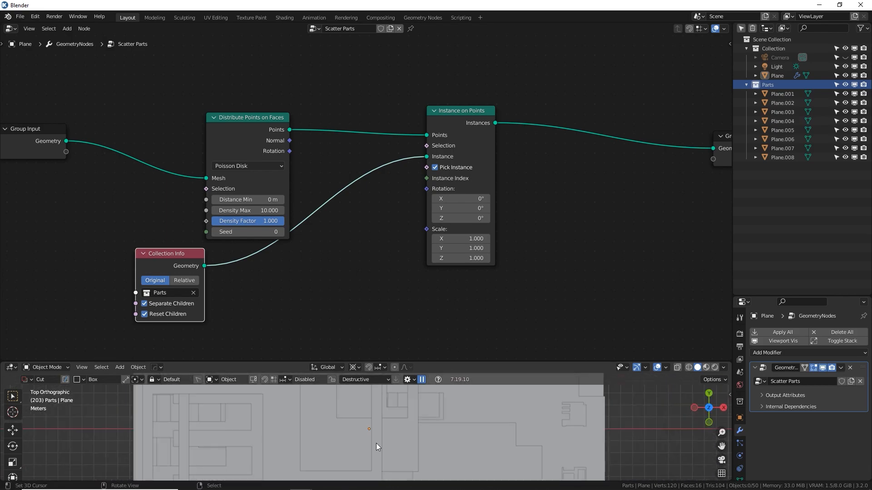
drag(395, 363, 396, 211)
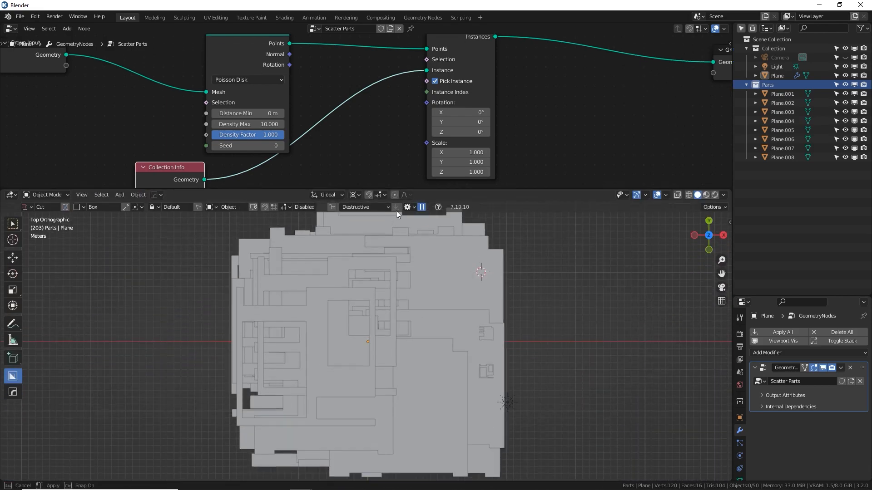
scroll(280, 309, up, 4)
drag(485, 189, 481, 385)
Add a Random Value node driving the Scale of Instance on Points, with its Min set to 0.180
middle_drag(365, 287, 341, 255)
scroll(352, 269, down, 1)
scroll(344, 253, up, 1)
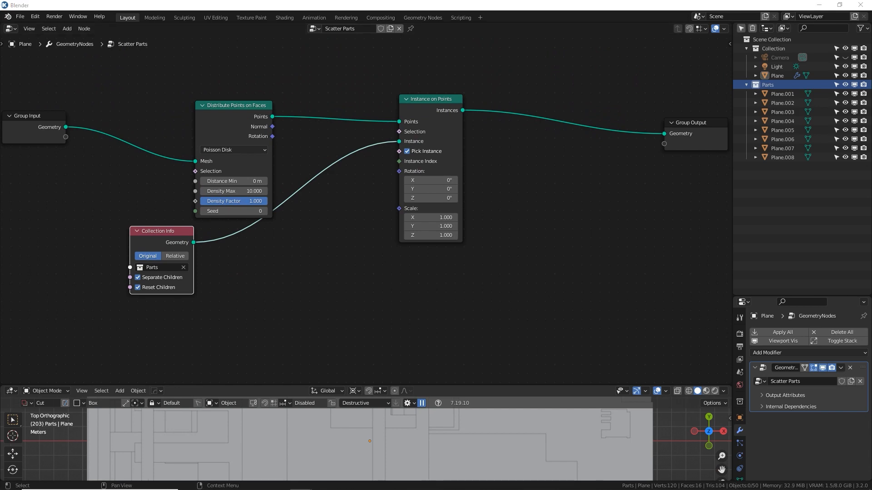
middle_drag(393, 298, 419, 278)
scroll(413, 291, up, 3)
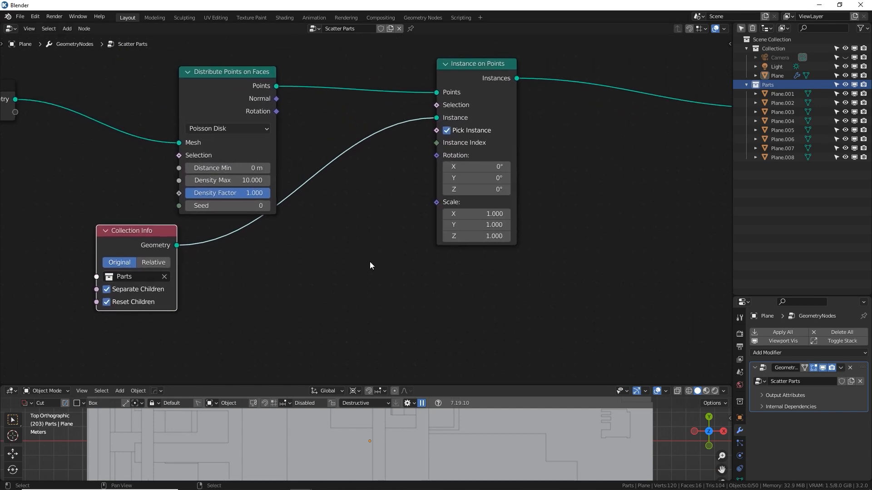
key(shift+a)
click(327, 254)
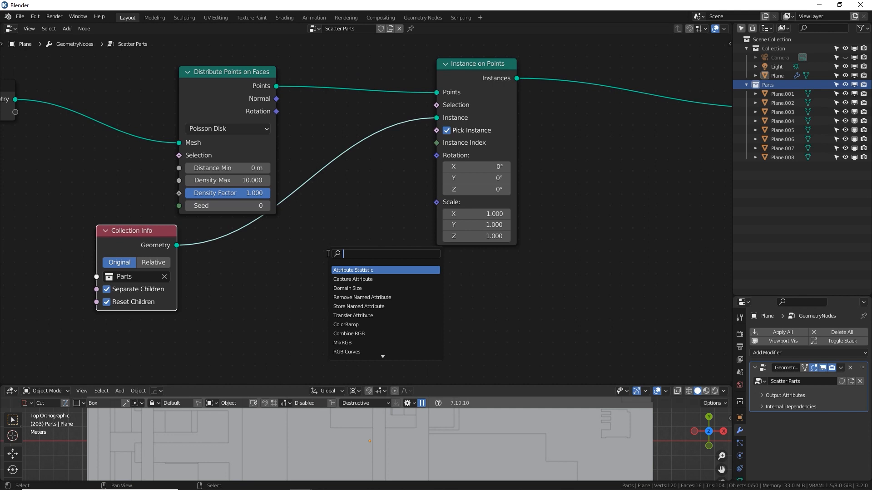
text(ran)
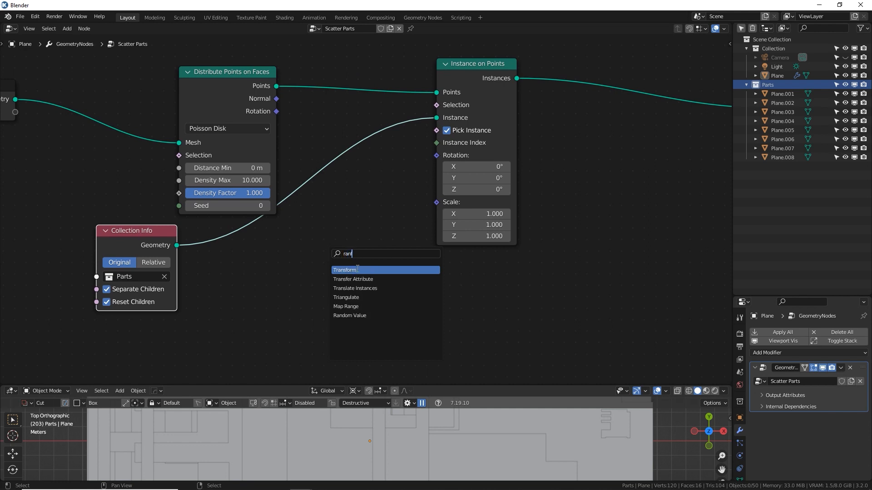
click(350, 315)
click(380, 255)
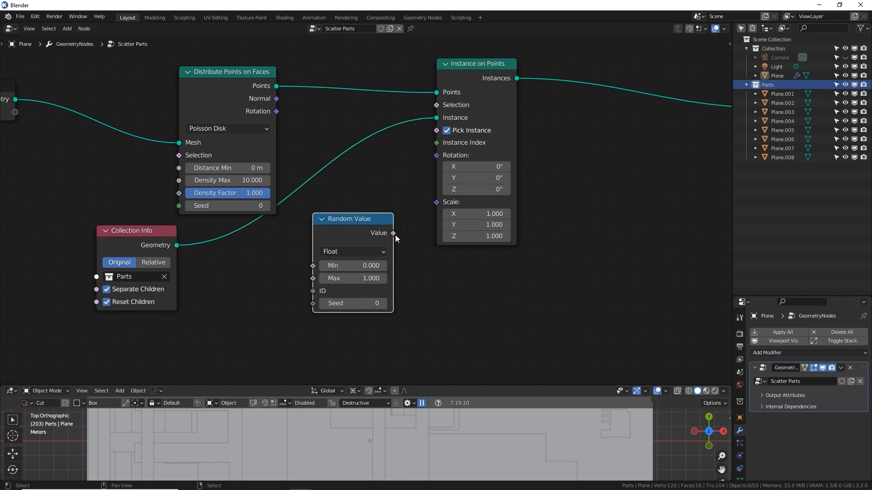
drag(393, 233, 439, 202)
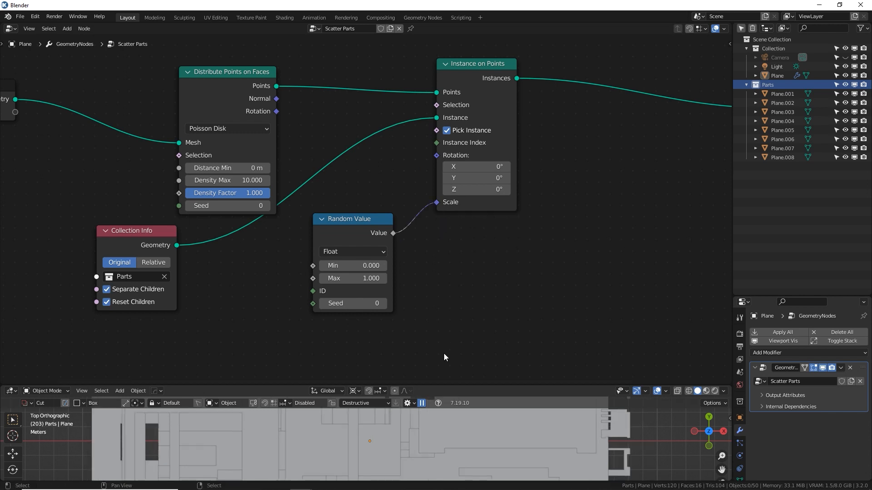
mouse_move(352, 266)
mouse_down()
mouse_move(370, 265)
mouse_move(352, 266)
mouse_up()
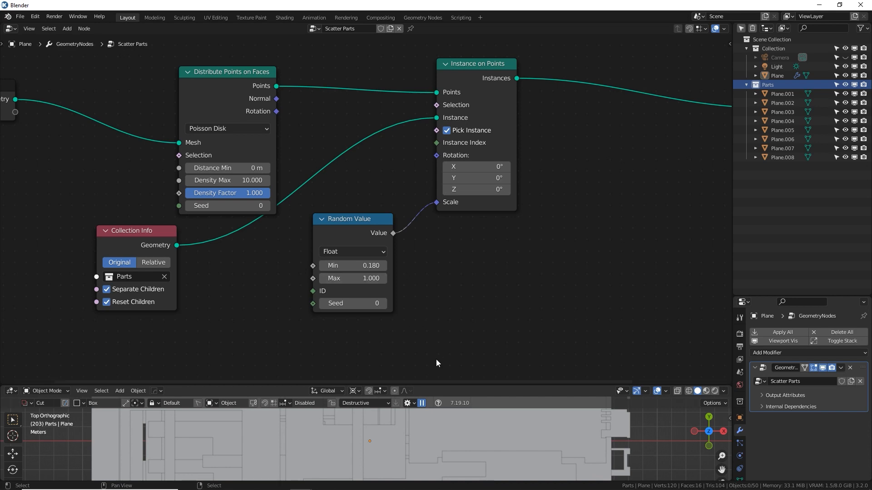
Select the base plane and apply its scale
scroll(448, 463, down, 6)
click(446, 461)
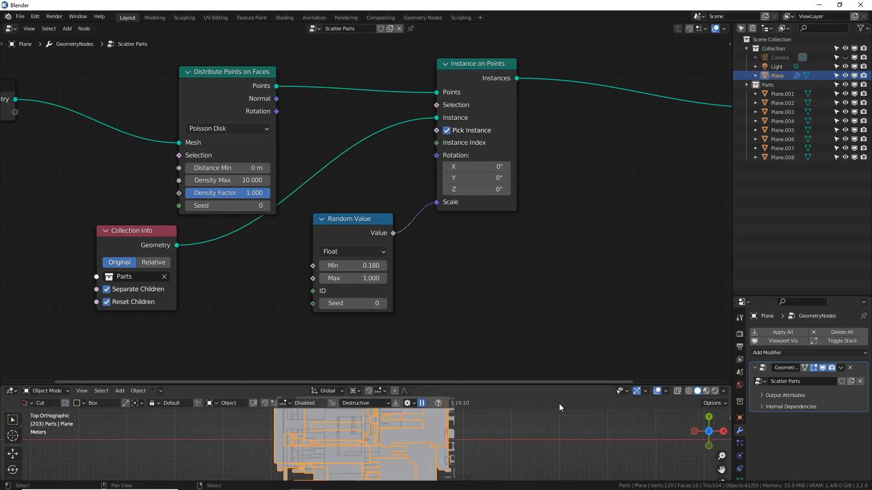
middle_drag(495, 238, 426, 299)
click(739, 417)
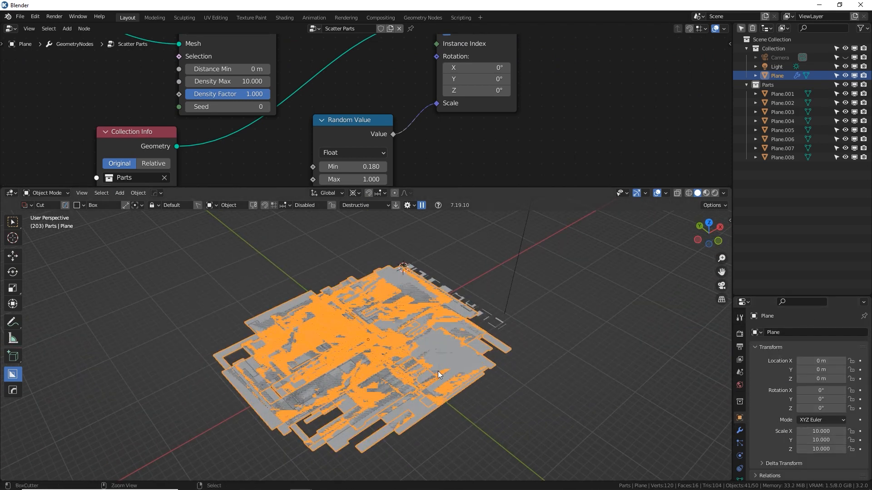
key(ctrl+a)
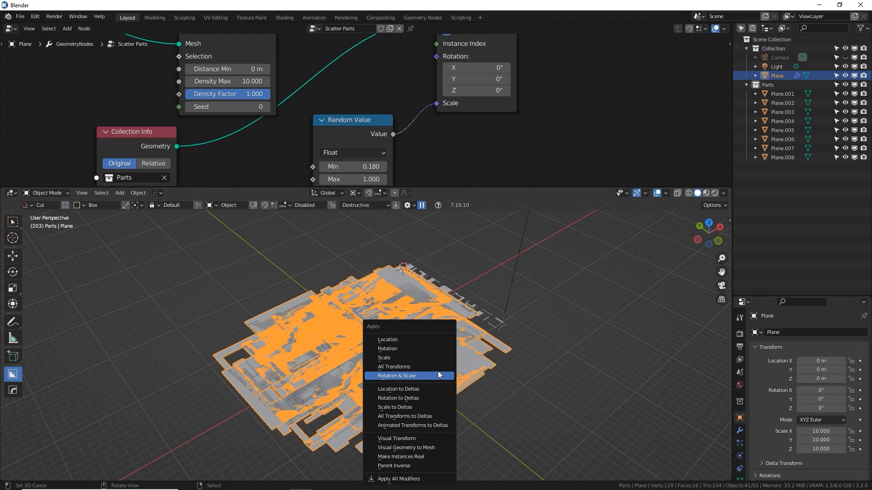
click(414, 357)
scroll(402, 364, up, 10)
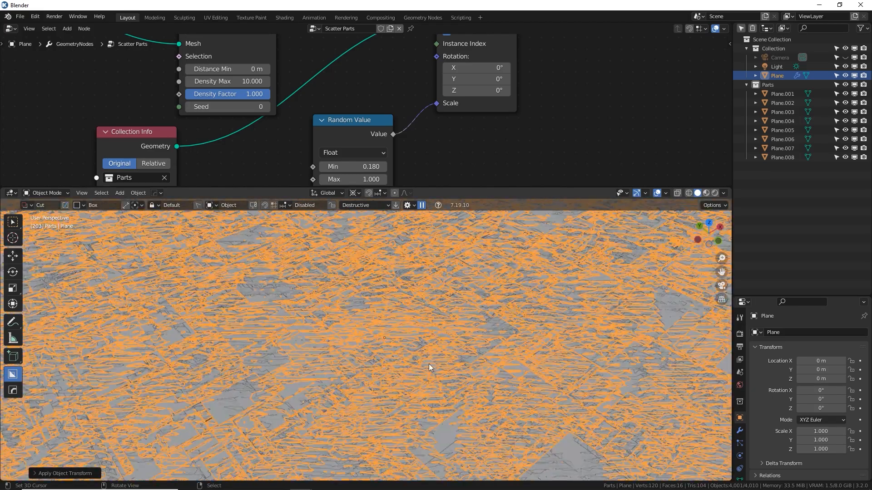
Examine the scattered instances beside the original parts, checking Plane.004 before reselecting the base plane
middle_drag(429, 364, 387, 385)
scroll(397, 353, down, 5)
shift+middle_drag(654, 286, 485, 298)
right_click(569, 323)
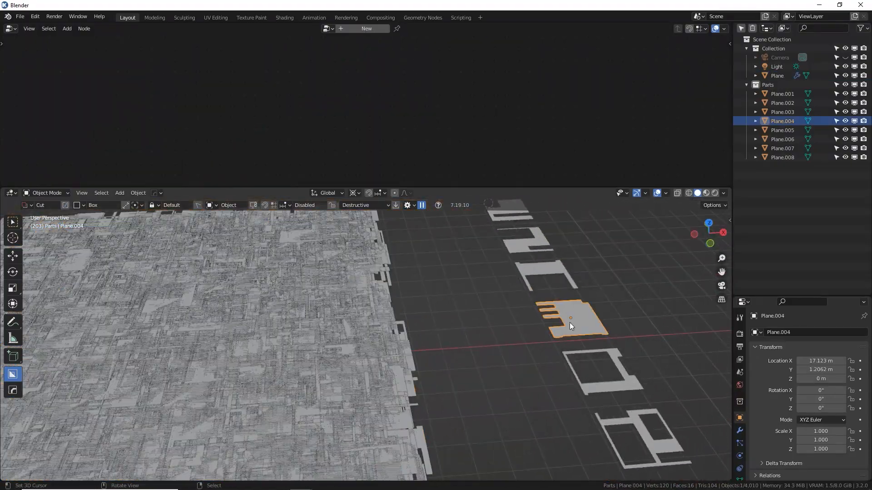
middle_drag(354, 353, 403, 315)
right_click(369, 319)
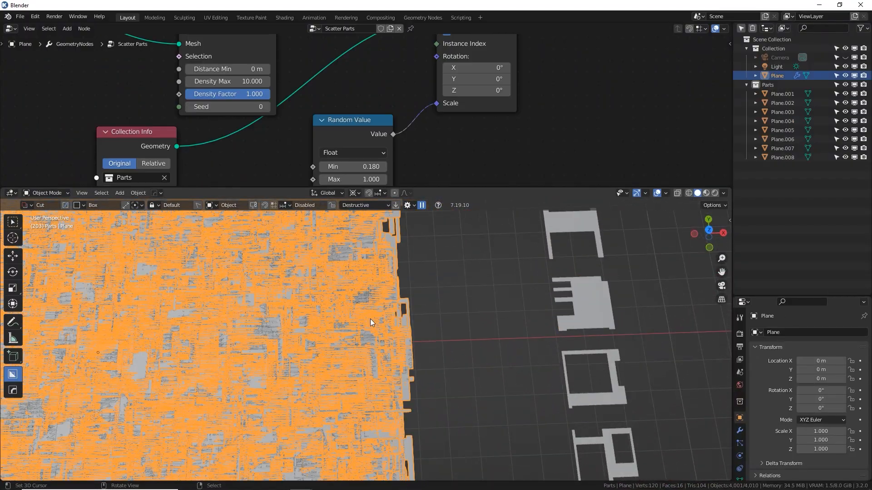
Enlarge the node editor, set the Random Value node's Min to 1, and return the viewport to the top view
drag(392, 186, 392, 321)
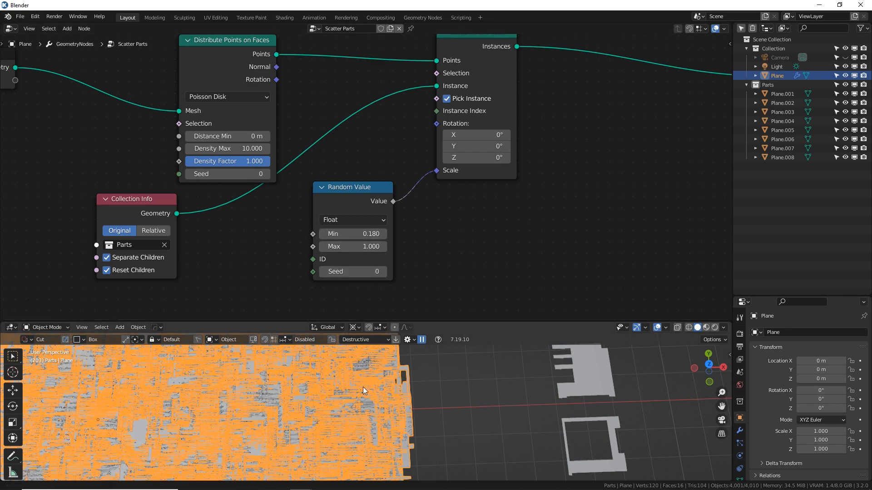
shift+middle_drag(363, 387, 442, 381)
click(370, 233)
text(1)
key(Return)
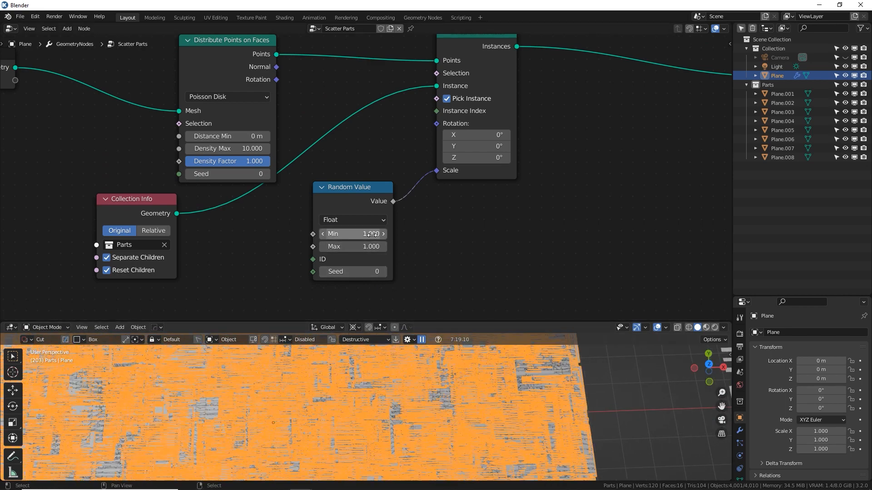
scroll(382, 423, down, 2)
middle_drag(383, 423, 431, 405)
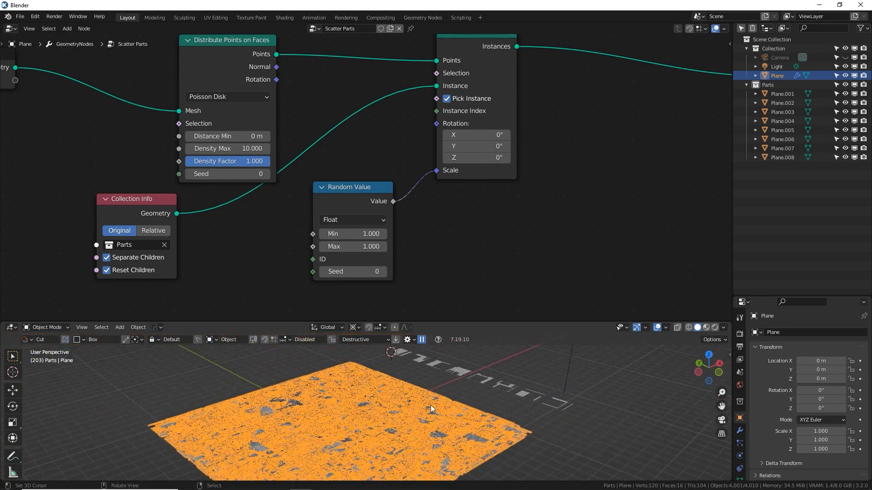
key(KP_7)
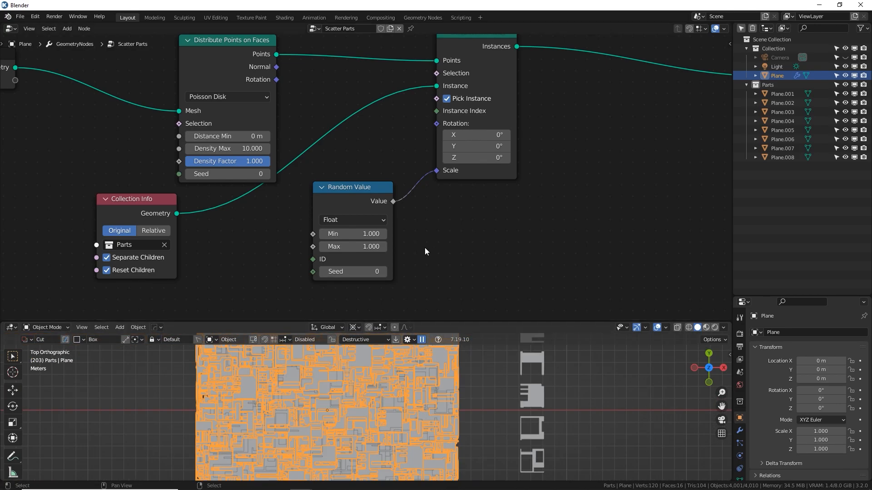
Duplicate the Random Value node and place the copy below and to the left of Collection Info
scroll(425, 251, down, 1)
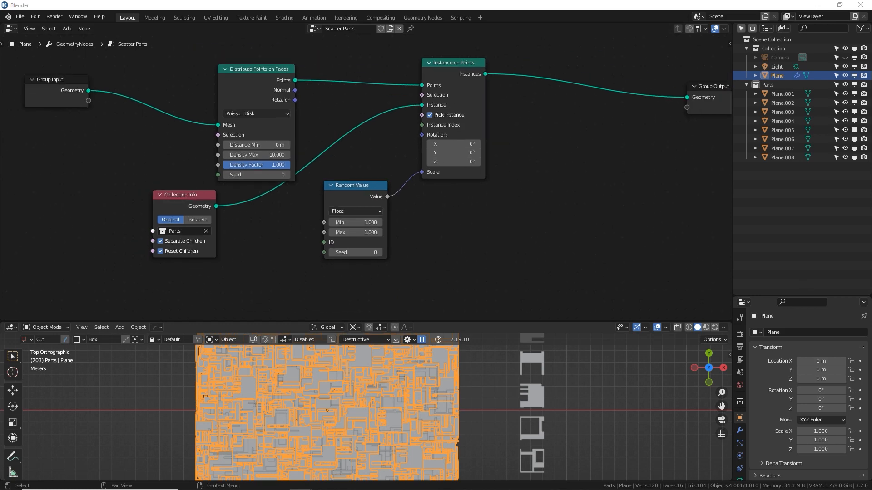
middle_drag(440, 192, 546, 239)
scroll(547, 239, up, 5)
drag(597, 184, 428, 197)
middle_drag(409, 302, 395, 216)
scroll(396, 219, down, 1)
scroll(495, 137, down, 1)
click(495, 137)
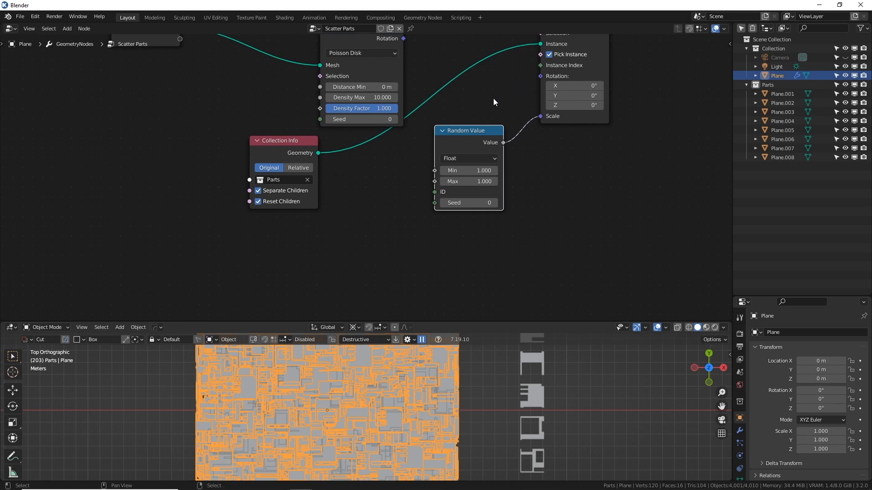
middle_drag(494, 100, 520, 101)
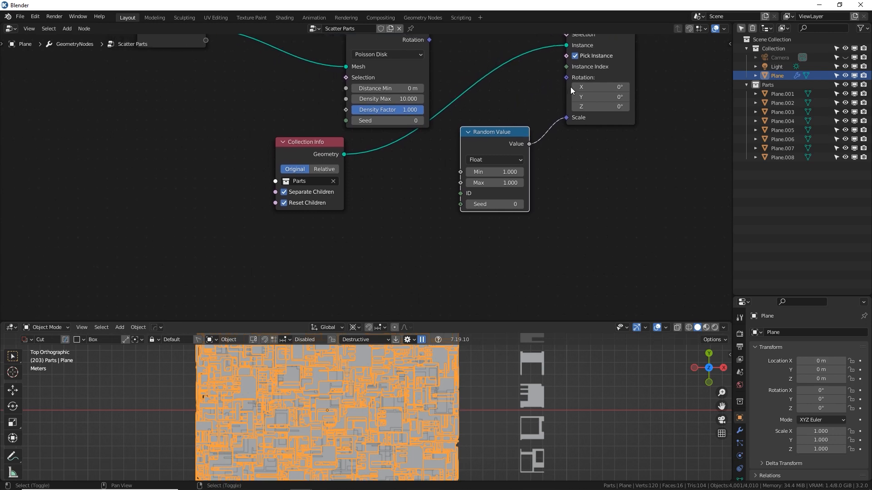
key(shift+d)
click(231, 164)
Set the duplicated Random Value node's data type to Integer with a Max of 3
middle_drag(212, 195, 217, 195)
scroll(305, 214, up, 2)
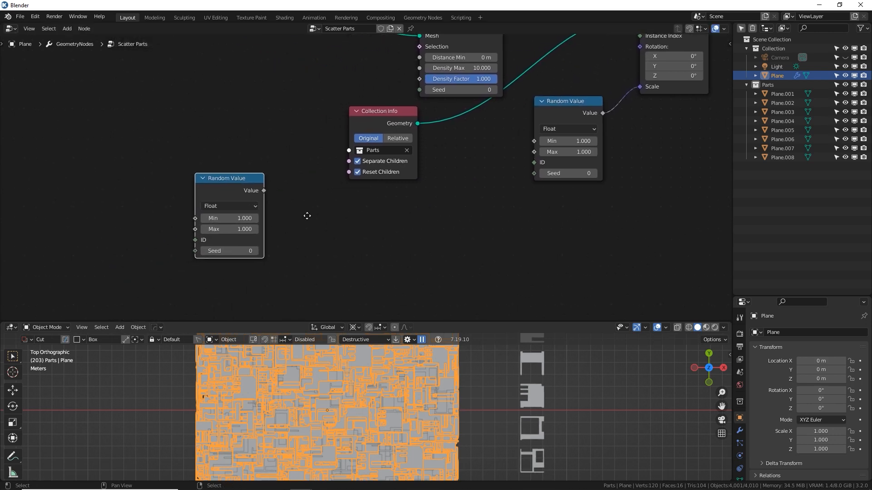
click(196, 225)
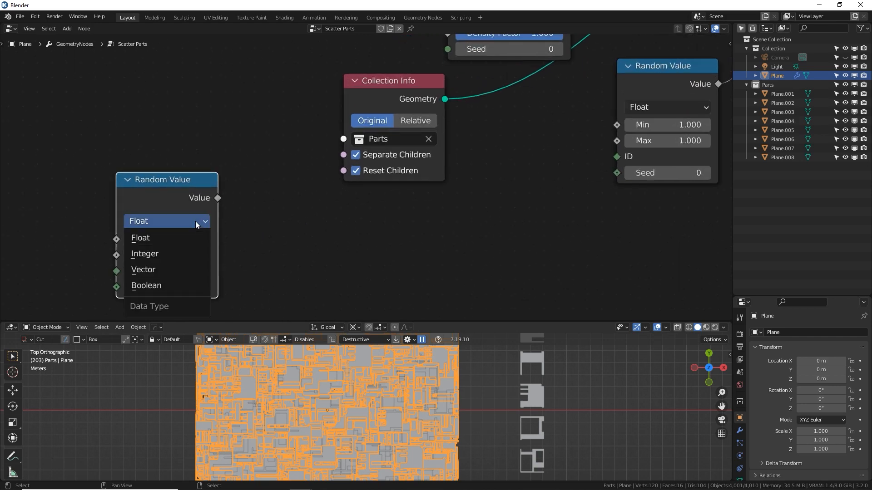
click(164, 253)
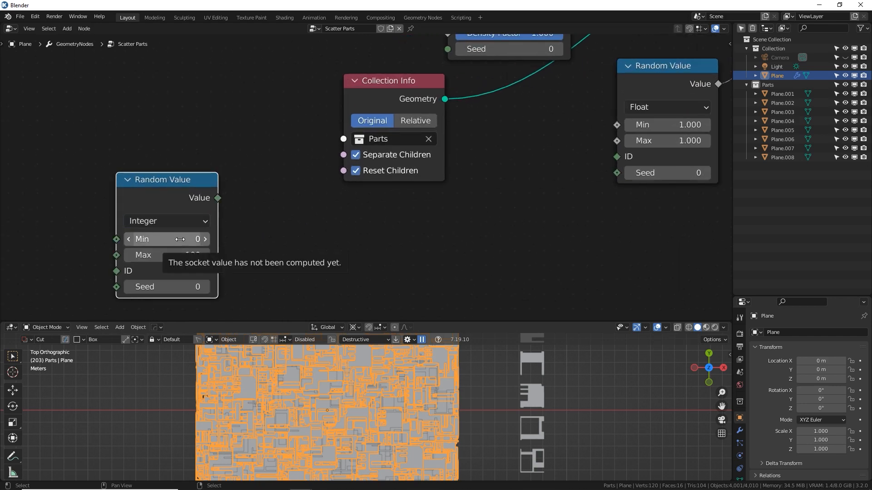
click(180, 240)
key(Tab)
text(3)
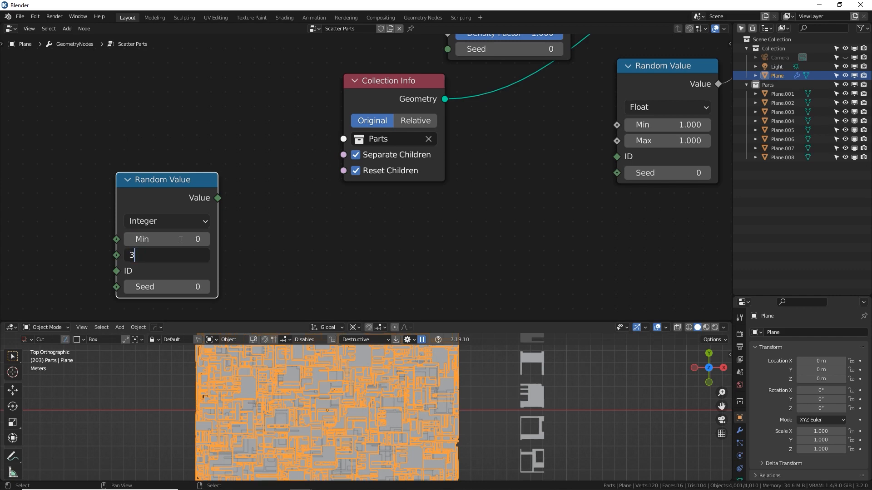
key(Return)
click(304, 246)
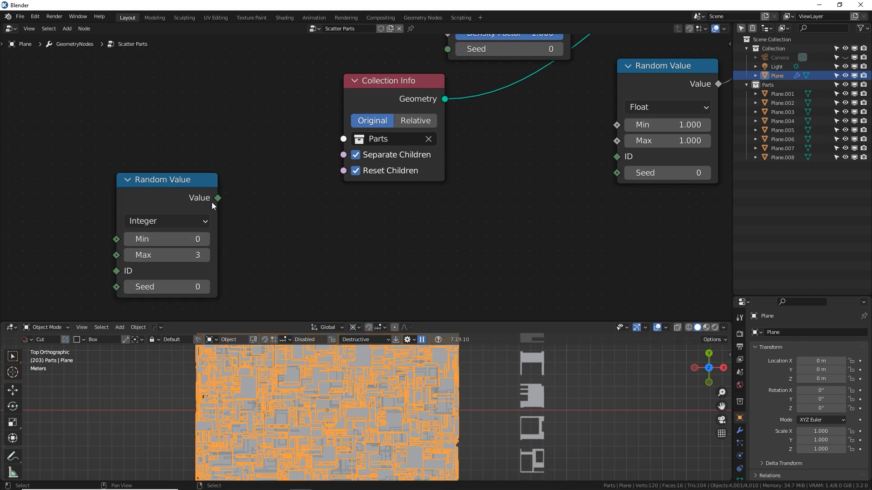
Add a Map Range node beside the integer Random Value node and line the two nodes up below Collection Info
drag(217, 198, 308, 200)
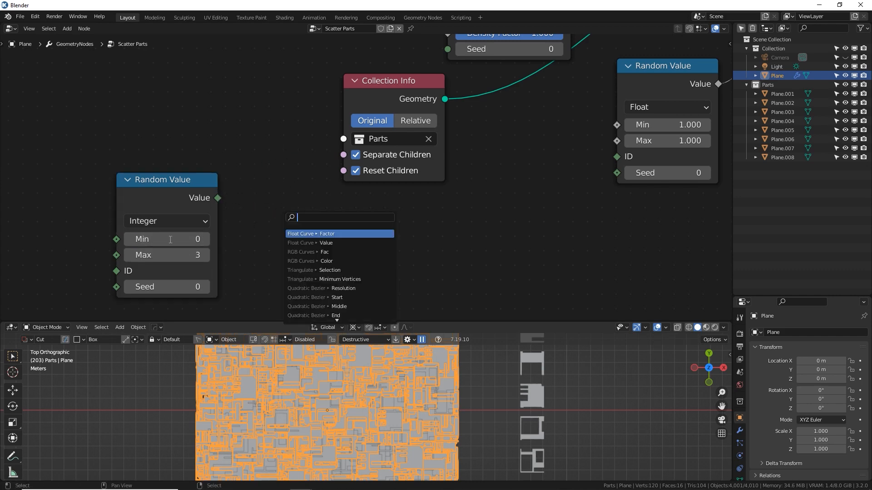
key(Escape)
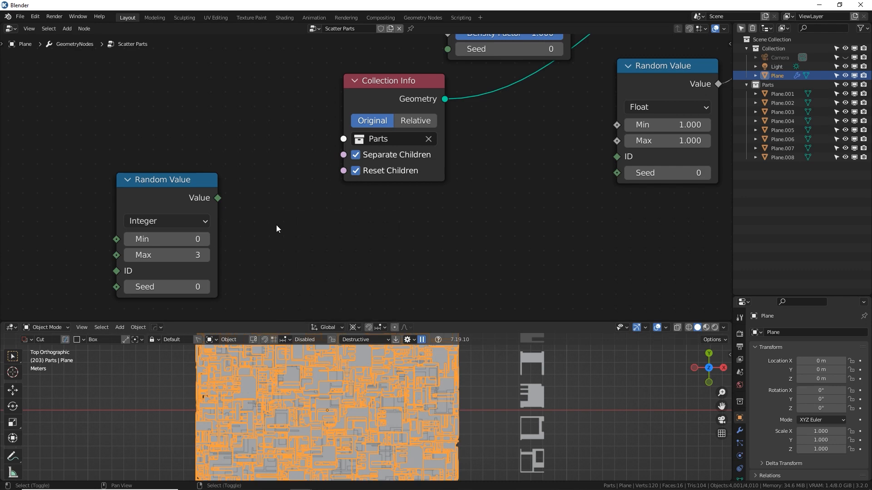
key(shift+a)
click(276, 226)
text(map)
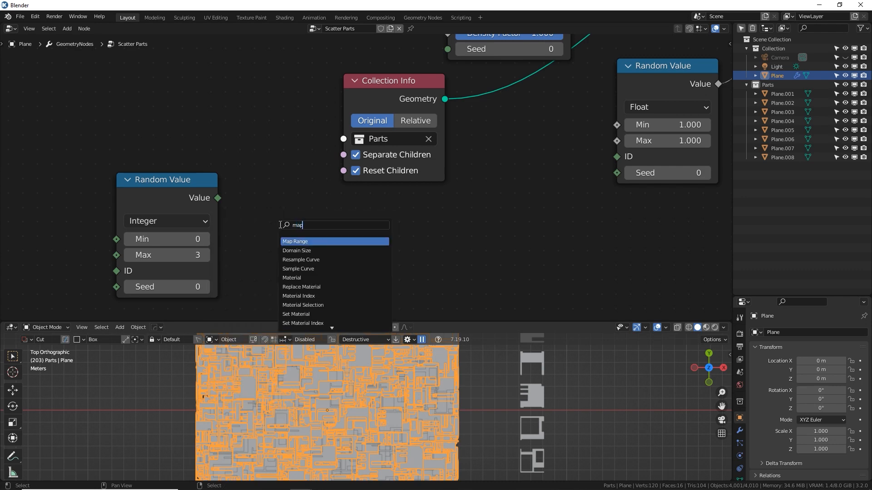
key(Return)
click(279, 204)
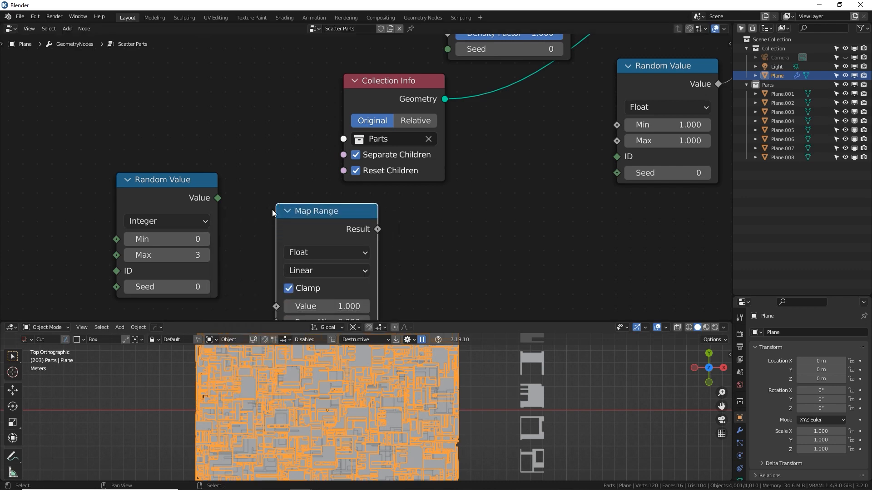
middle_drag(279, 204, 281, 121)
drag(196, 108, 197, 142)
Set the Map Range node to Stepped Linear interpolation and feed the integer Random Value output into its Value input
click(323, 165)
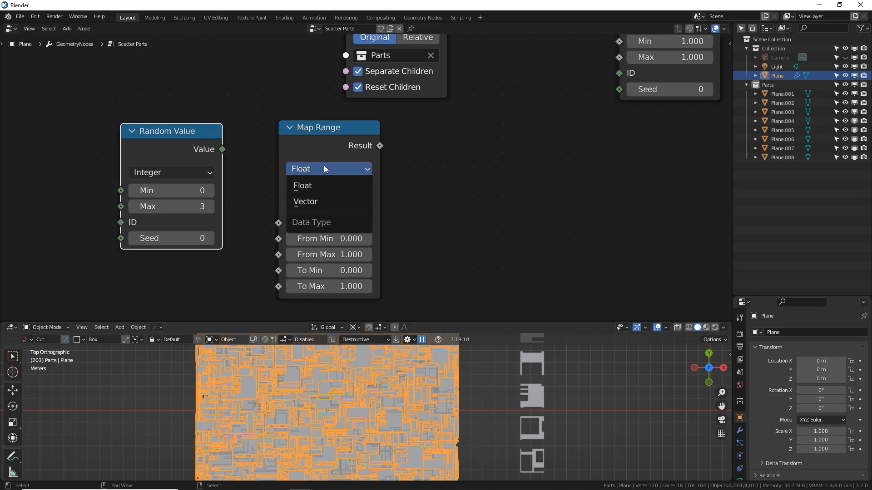
click(325, 166)
click(334, 185)
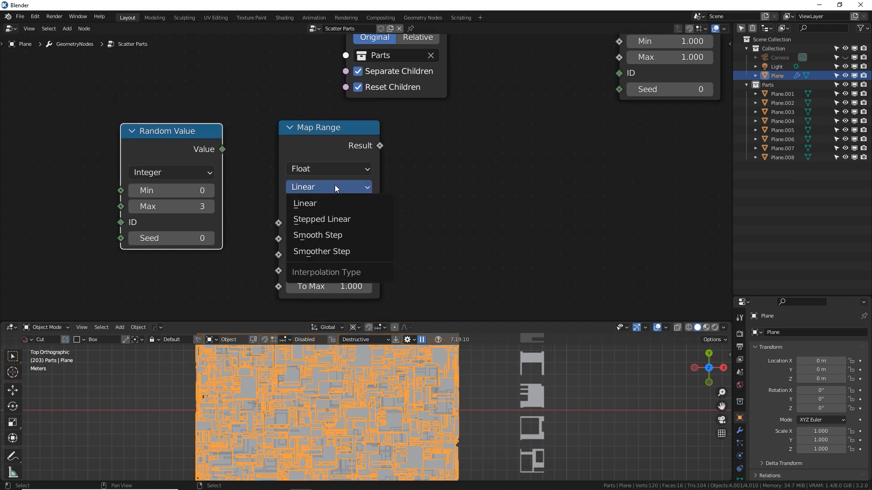
click(343, 218)
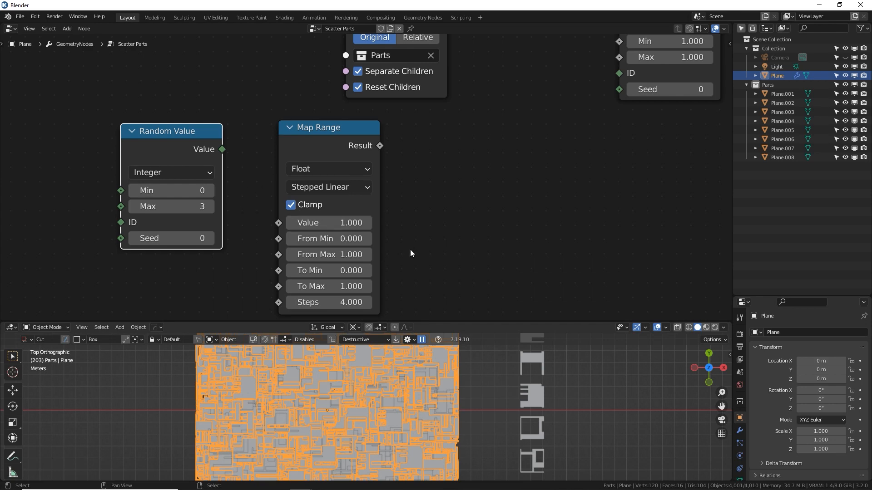
middle_drag(411, 250, 421, 237)
click(359, 294)
key(Return)
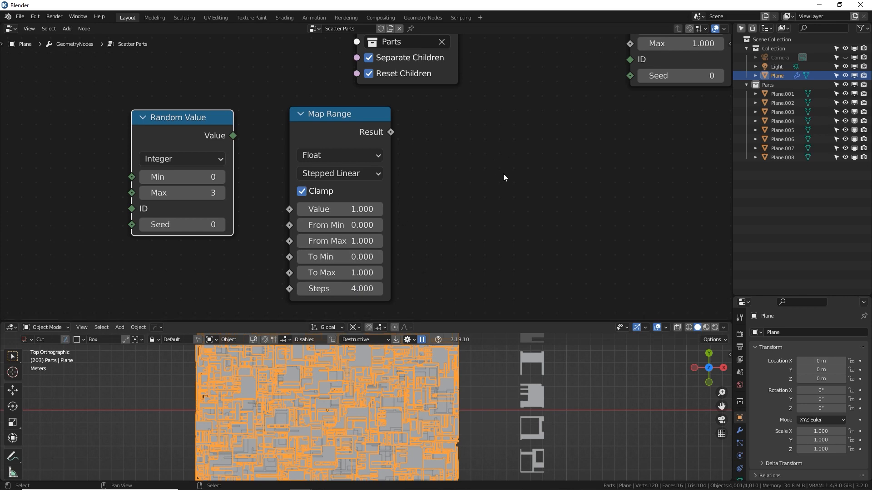
drag(233, 136, 282, 211)
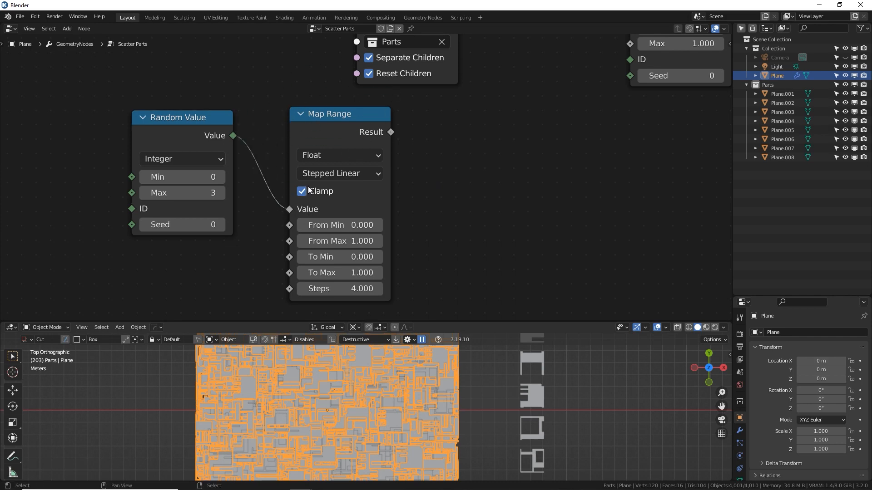
click(336, 155)
click(339, 157)
click(355, 170)
click(354, 172)
Set Map Range's From Max to 3, To Min to 0 and To Max to the driver expression #pi*2
click(338, 220)
key(Tab)
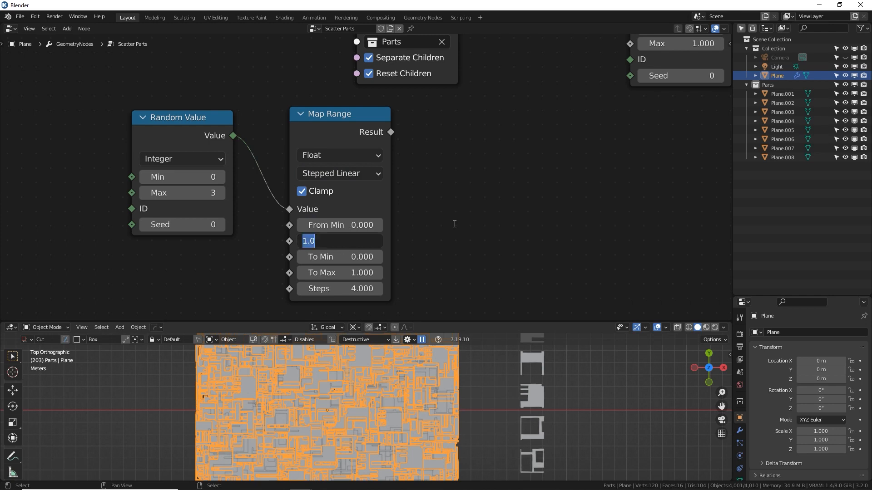
text(3)
key(Tab)
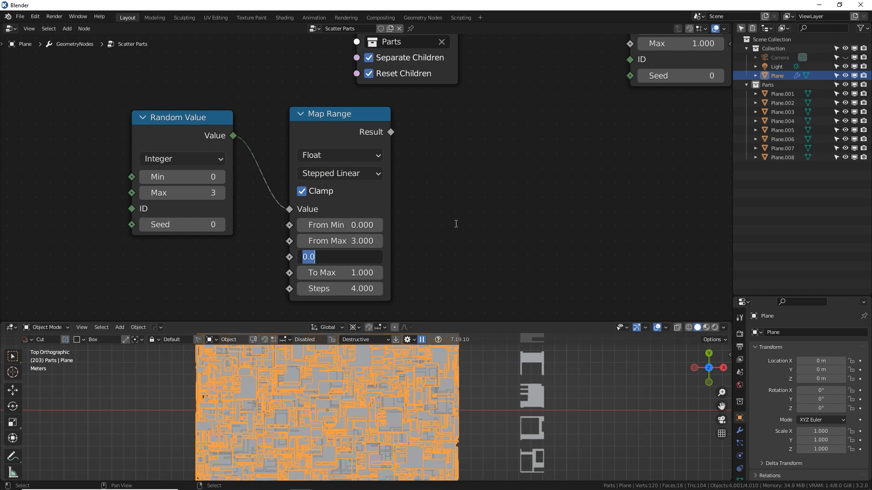
text(0)
key(Tab)
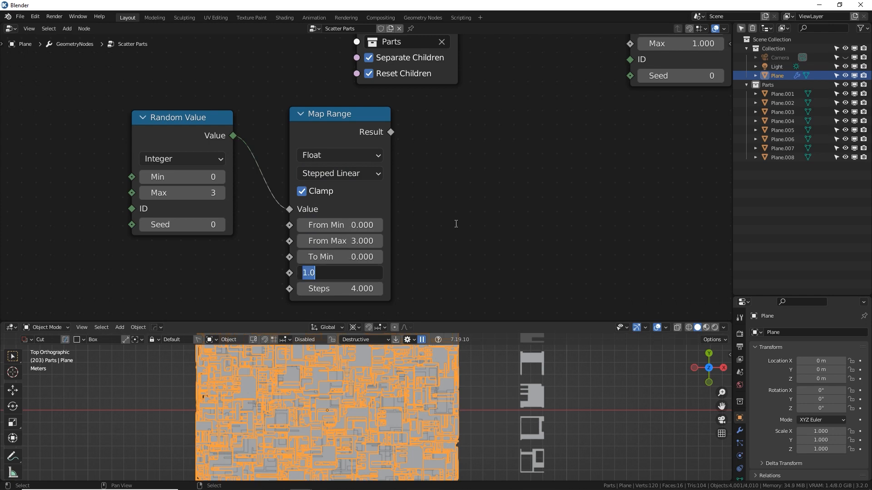
text(#pi*2)
key(Return)
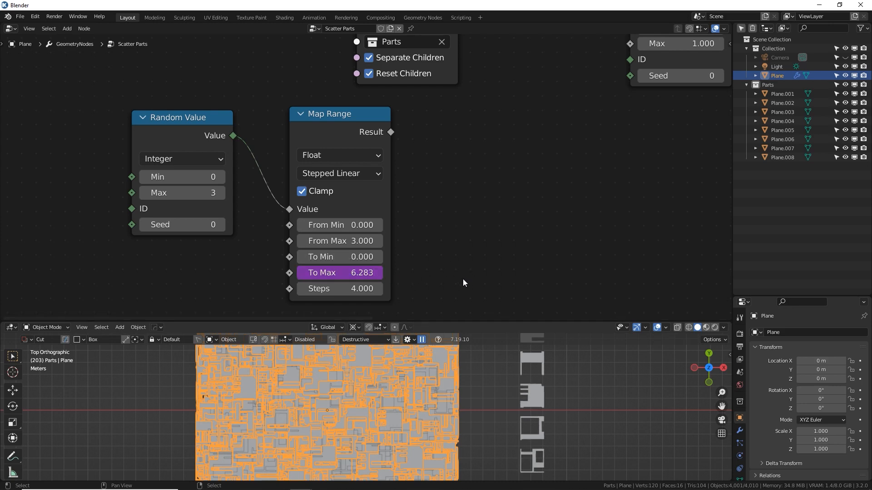
click(350, 275)
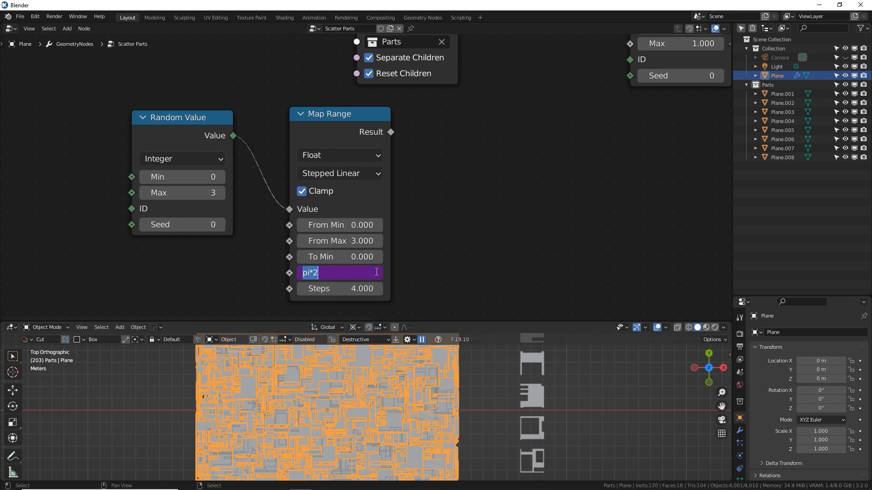
click(301, 272)
click(443, 258)
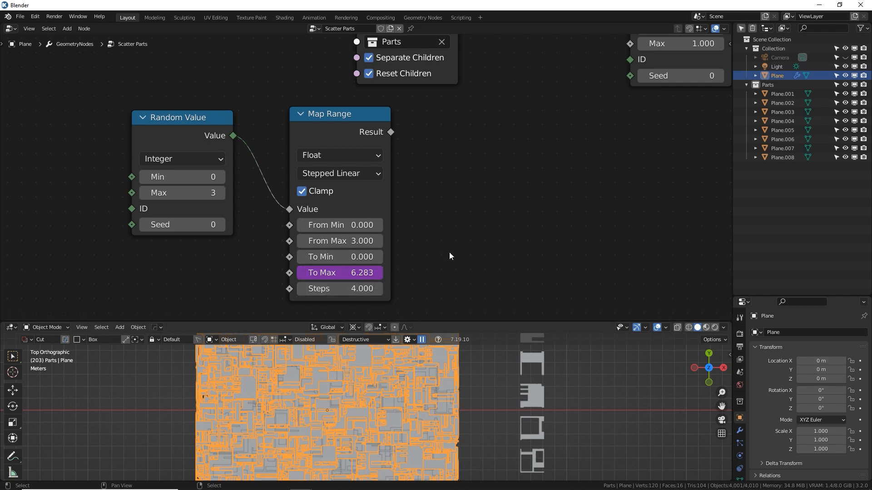
Add a Math node after Map Range and connect the Map Range Result to its first Value input
middle_drag(306, 189, 241, 206)
middle_drag(360, 171, 325, 171)
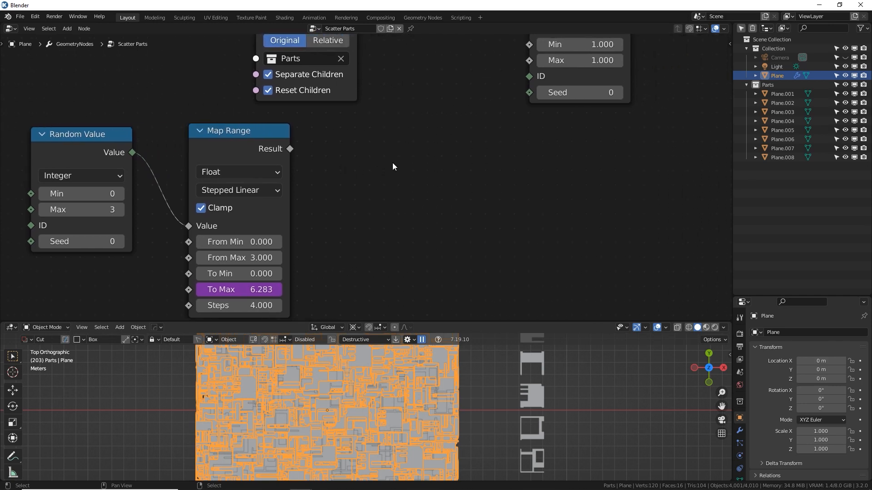
key(shift+a)
click(393, 163)
text(math)
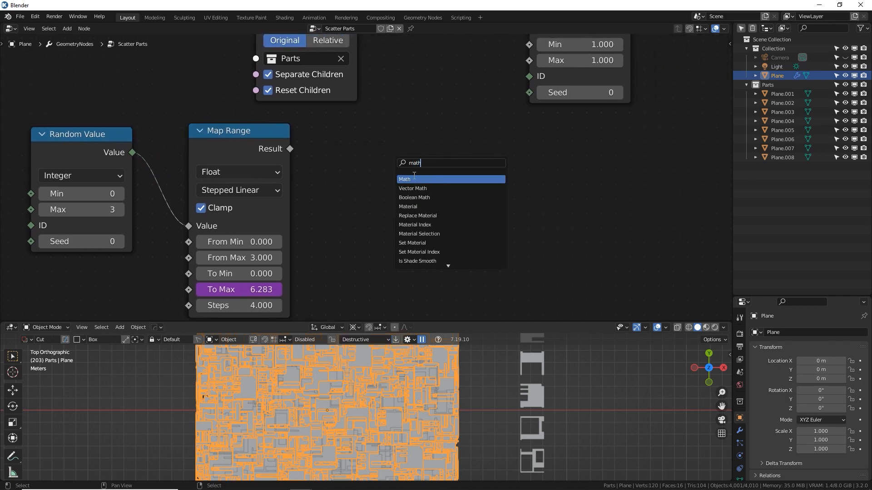
key(Return)
click(344, 162)
drag(290, 149, 335, 202)
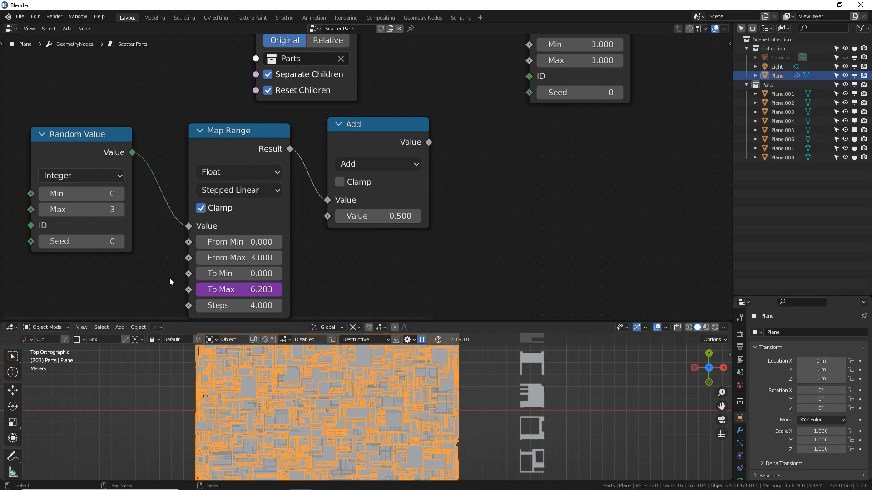
Change the Math node's operation to Multiply with a second value of 90
click(386, 216)
text(90)
key(Return)
click(381, 165)
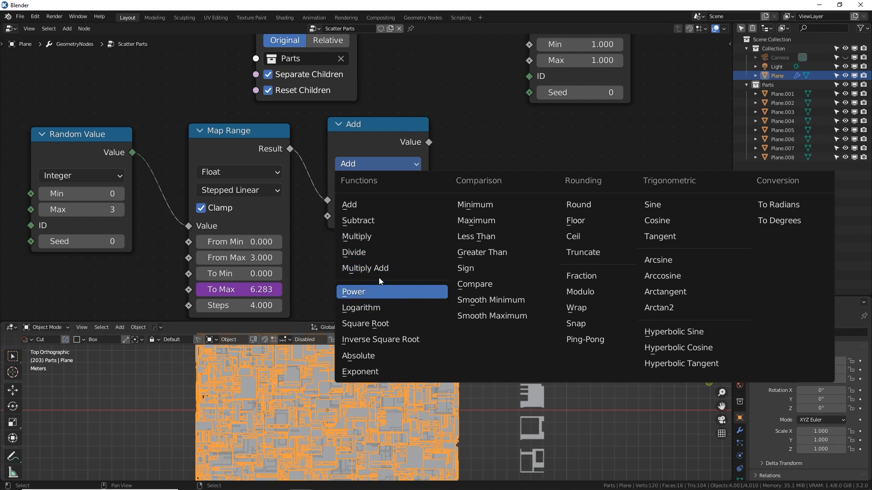
click(374, 237)
Add a Separate XYZ node after Multiply, feed Multiply into its Vector, and link its Z output to Instance on Points' Rotation
middle_drag(462, 204, 429, 211)
scroll(428, 212, down, 2)
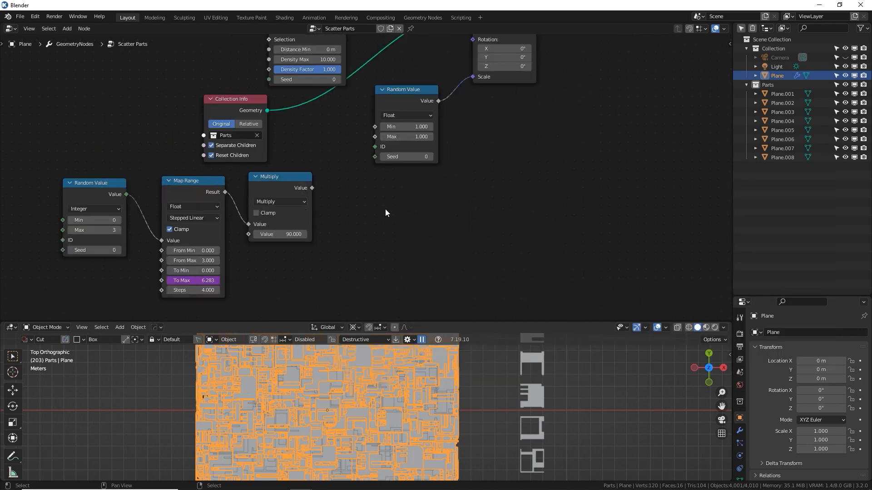
key(shift+a)
text(sep)
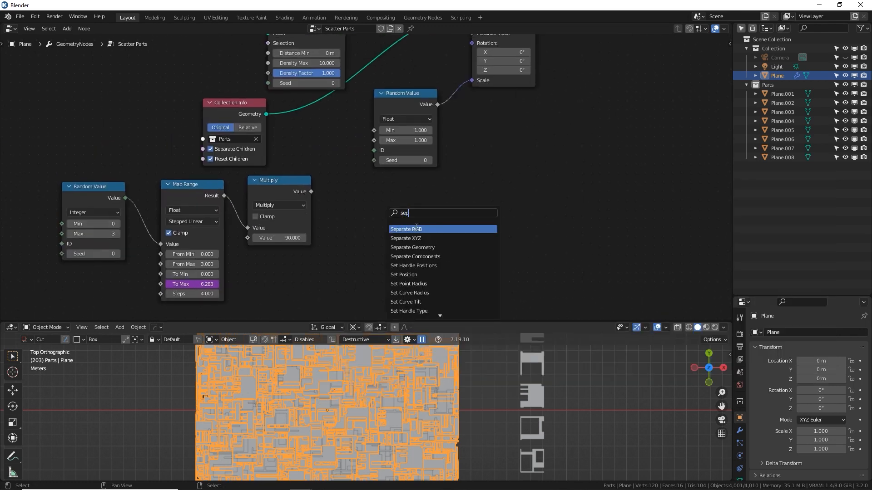
click(415, 238)
click(384, 206)
drag(420, 215, 479, 124)
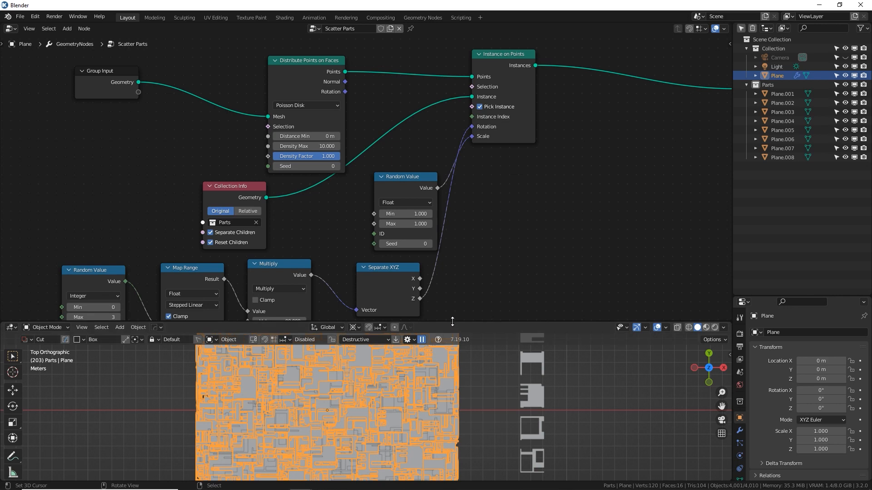
Enlarge the 3D viewport and the properties editor by shrinking the node editor and the outliner
drag(452, 322, 452, 303)
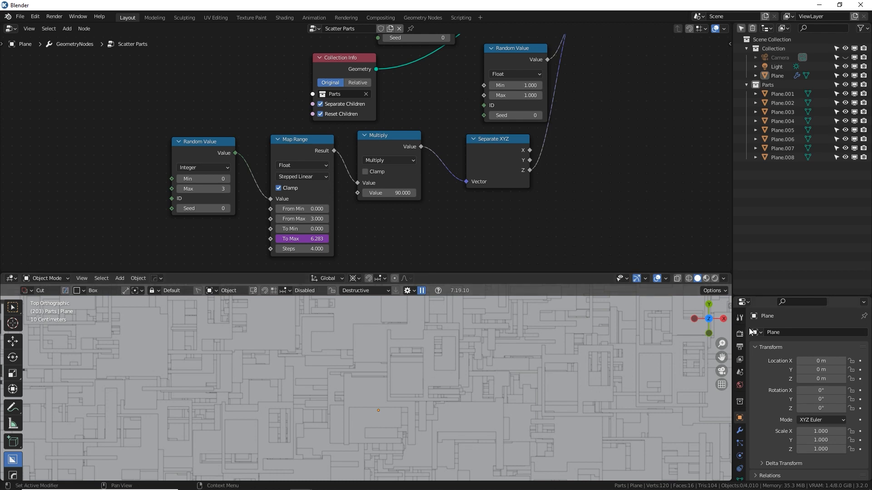
drag(758, 296, 759, 181)
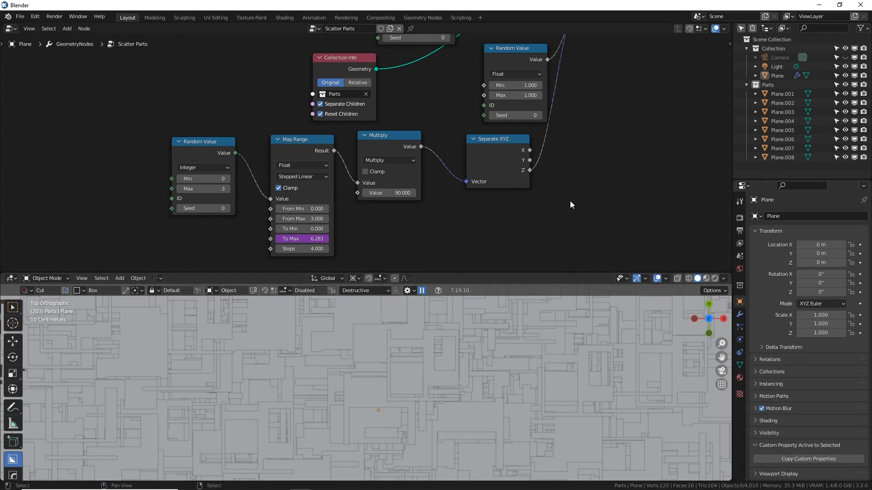
middle_drag(564, 195, 530, 209)
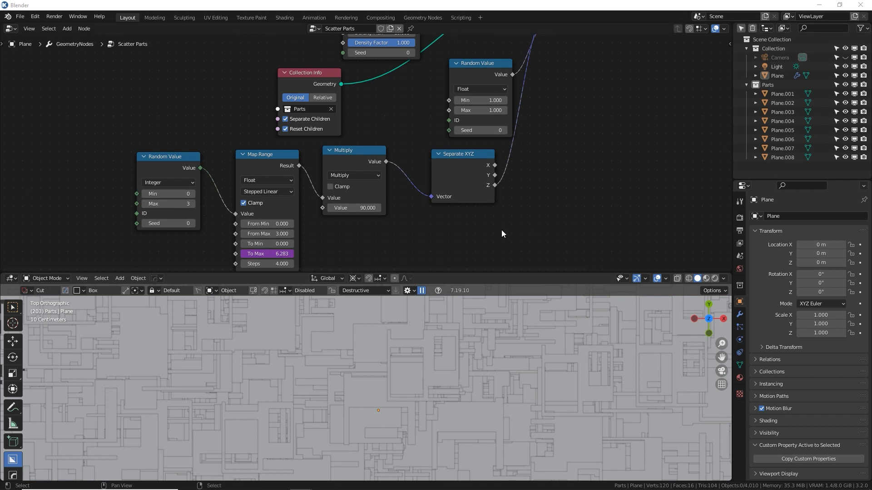
Move the Group Output node farther from Instance on Points to make room for more nodes
click(595, 128)
middle_drag(567, 114, 437, 197)
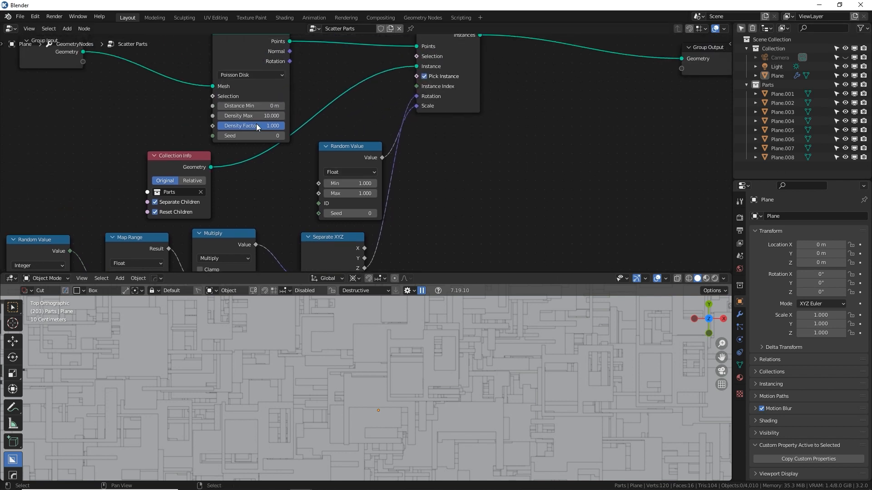
middle_drag(478, 143, 413, 190)
middle_drag(557, 156, 431, 206)
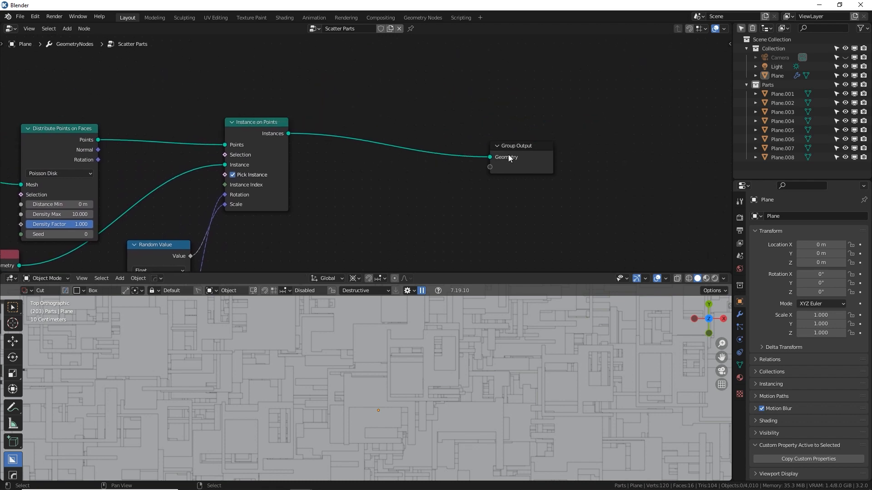
drag(526, 146, 696, 122)
click(490, 182)
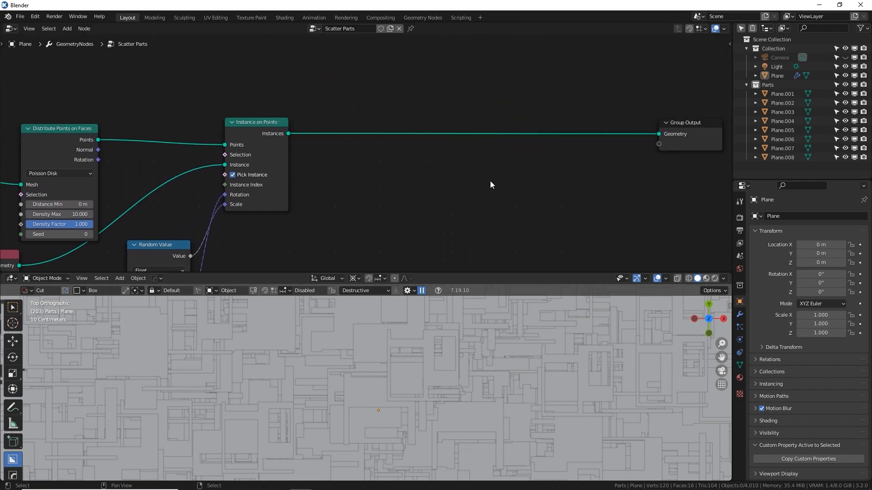
Add a Realize Instances node beside Instance on Points and connect the Instances output to its Geometry input
middle_drag(428, 201, 489, 160)
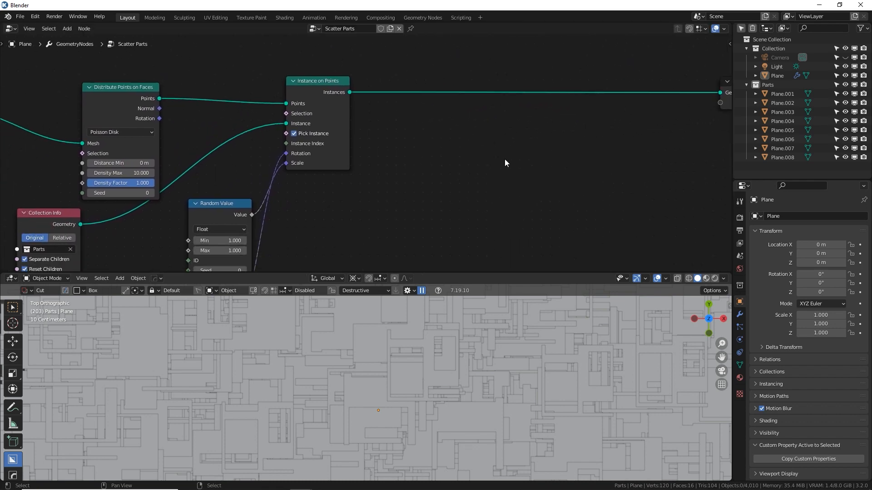
scroll(354, 164, up, 1)
middle_drag(411, 159, 367, 156)
key(shift+a)
text(reali)
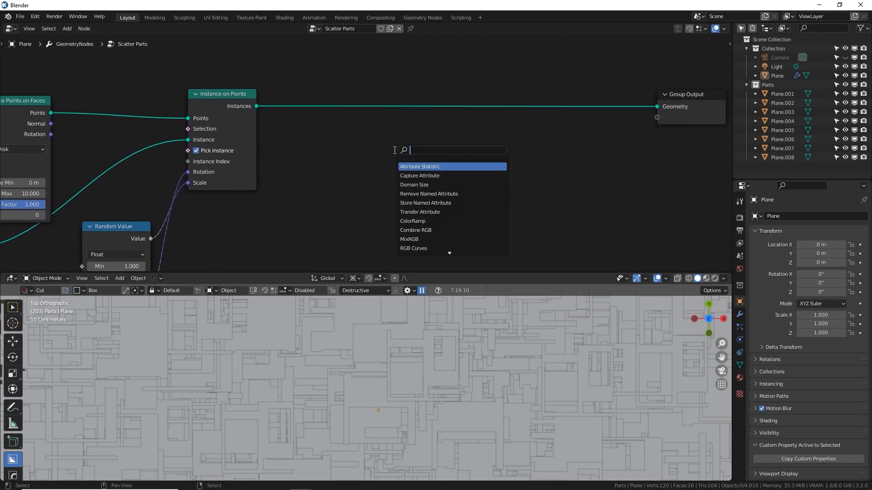
key(Return)
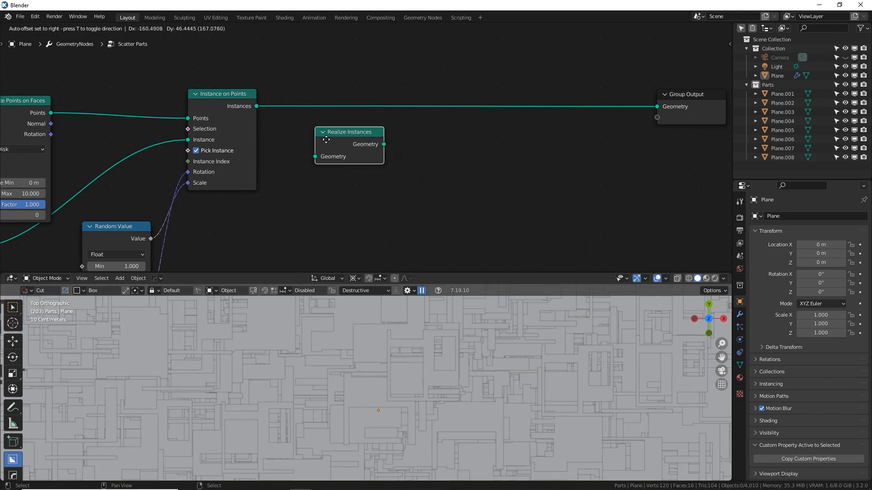
click(308, 134)
drag(256, 106, 278, 163)
Add a Geometry Proximity node targeting Points and connect the Realize Instances geometry to its Target
key(shift+a)
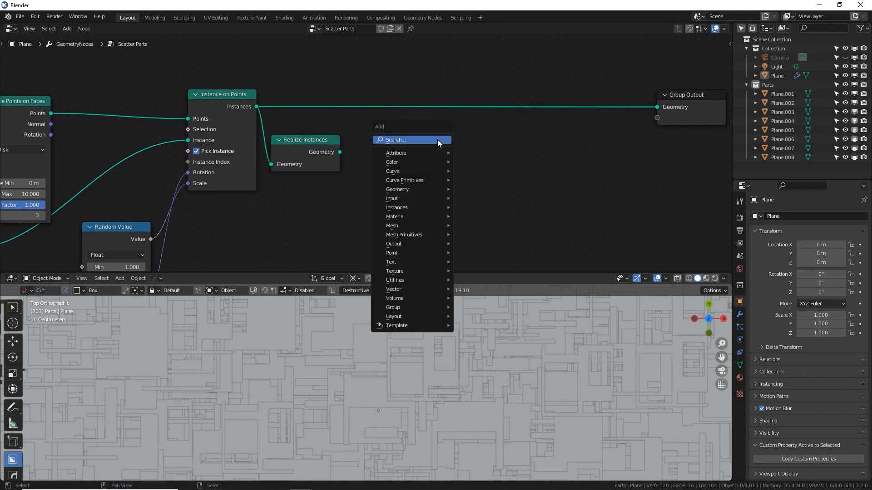
text(geom)
key(Down)
key(Down)
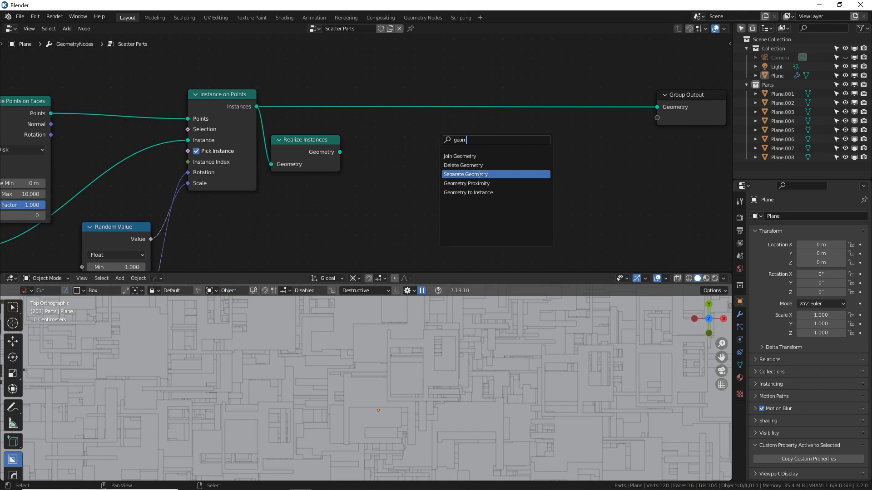
key(Down)
key(Return)
click(344, 148)
drag(339, 152, 377, 181)
click(403, 170)
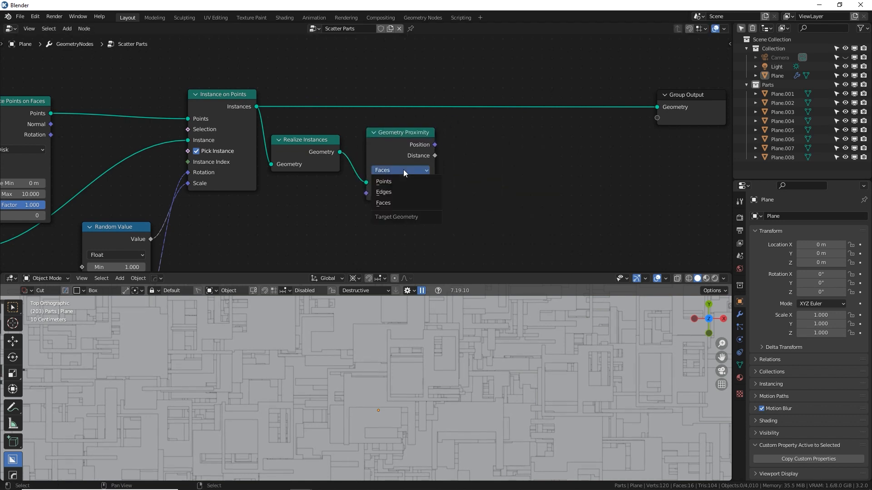
click(396, 189)
Add a Combine XYZ node after Geometry Proximity and connect the Distance output to its Z input
key(shift+a)
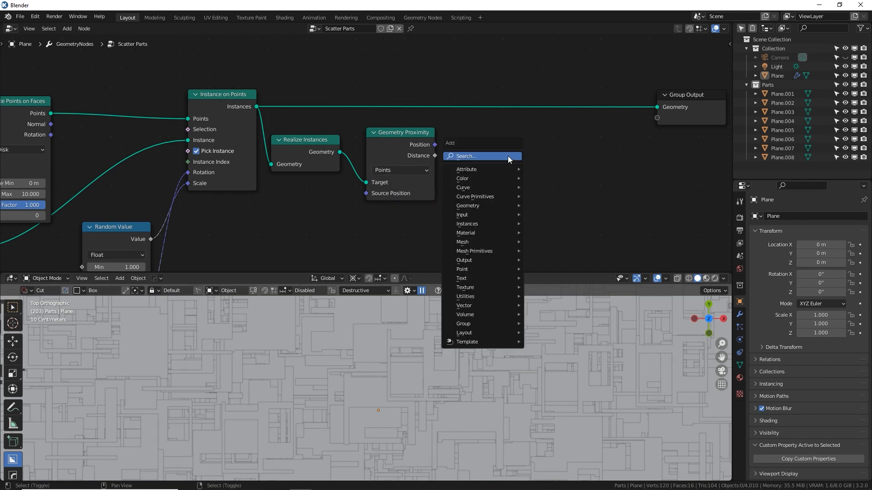
text(comb)
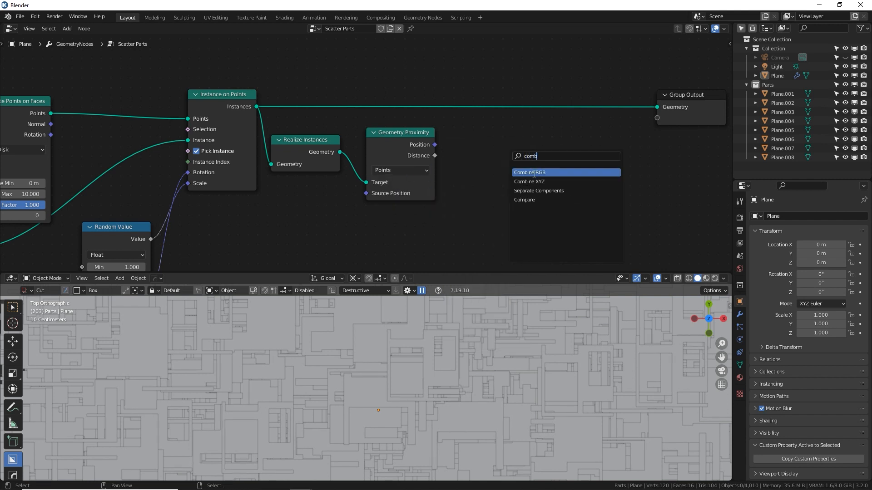
click(529, 181)
click(495, 172)
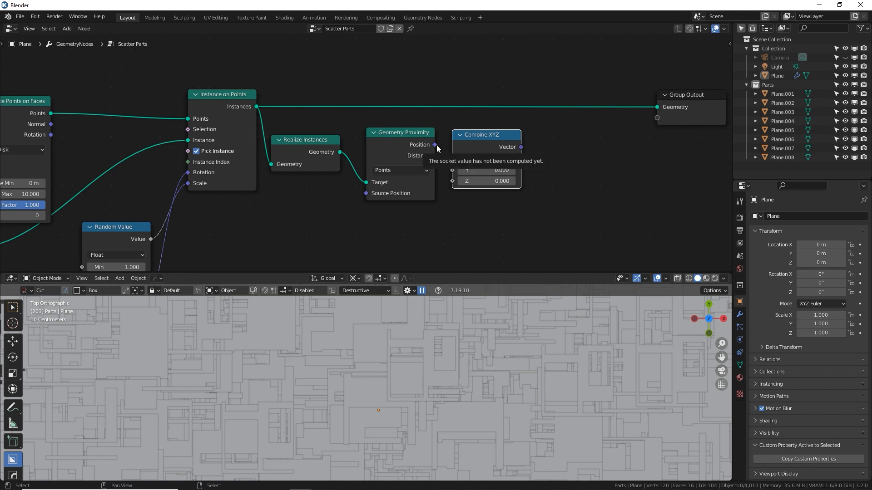
drag(435, 155, 464, 181)
middle_drag(558, 166, 507, 178)
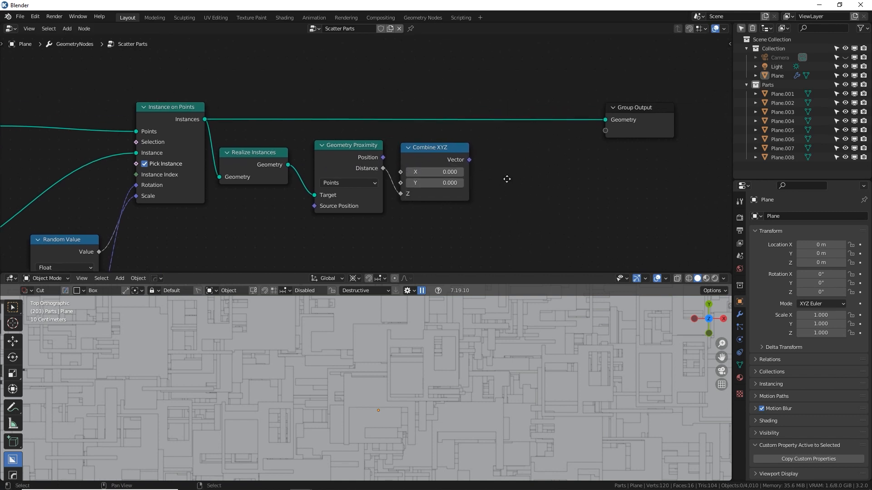
Add a Vector Math node beside Combine XYZ and connect the combined Vector output to its first Vector input
key(shift+a)
text(vect)
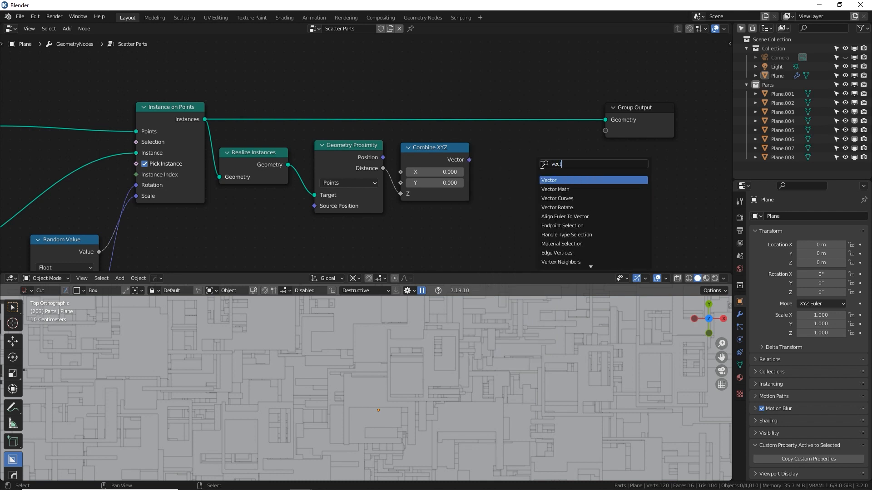
text(m)
click(550, 179)
click(493, 152)
drag(470, 160, 493, 188)
Set the Vector Math node to Multiply and its second vector's Z value to 1
click(516, 172)
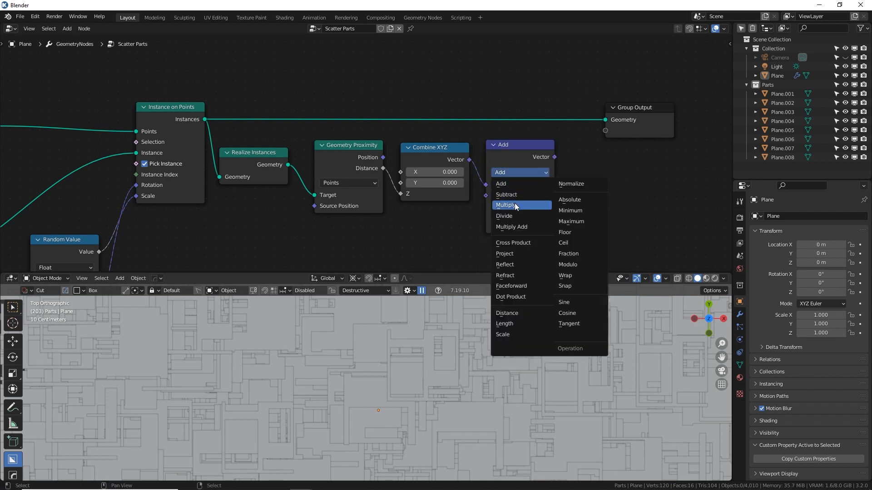
click(514, 205)
click(537, 224)
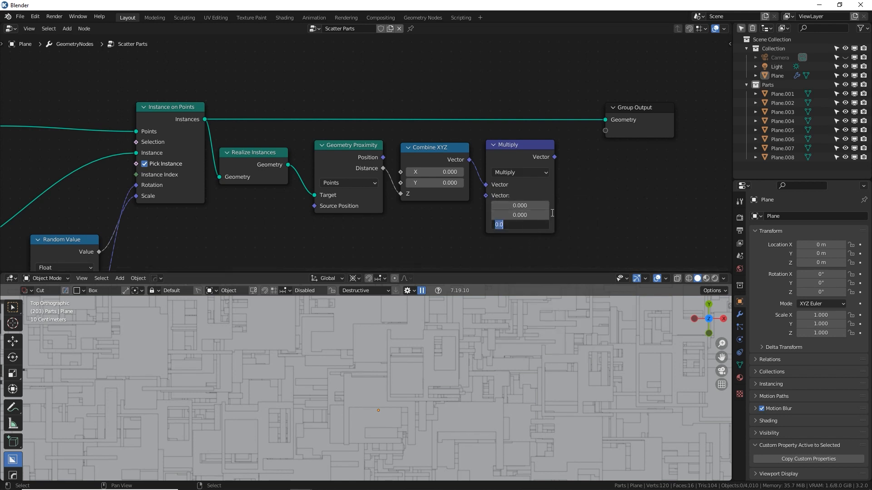
text(1)
key(Return)
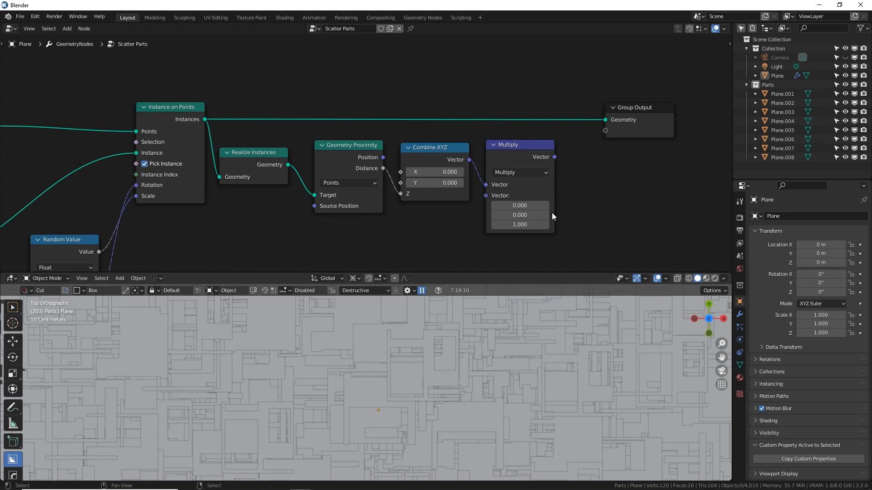
Add a Set Position node after Multiply and connect the Multiply Vector output to its Offset input
middle_drag(553, 193, 455, 197)
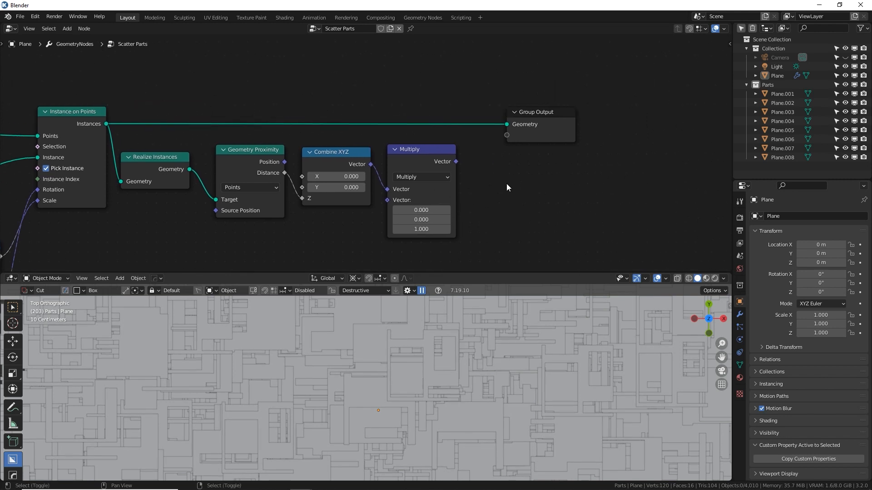
key(shift+a)
text(set)
click(527, 209)
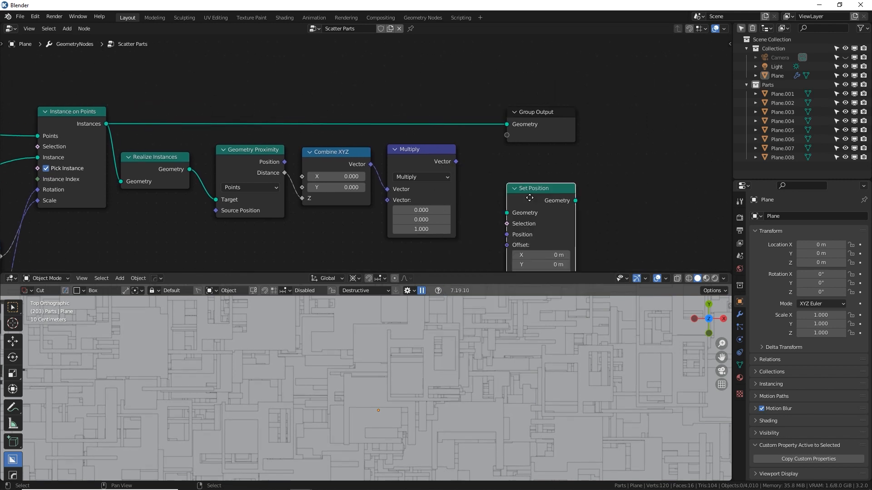
click(467, 168)
drag(456, 160, 502, 218)
drag(492, 212, 492, 211)
middle_drag(492, 212, 467, 217)
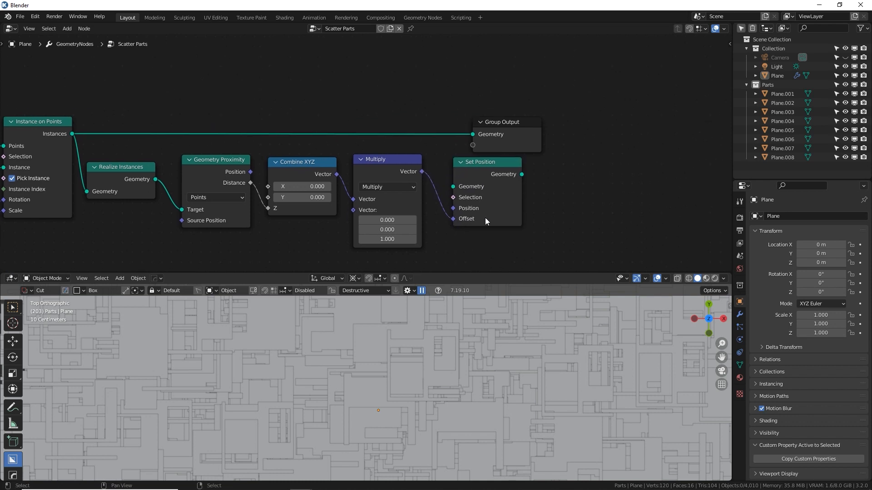
Route the Instances output through Set Position to Group Output, spacing these nodes apart and raising Set Position in line with the main link
drag(72, 134, 378, 94)
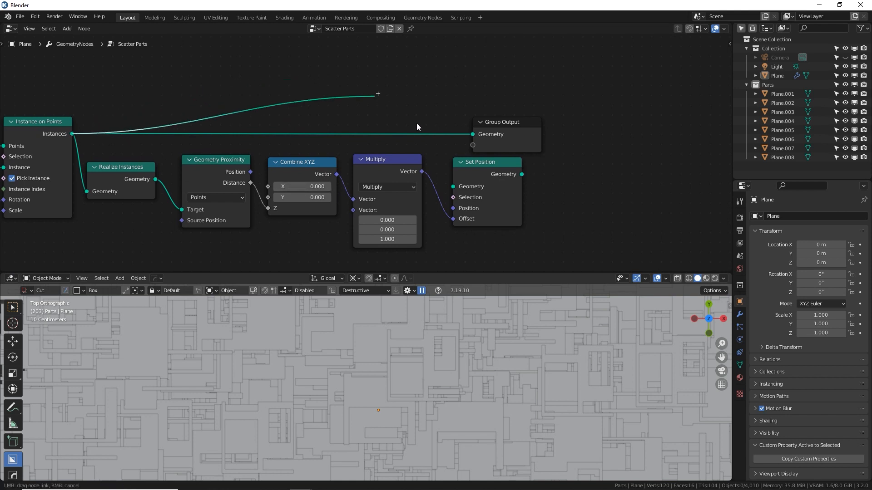
drag(417, 126, 459, 185)
drag(479, 150, 579, 131)
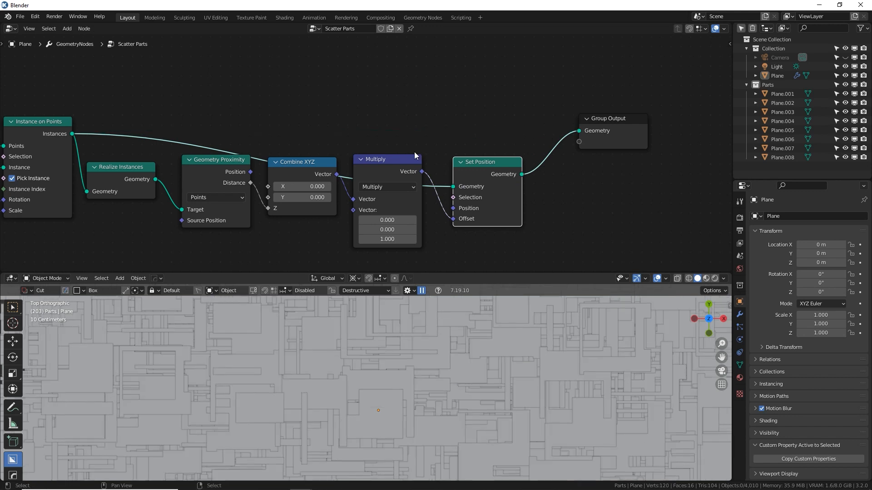
middle_drag(414, 151, 462, 150)
drag(519, 167, 517, 114)
scroll(498, 168, up, 2)
mouse_move(472, 143)
middle_down()
mouse_move(488, 133)
mouse_move(477, 139)
middle_up()
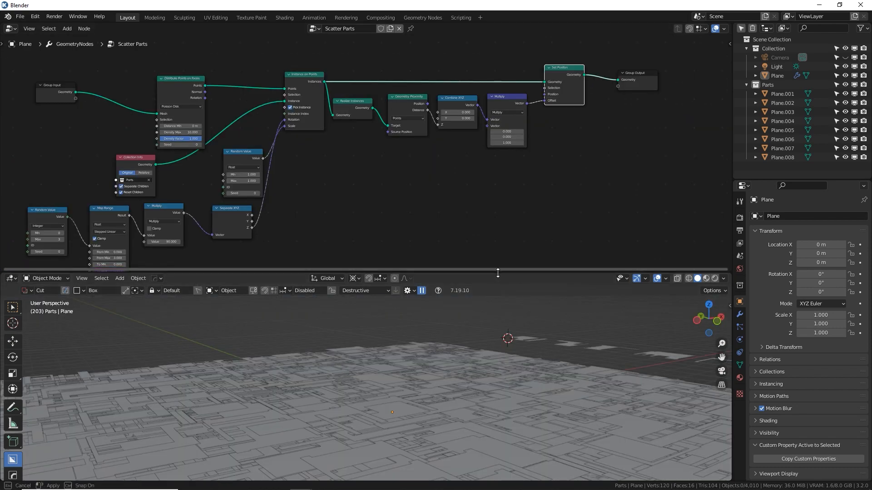
Enlarge the 3D viewport by shrinking the node editor and view the scattered plane at a low angle
drag(494, 273, 485, 154)
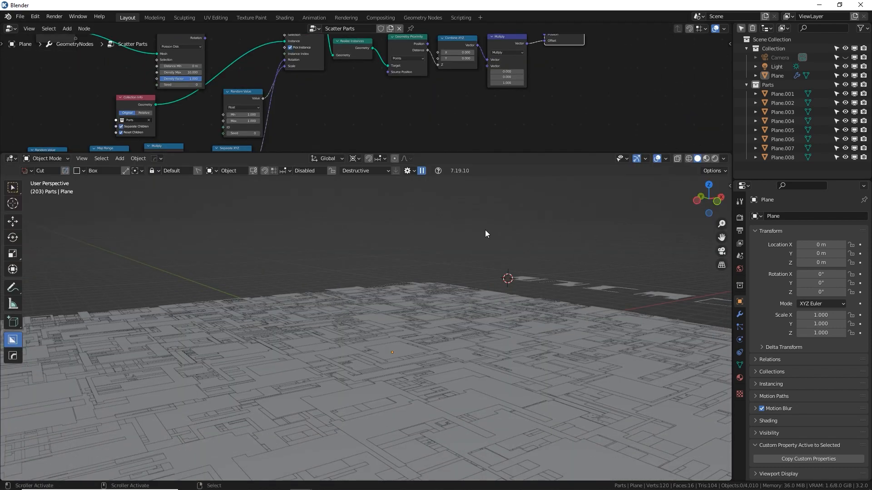
mouse_move(485, 229)
shift+middle_down()
mouse_move(510, 186)
mouse_move(486, 219)
shift+middle_up()
scroll(488, 227, down, 3)
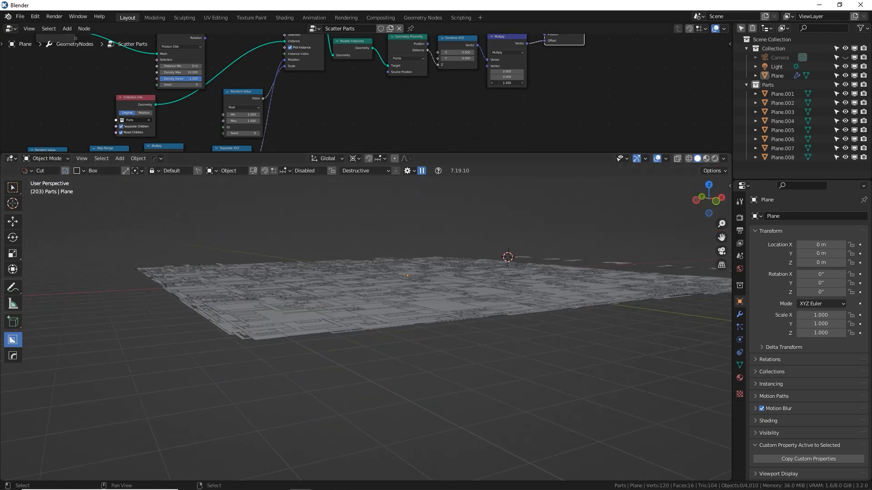
Try larger Z multipliers in the vector Multiply node to judge the height spread of the scattered parts
drag(507, 83, 611, 82)
middle_drag(307, 274, 478, 303)
scroll(481, 325, down, 8)
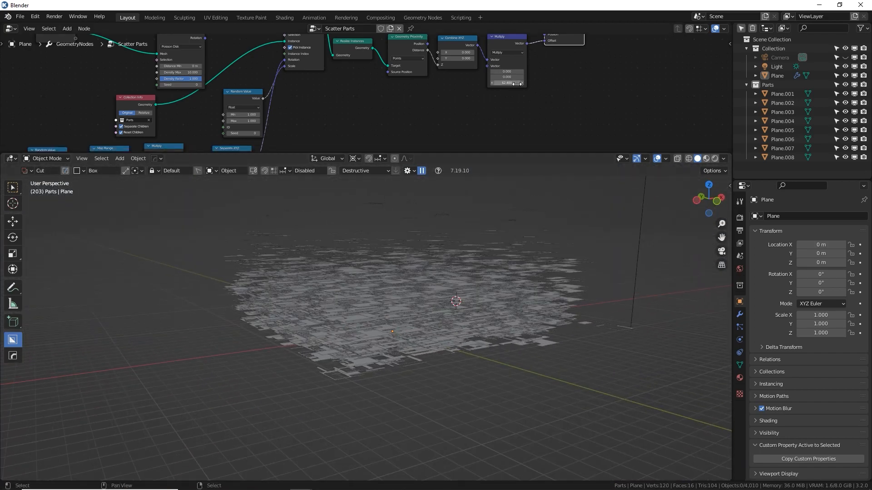
mouse_move(517, 84)
mouse_down()
mouse_move(468, 83)
mouse_move(514, 87)
mouse_up()
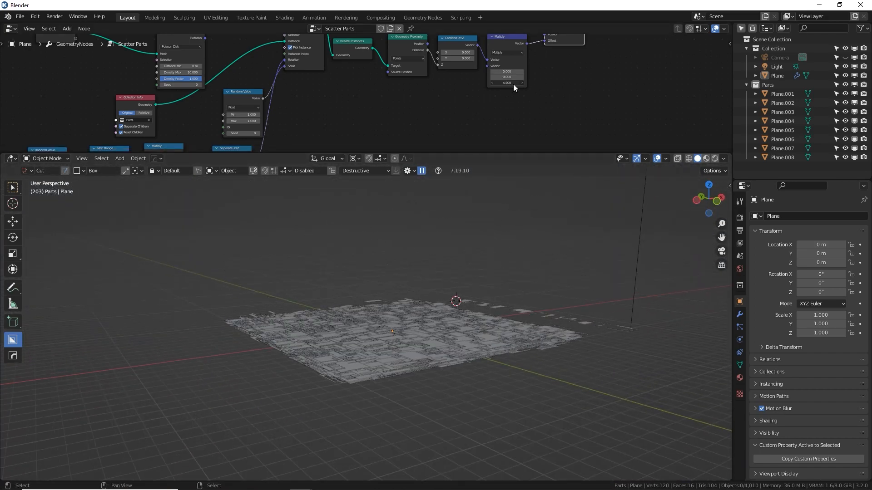
scroll(483, 281, up, 5)
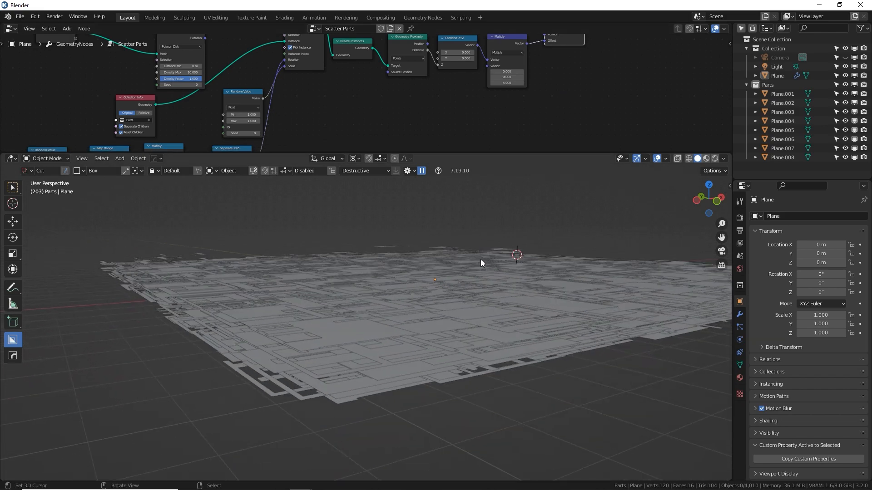
Compare the height offset through the camera and set the vector Multiply node's Z value to 1
key(KP_7)
key(KP_0)
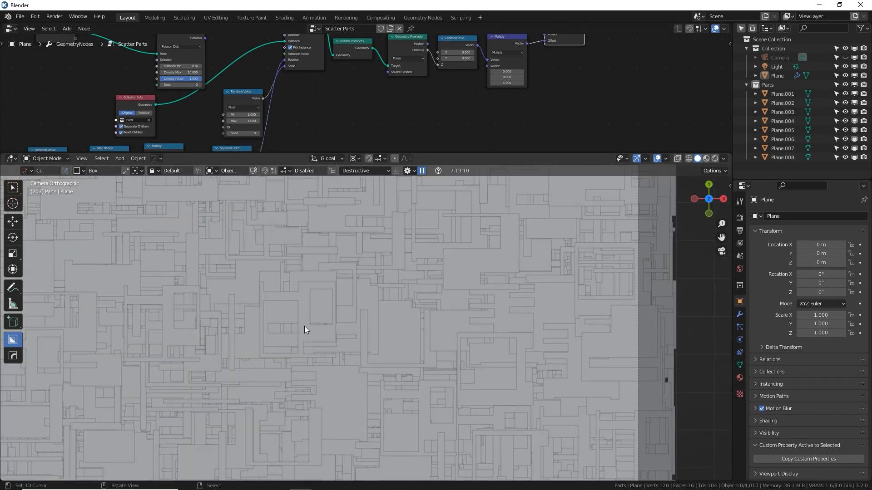
shift+middle_drag(230, 310, 383, 333)
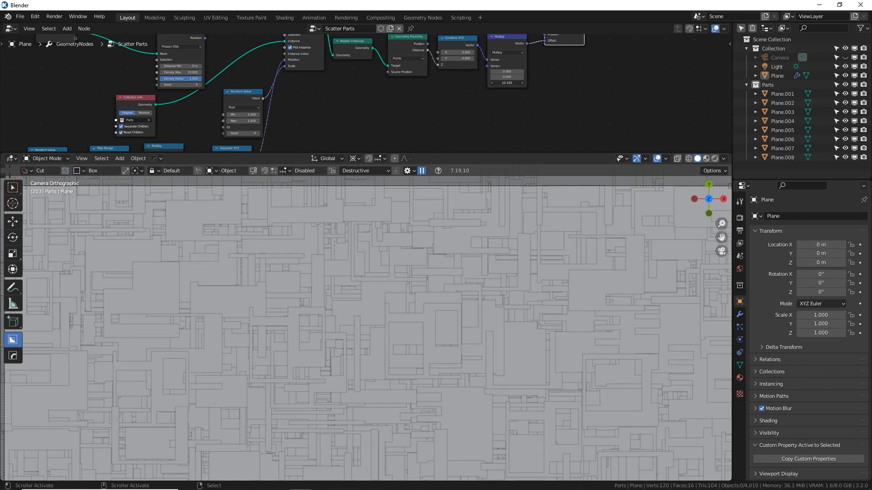
mouse_move(507, 83)
mouse_down()
mouse_move(470, 83)
mouse_move(527, 84)
mouse_up()
key(Return)
scroll(467, 268, down, 4)
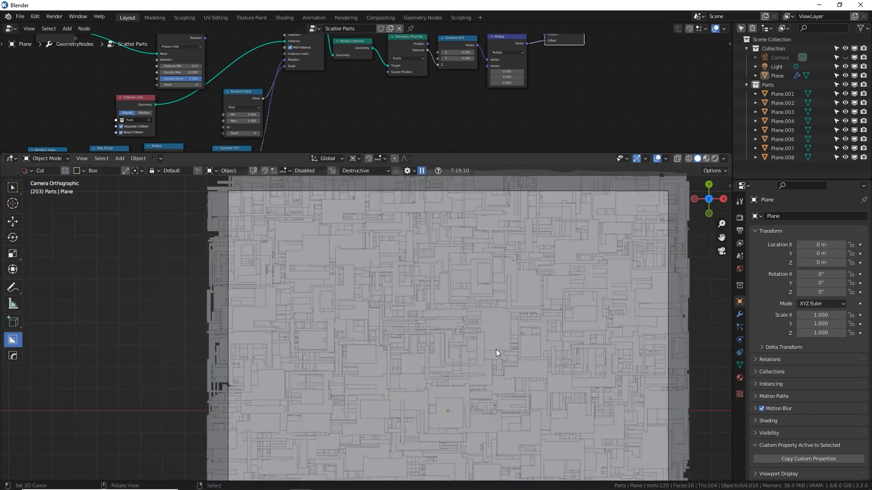
middle_drag(496, 349, 489, 283)
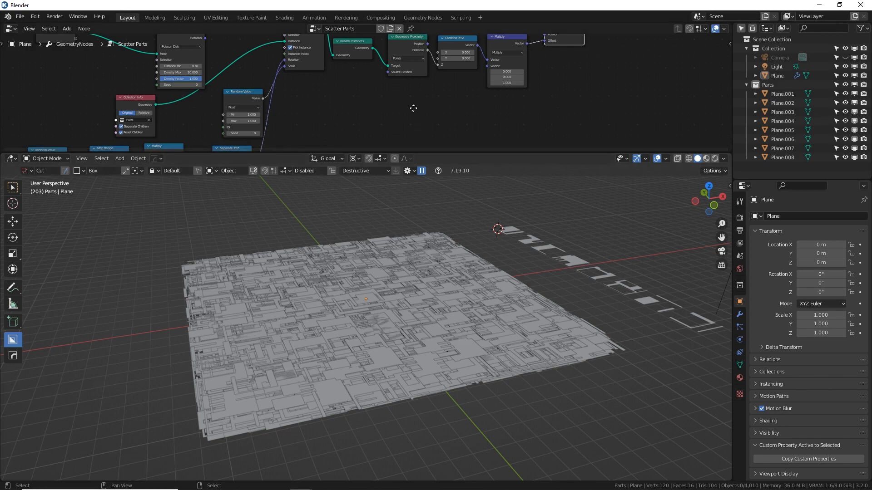
Enlarge the node editor around Distribute Points on Faces and try a Density Max of 46.7
middle_drag(412, 107, 423, 116)
scroll(408, 312, up, 4)
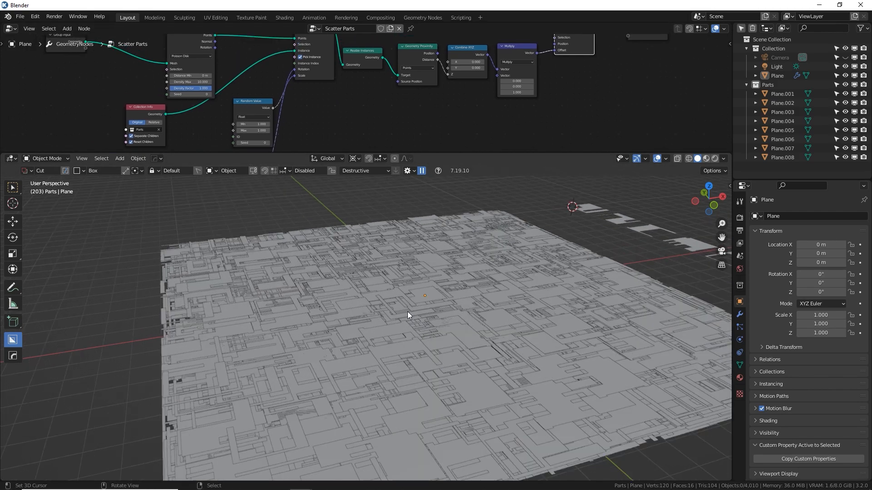
middle_drag(327, 107, 459, 120)
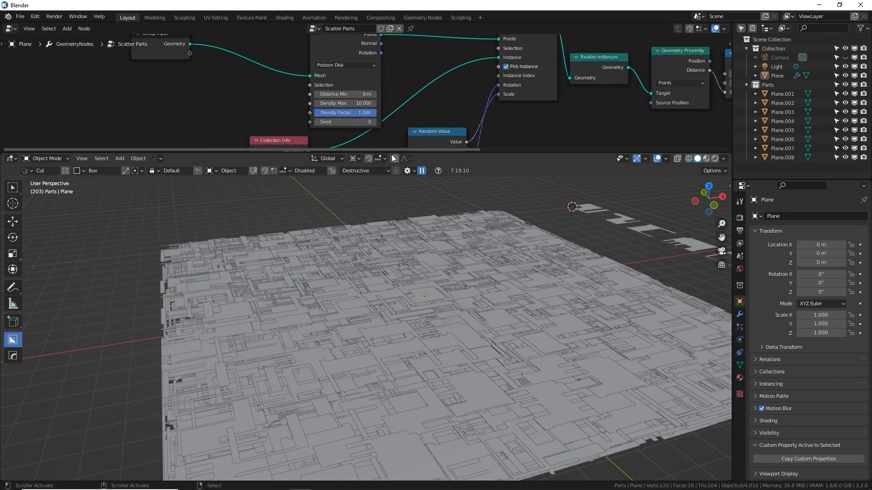
drag(394, 153, 422, 188)
scroll(387, 234, up, 4)
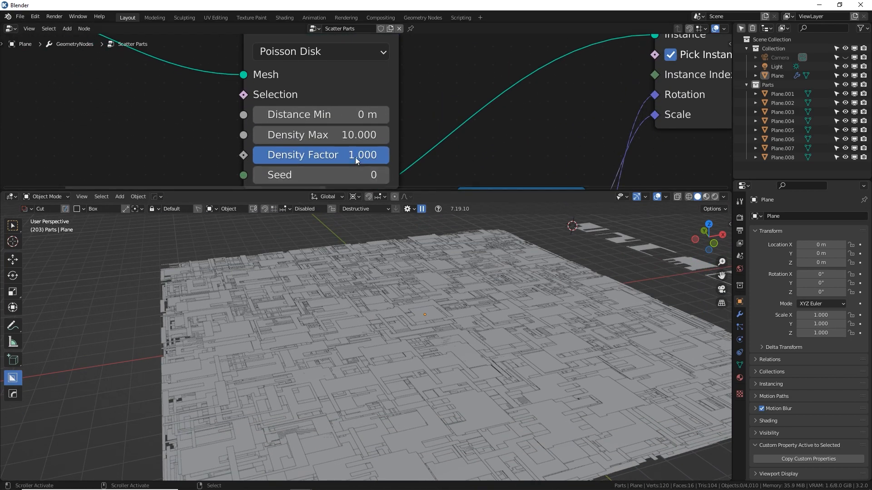
drag(389, 155, 565, 136)
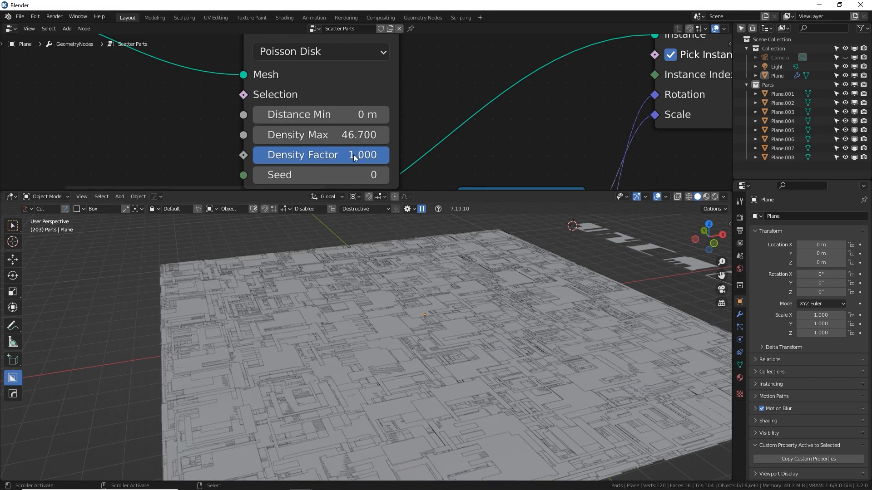
Set the Density Factor to 0.5 and the Density Max to 10 in Distribute Points on Faces
click(354, 155)
text(.5)
key(Return)
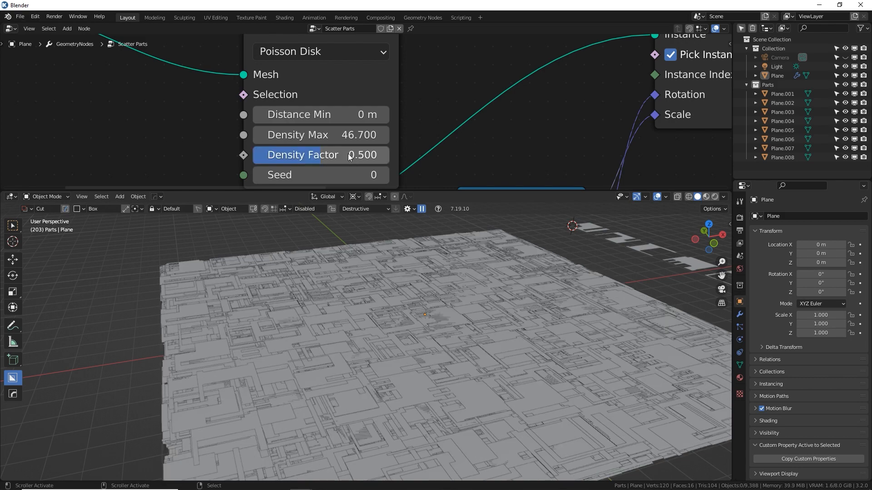
click(356, 135)
text(10)
key(Return)
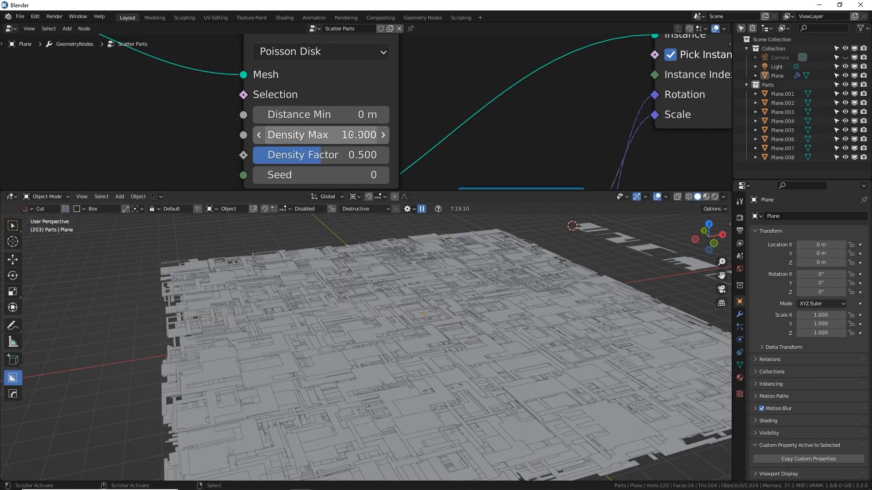
Lower the Density Factor to 0.253 and enlarge the 3D viewport with the whole scatter in camera view
drag(353, 155, 320, 156)
middle_drag(339, 260, 292, 360)
key(KP_0)
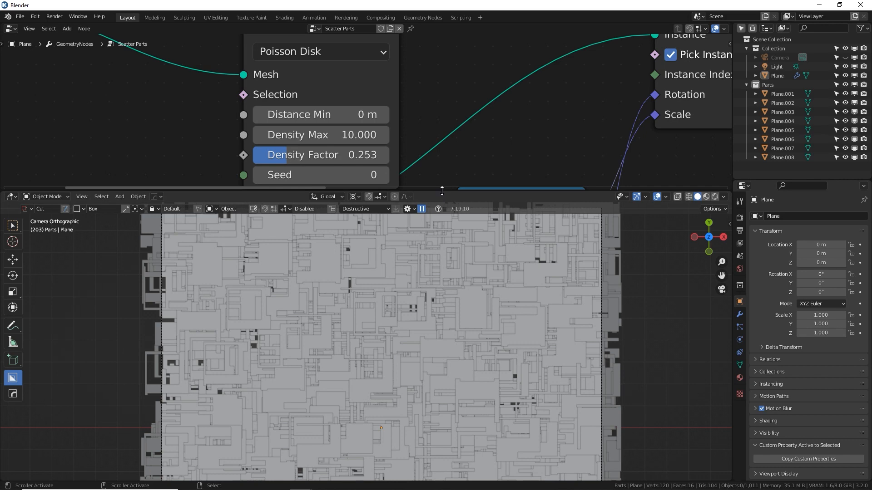
drag(443, 189, 443, 92)
scroll(439, 263, down, 2)
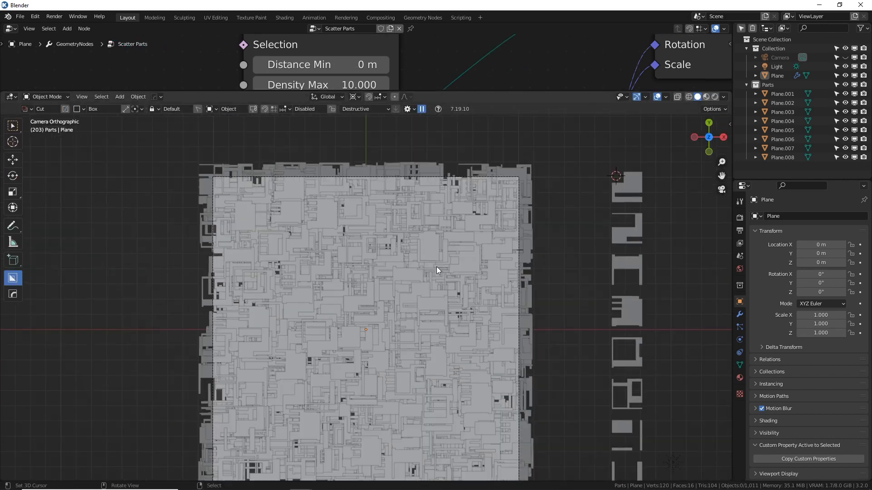
shift+middle_drag(436, 266, 450, 249)
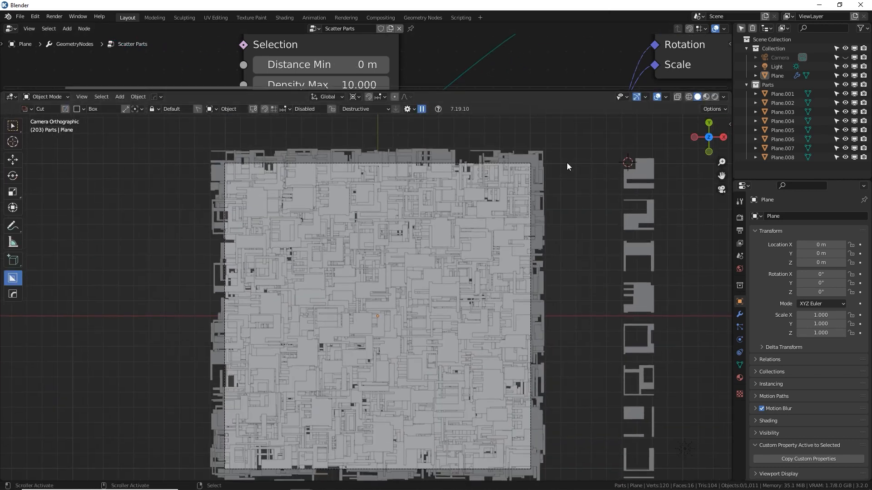
Create a new material named "parts 1" on the first source part, Plane.001
click(643, 177)
shift+middle_drag(660, 225, 559, 202)
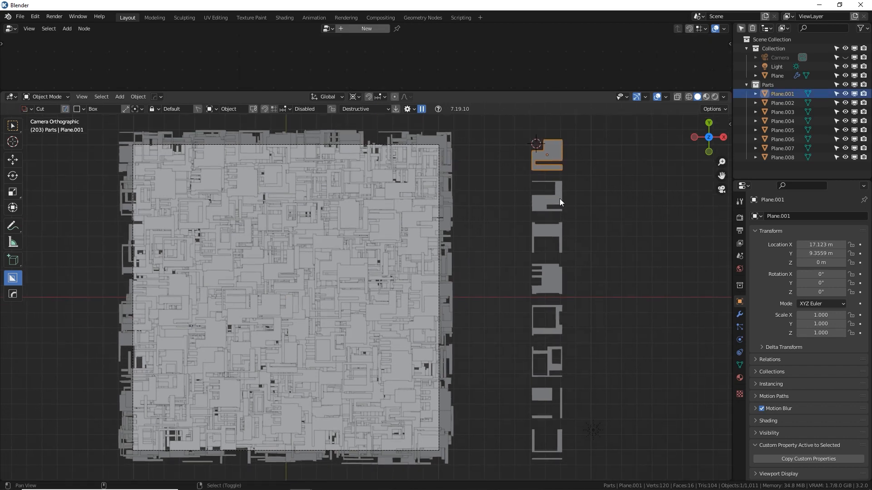
click(742, 377)
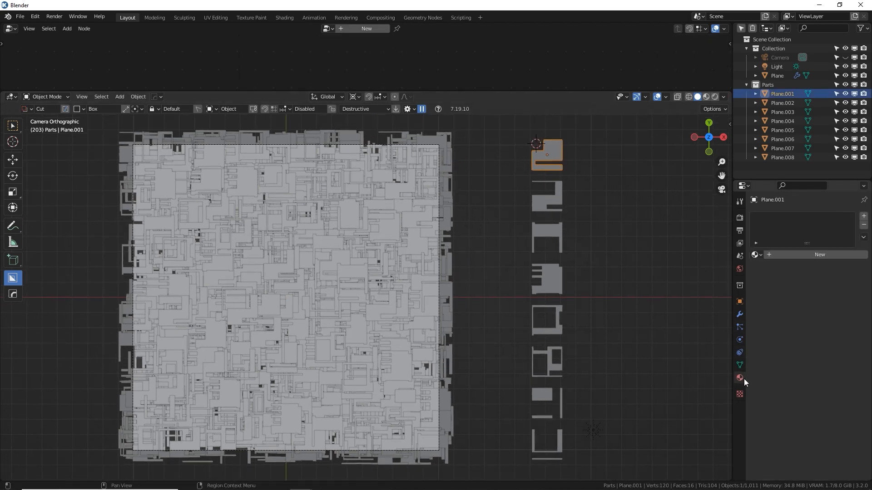
click(802, 255)
click(811, 254)
text(P)
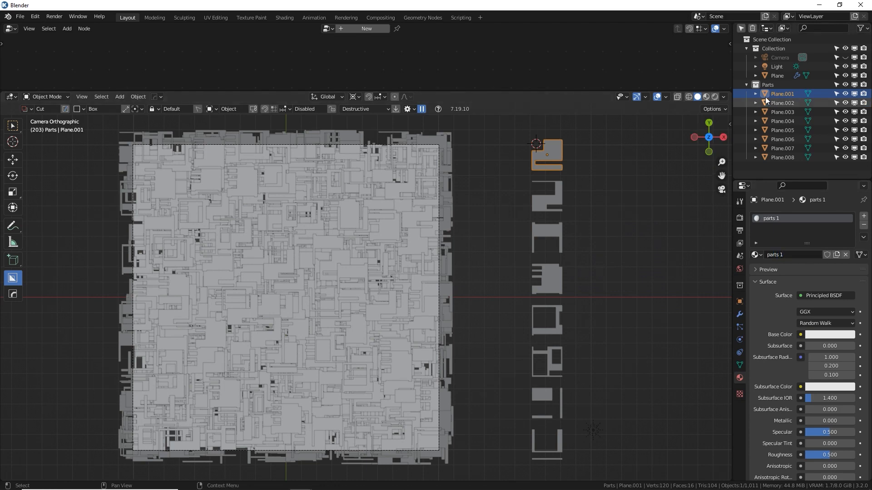
Enlarge the node editor, switch it to the Shader Editor and frame the parts 1 material's nodes
scroll(505, 288, down, 5)
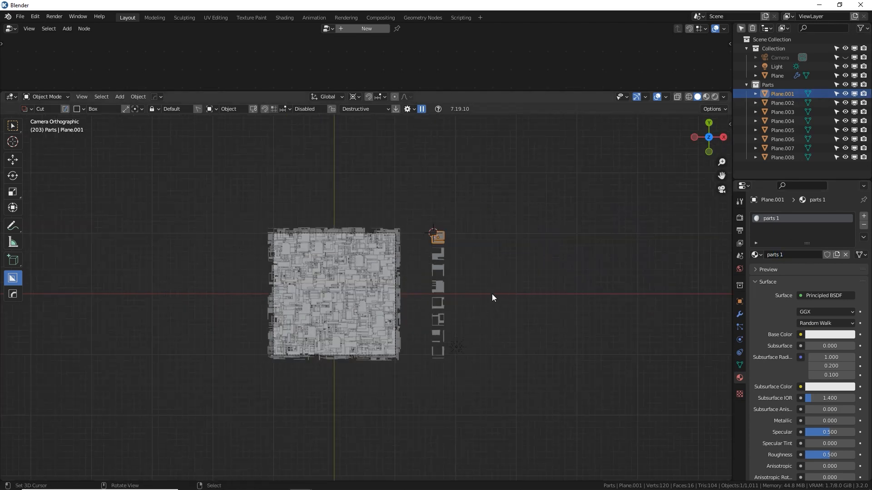
scroll(486, 281, up, 5)
scroll(535, 271, down, 1)
shift+middle_drag(534, 271, 489, 278)
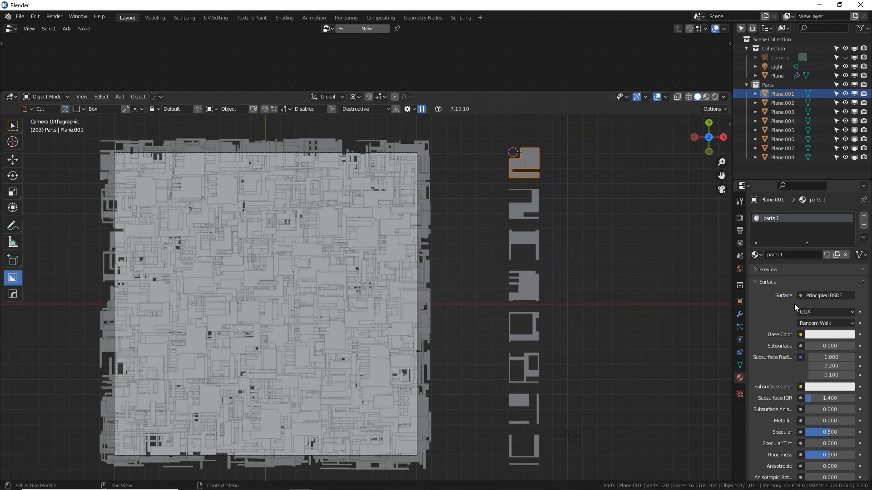
drag(566, 91, 478, 180)
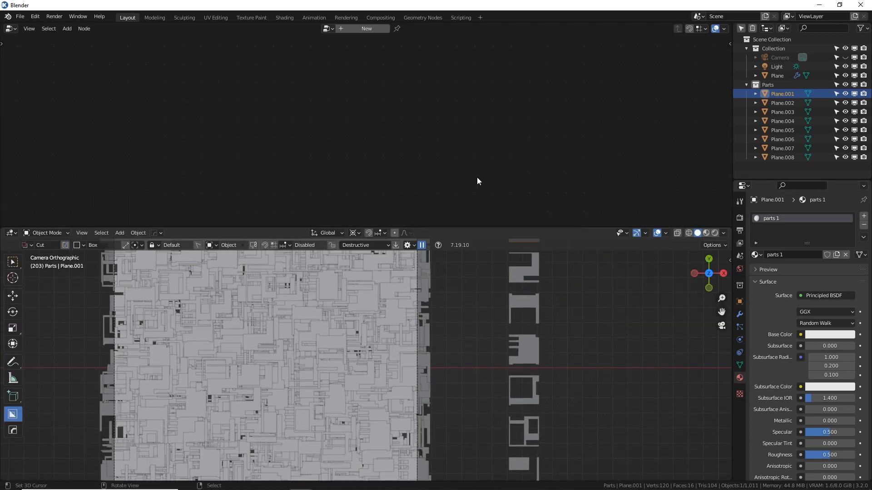
click(14, 29)
click(30, 122)
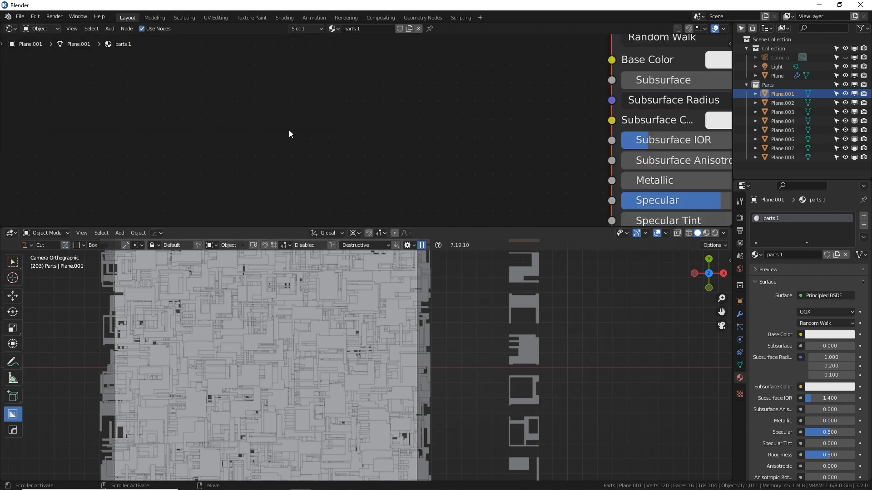
key(Home)
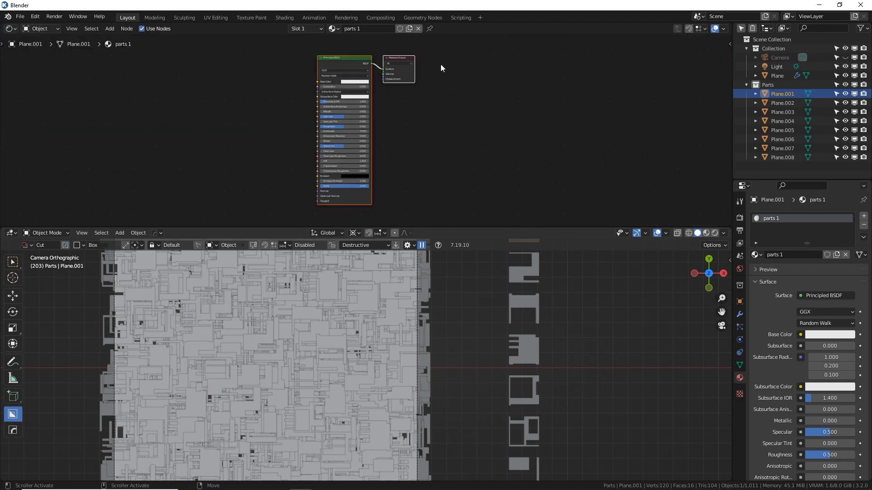
scroll(538, 76, up, 2)
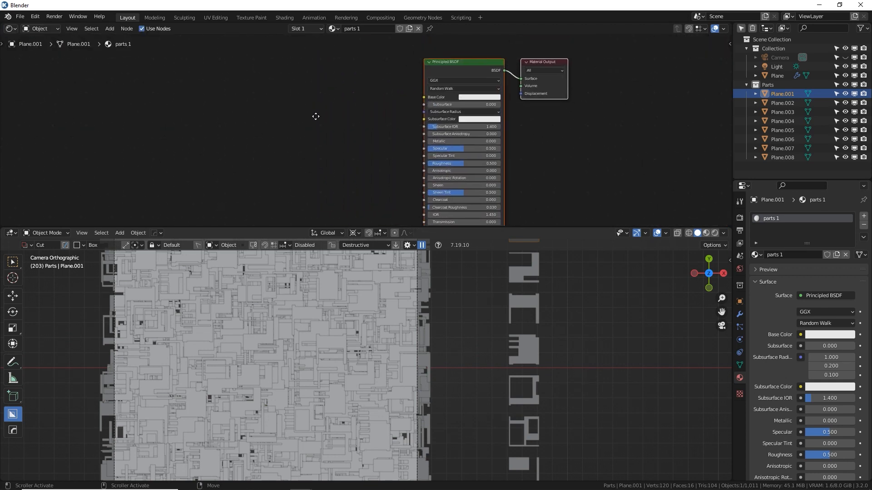
Add a Geometry node and connect its Random Per Island output to the Principled BSDF's Base Color
click(358, 116)
key(shift+a)
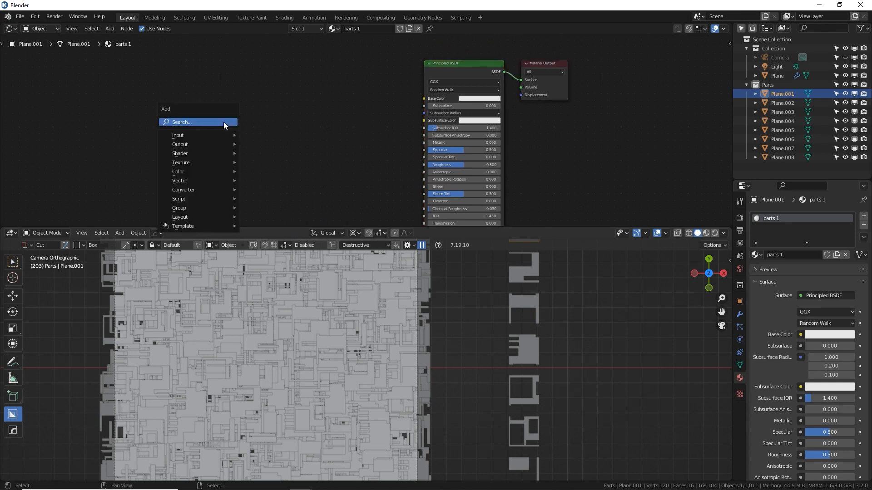
text(geo)
click(243, 138)
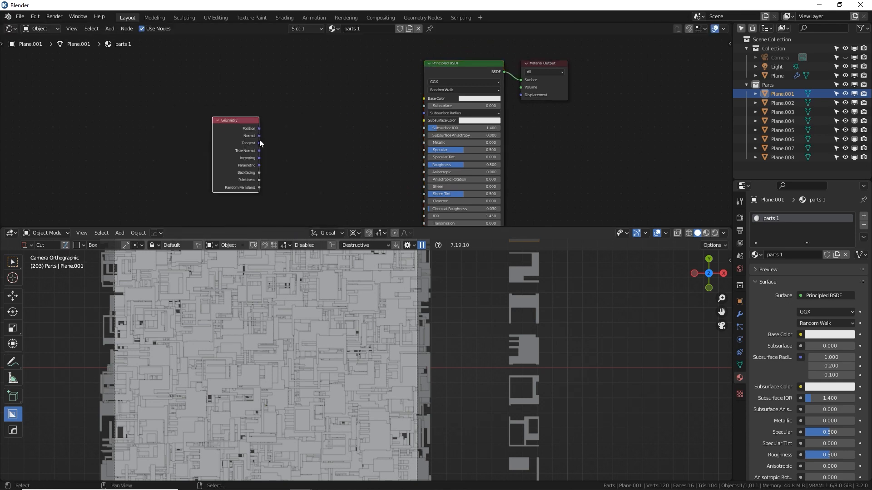
scroll(264, 137, up, 2)
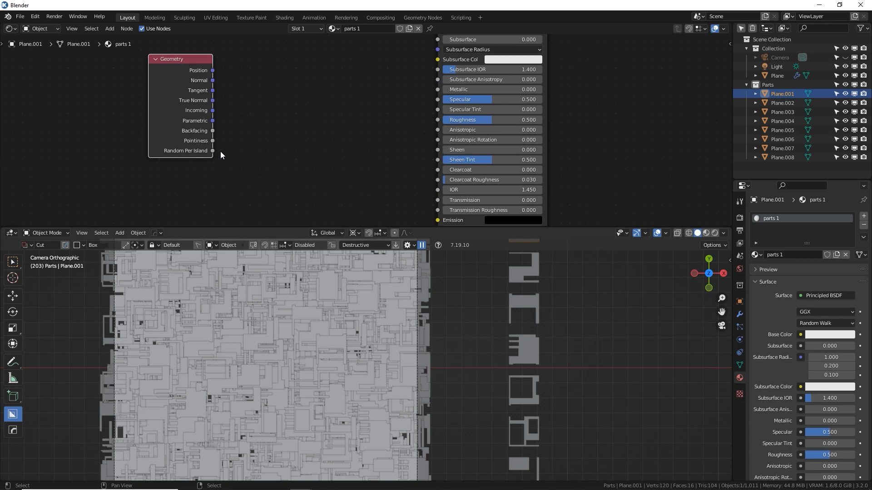
drag(211, 152, 437, 103)
Insert a ColorRamp node on the link between Random Per Island and Base Color
key(shift+a)
click(322, 117)
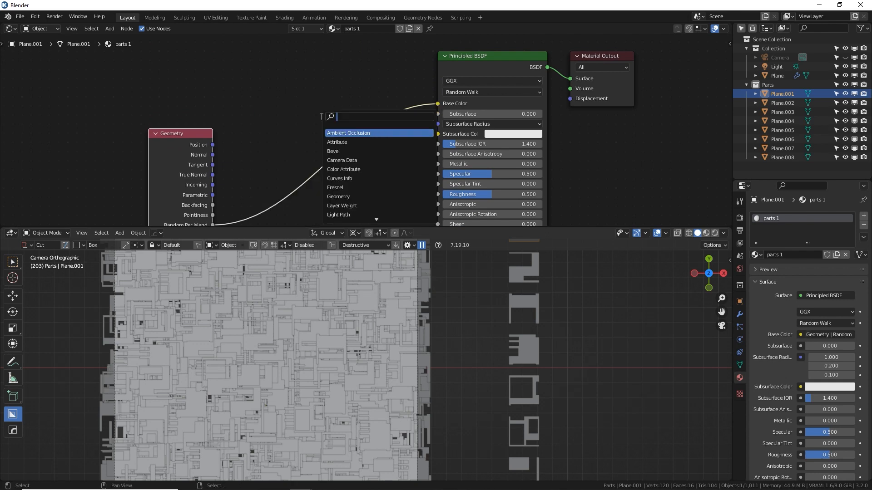
text(ramp)
click(338, 132)
click(296, 122)
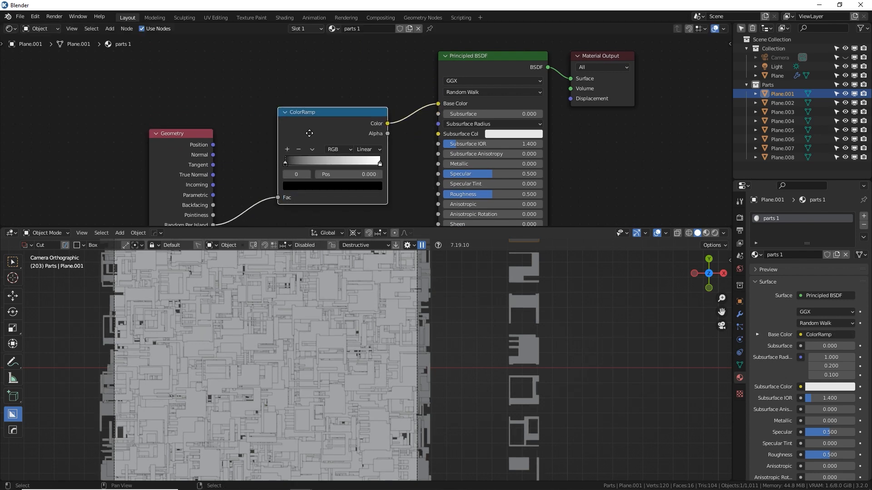
middle_drag(309, 133, 305, 111)
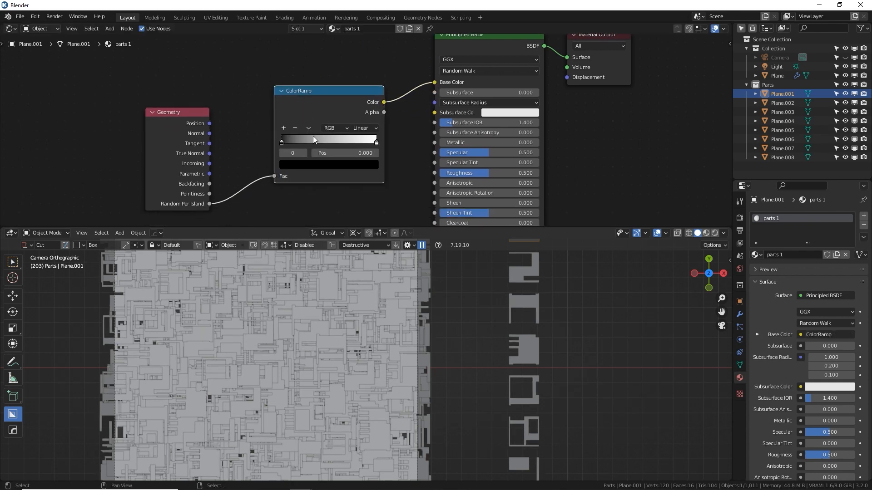
Switch the 3D viewport to rendered shading and inspect the scattered parts up close in perspective
click(714, 234)
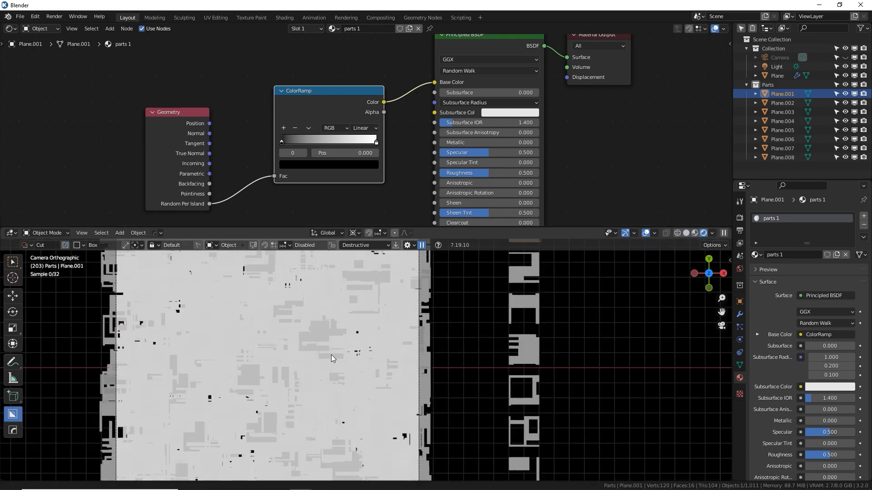
shift+middle_drag(331, 355, 418, 360)
scroll(418, 360, up, 1)
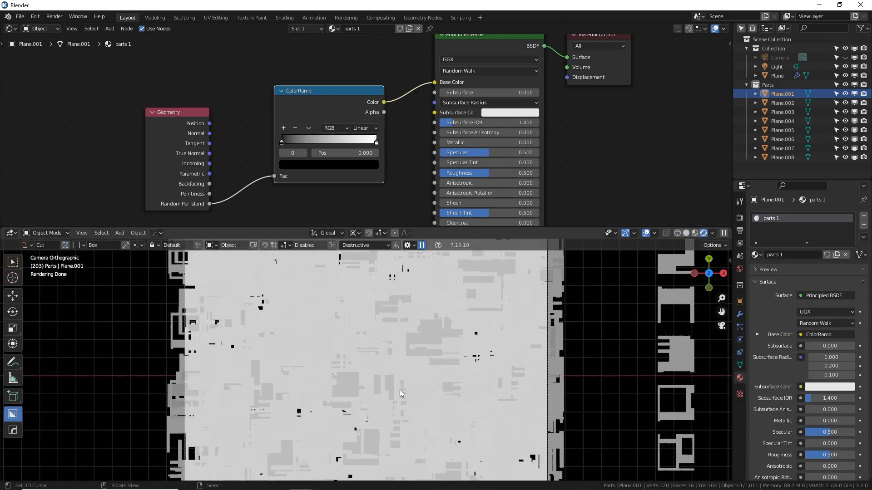
middle_drag(399, 389, 423, 342)
scroll(416, 334, down, 2)
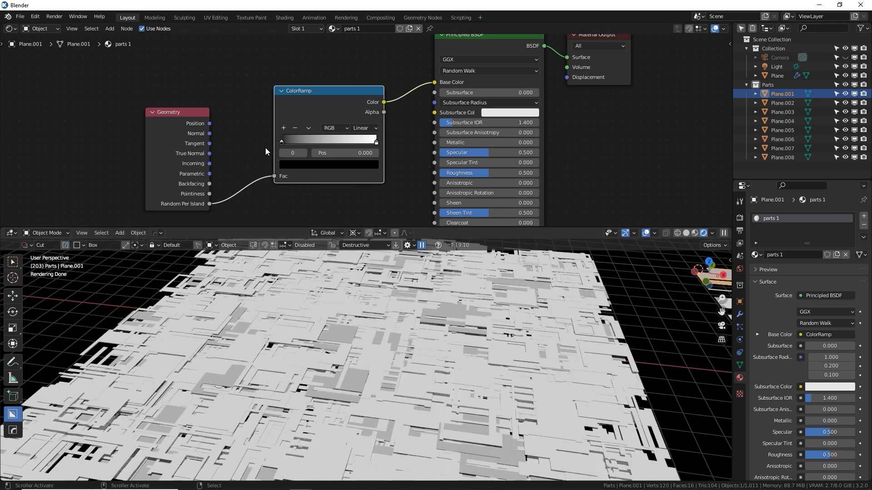
Delete the Geometry node from the parts 1 material
scroll(256, 161, down, 1)
click(232, 131)
key(x)
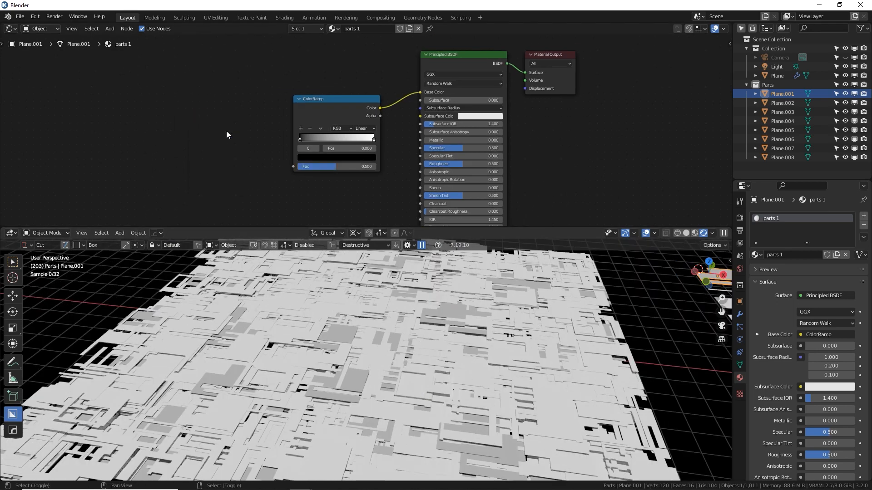
Feed the ColorRamp's Fac from a new Object Info node's Random output and try the black stop nearer the white one
key(shift+a)
text(on)
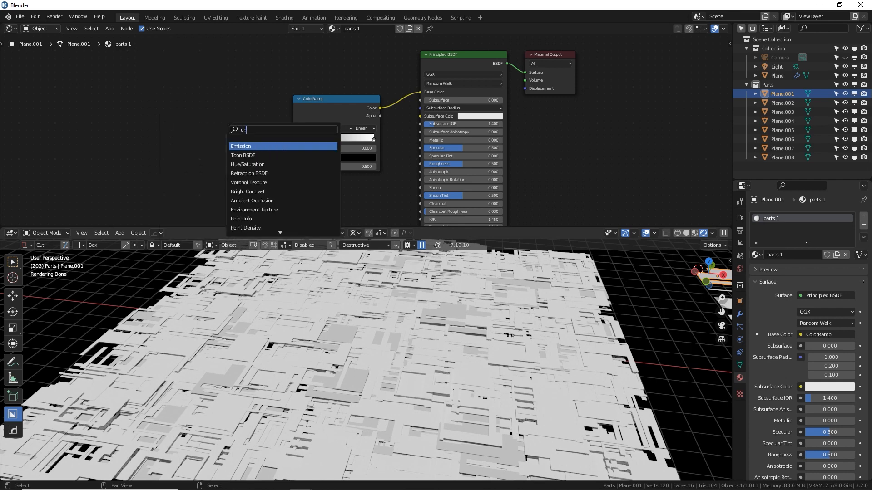
key(BackSpace)
text(bj)
click(245, 146)
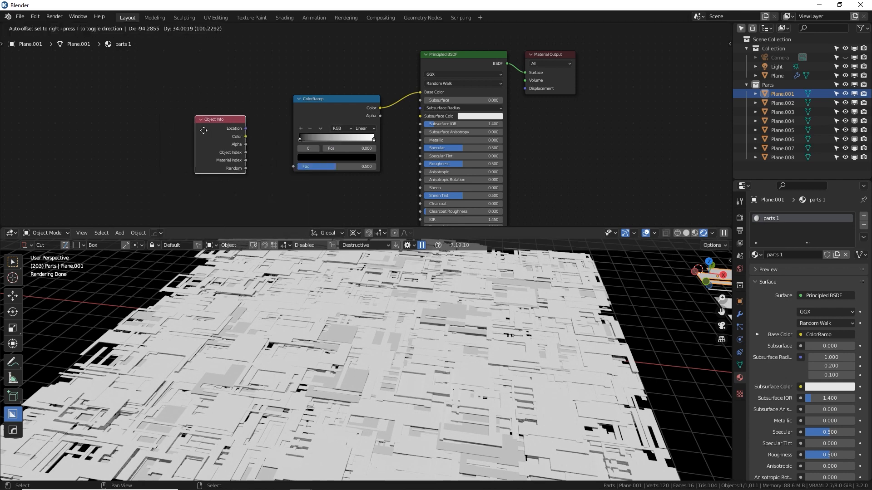
click(248, 139)
drag(296, 157, 361, 140)
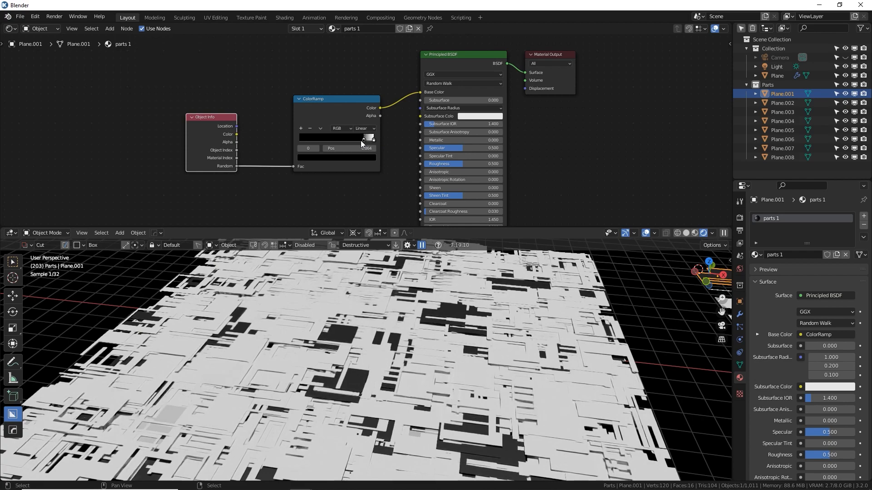
key(ctrl+z)
Select all eight source parts with Plane.001 as the active object and link its parts 1 material to the others
middle_drag(513, 344, 441, 305)
scroll(448, 315, down, 1)
key(alt+a)
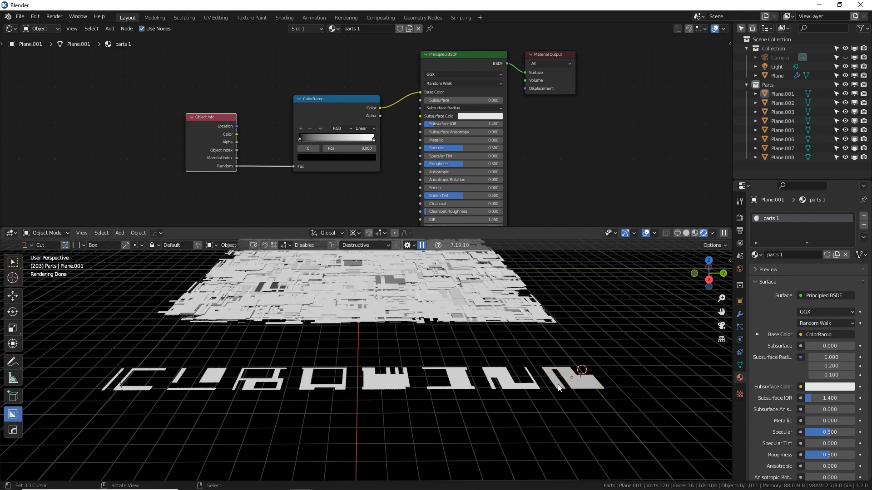
click(592, 381)
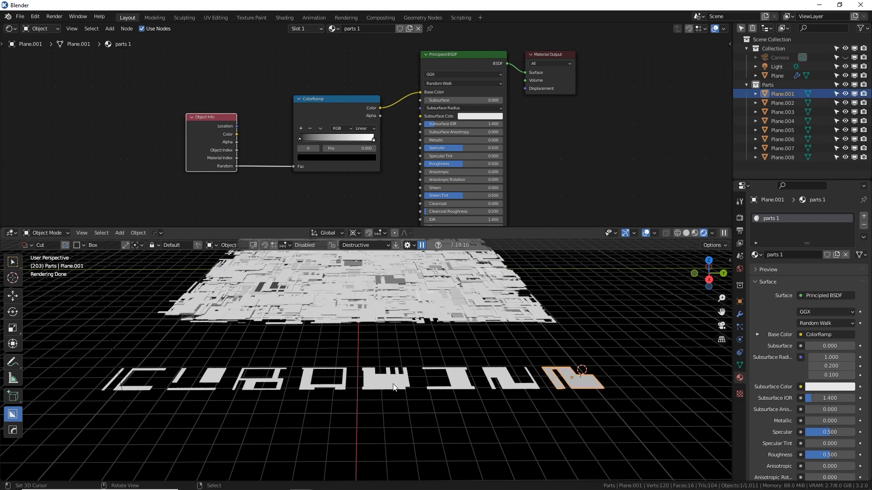
click(135, 391)
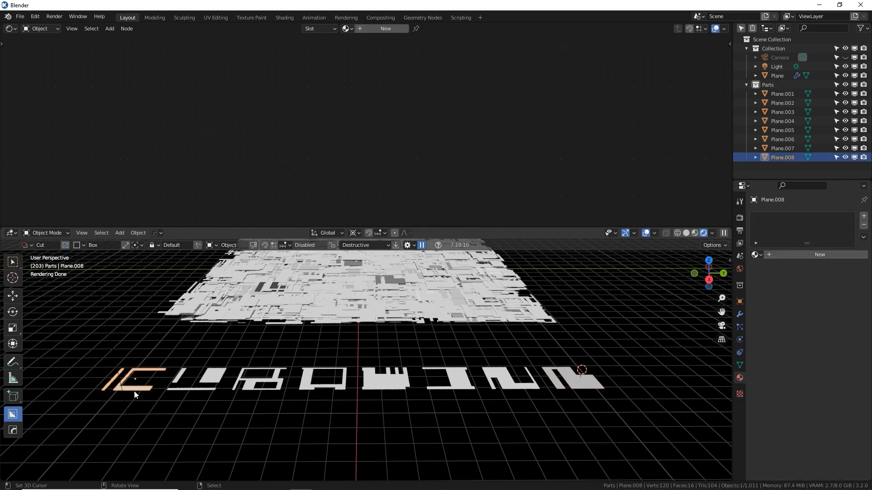
shift+click(210, 380)
shift+click(260, 386)
shift+click(314, 387)
shift+click(380, 386)
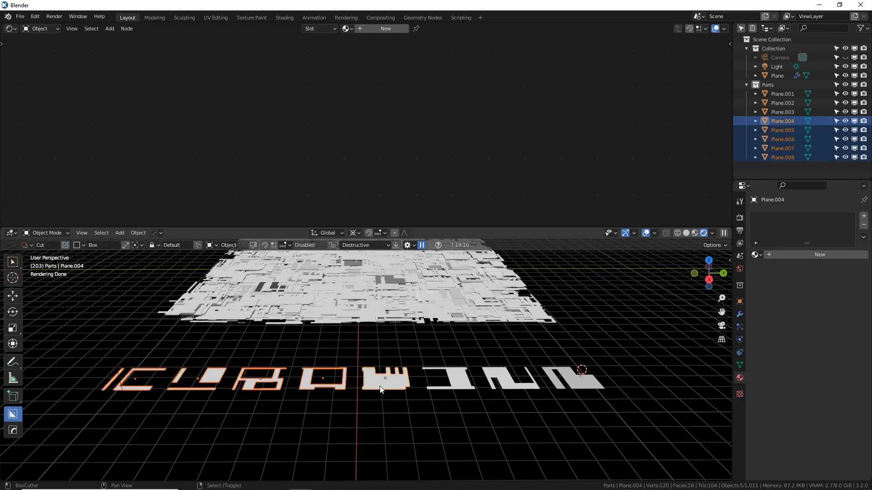
shift+click(461, 386)
shift+click(506, 385)
shift+click(581, 377)
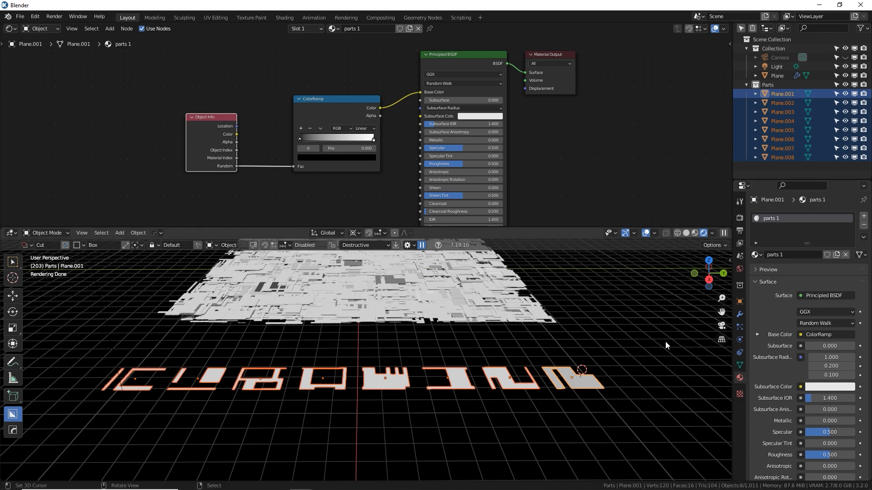
key(ctrl+l)
mouse_move(666, 341)
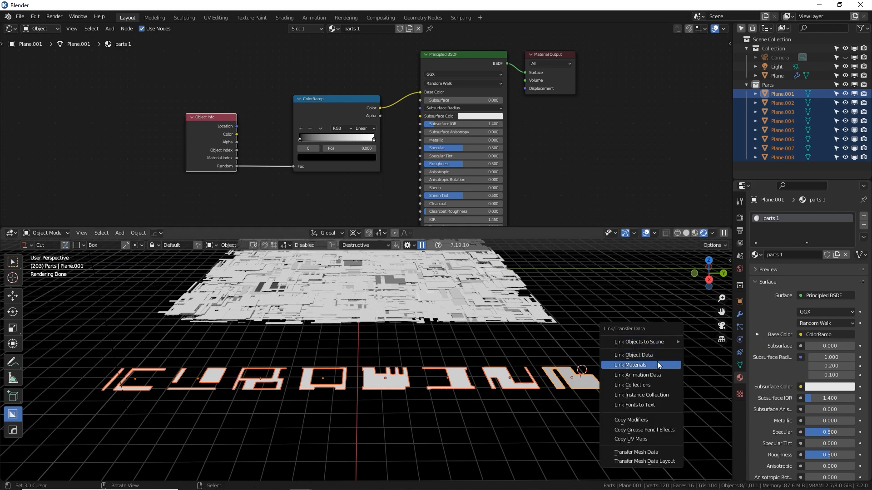
click(658, 362)
Inspect the shaded scatter, deselect all parts and render the image from the camera view
middle_drag(244, 326, 422, 336)
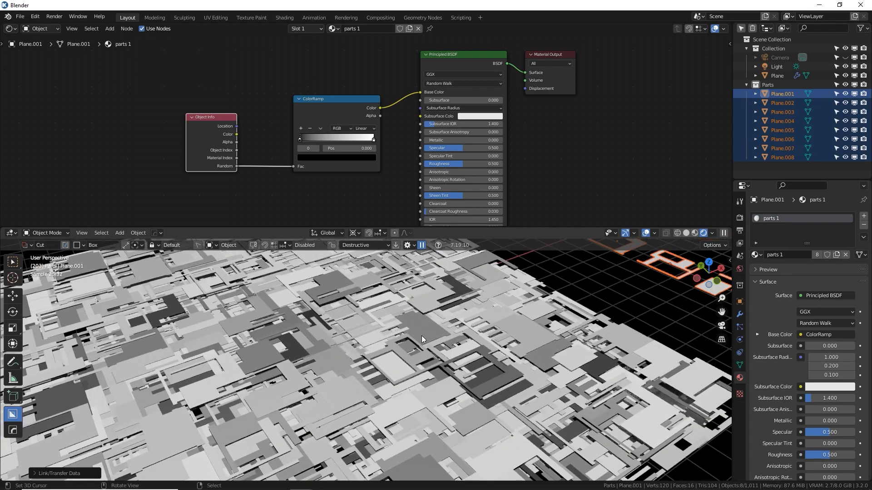
key(KP_0)
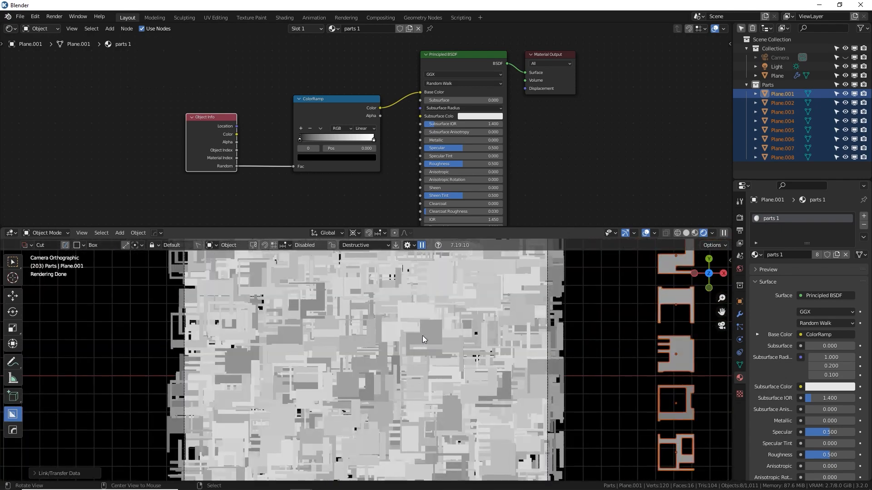
key(alt+a)
scroll(422, 336, up, 1)
shift+middle_drag(413, 345, 432, 327)
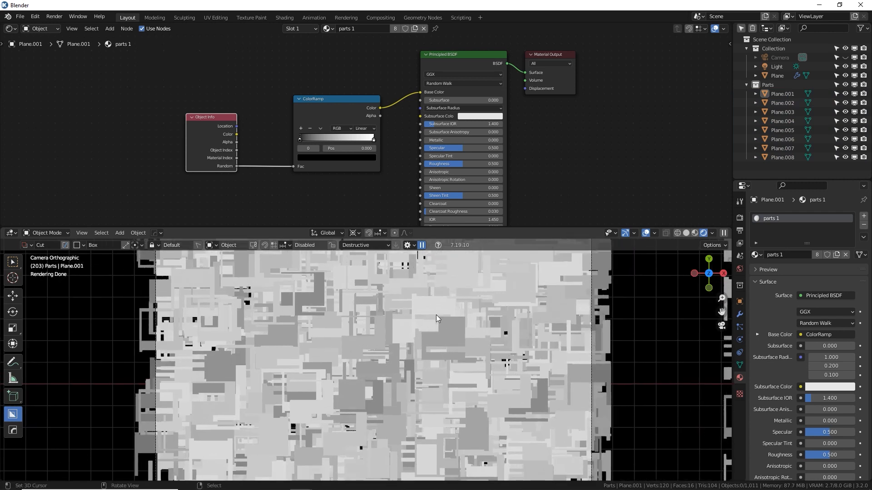
key(F12)
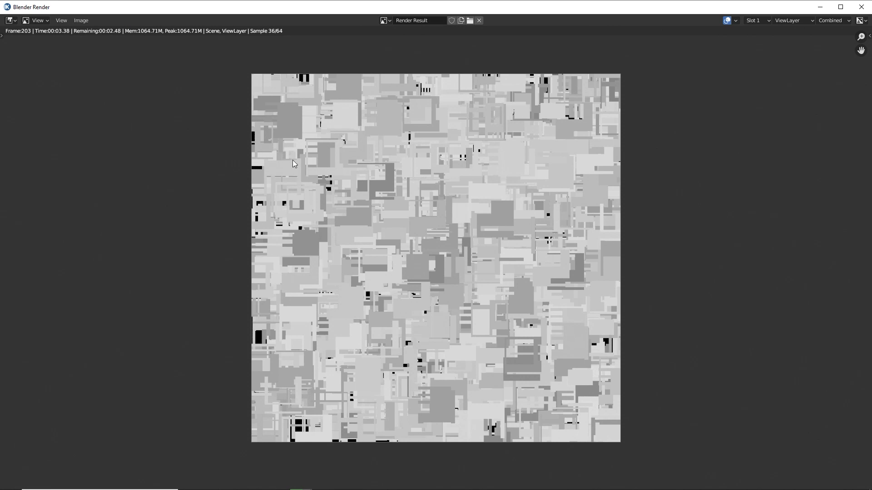
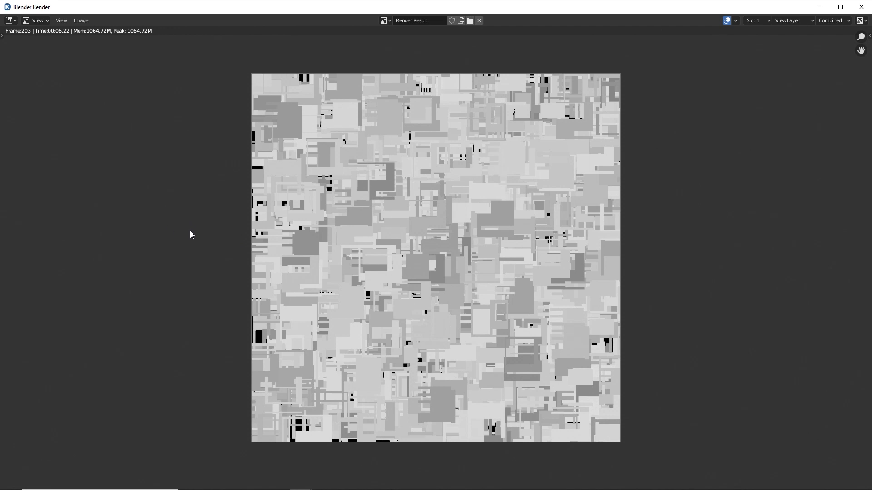
Close the render result and enlarge the 3D viewport to show the whole scattered plane and its source parts
key(Escape)
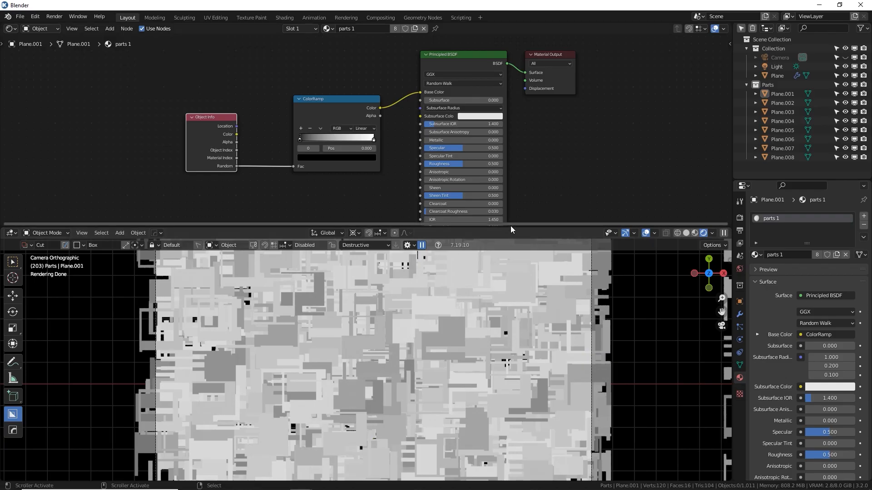
drag(495, 228, 499, 99)
scroll(459, 248, down, 3)
scroll(456, 249, down, 3)
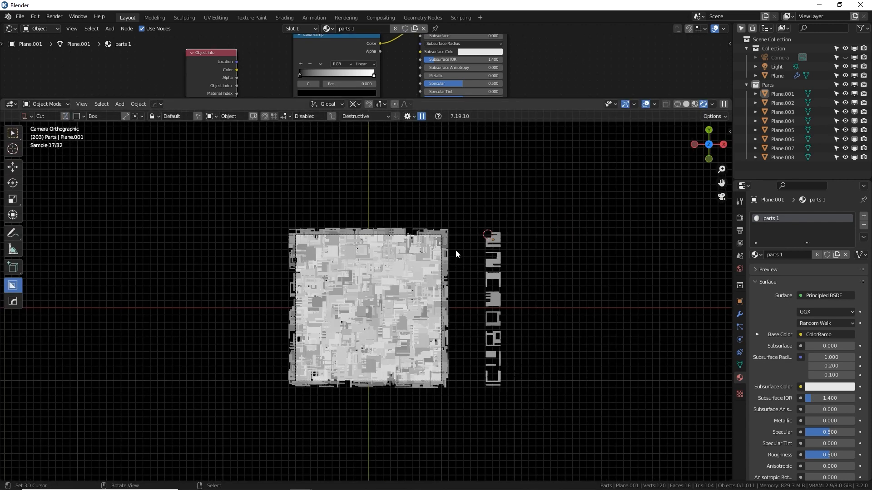
Turn on snapping and move the scattered plane diagonally toward negative X and negative Y by about half its width
click(403, 290)
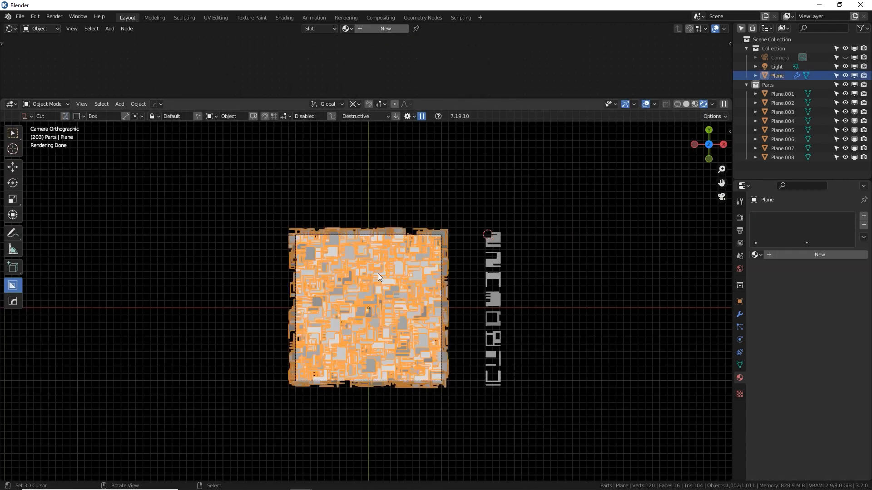
key(shift+Tab)
click(381, 104)
key(g)
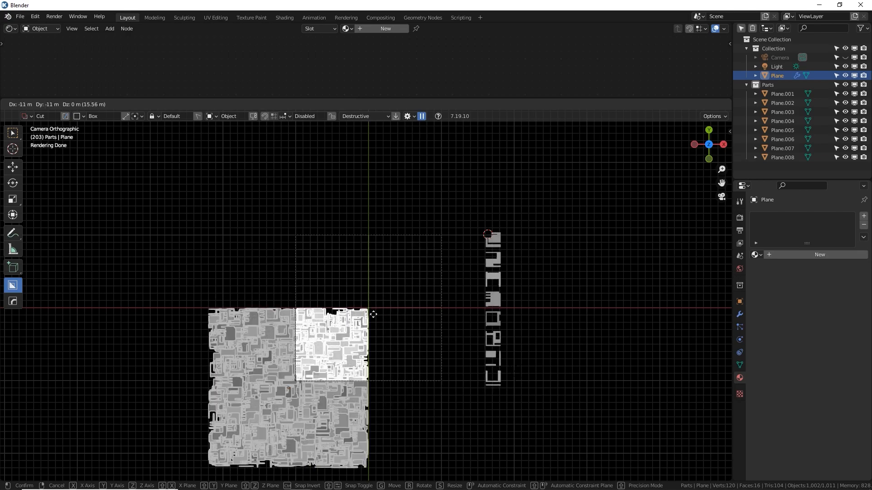
click(376, 309)
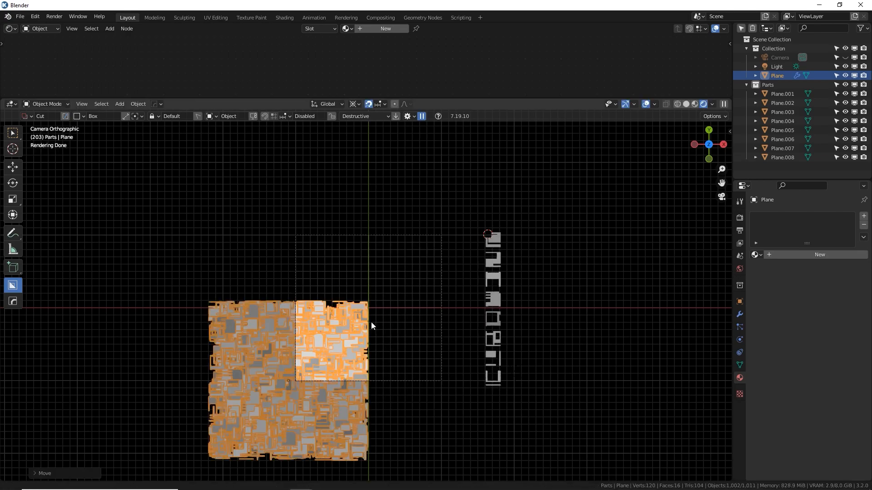
Nudge the scattered plane along X so that its corner sits exactly on the world origin
scroll(371, 331, up, 3)
shift+middle_drag(356, 382, 393, 341)
scroll(456, 339, up, 4)
key(g)
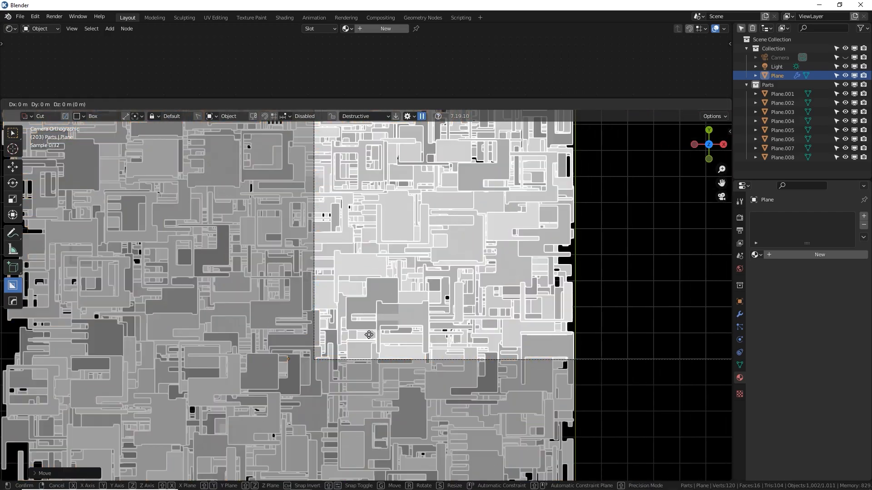
click(389, 330)
Switch the viewport to solid shading and turn off the viewport display of the plane's Scatter Parts geometry nodes modifier
scroll(327, 364, up, 3)
shift+middle_drag(327, 364, 350, 332)
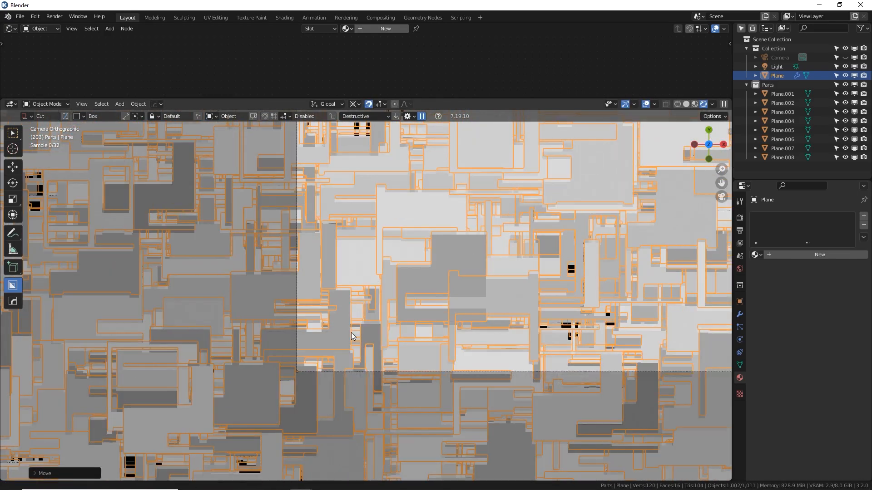
click(677, 104)
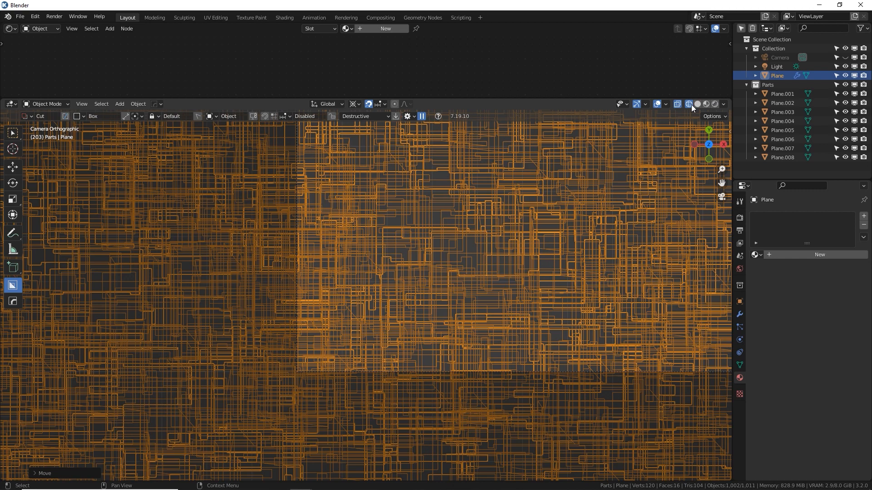
click(695, 104)
click(739, 314)
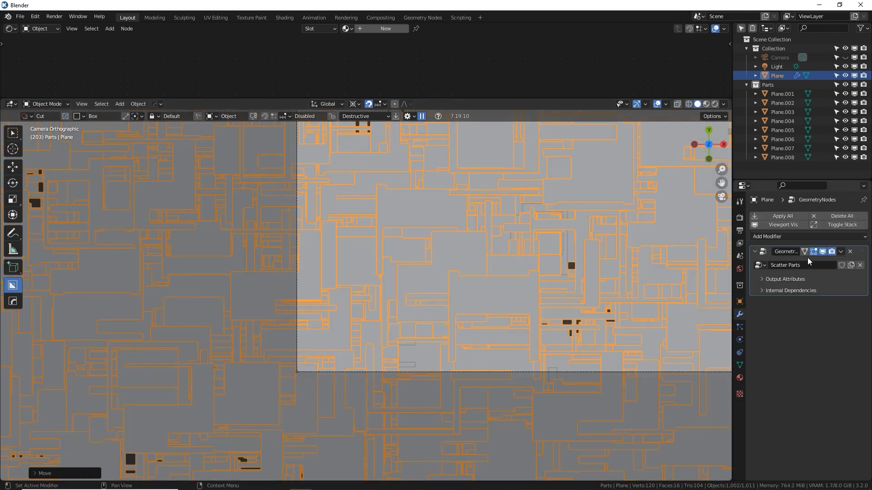
click(822, 251)
scroll(522, 338, down, 5)
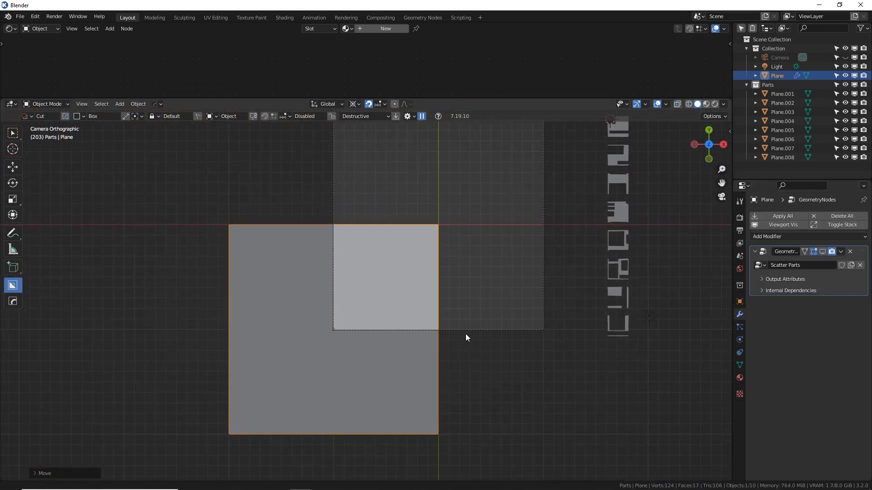
key(g)
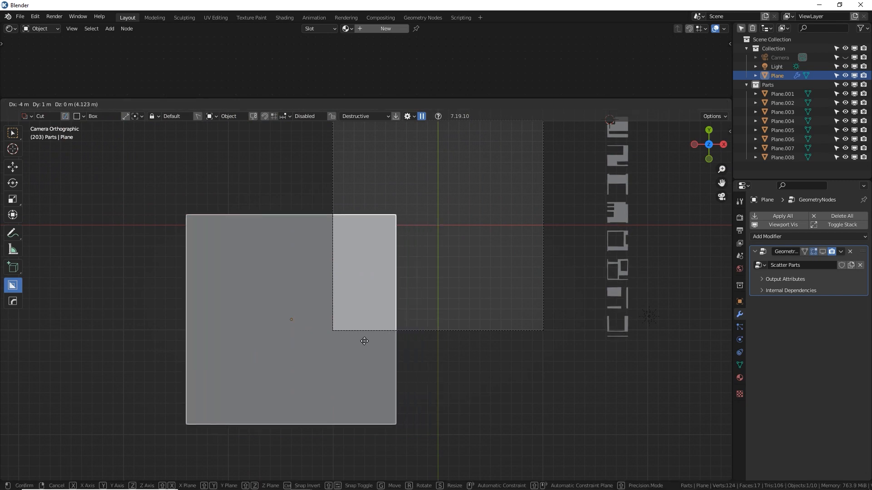
click(396, 347)
click(396, 346)
scroll(394, 348, up, 1)
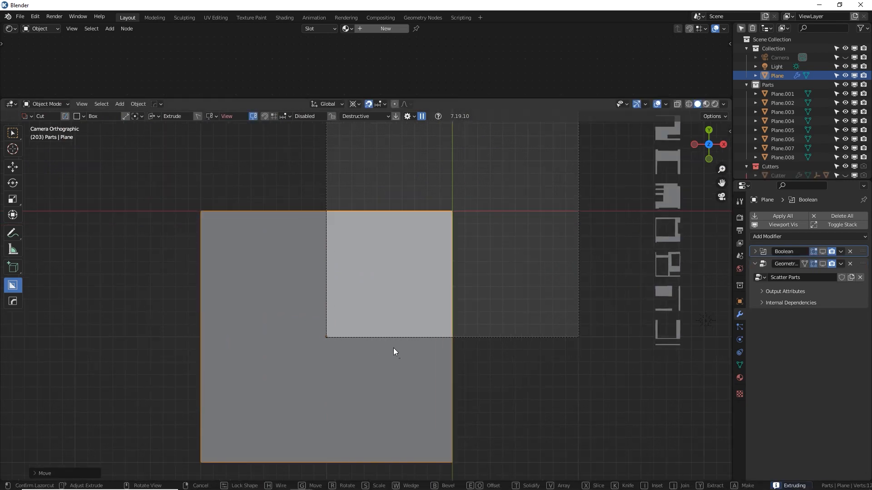
right_click(393, 347)
scroll(486, 342, down, 2)
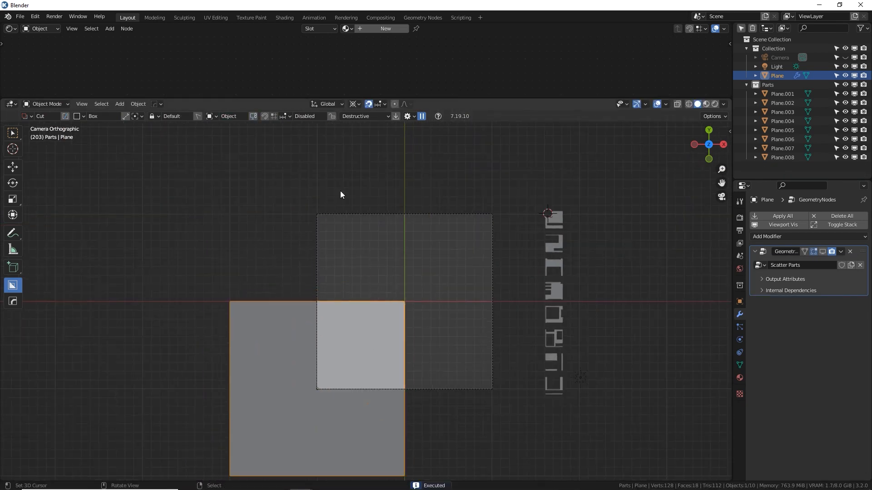
Make three linked duplicates of the plane and snap them edge to edge into a two-by-two grid around the world origin
key(shift+d)
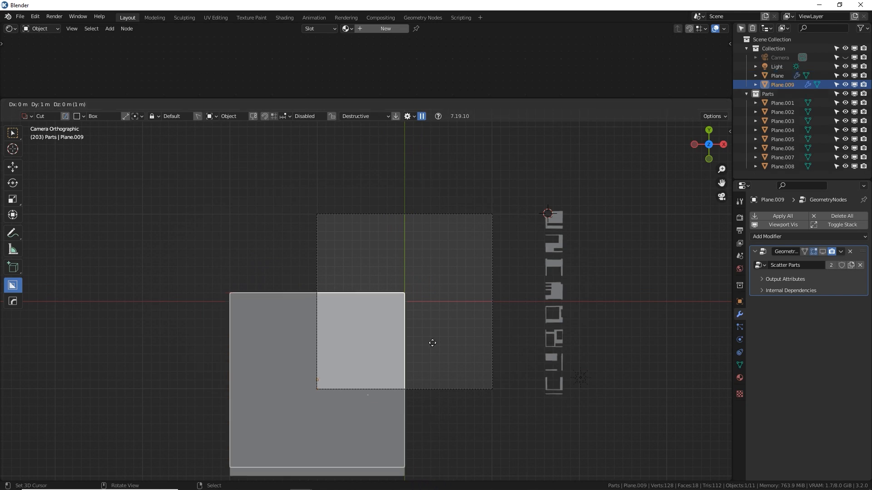
click(436, 226)
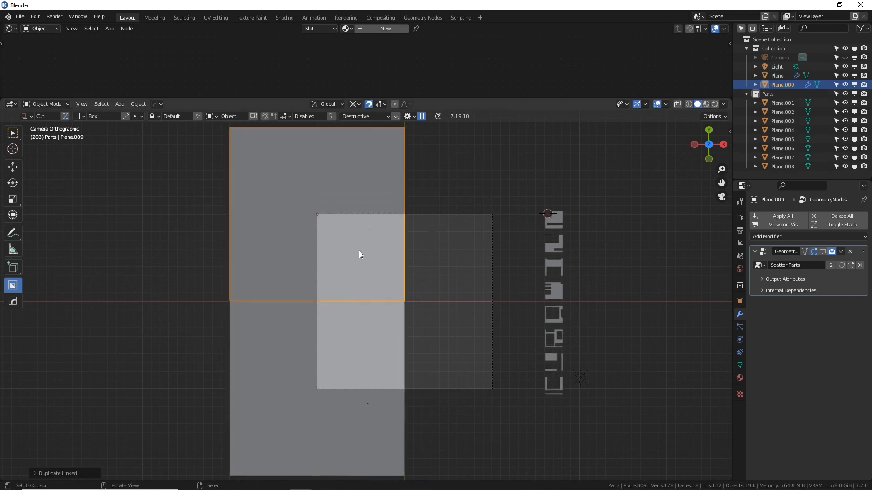
key(shift+d)
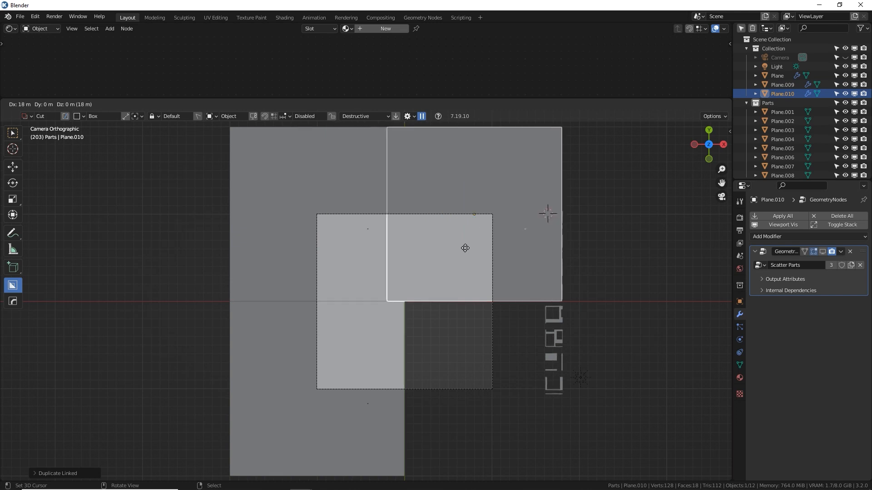
click(481, 242)
key(shift+d)
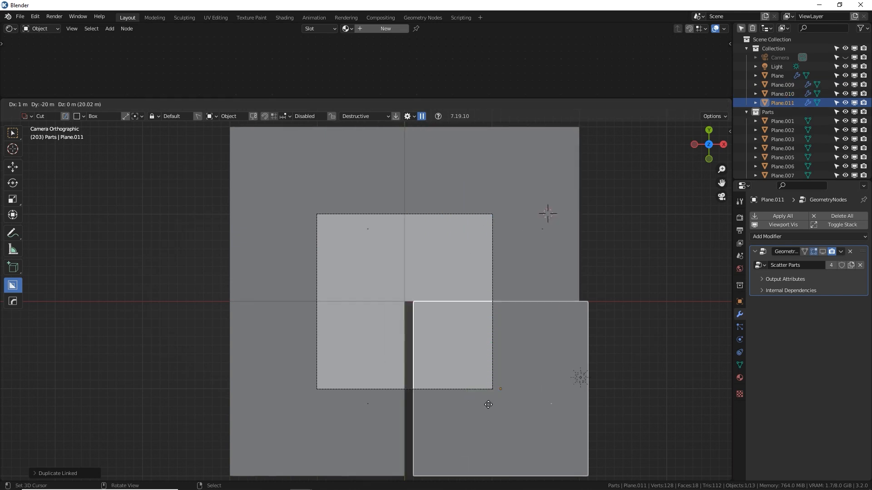
click(489, 405)
key(g)
click(455, 394)
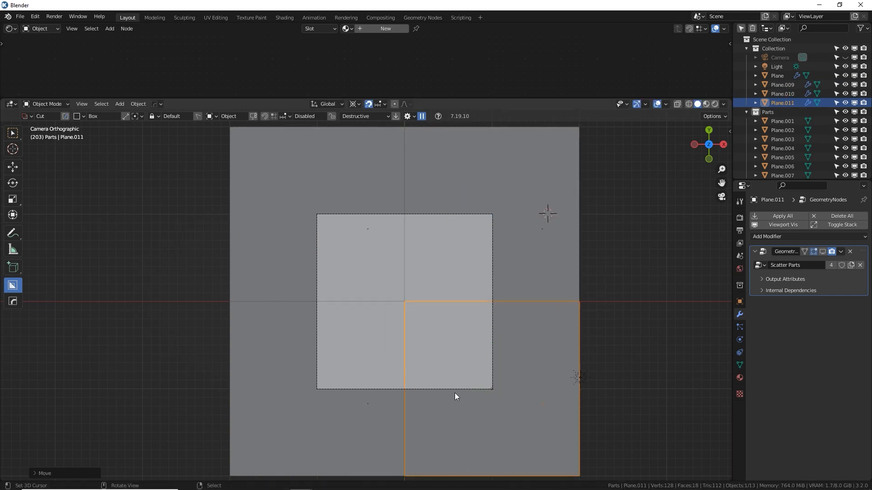
Try an Array modifier on the original plane and delete it
middle_drag(379, 361, 383, 323)
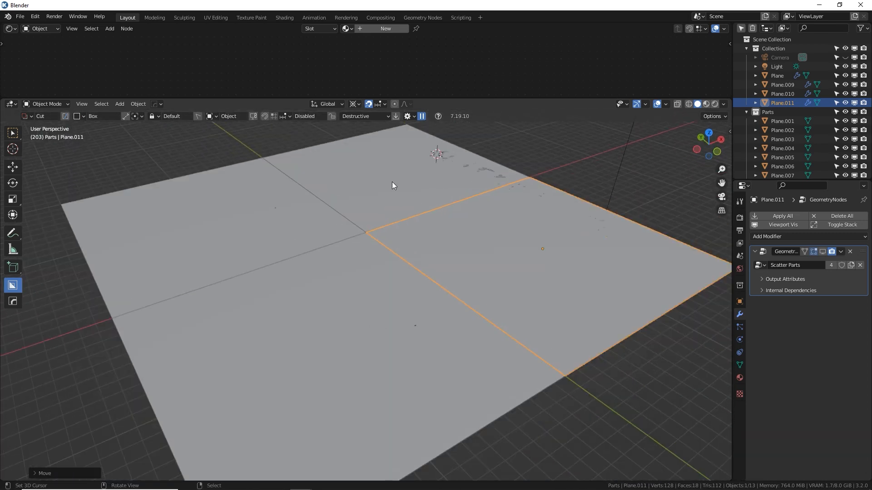
click(699, 265)
click(482, 300)
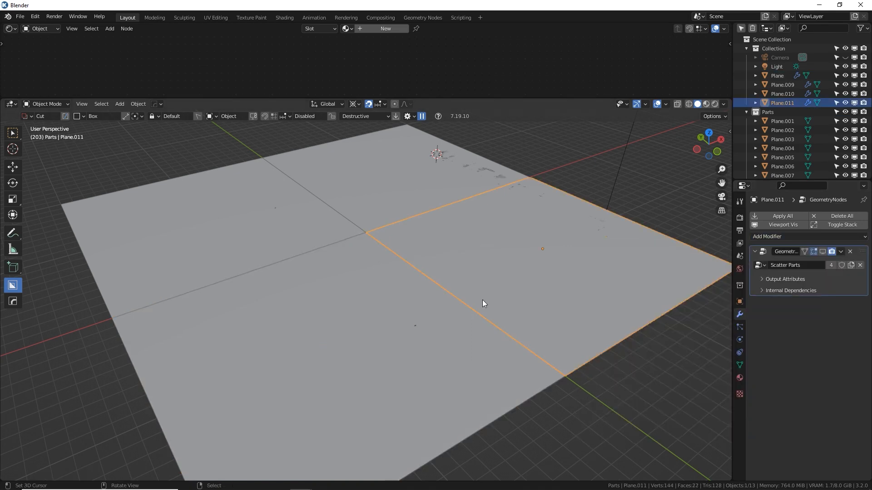
click(402, 317)
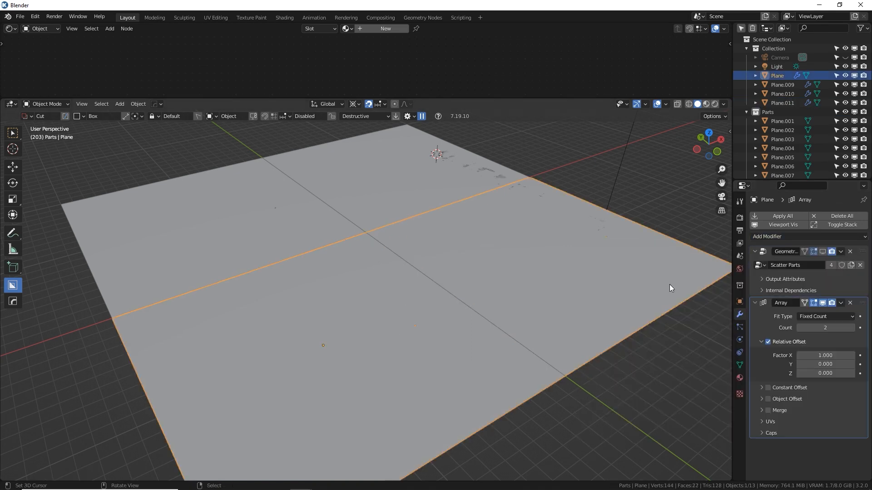
click(850, 303)
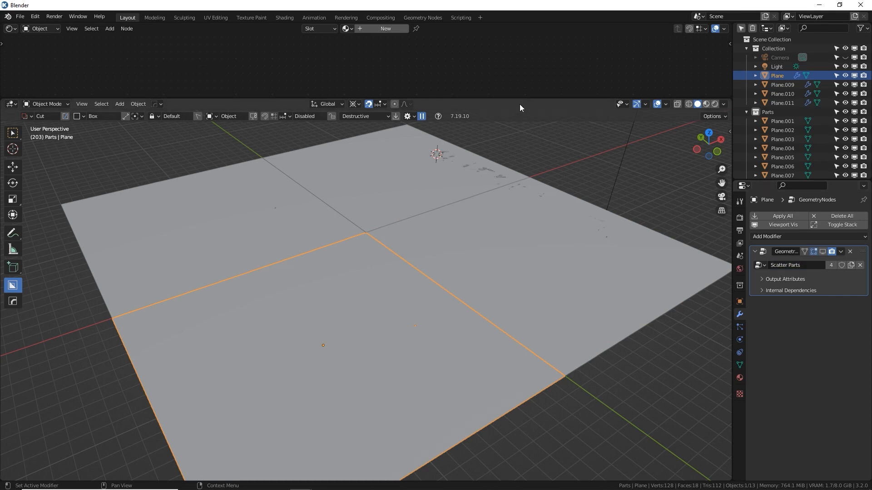
Enlarge the empty shader editor area and switch it to the Geometry Node Editor
drag(522, 99, 482, 214)
click(9, 27)
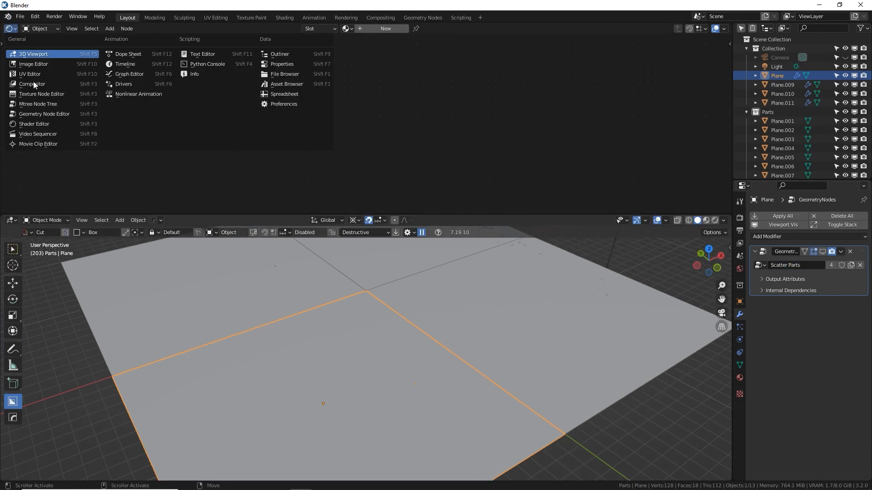
click(42, 115)
Turn on the viewport display of the Scatter Parts modifier for all four planes in the grid
scroll(626, 279, down, 4)
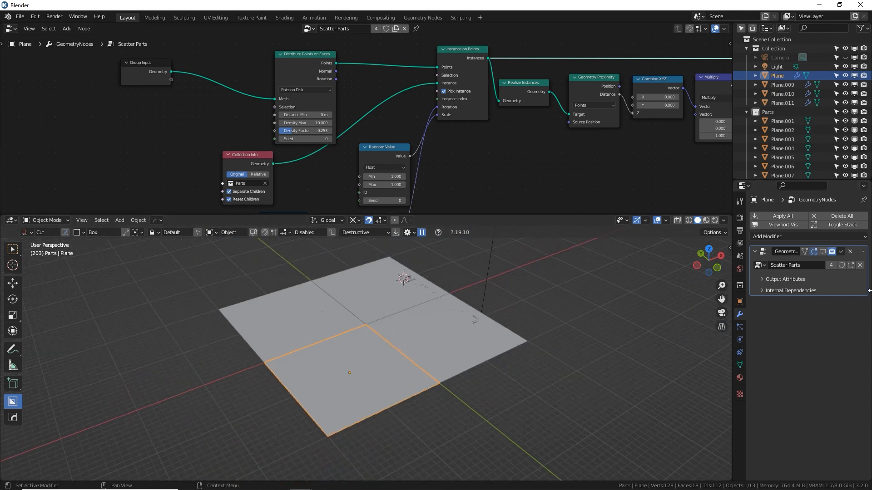
click(822, 251)
right_click(468, 334)
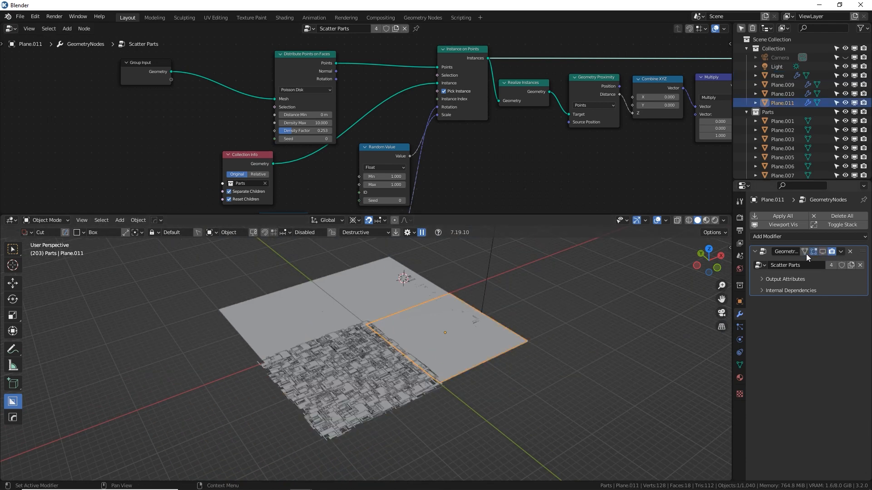
click(822, 252)
right_click(392, 297)
click(822, 252)
right_click(318, 310)
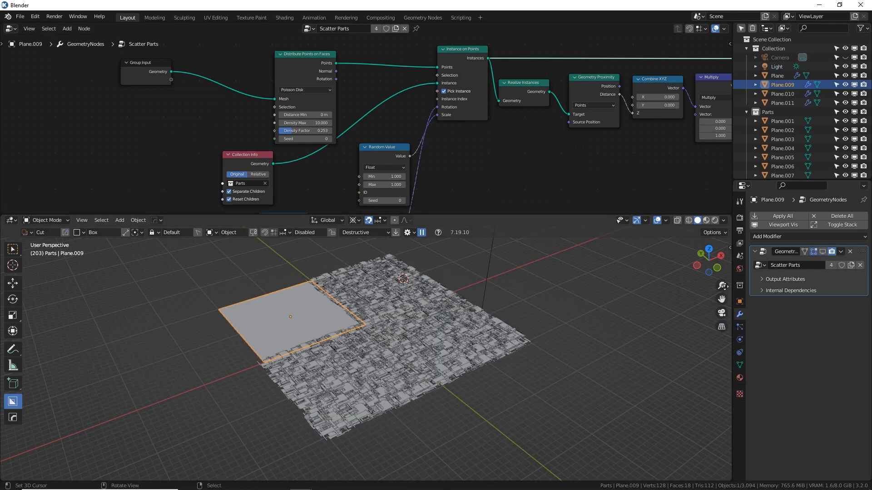
click(822, 251)
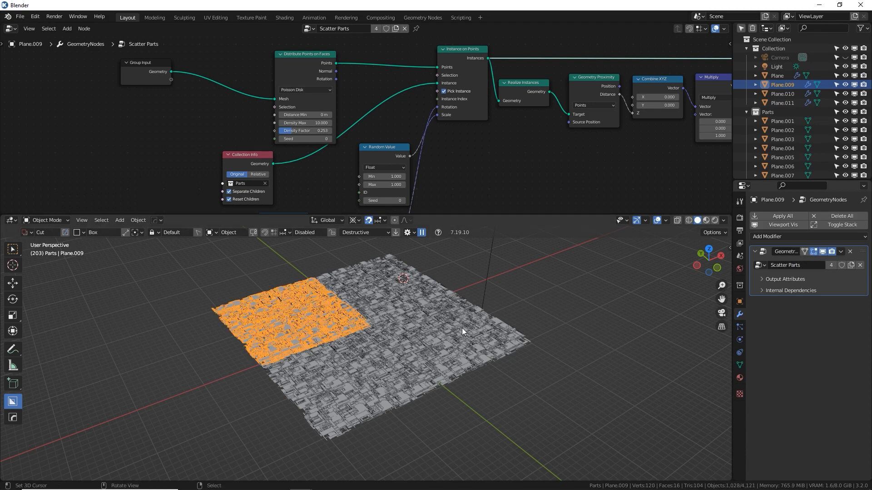
Examine through the camera how the four scattered planes meet and repeat across the edges of the camera frame
key(KP_0)
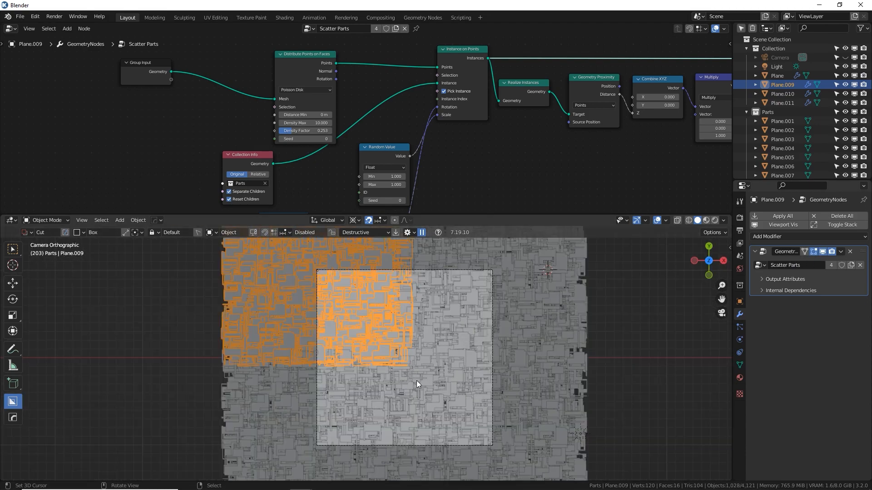
scroll(415, 381, up, 3)
shift+middle_drag(446, 376, 368, 347)
right_click(394, 290)
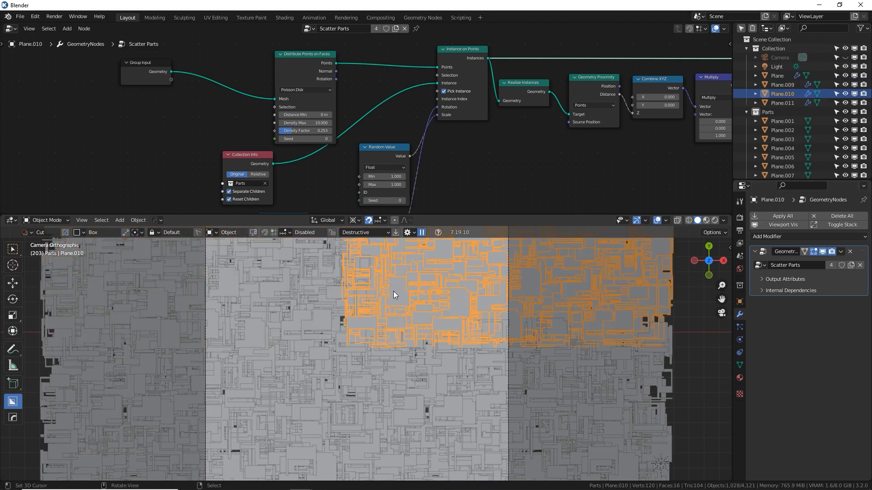
right_click(380, 392)
right_click(314, 385)
shift+middle_drag(356, 314, 365, 395)
right_click(303, 319)
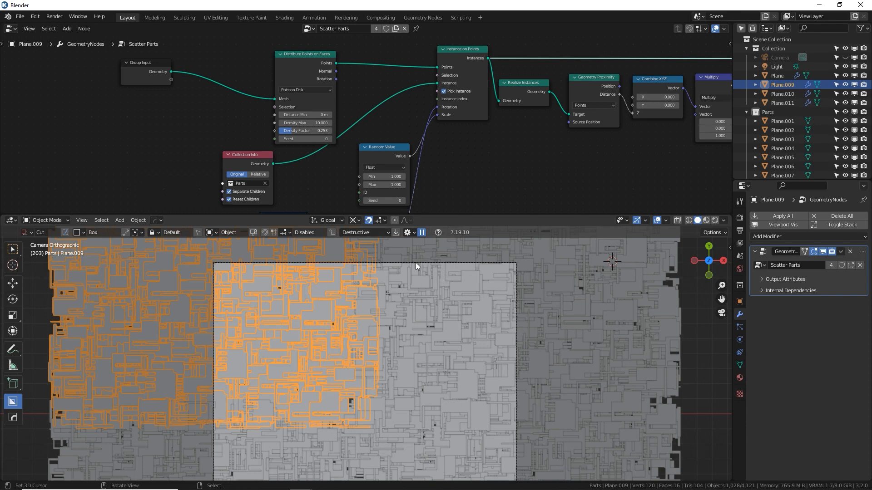
right_click(434, 265)
shift+middle_drag(434, 265, 452, 363)
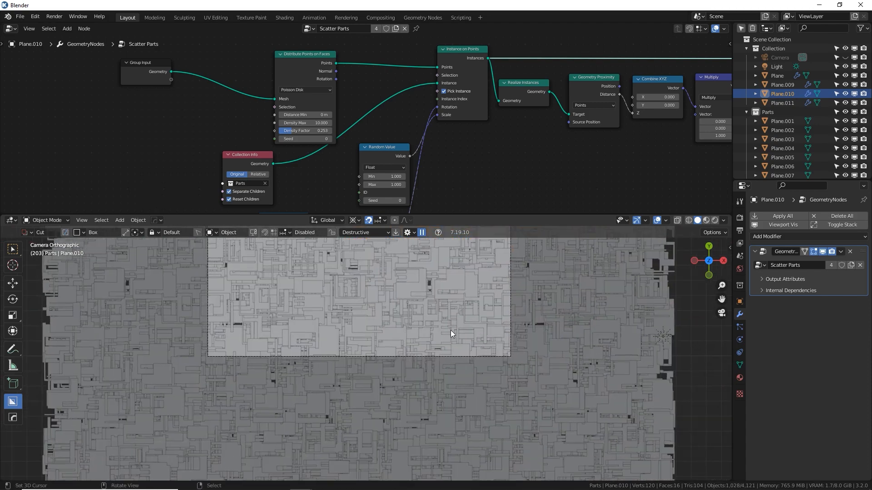
shift+middle_drag(451, 330, 481, 444)
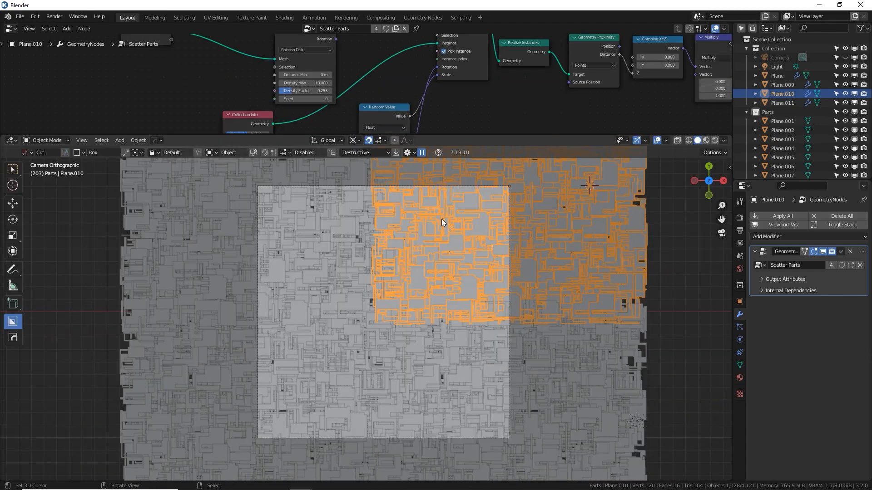
Render the camera view and save it as the PNG image "Tutorial panel seamless.png" in the My Panels folder
key(F12)
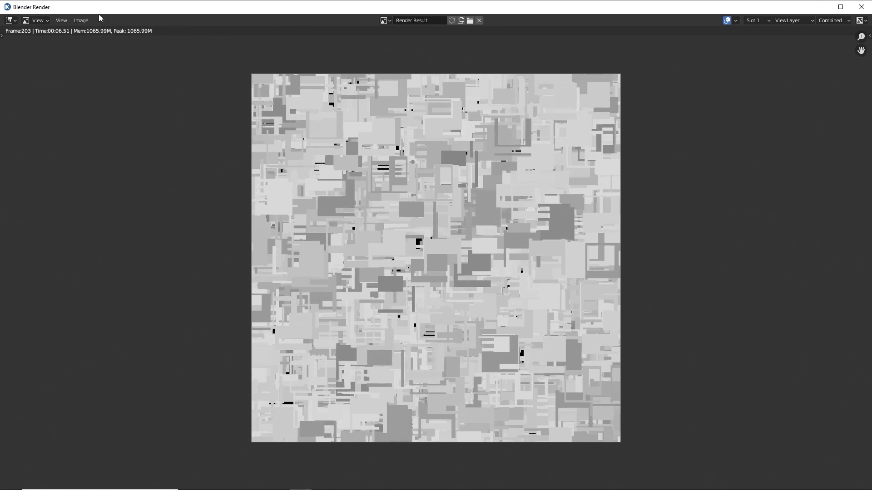
click(85, 20)
click(105, 84)
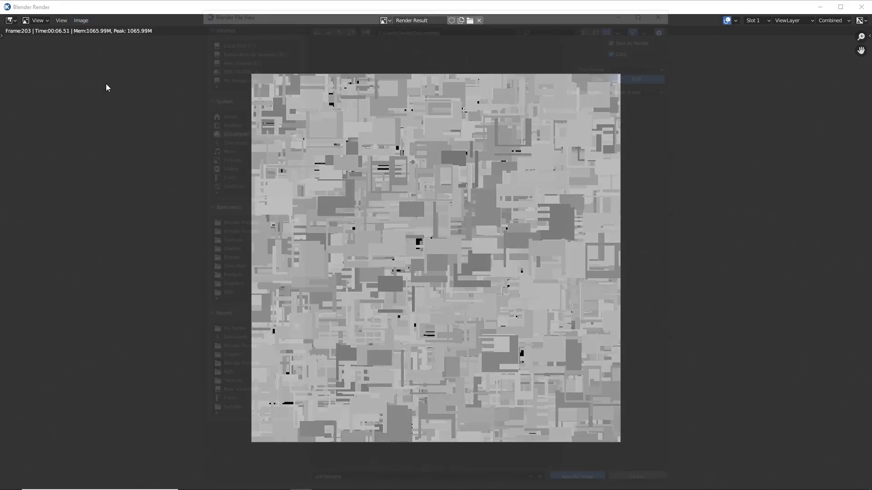
click(236, 334)
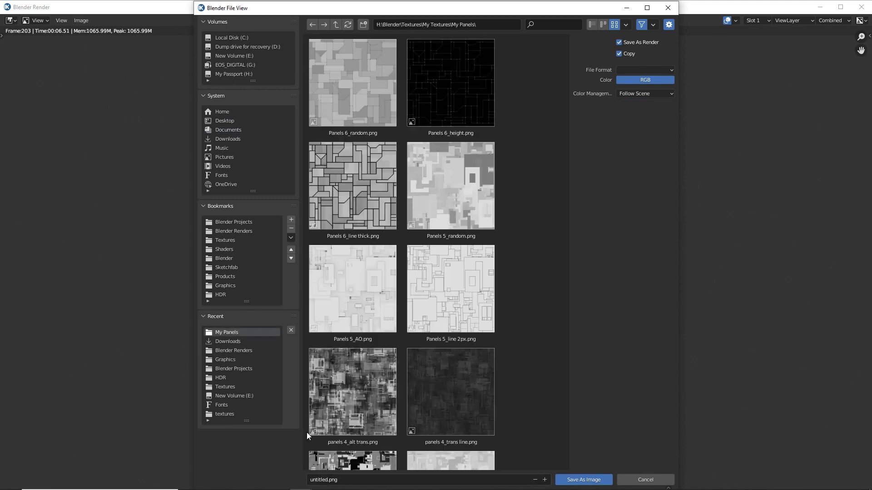
click(393, 480)
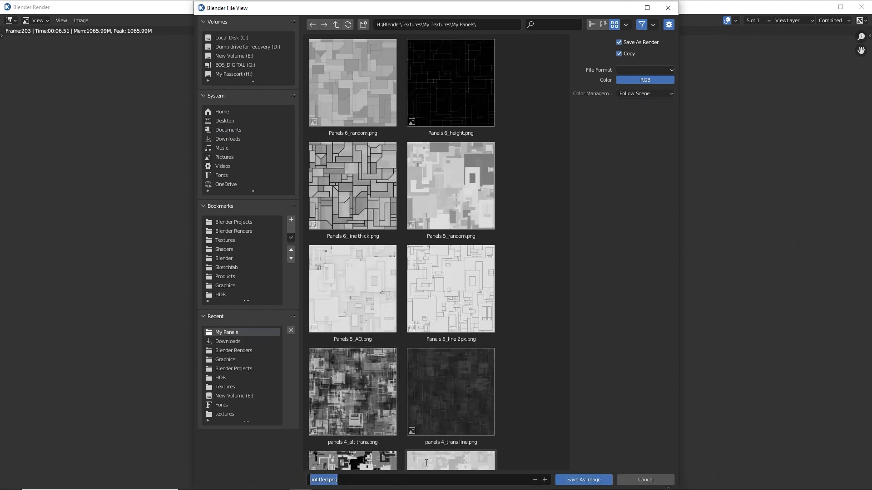
text(Tutorial panel seamless)
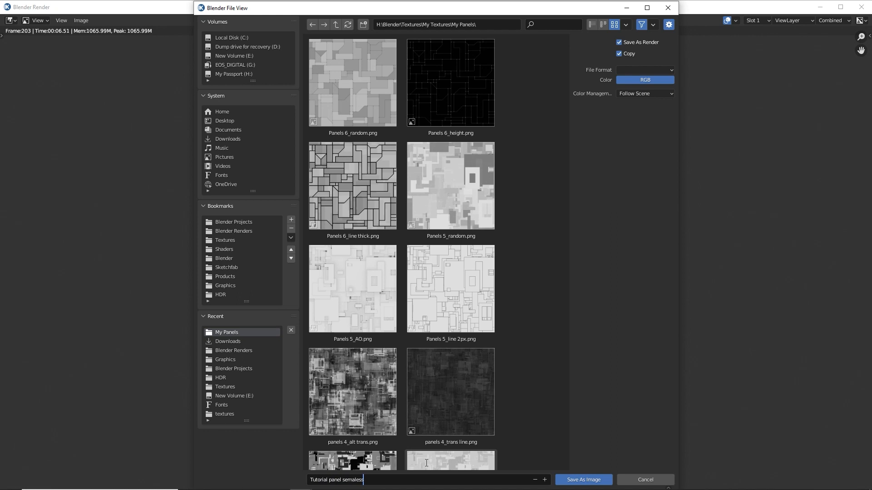
click(633, 69)
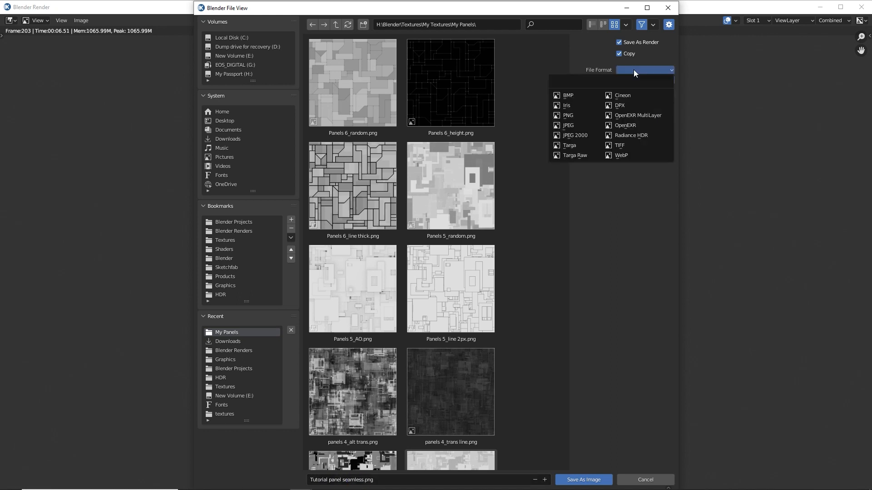
click(573, 116)
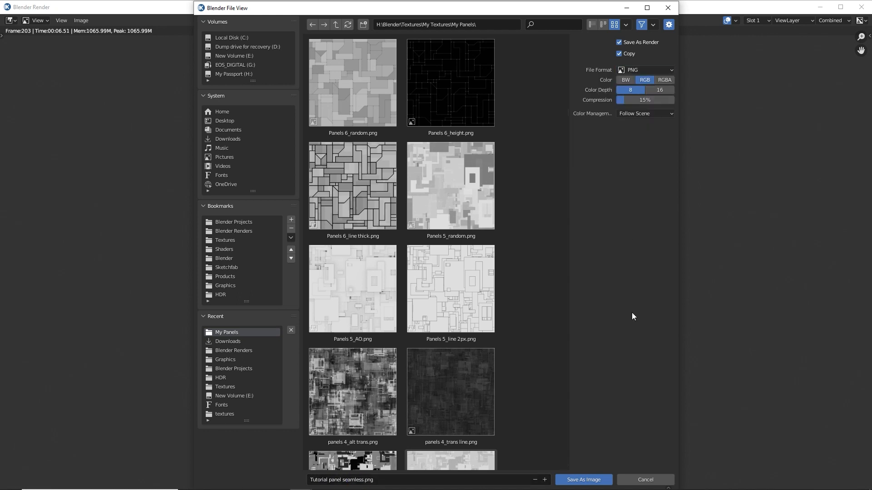
click(590, 481)
key(alt+Tab)
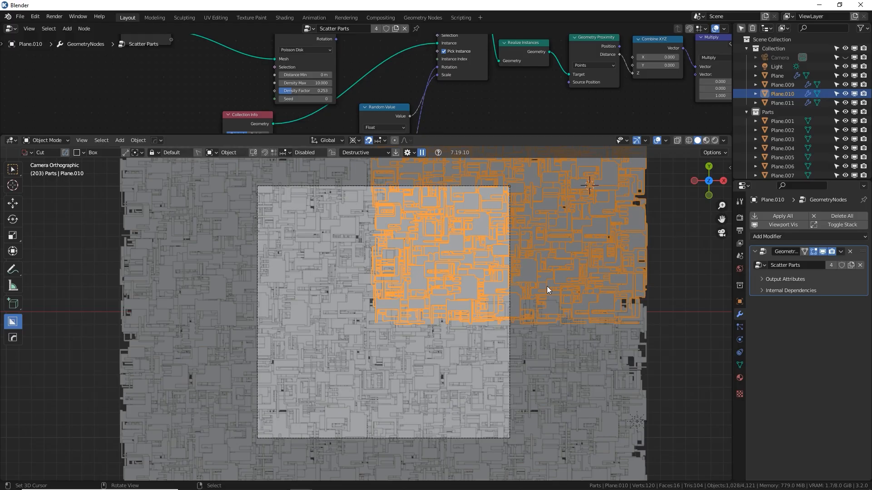
Place the 3D cursor on empty ground beside the scattered grid, add a plane there and scale it up to about the grid's size
middle_drag(546, 286, 344, 294)
scroll(576, 274, down, 8)
click(459, 260)
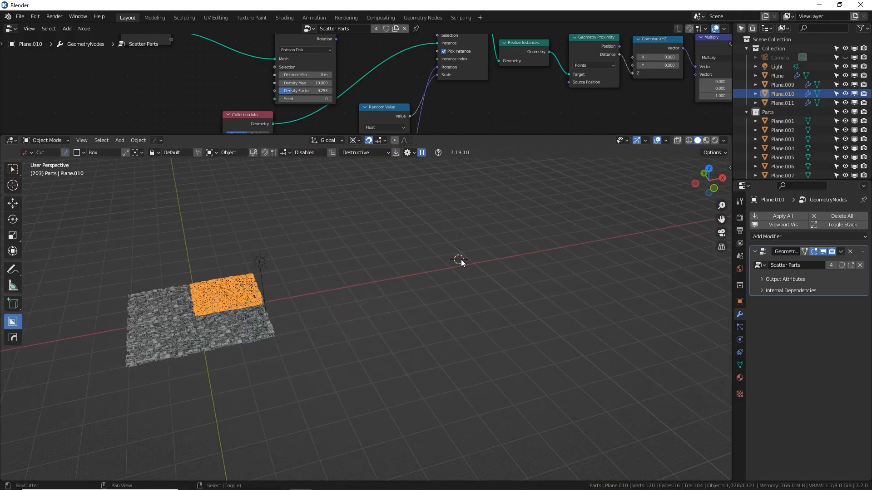
key(shift+a)
mouse_move(462, 260)
click(514, 22)
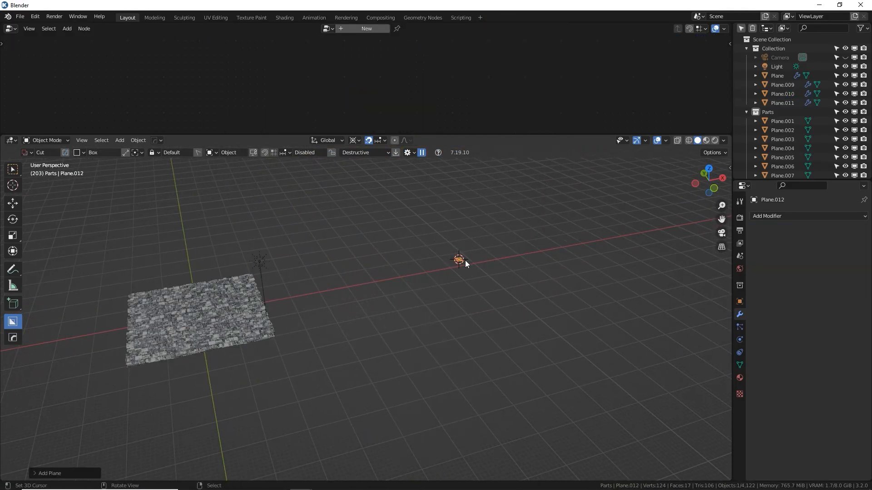
key(s)
click(672, 425)
shift+middle_drag(542, 291, 493, 341)
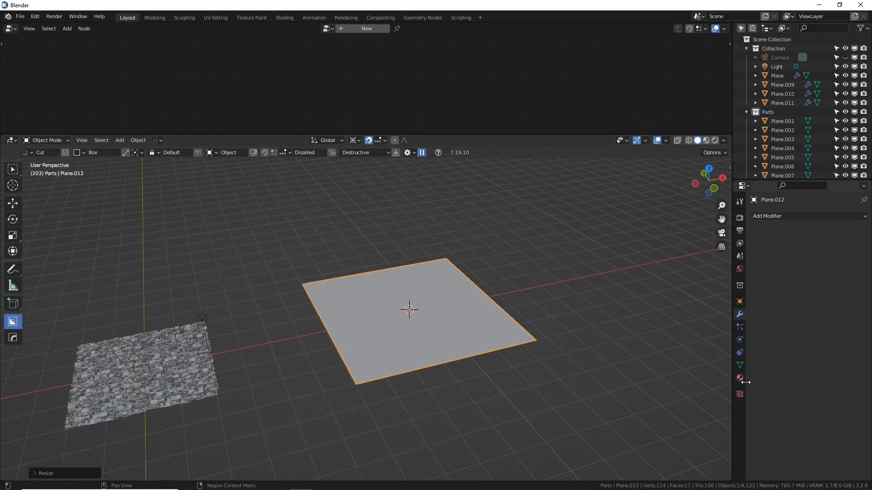
Enlarge the node editor area, switch it to the Shader Editor and create a new material for the added plane
click(739, 378)
click(366, 28)
drag(414, 134, 414, 235)
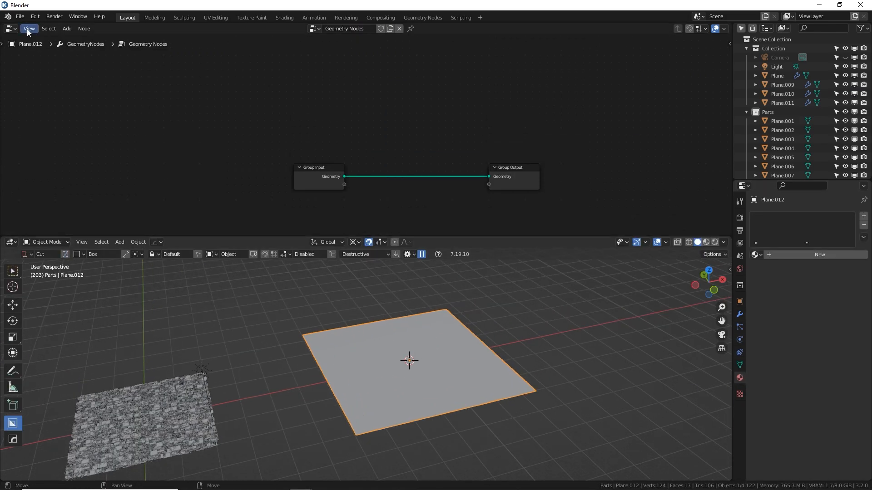
key(ctrl+z)
click(11, 28)
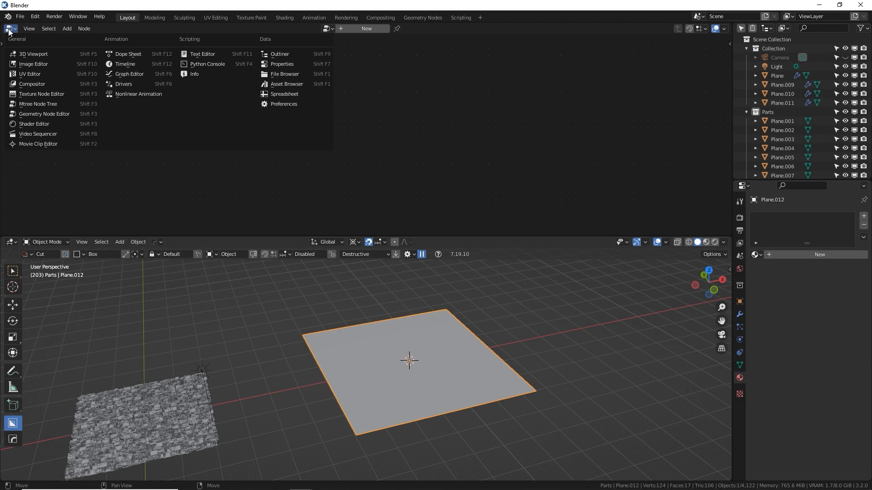
click(41, 127)
click(370, 28)
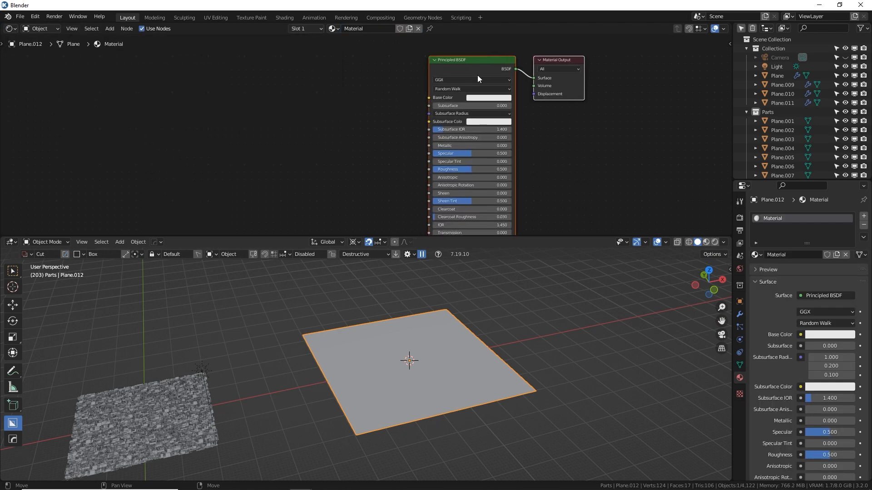
Add an Image Texture with Mapping and Texture Coordinate nodes to the Principled BSDF and load "Tutorial panel seamless.png" from the My Panels folder
key(ctrl+t)
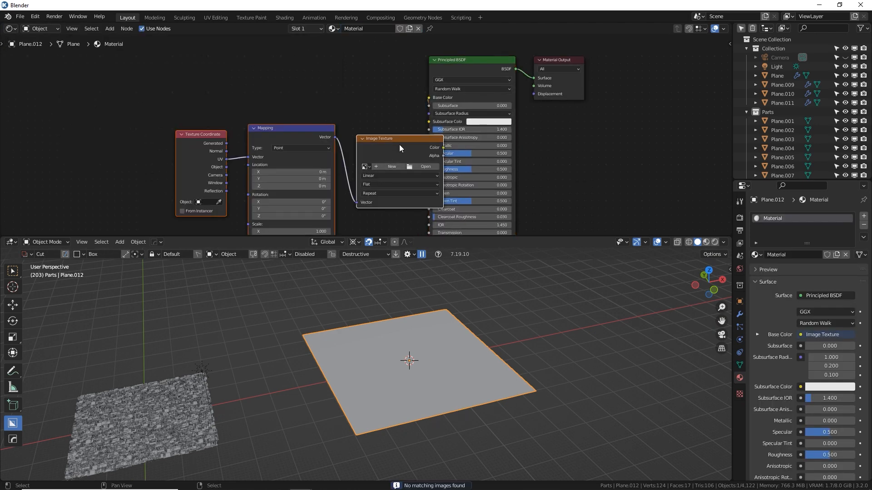
drag(399, 145, 344, 142)
click(345, 141)
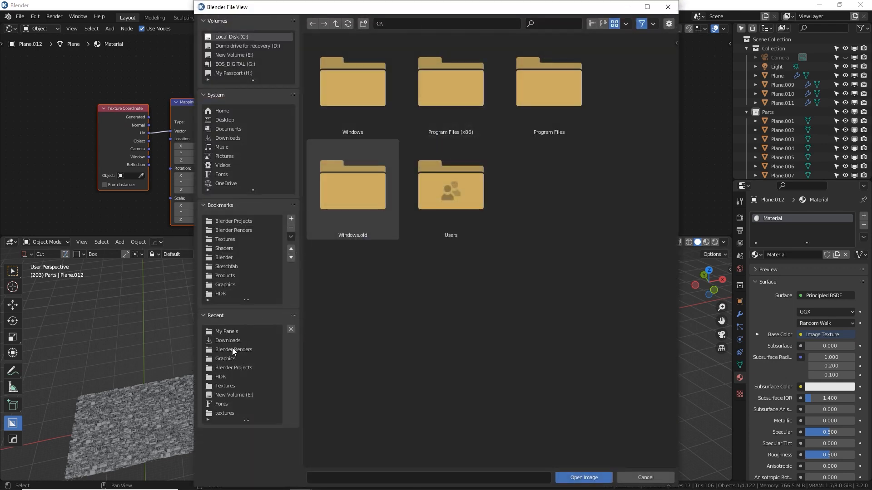
click(227, 332)
click(344, 87)
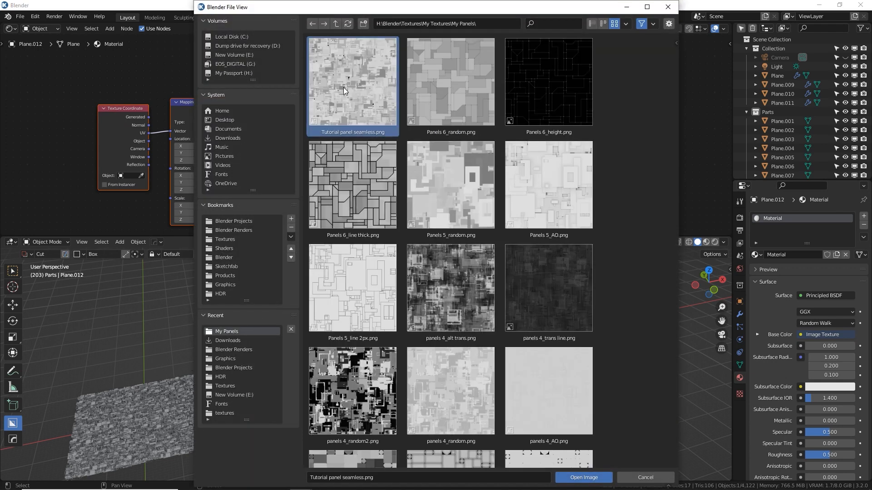
click(571, 478)
scroll(500, 380, up, 4)
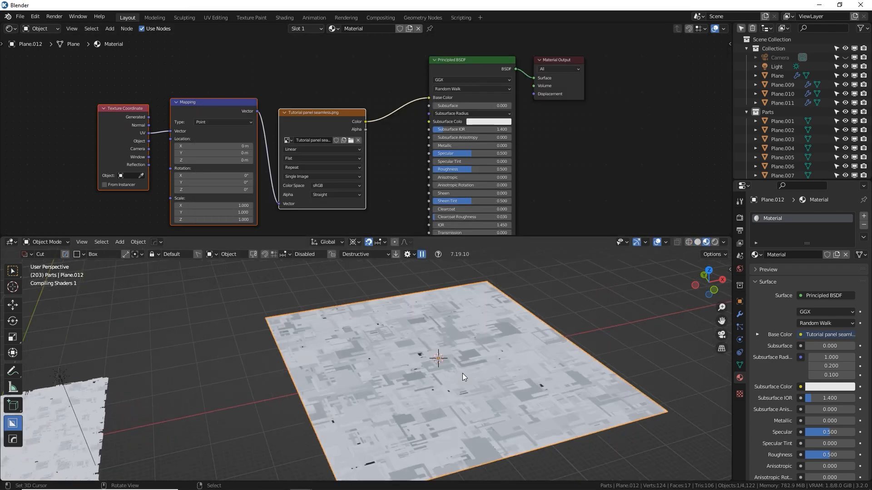
Change the Shader Editor area to the UV Editor, put the textured plane in Edit Mode and select its UV face
middle_drag(463, 370, 384, 298)
click(10, 29)
click(34, 74)
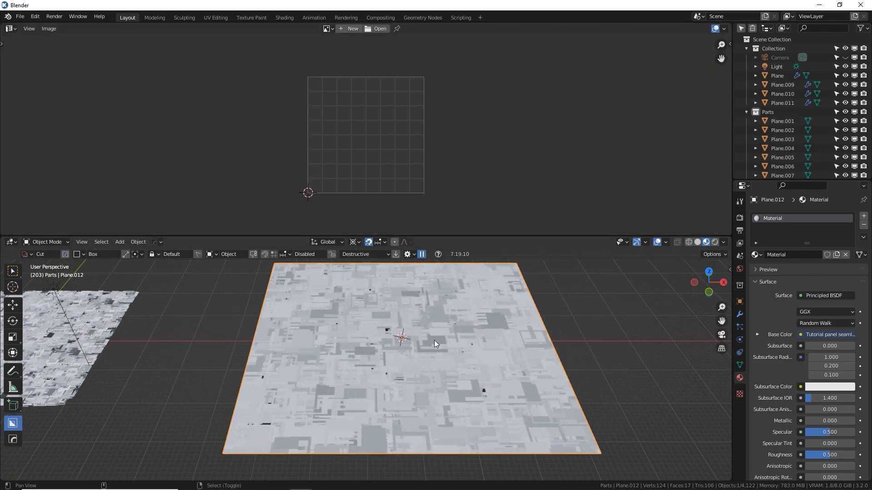
shift+middle_drag(434, 340, 400, 355)
key(Tab)
scroll(391, 163, down, 8)
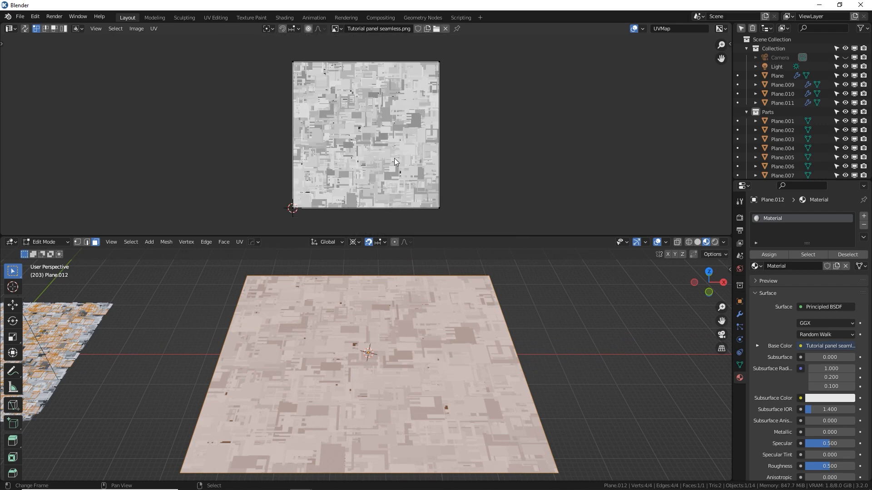
click(394, 158)
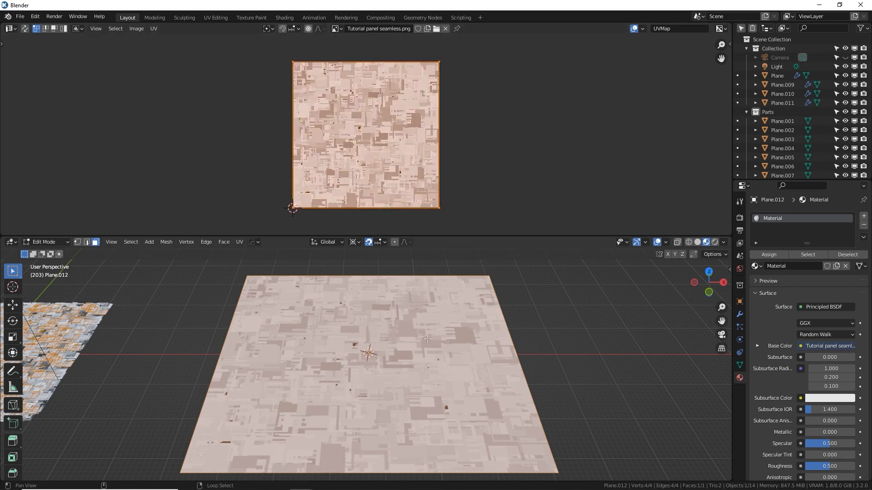
Scale the plane's UV face up to a little over twice the texture's size and check the tiling up close
scroll(446, 201, down, 3)
key(s)
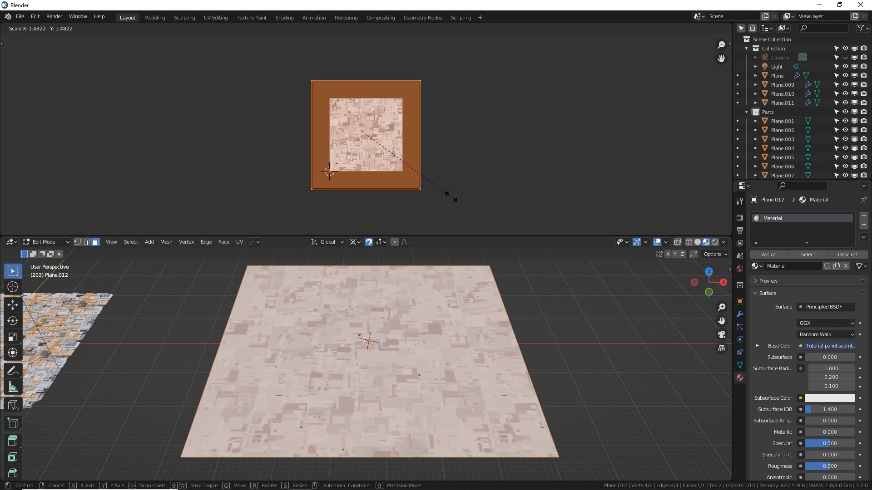
click(497, 233)
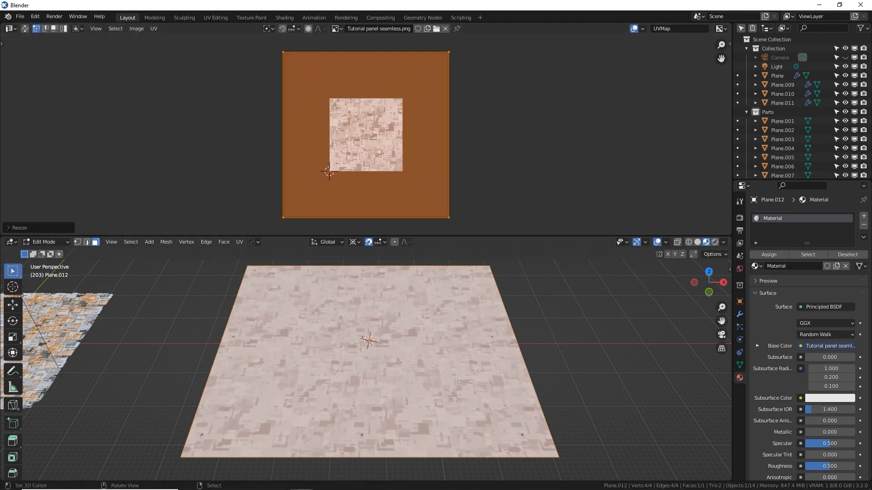
scroll(466, 378, up, 2)
scroll(467, 284, up, 3)
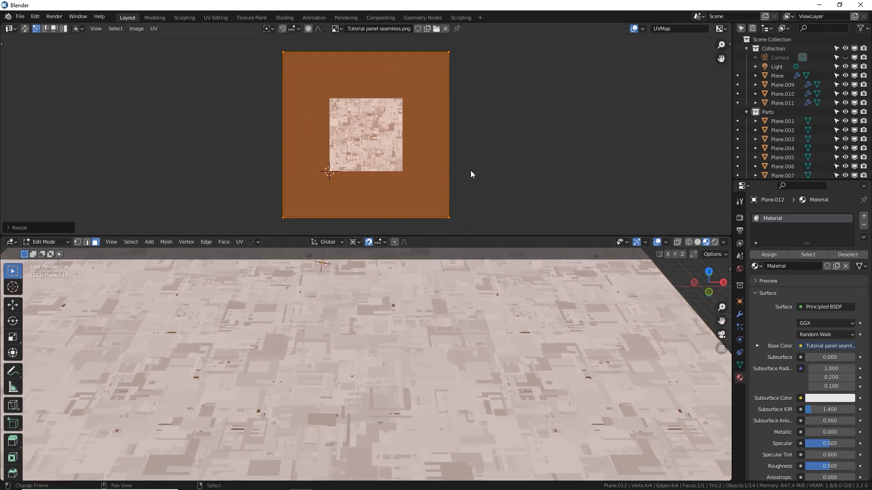
Scale the UV face up further to about nine times the texture's size and inspect the repeating pattern in Object Mode
key(s)
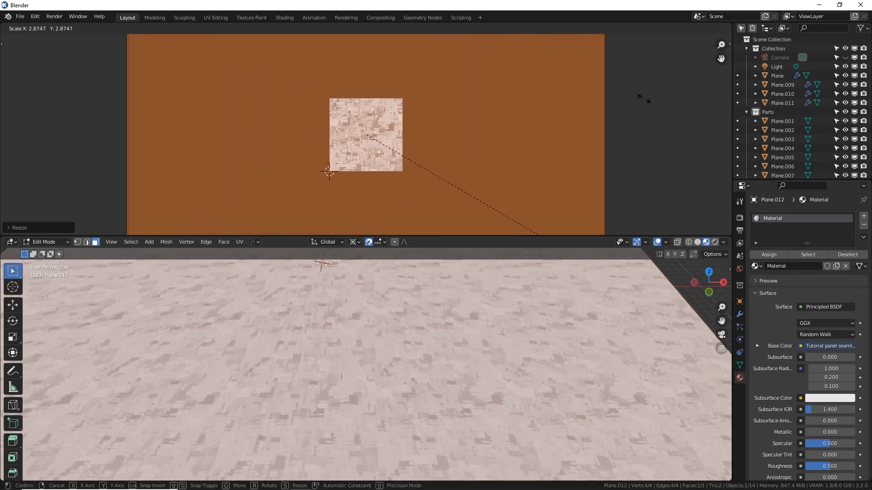
click(708, 153)
scroll(454, 340, down, 5)
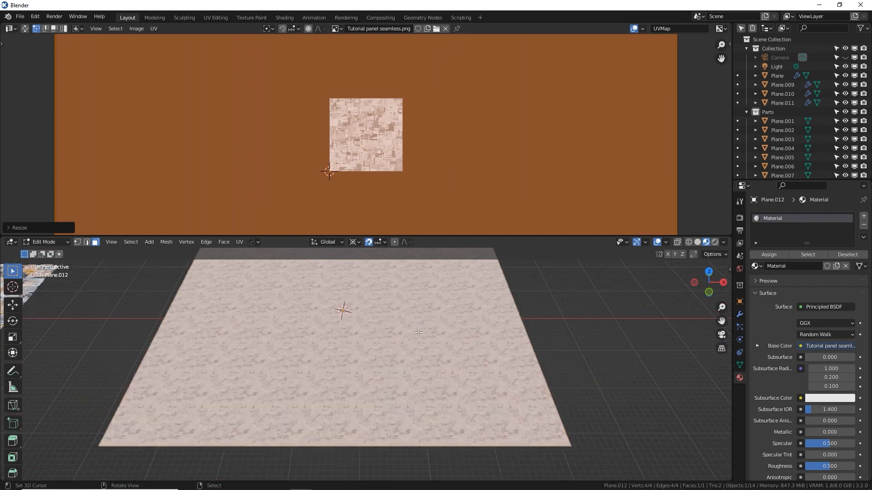
key(s)
key(Escape)
key(Tab)
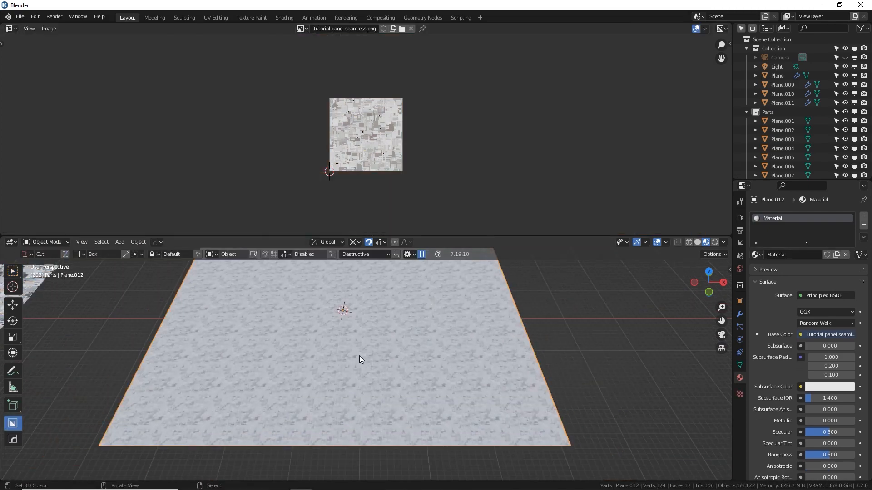
scroll(356, 350, up, 5)
scroll(320, 381, up, 3)
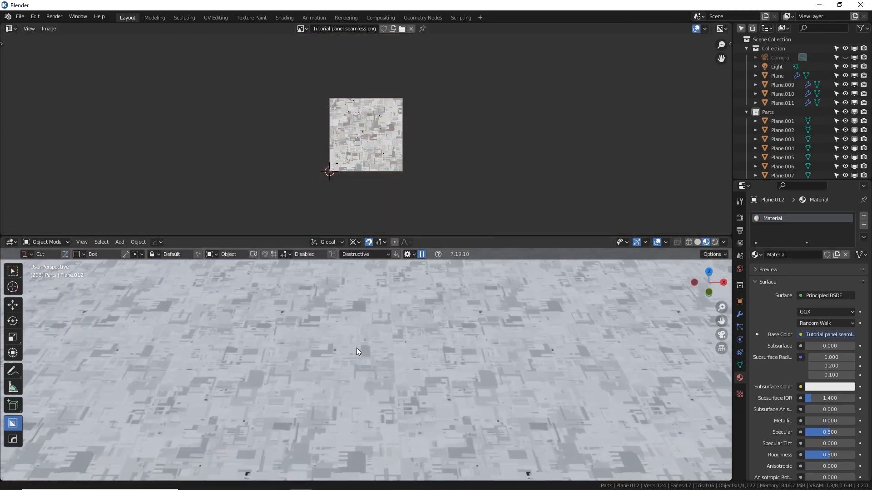
middle_drag(262, 360, 400, 326)
Scale the plane's UV face down to about five times the texture's size and return to Object Mode
key(Tab)
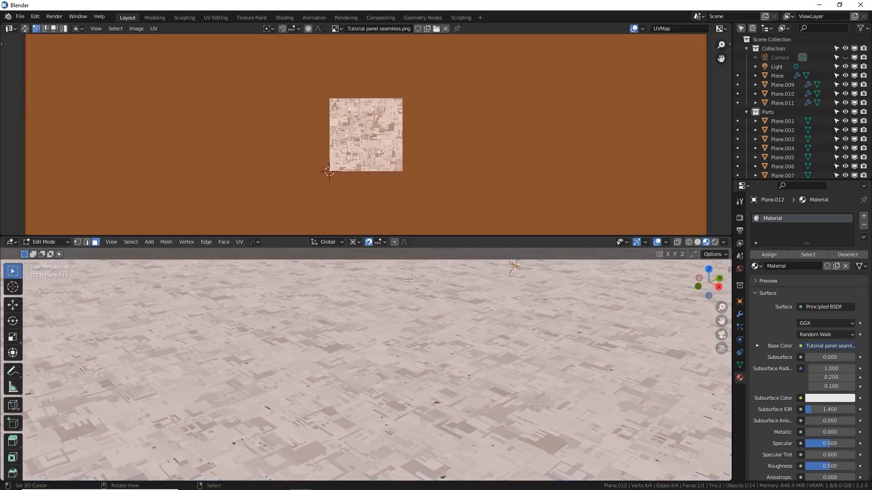
scroll(424, 174, down, 4)
key(s)
click(447, 157)
scroll(429, 336, down, 3)
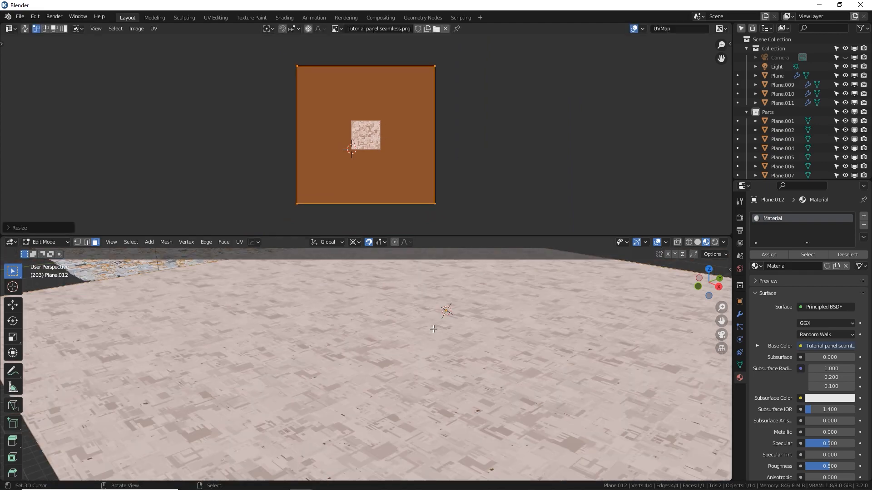
key(Tab)
mouse_move(429, 344)
middle_down()
mouse_move(493, 356)
mouse_move(515, 351)
mouse_move(415, 344)
middle_up()
scroll(415, 341, down, 3)
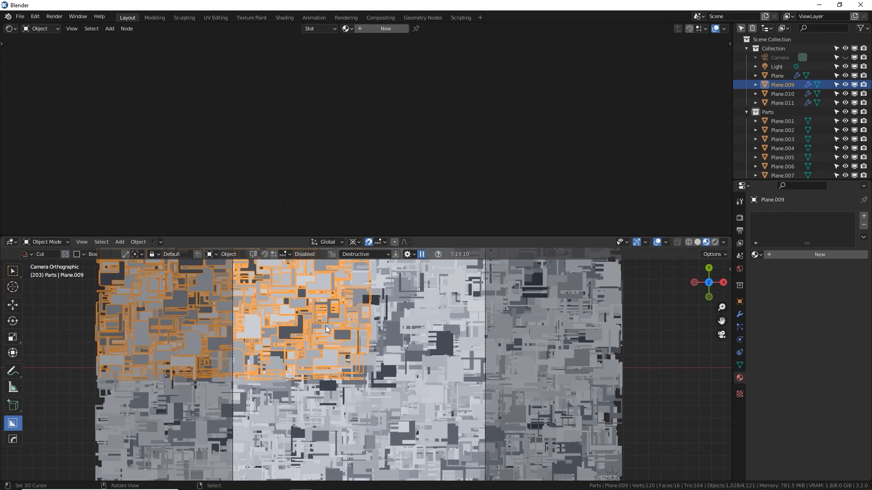
Select Plane.010 in the scattered grid and assign the existing "parts 1" material to it
scroll(325, 326, down, 2)
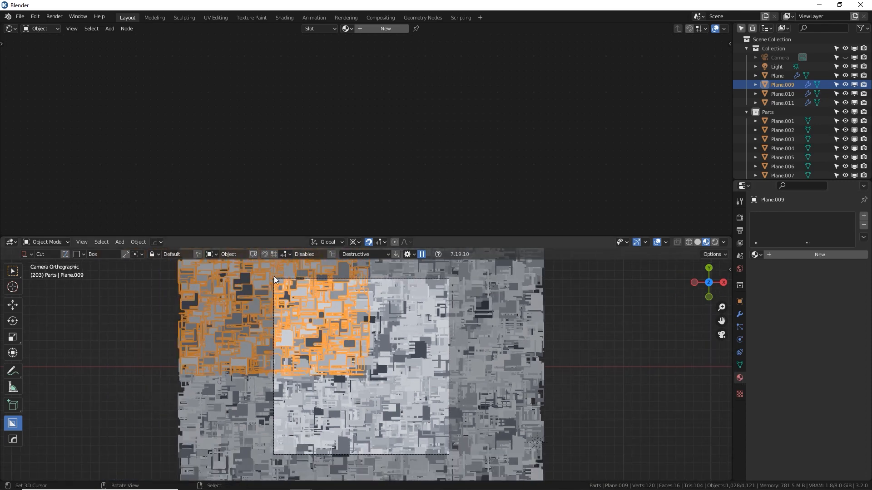
click(435, 317)
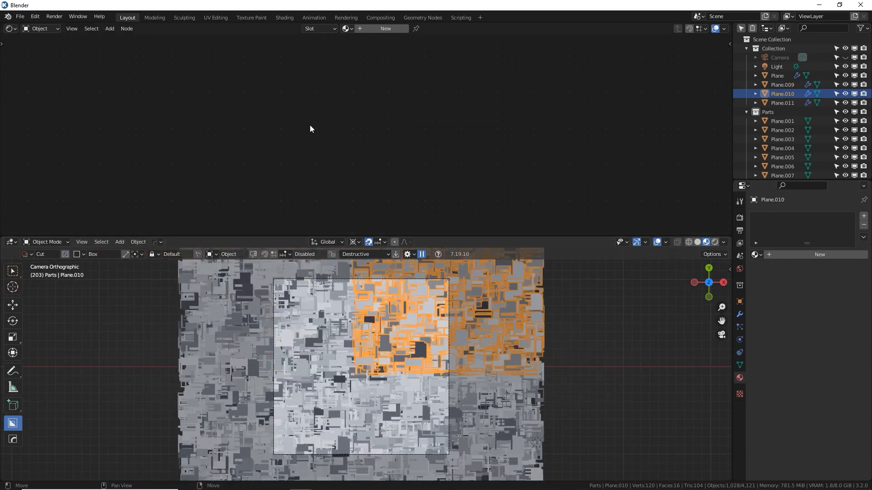
click(756, 255)
click(696, 277)
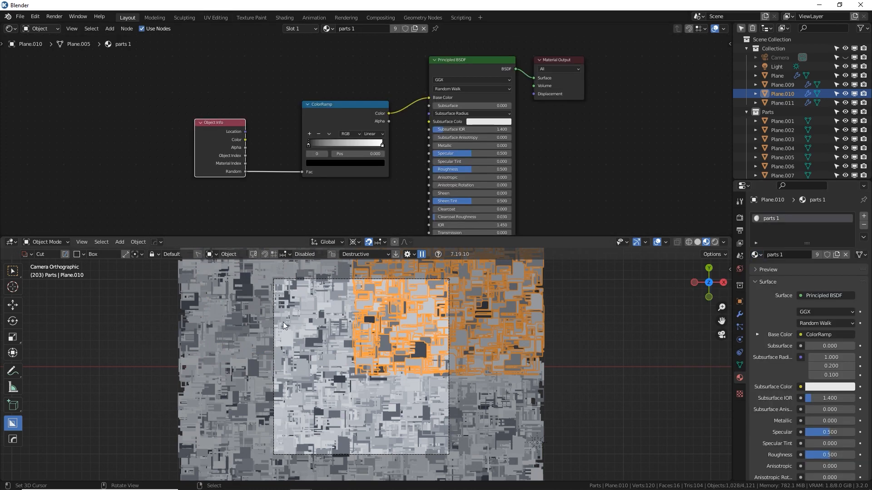
Select all four scattered planes, link Plane.010's "parts 1" material to the others, and reselect only Plane.010
right_click(303, 405)
shift+right_click(324, 340)
shift+right_click(382, 399)
shift+right_click(410, 353)
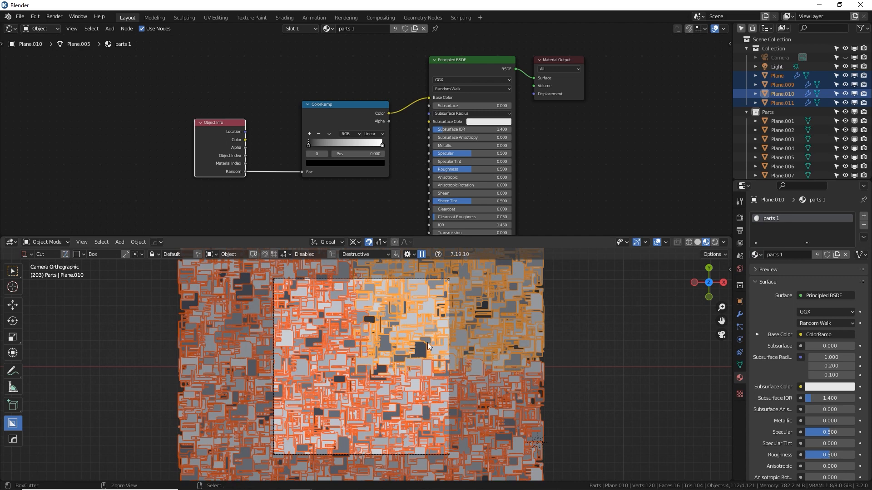
key(ctrl+l)
click(427, 343)
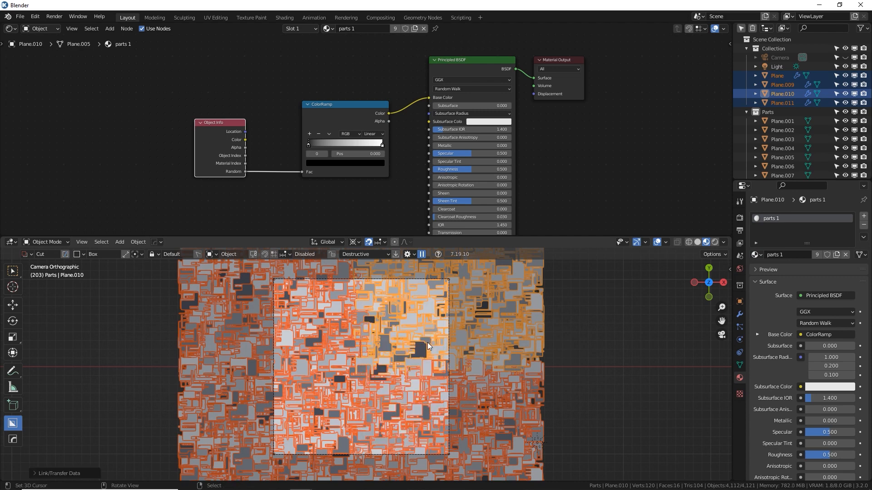
right_click(429, 339)
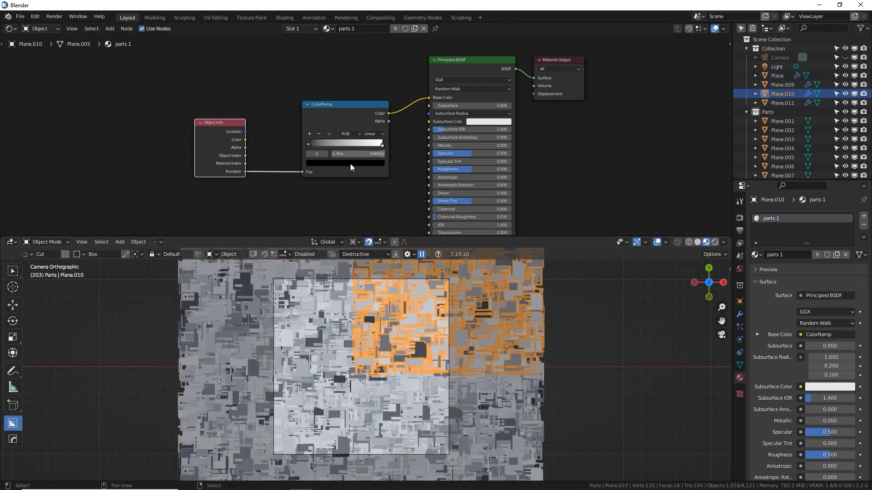
Enlarge the node editor, move the Object Info and ColorRamp nodes away from the Principled BSDF, and deselect the planes
drag(350, 236, 347, 290)
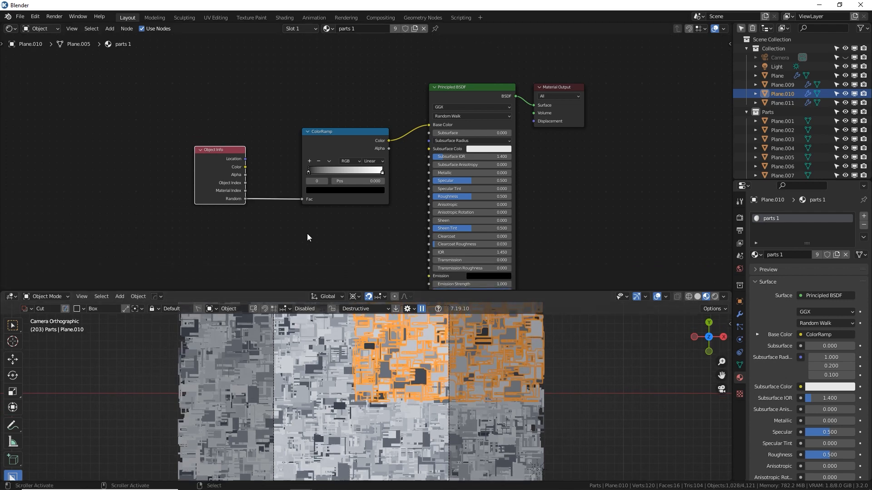
drag(136, 103, 319, 181)
drag(312, 140, 201, 154)
click(251, 81)
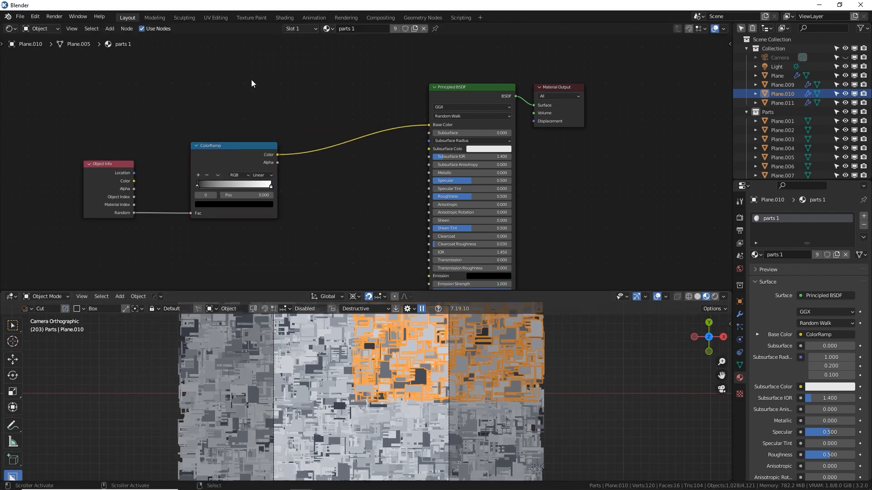
scroll(417, 419, up, 1)
scroll(417, 418, down, 1)
key(alt+a)
shift+middle_drag(411, 341, 410, 359)
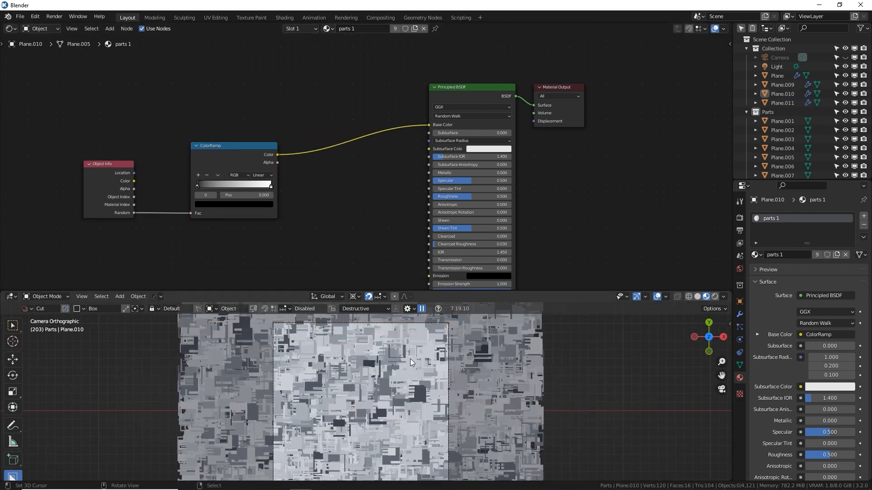
Add an Ambient Occlusion node above the ColorRamp and connect its Color output to the Principled BSDF's Base Color
scroll(292, 85, up, 1)
key(shift+a)
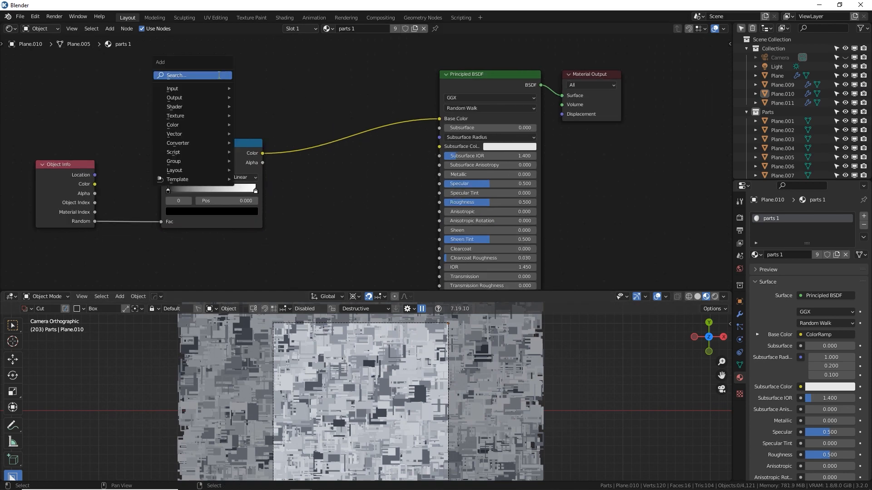
text(am)
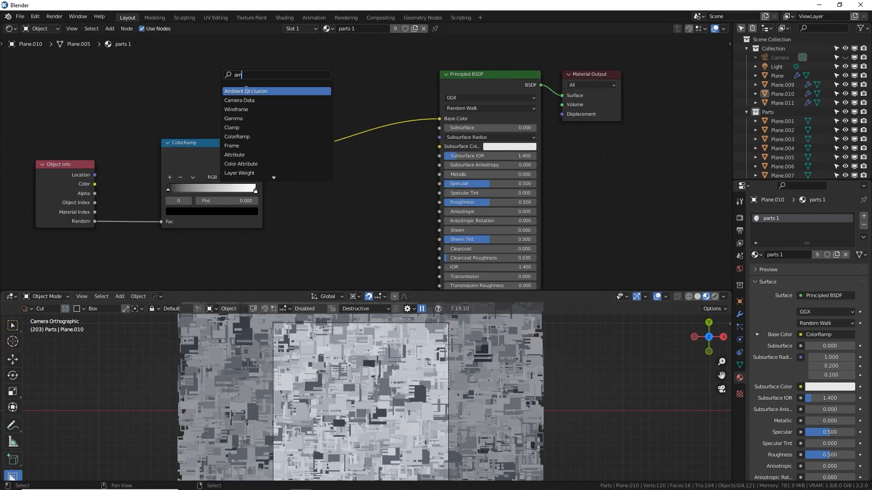
click(246, 91)
click(246, 84)
drag(259, 78, 444, 139)
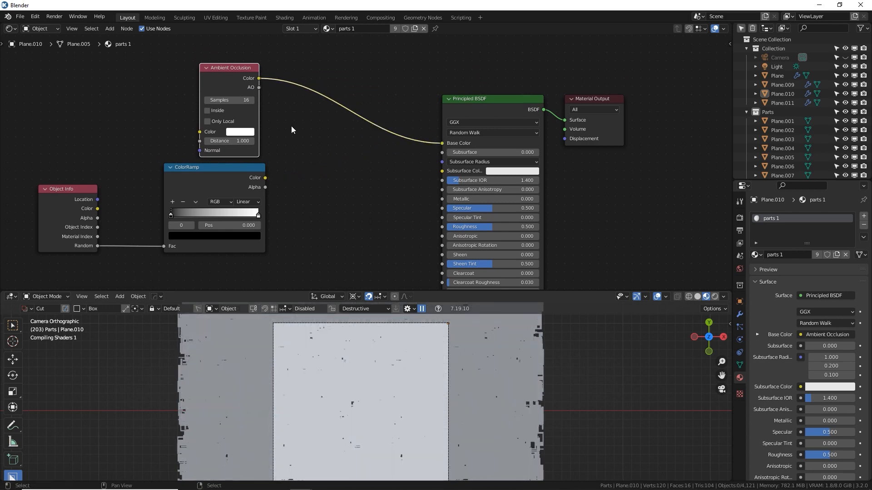
Insert a second ColorRamp between Ambient Occlusion and Base Color, and inspect the parts close up in a taller rendered viewport
click(345, 119)
scroll(364, 367, up, 4)
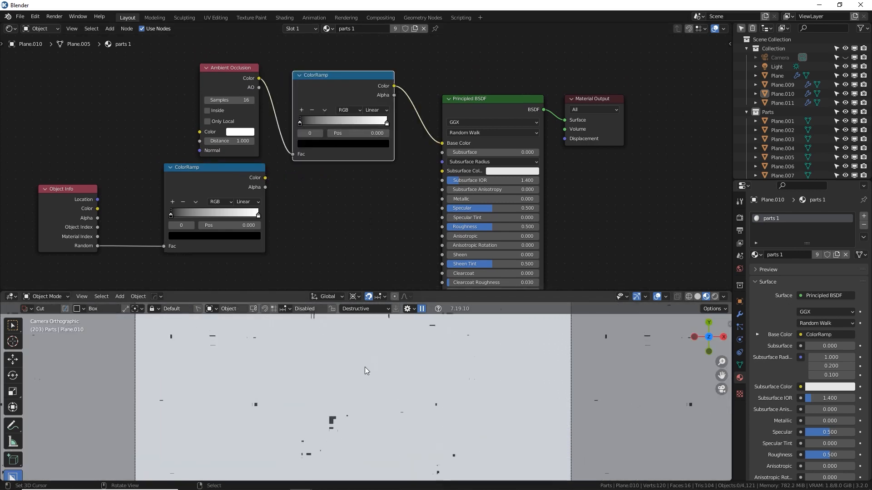
scroll(364, 367, up, 3)
drag(563, 291, 572, 212)
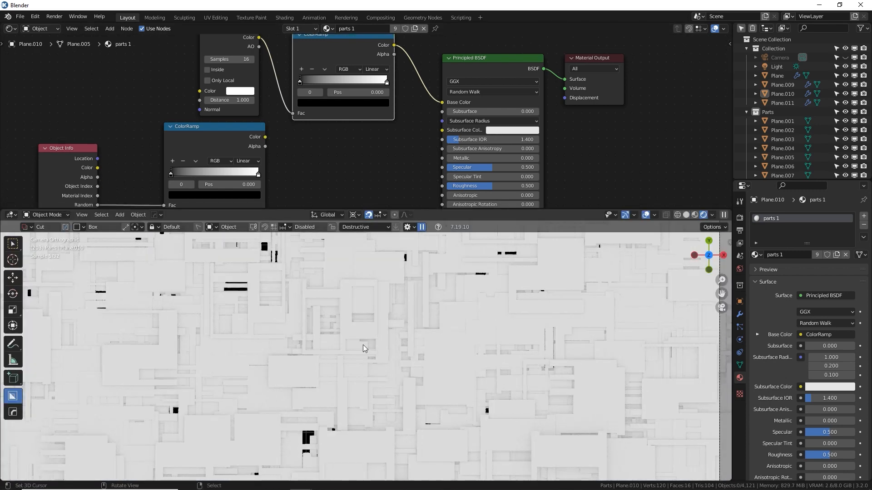
scroll(364, 365, up, 2)
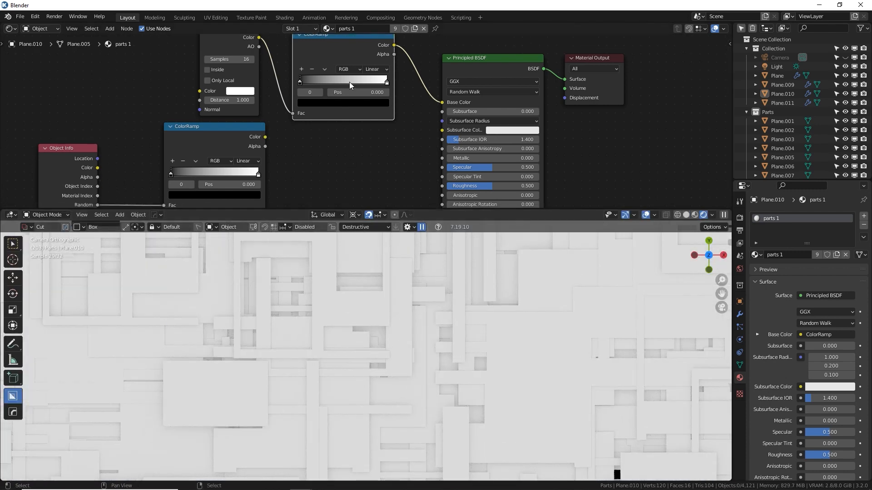
Set the Ambient Occlusion distance to 2.000 and its ColorRamp's black stop to about 0.4 and white stop to 0.745
drag(306, 84, 386, 83)
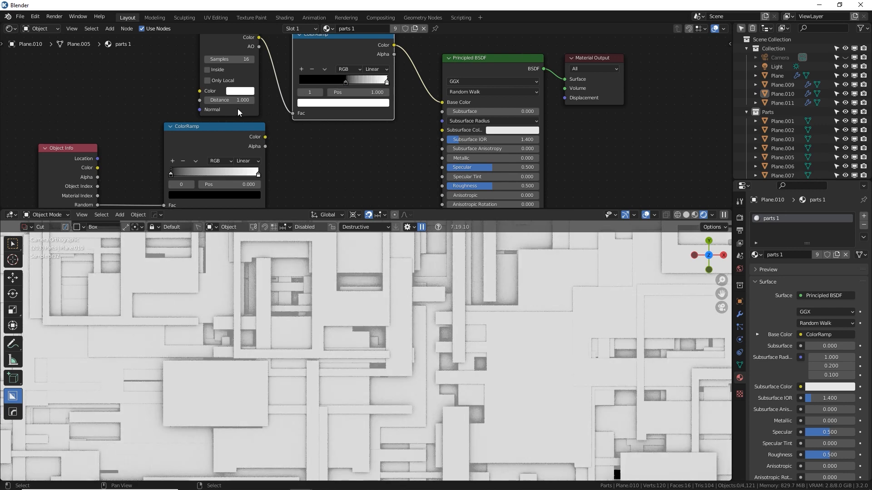
drag(241, 100, 252, 100)
drag(346, 83, 297, 84)
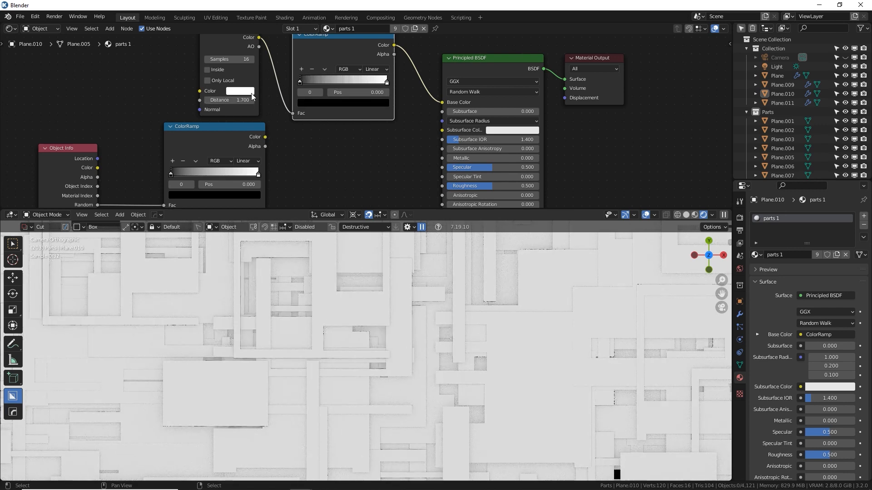
drag(245, 100, 208, 100)
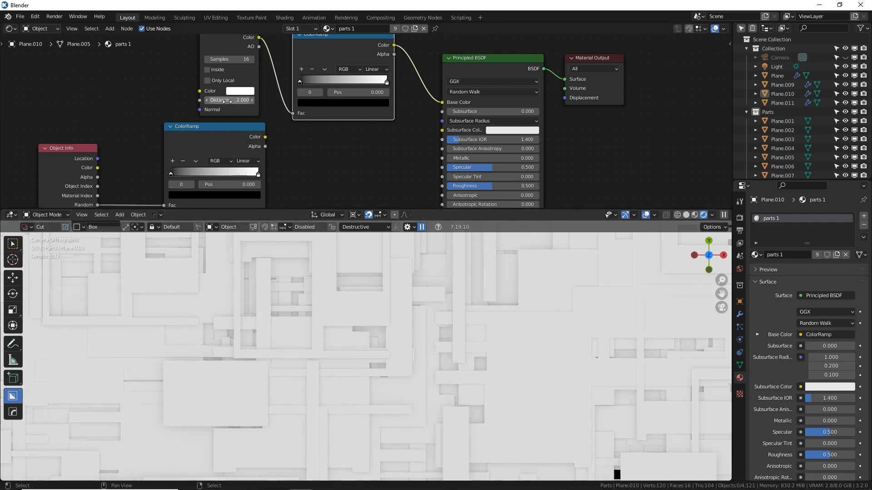
drag(301, 82, 337, 86)
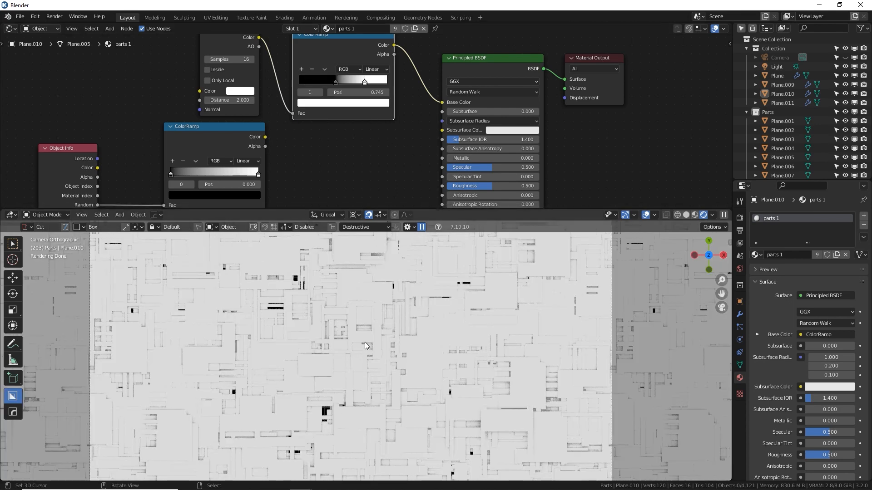
Render the camera view, inspect the ambient occlusion image across its surface, and return to the main window
key(F12)
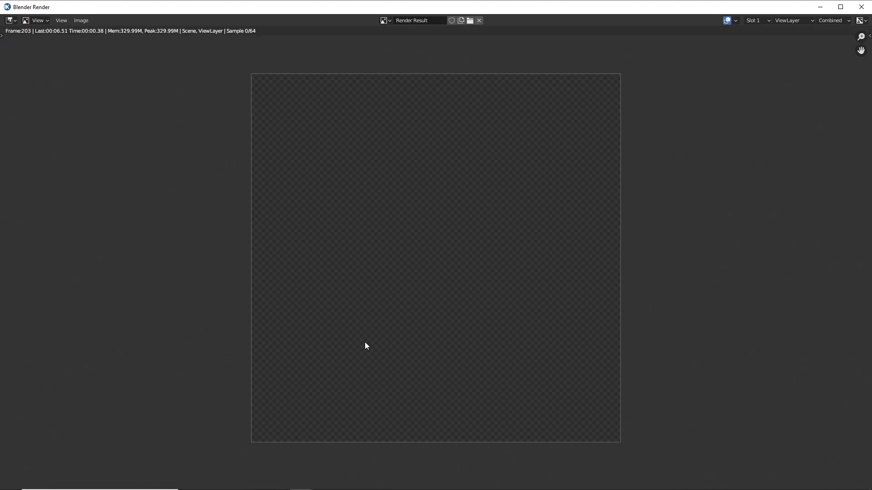
scroll(444, 231, up, 1)
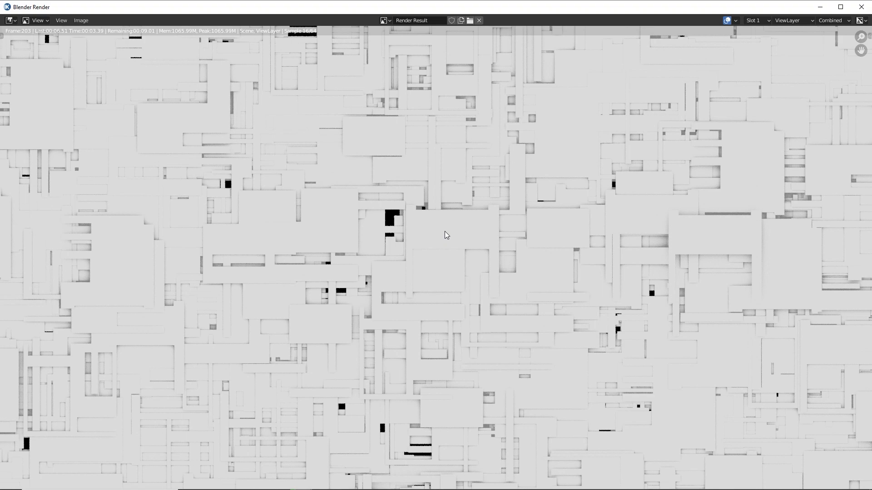
middle_drag(348, 114, 431, 295)
scroll(504, 358, down, 1)
middle_drag(594, 370, 496, 215)
key(alt+Tab)
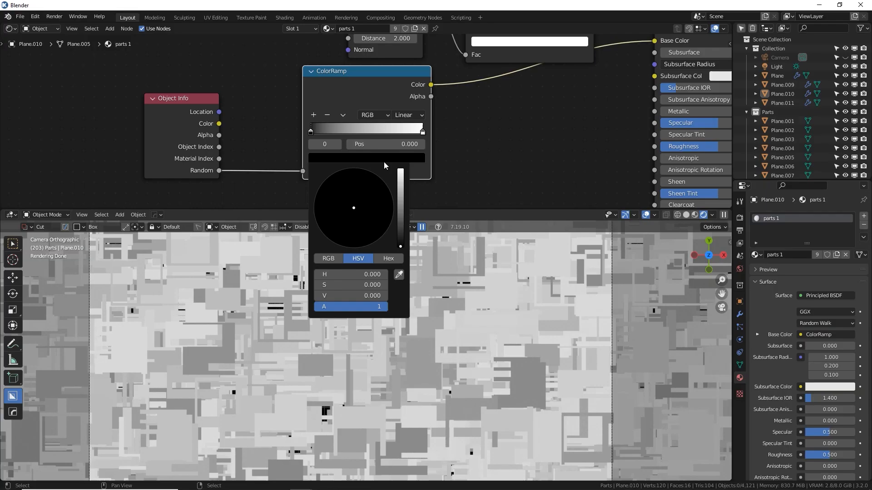
Try blue for the first stop and yellow for the last stop of the ColorRamp fed by Object Info's Random output
click(336, 158)
drag(400, 227, 388, 188)
click(442, 179)
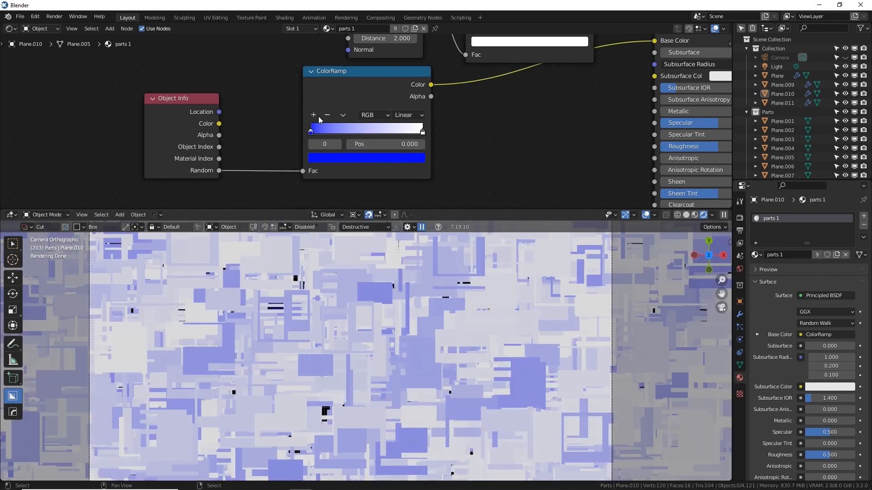
click(421, 130)
click(405, 158)
drag(363, 204, 318, 227)
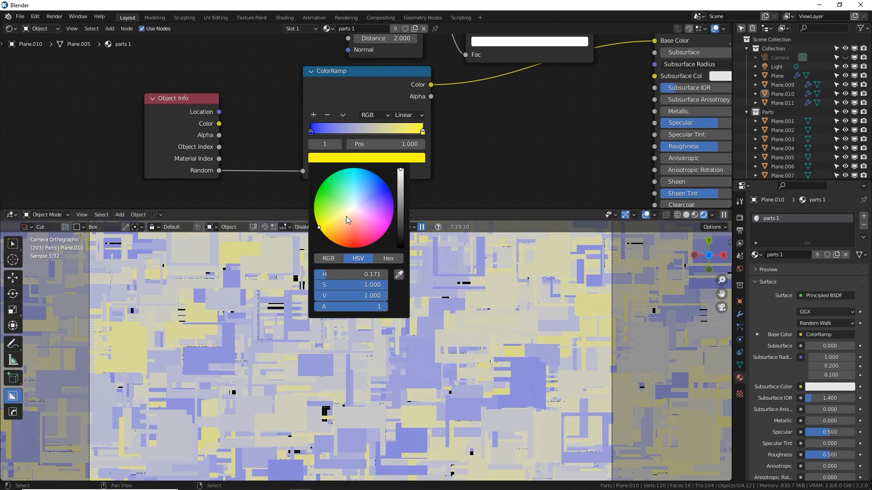
Try a bright orange middle stop at position 0.500 on the same ColorRamp and reopen the first stop's color
click(314, 115)
click(366, 158)
click(325, 236)
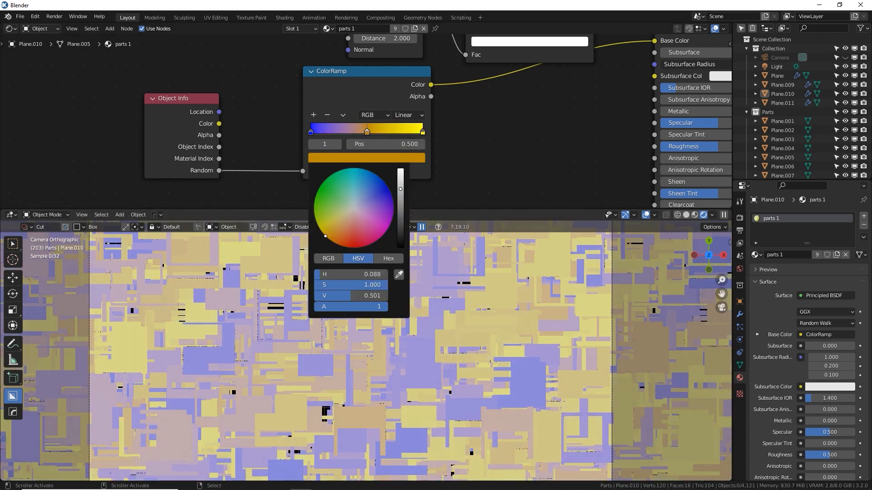
drag(402, 181, 403, 167)
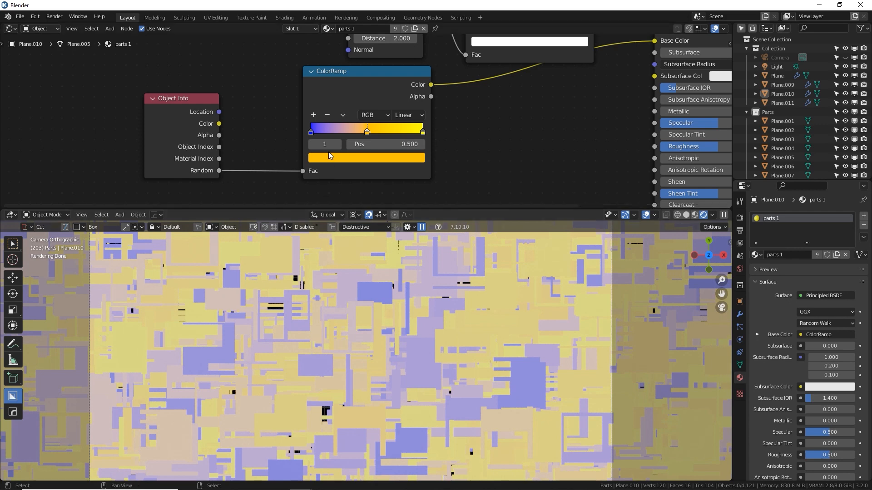
click(314, 132)
click(311, 159)
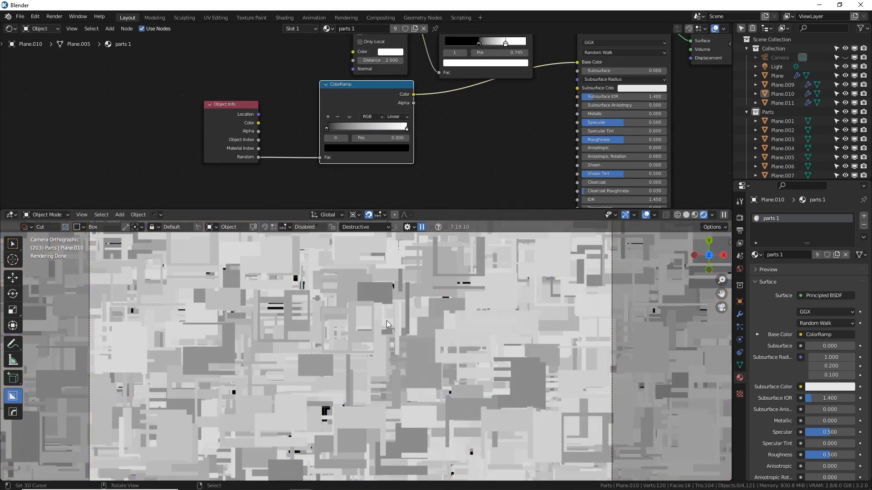
Try lowering the Principled BSDF's Alpha to 0.505 with the planes deselected, and examine the overlapping parts
click(396, 336)
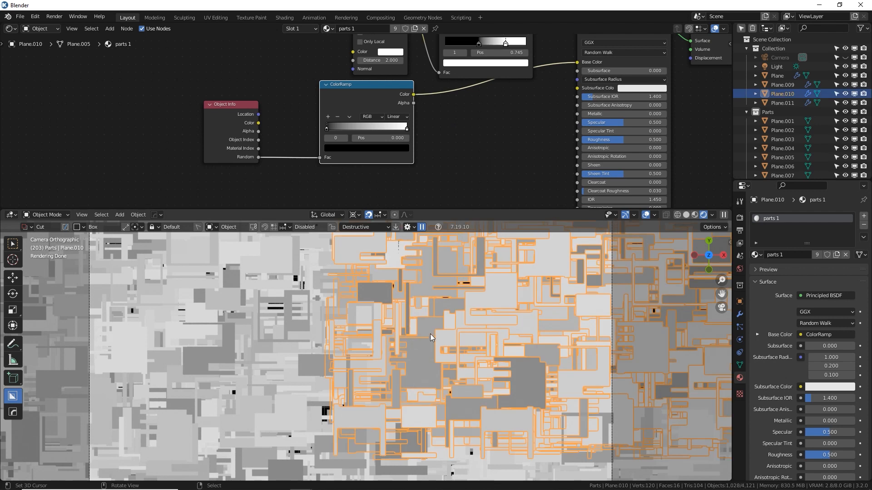
key(alt+a)
middle_drag(459, 142, 398, 112)
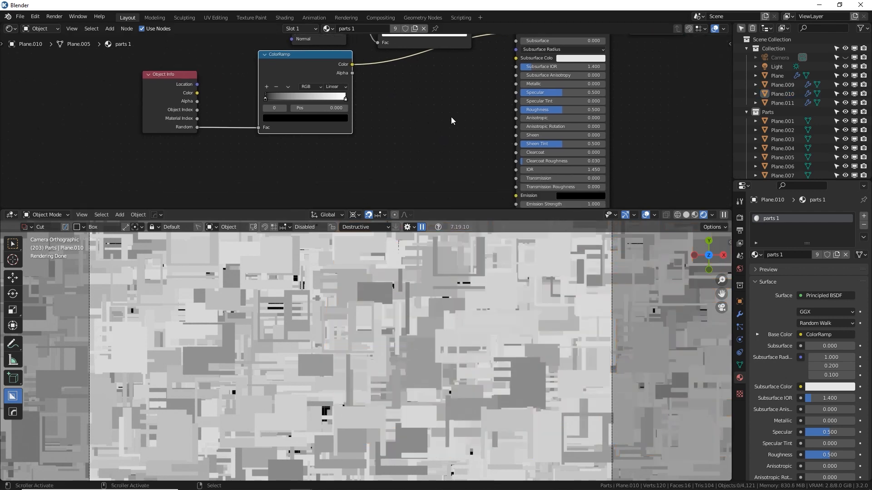
middle_drag(481, 107, 481, 80)
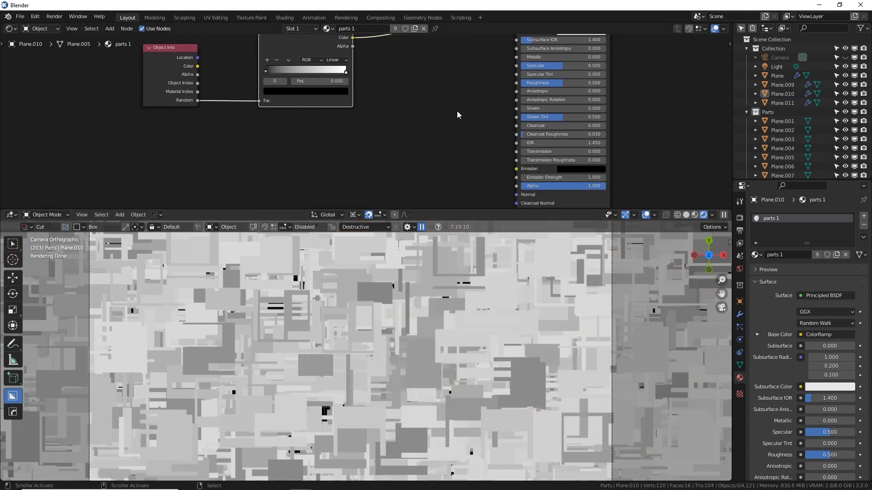
drag(581, 186, 539, 186)
scroll(419, 369, up, 3)
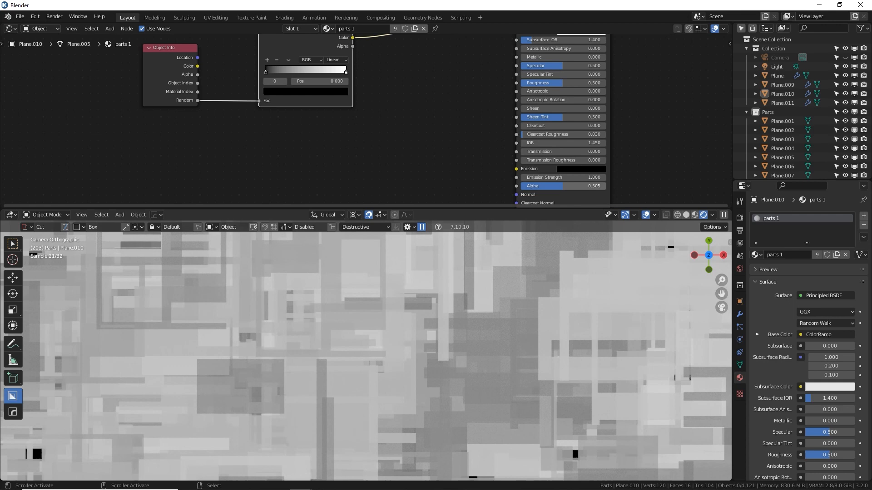
Try Alpha values of 0.173 and 0.477 on the Principled BSDF and restore it to 1.000
drag(571, 187, 544, 186)
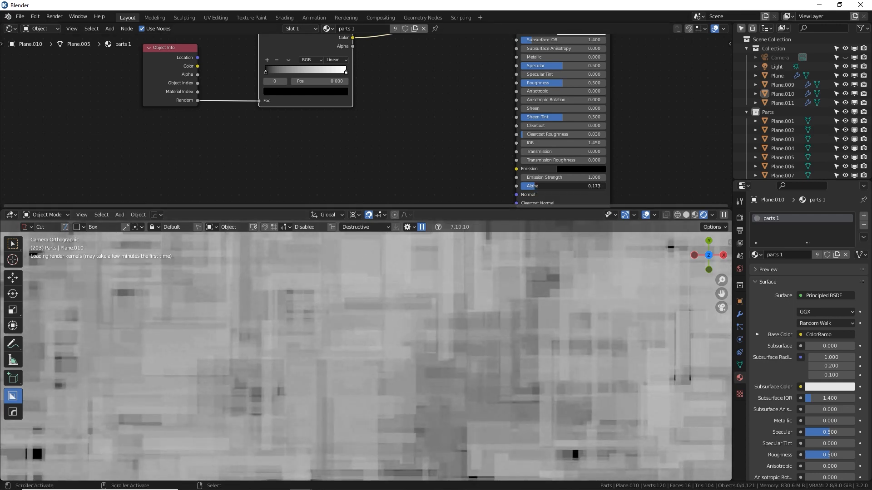
drag(554, 186, 607, 186)
scroll(497, 390, down, 2)
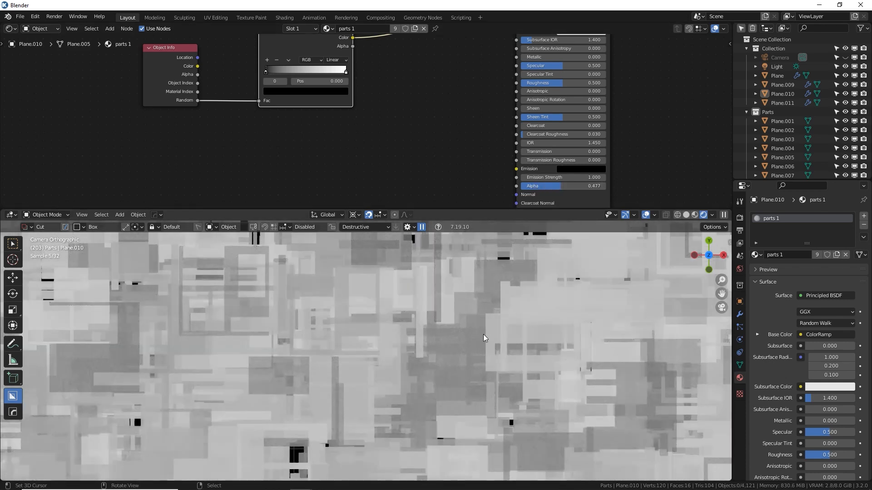
middle_drag(411, 113, 417, 152)
middle_drag(442, 87, 452, 42)
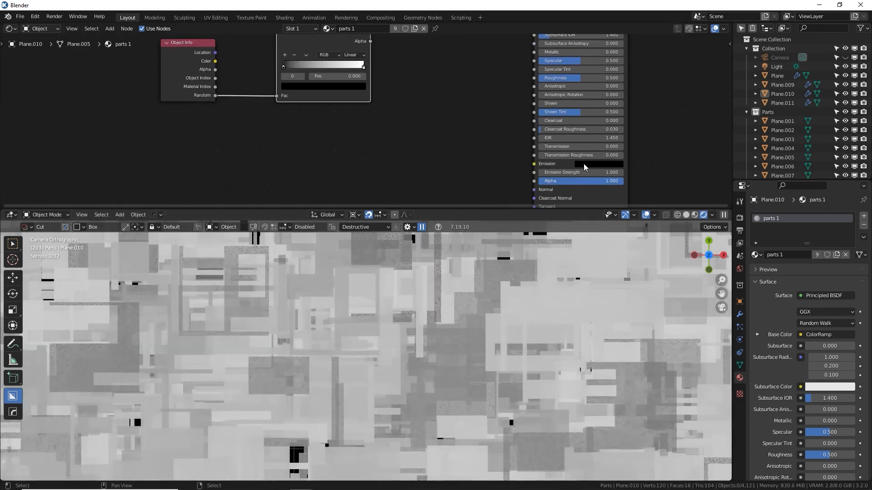
middle_drag(455, 91, 418, 179)
mouse_move(497, 89)
mouse_down()
mouse_move(497, 98)
mouse_move(499, 86)
mouse_up()
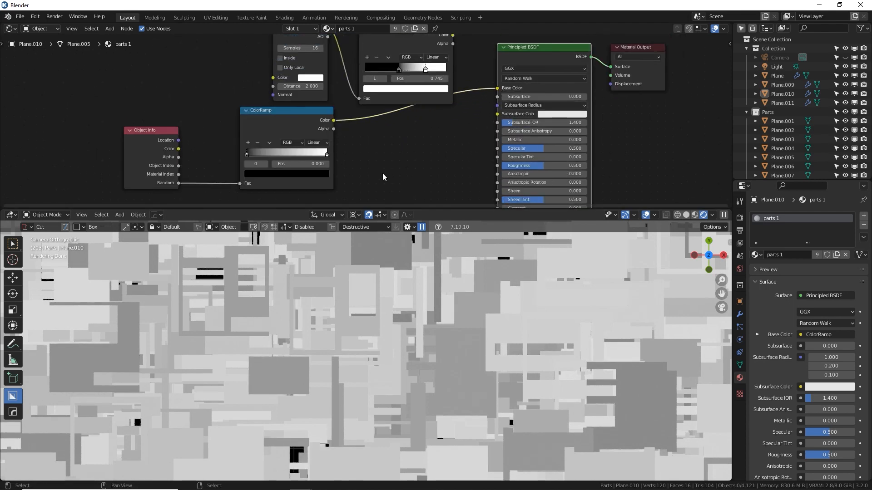
Render the opaque grayscale version, switch to another render slot, and return to the main window
key(F12)
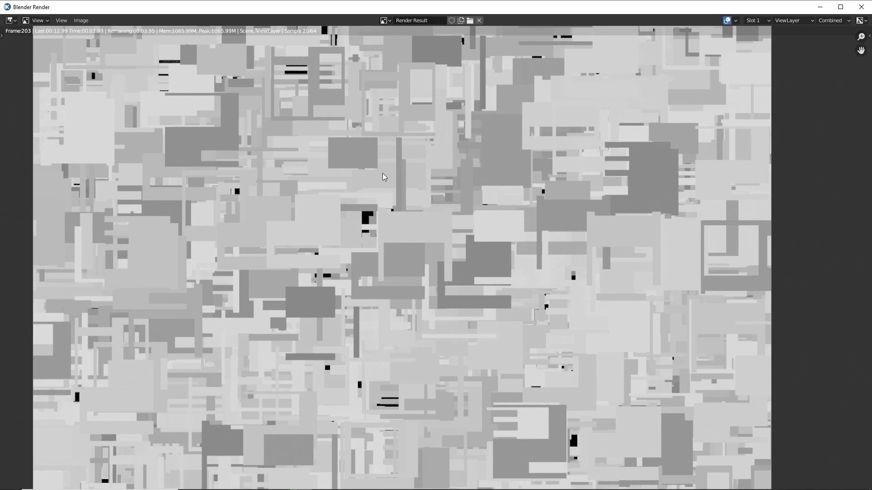
key(j)
key(alt+Tab)
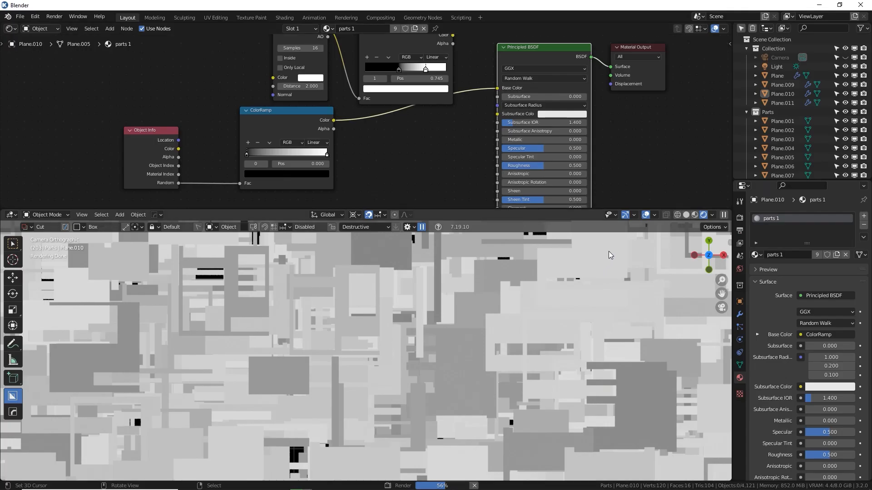
Lower the Principled BSDF's Alpha to 0.509 and render the semi-transparent grayscale version
middle_drag(517, 176, 516, 87)
drag(556, 179, 514, 179)
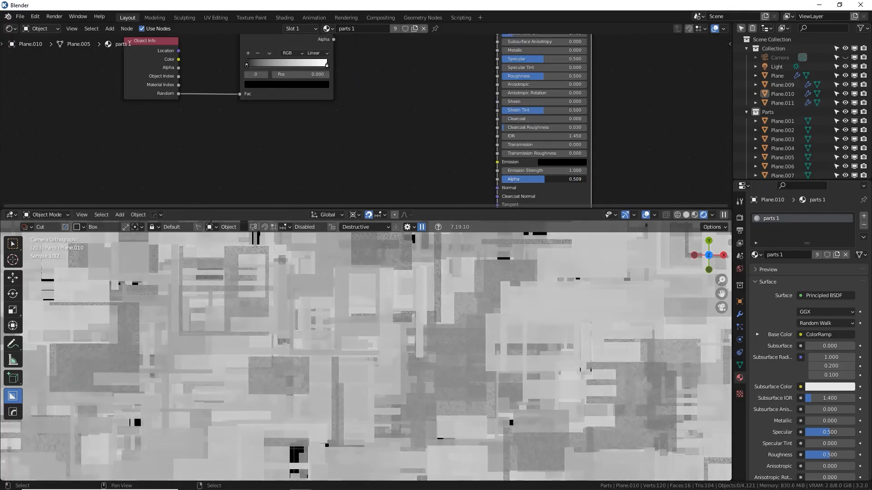
key(F12)
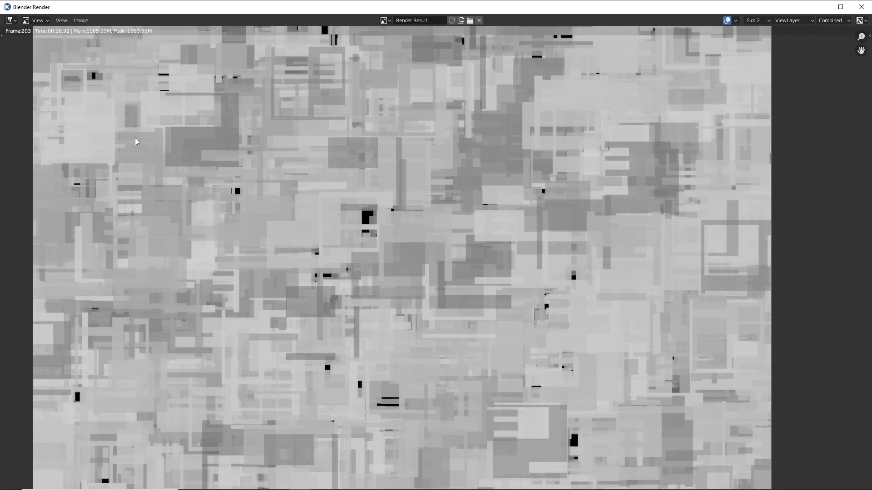
Compare the semi-transparent render with the opaque one by alternating between the render slots, and return to the main window
key(j)
key(j)
key(j)
key(j)
key(j)
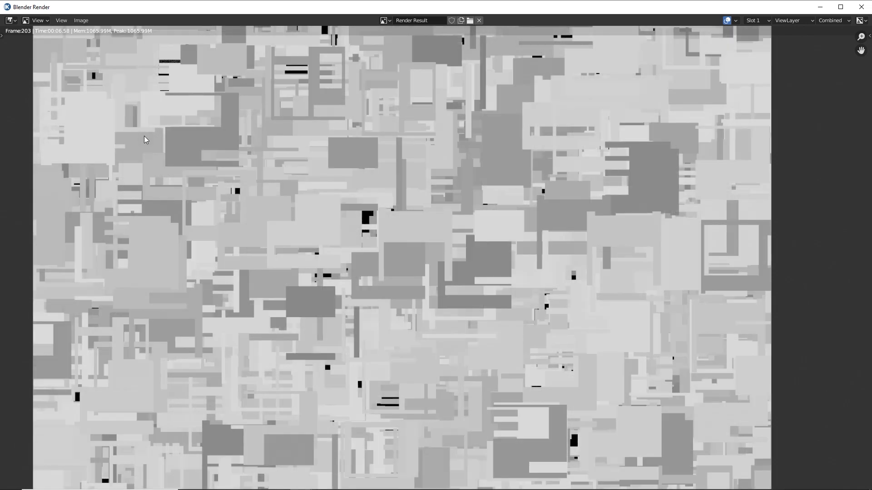
key(j)
key(j)
key(j)
key(alt+Tab)
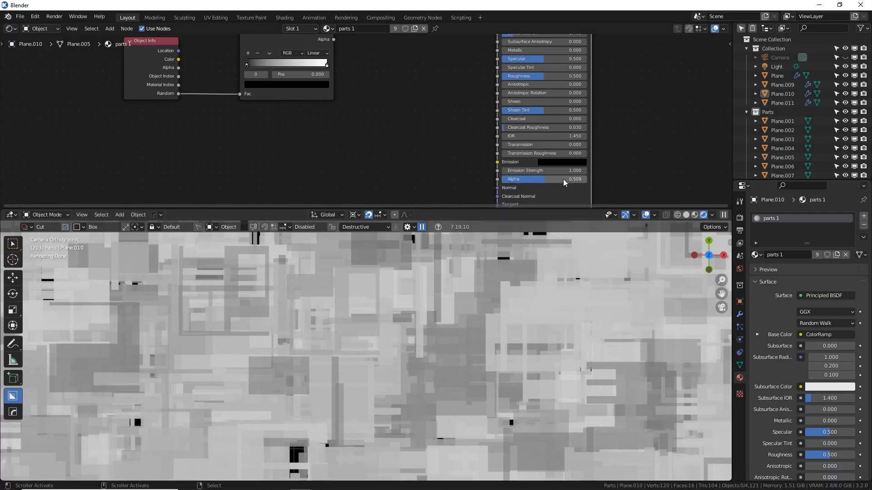
Set the Principled BSDF's Alpha to 0.75 and examine the overlapping parts up close
double_click(566, 178)
text(.75)
key(Return)
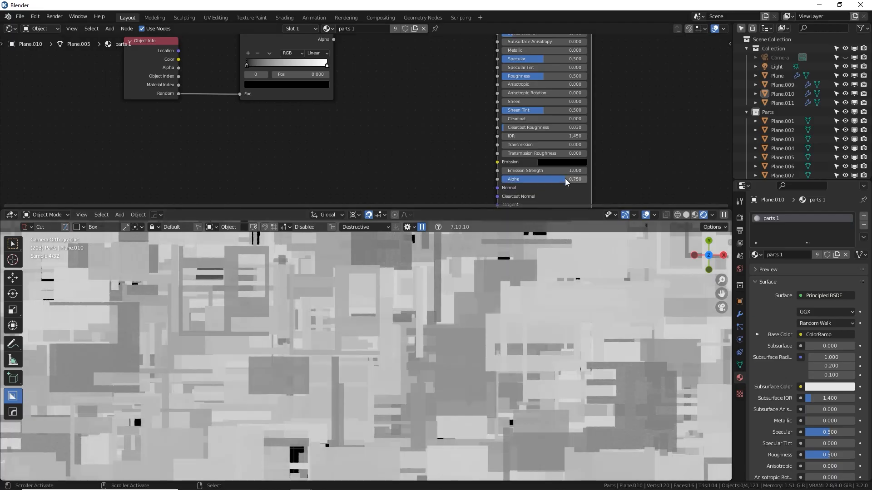
shift+middle_drag(304, 375, 464, 383)
scroll(392, 367, up, 3)
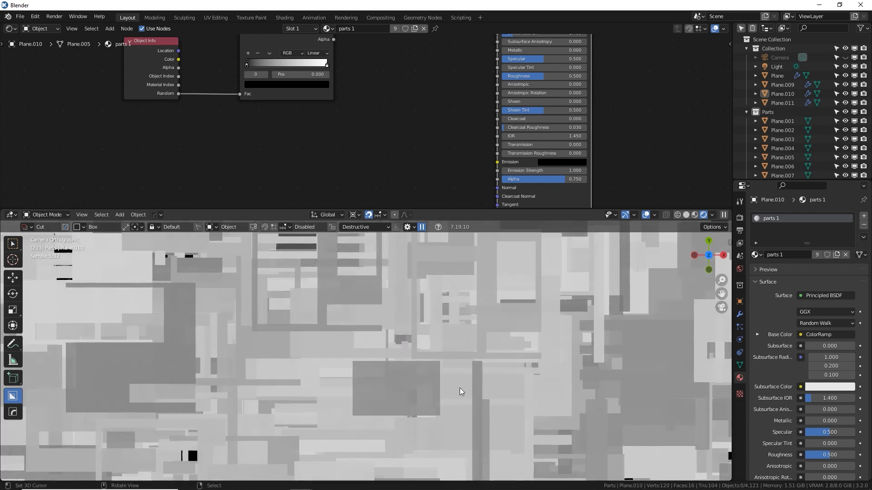
scroll(437, 372, down, 8)
Select the upper-left scattered plane, show its Geometry Nodes in the node editor, and lower the Density Factor to 0.040
right_click(383, 307)
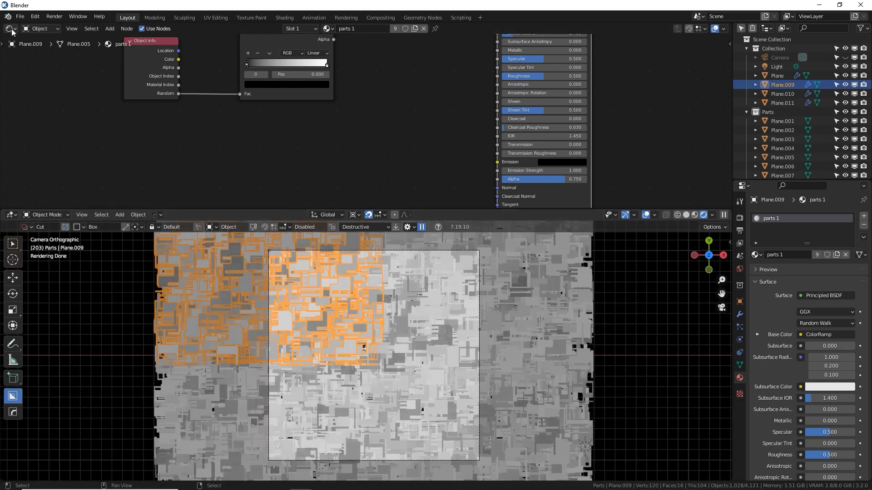
click(9, 28)
click(56, 117)
drag(358, 124, 341, 123)
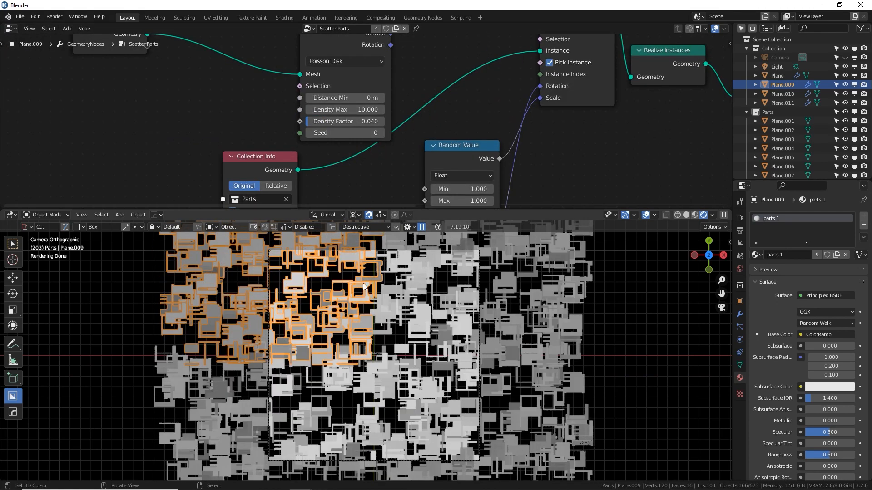
key(alt+a)
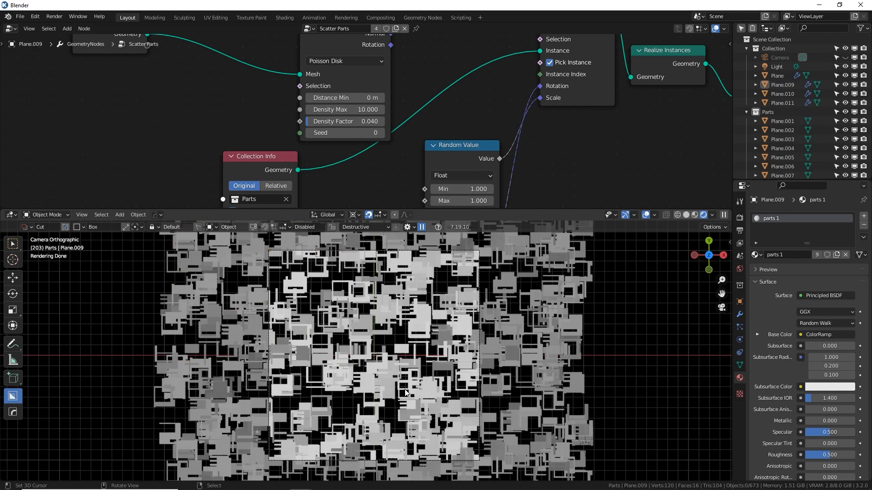
Set the Random Value node's Min to 0.180 and Max to 2.030, and raise the point distribution's Density Factor to 0.187
click(350, 318)
middle_drag(350, 318, 376, 301)
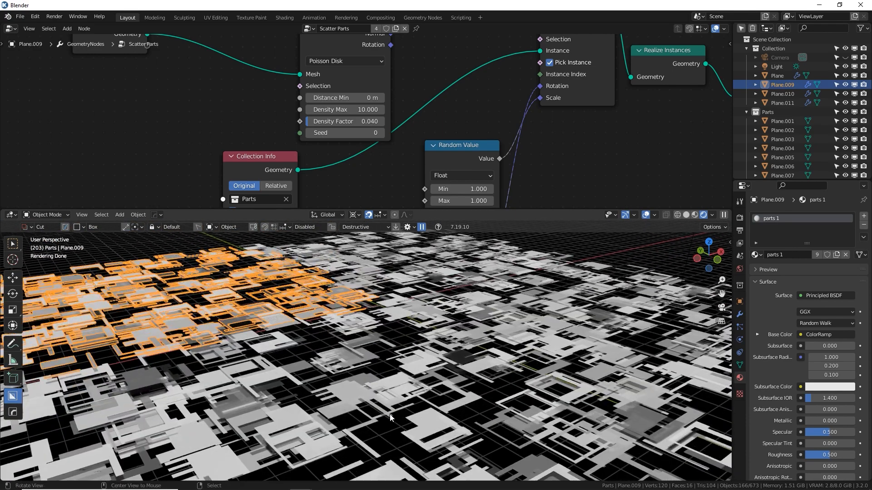
middle_drag(389, 414, 388, 296)
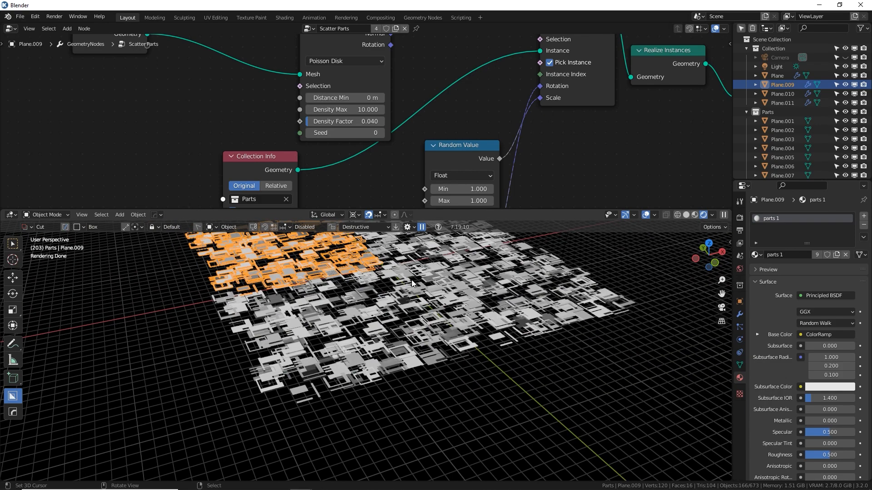
key(KP_0)
scroll(494, 162, up, 3)
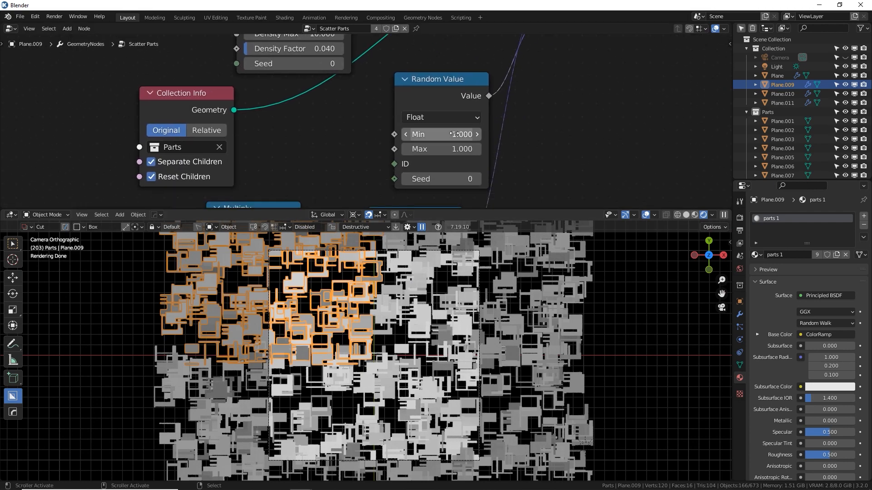
drag(454, 135, 497, 149)
middle_drag(358, 99, 378, 145)
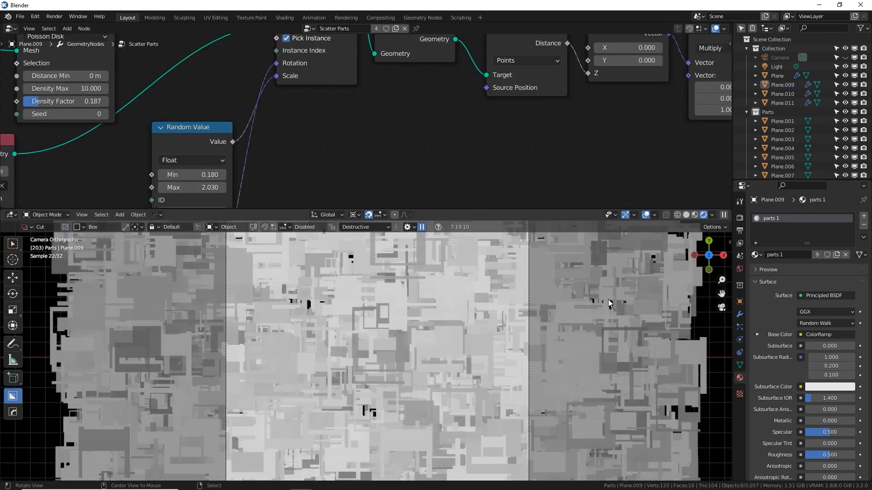
Check the tiling around the camera frame and render the pattern with its varied part sizes
scroll(609, 299, down, 5)
shift+middle_drag(530, 329, 532, 380)
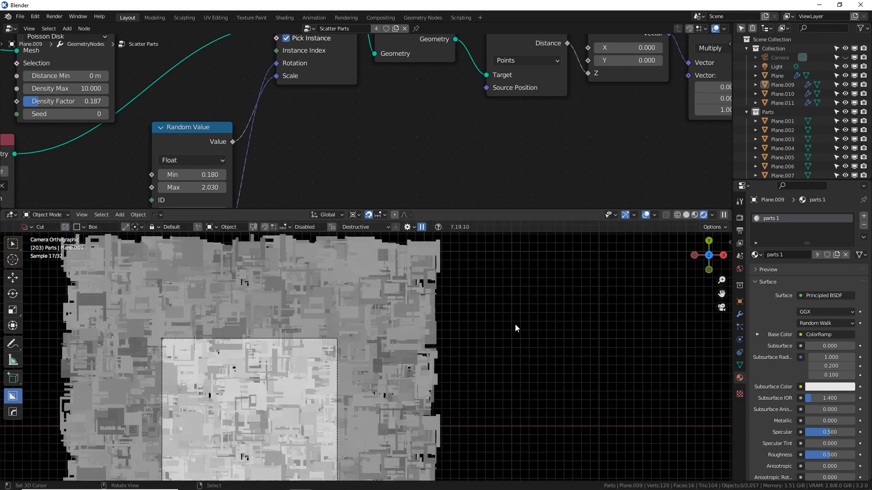
shift+middle_drag(364, 385, 436, 315)
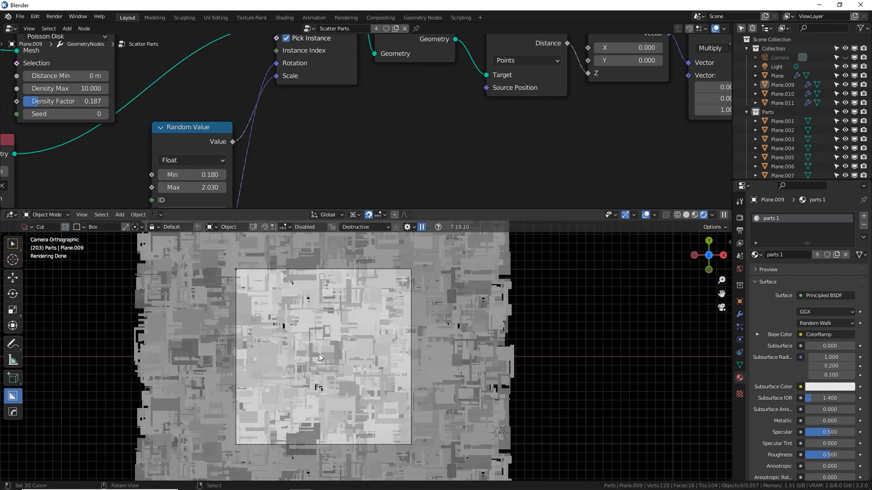
shift+middle_drag(309, 341, 344, 338)
scroll(326, 336, up, 1)
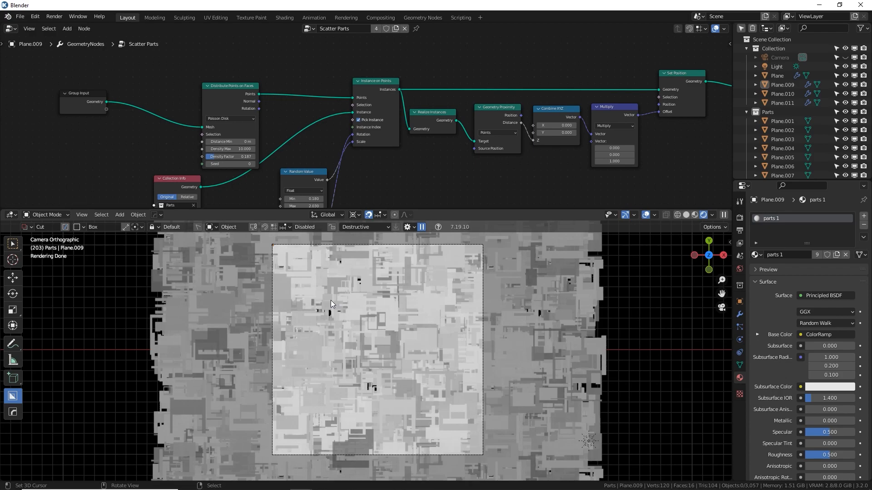
key(F11)
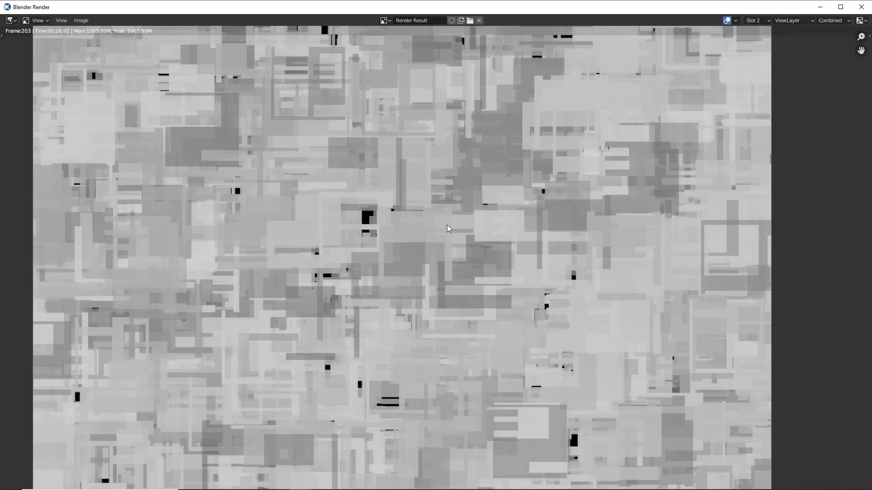
key(F12)
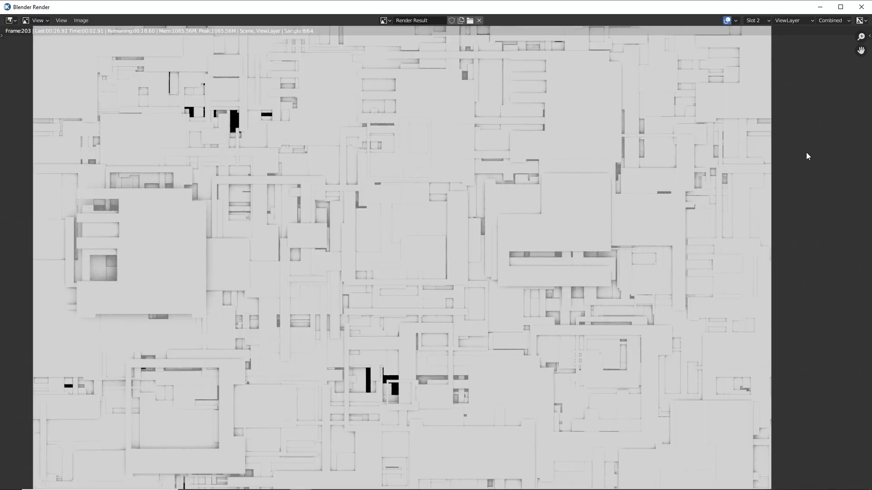
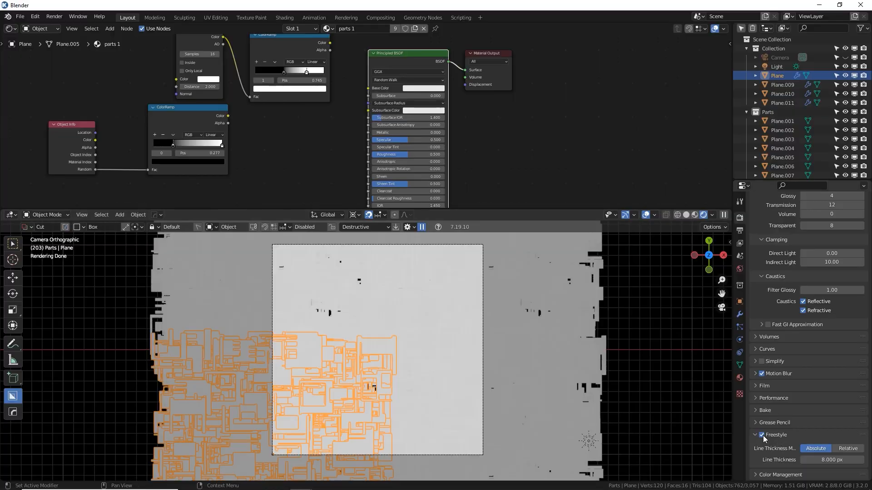
Turn off Freestyle and darken the Principled BSDF's Base Color to a medium gray
click(761, 435)
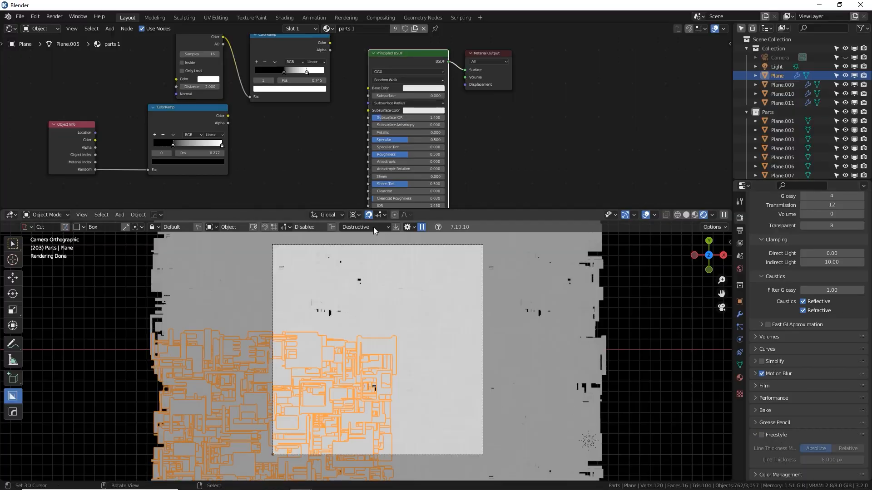
scroll(356, 109, down, 5)
drag(435, 169, 417, 169)
middle_drag(370, 93, 364, 145)
click(430, 65)
drag(477, 79, 476, 95)
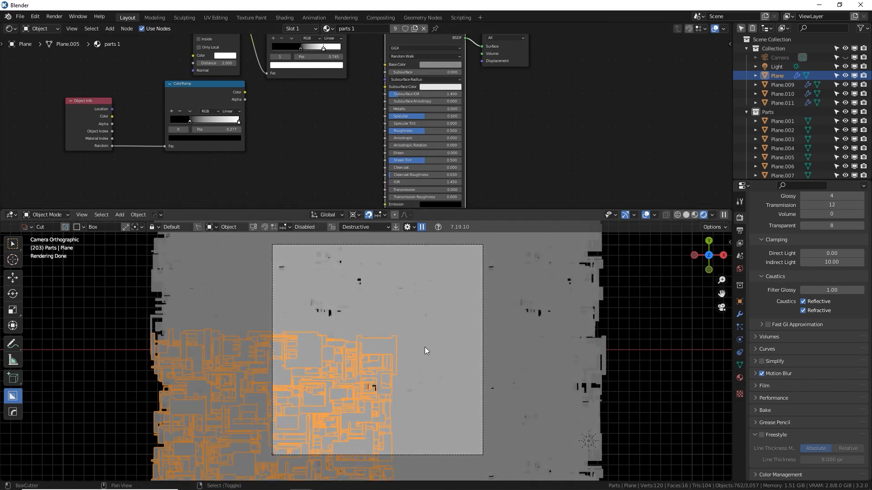
Leave the camera view, add a mesh plane, and move it down along Z beneath the scattered parts
key(KP_0)
scroll(407, 356, up, 1)
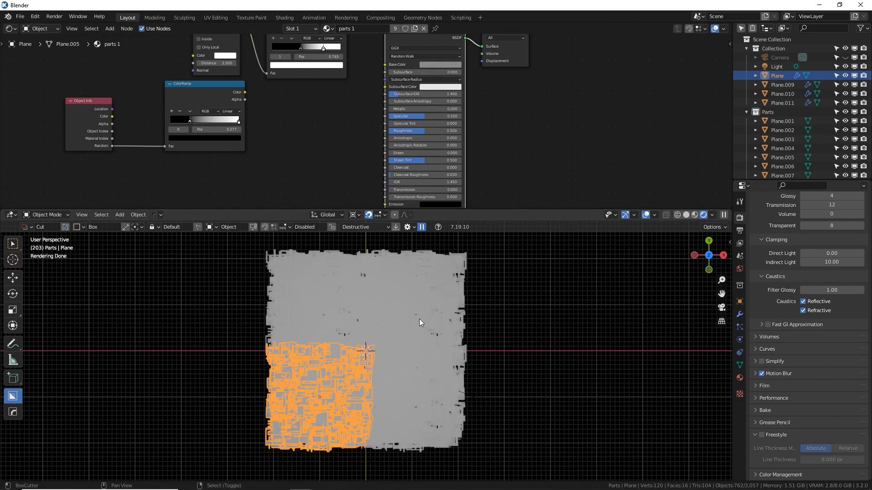
key(shift+a)
mouse_move(423, 288)
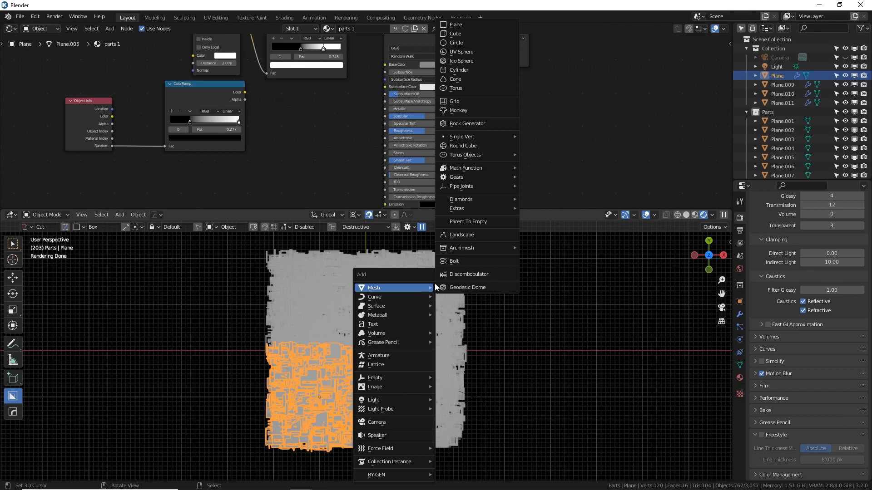
click(470, 25)
middle_drag(422, 334, 428, 250)
key(g)
key(z)
click(398, 370)
shift+middle_drag(399, 370, 408, 286)
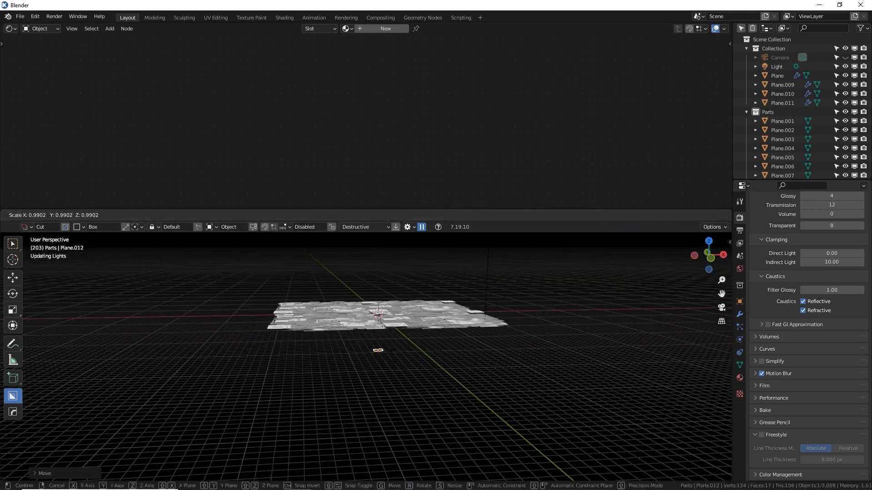
Change the transform pivot to Individual Origins and scale the new plane up to a large sheet beneath the scattered parts
click(349, 214)
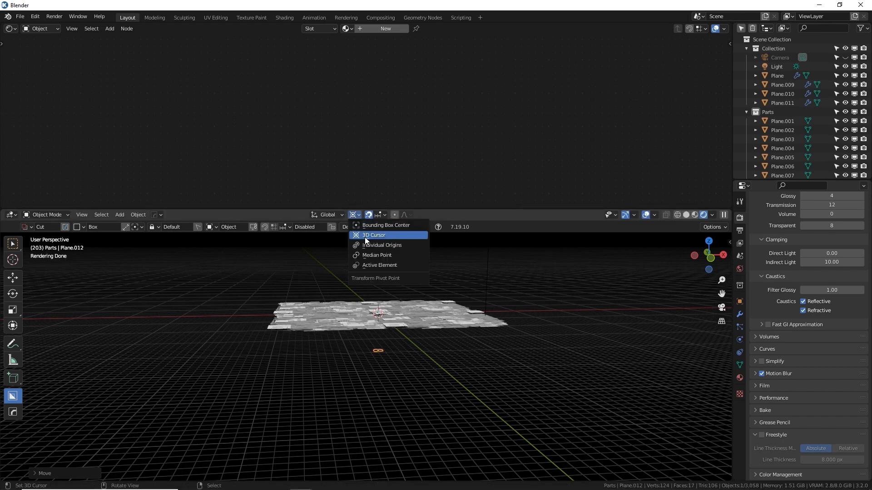
click(369, 242)
key(s)
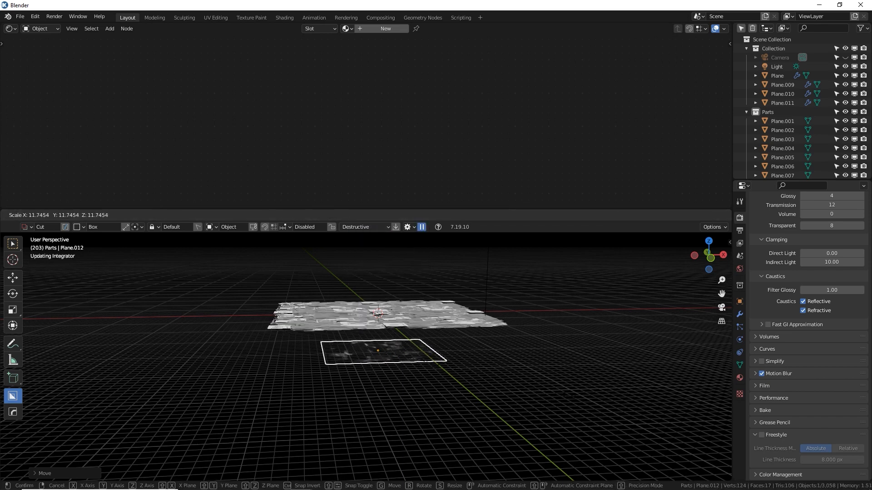
click(614, 393)
Give the new lower plane its own material with an Emission surface
click(740, 377)
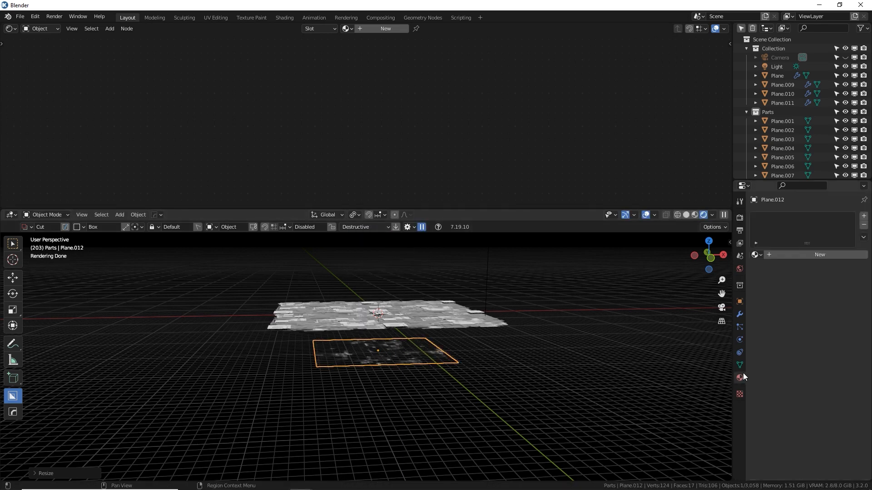
click(792, 254)
click(813, 291)
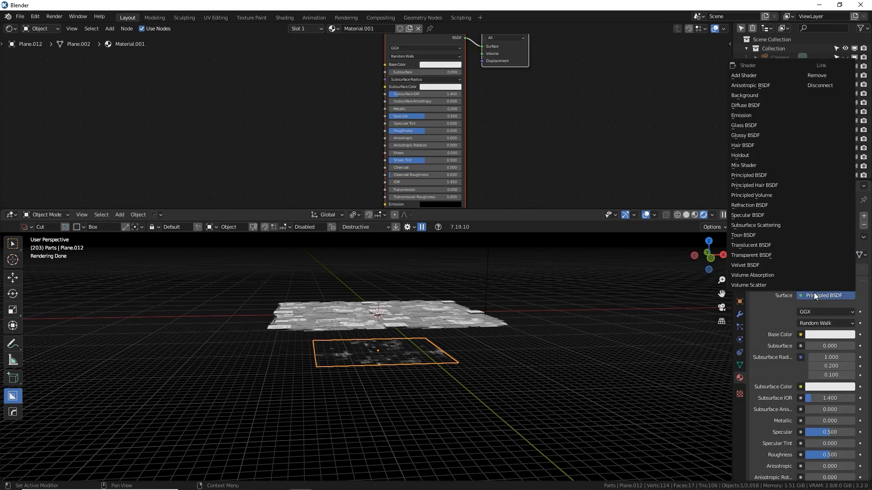
click(813, 236)
Make the lower plane's emission color a bright orange-red and set its Strength to 2
click(827, 311)
click(824, 312)
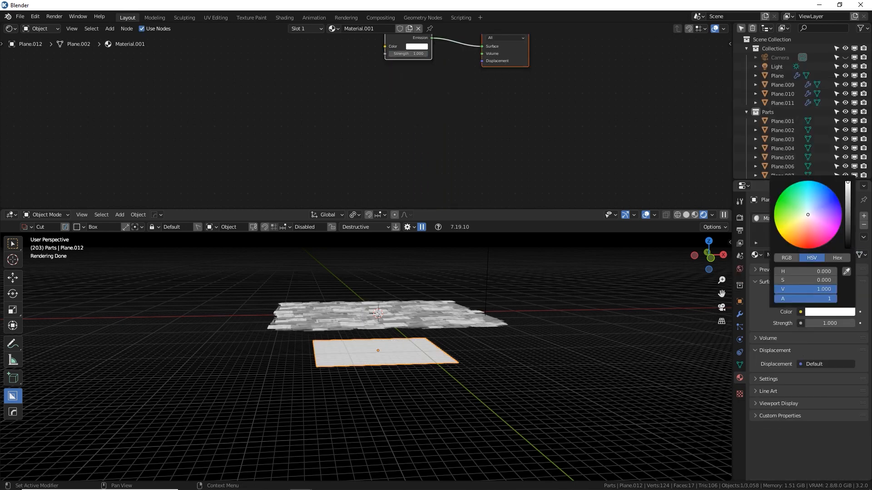
click(808, 238)
click(837, 323)
text(2)
key(Return)
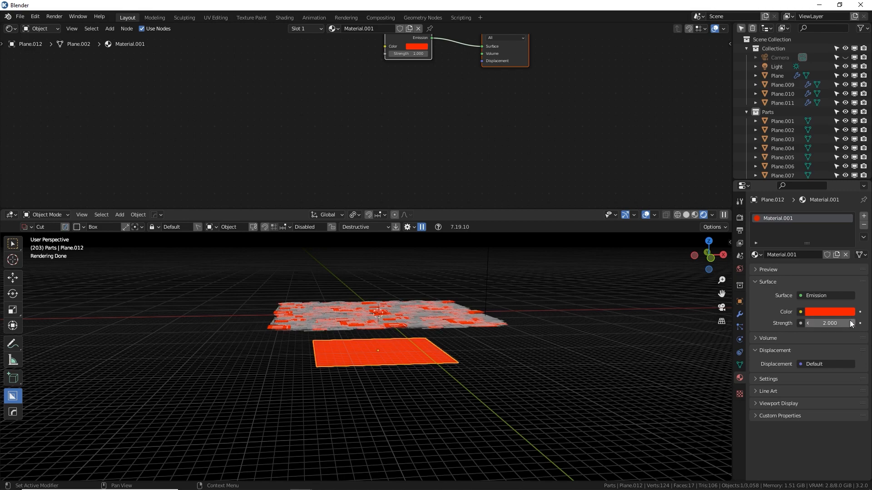
Return to the camera view, enlarge the viewport, and set the upper-right scattered plane's Principled BSDF Alpha to 0.600
key(KP_0)
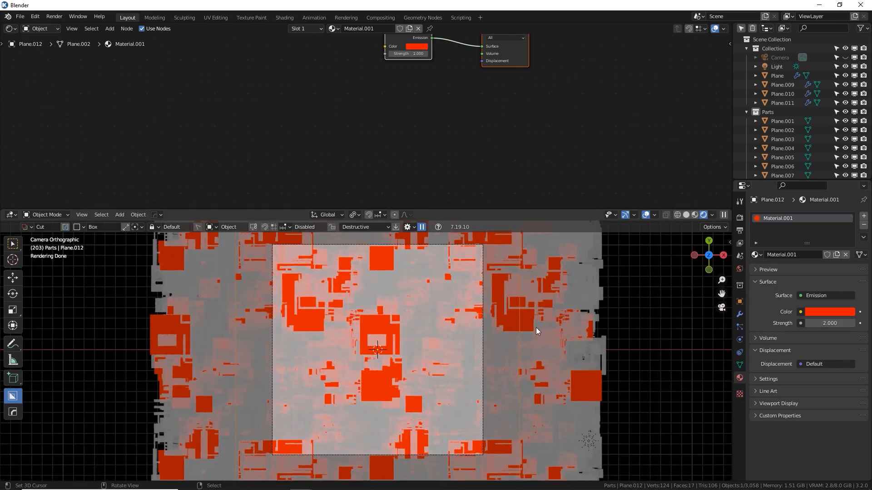
drag(509, 210, 495, 107)
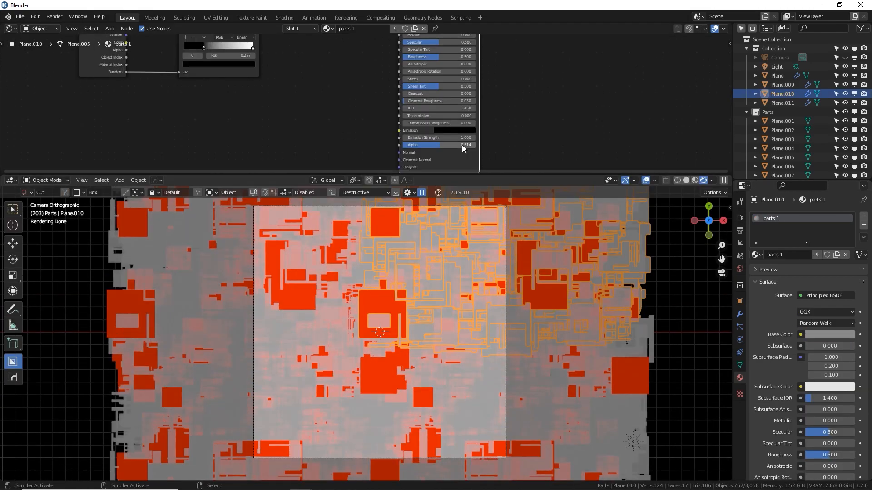
drag(472, 145, 446, 145)
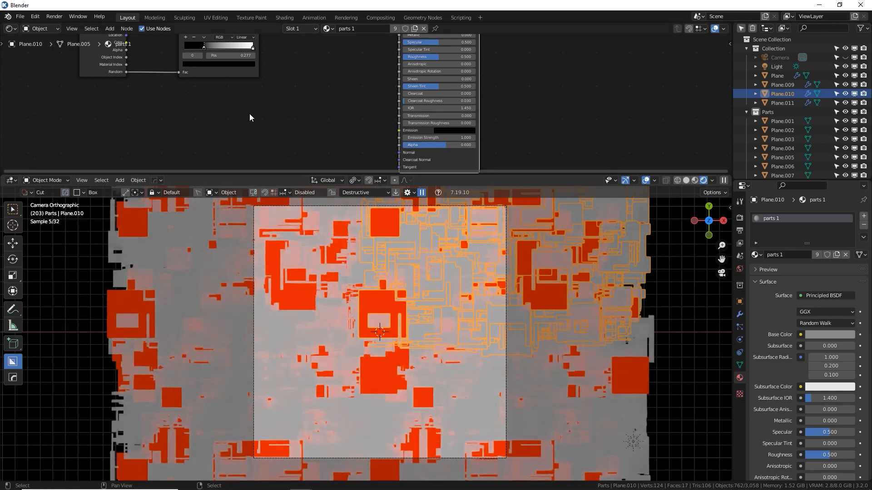
Split the node editor in two and show the Scatter Parts geometry nodes beside the shader nodes
drag(2, 26, 382, 30)
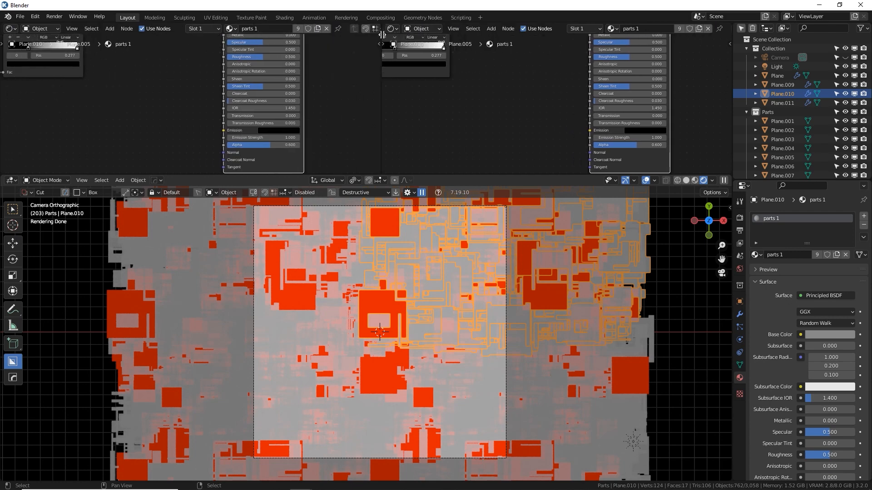
click(9, 28)
click(37, 114)
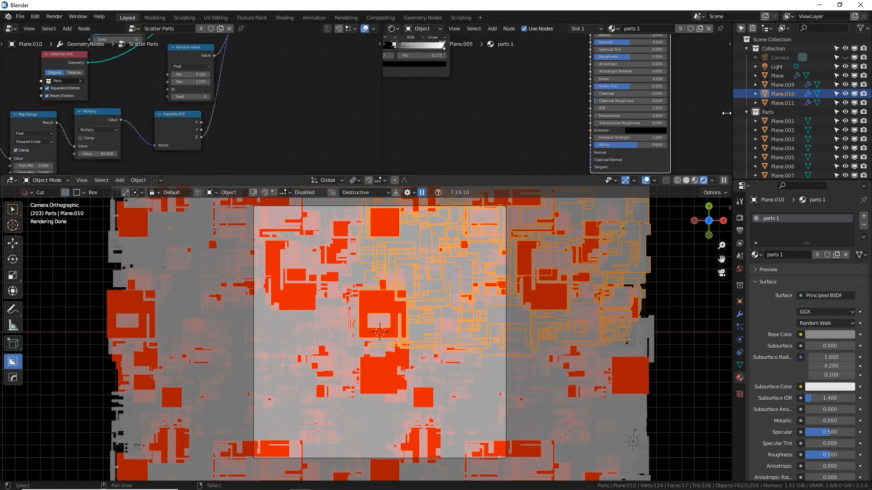
Set the Density Factor of the Poisson Disk point distribution in the Scatter Parts nodes to 0.793
middle_drag(146, 94, 303, 138)
scroll(273, 128, up, 4)
drag(297, 84, 334, 83)
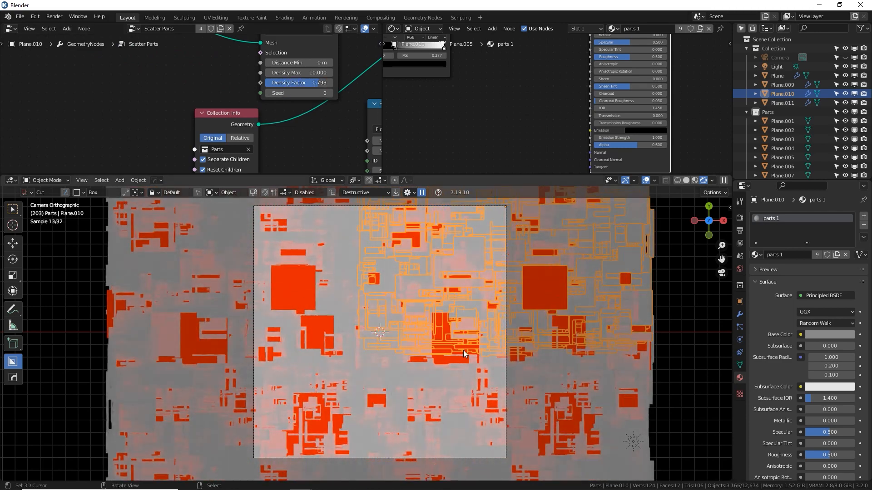
Move the eight source parts, Plane.001 to Plane.008, along the X axis clear of the scattered planes
key(alt+a)
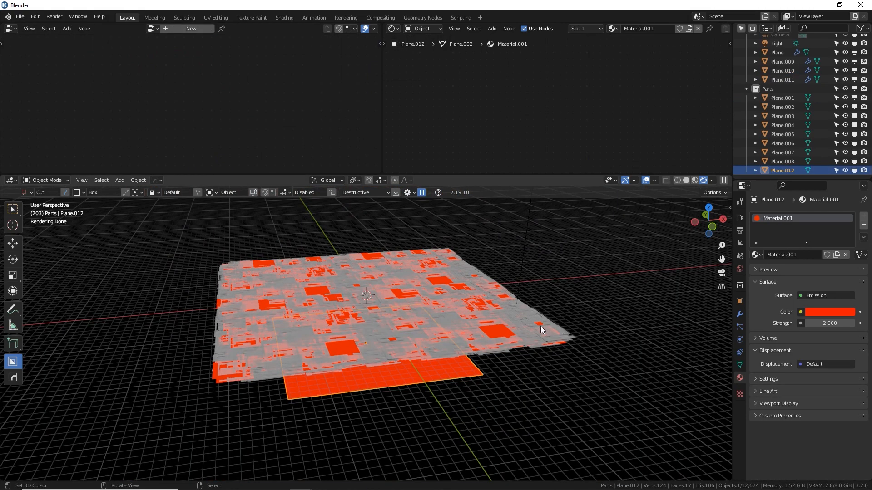
middle_drag(540, 326, 475, 255)
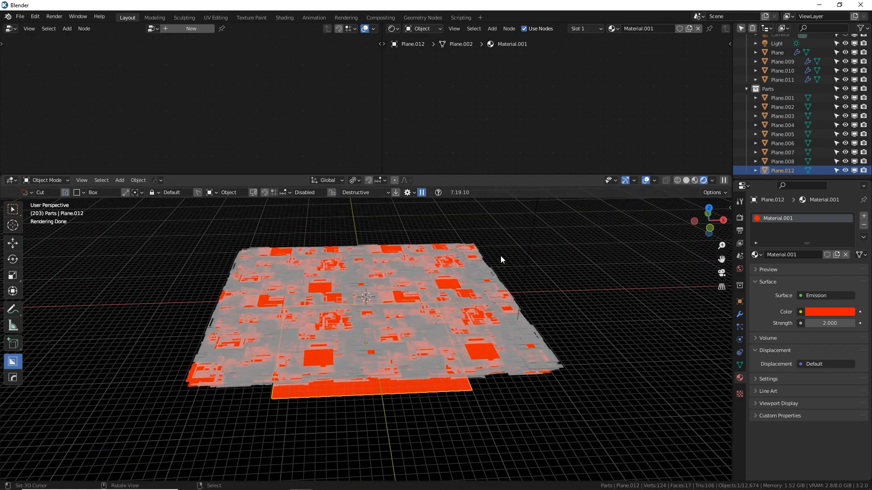
click(778, 98)
shift+click(773, 162)
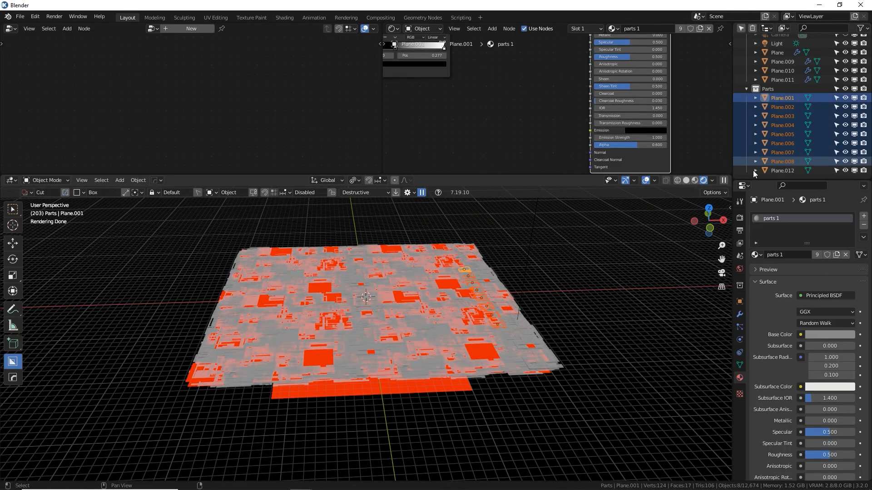
key(g)
key(x)
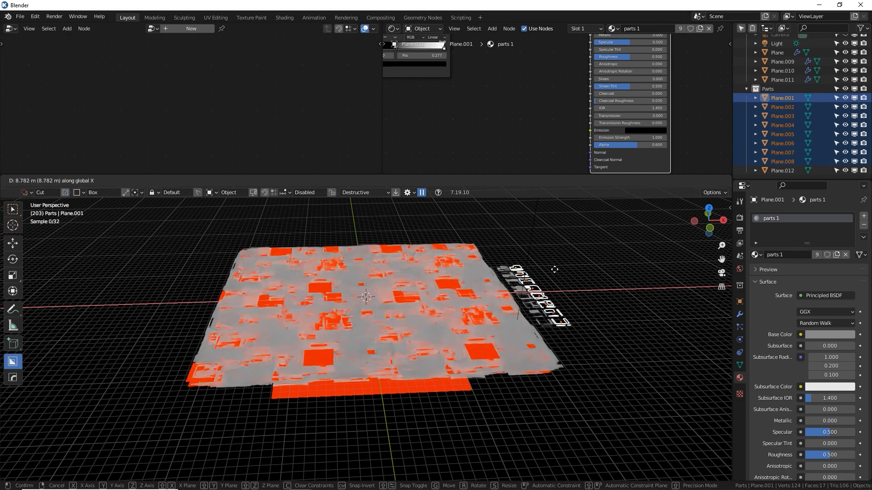
click(572, 270)
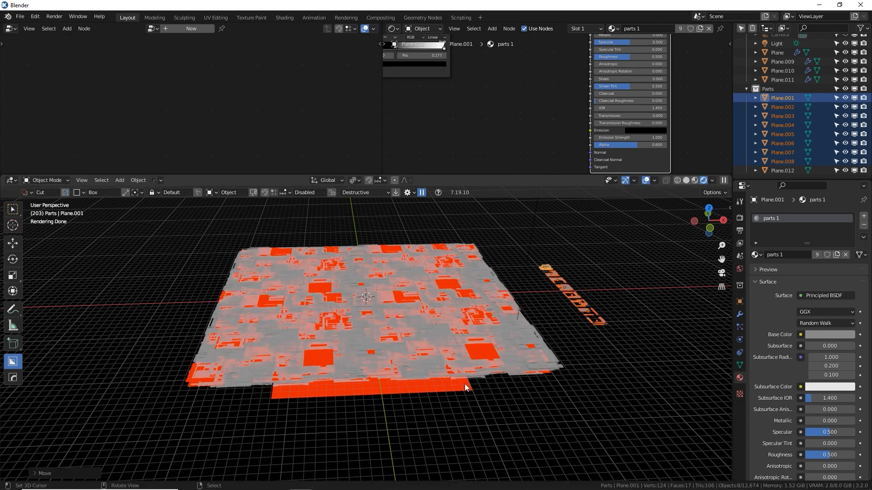
Rename the emissive lower plane as Underglow and move it out of Parts into the collection named Collection
right_click(445, 386)
middle_drag(432, 394, 419, 370)
scroll(317, 314, up, 2)
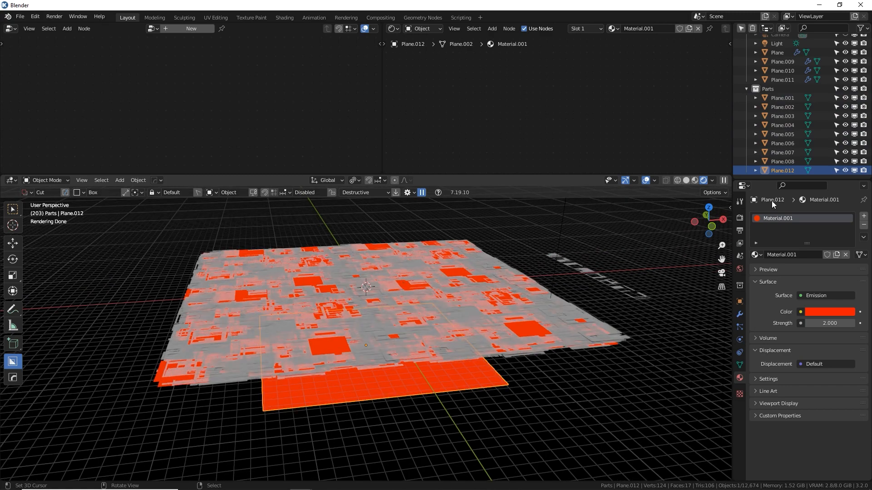
drag(778, 180, 778, 241)
double_click(788, 194)
text(Under)
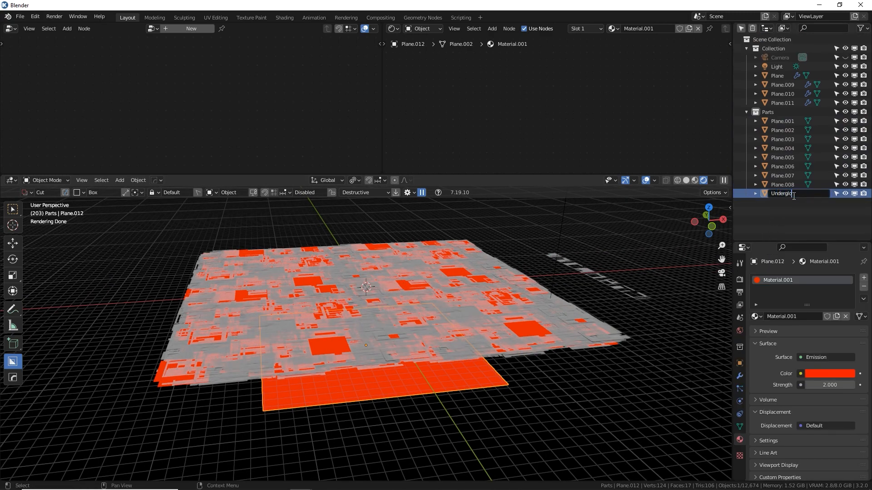
text(glow)
key(Return)
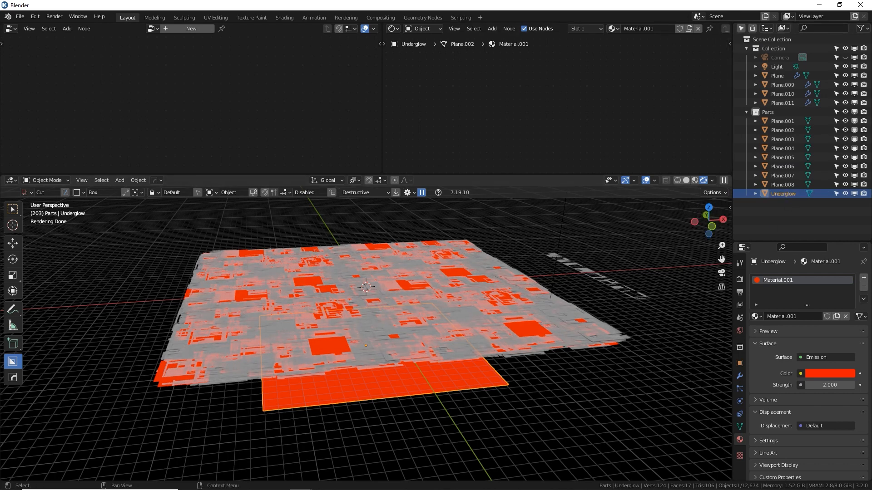
key(m)
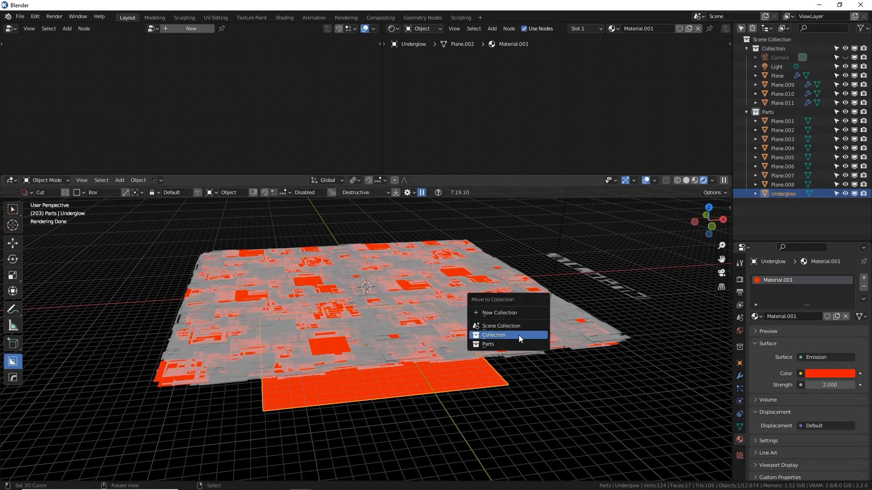
click(519, 335)
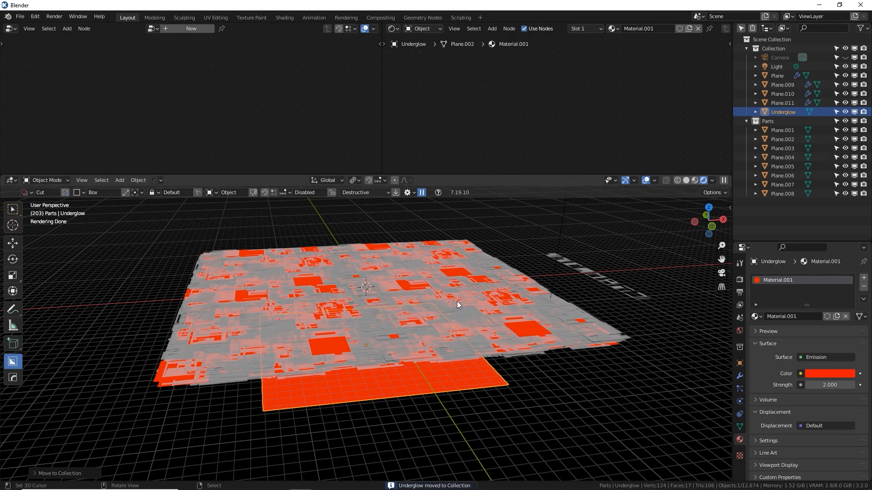
Switch the viewport display of the lower-right scattered plane's Geometry Nodes modifier off and on, and return to the camera view
scroll(447, 317, up, 2)
click(525, 323)
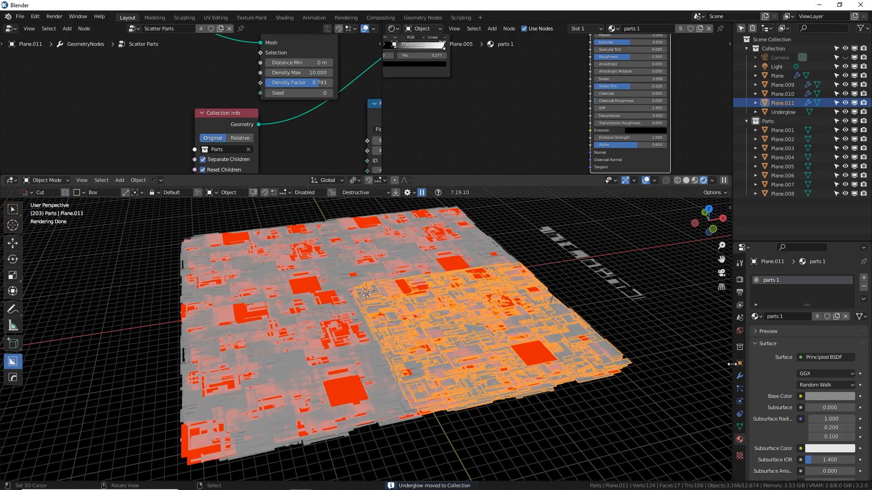
click(739, 376)
click(822, 313)
click(823, 313)
middle_drag(420, 362, 394, 323)
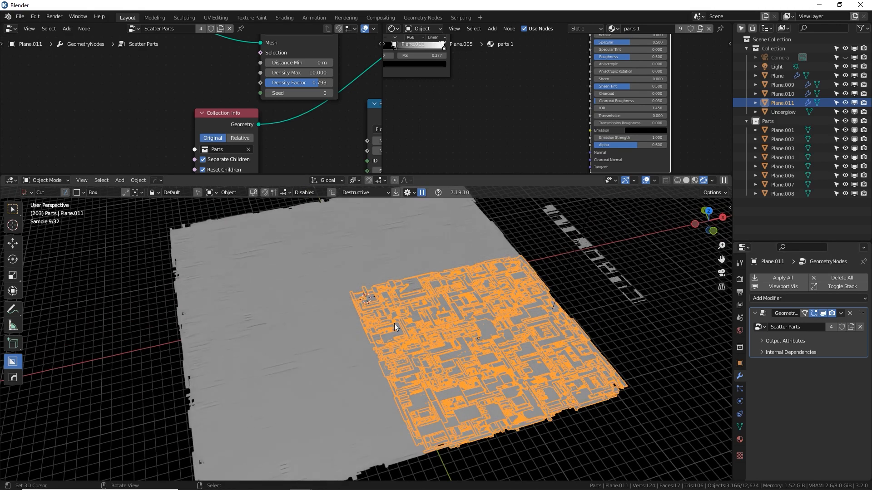
key(KP_0)
scroll(396, 323, up, 2)
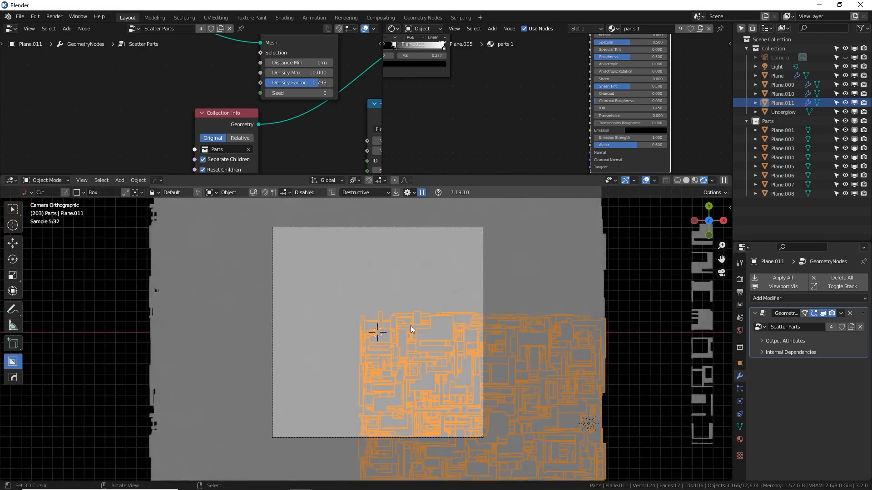
scroll(411, 326, up, 2)
key(alt+a)
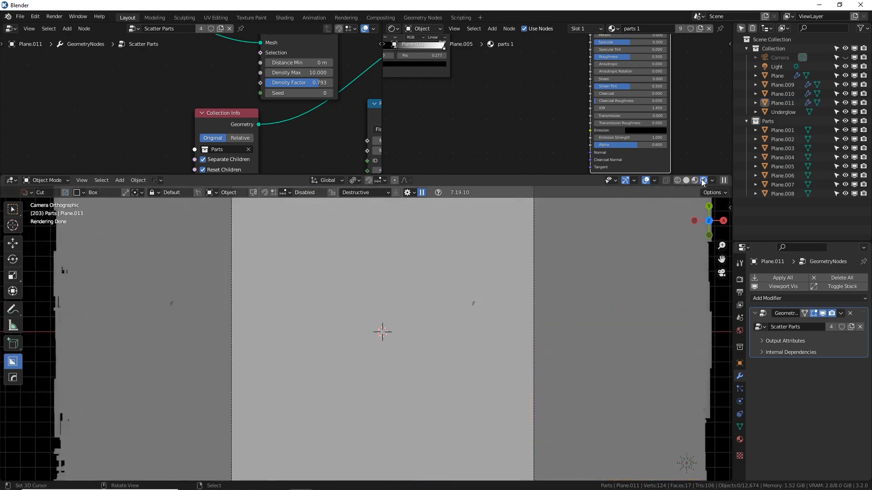
Lower the Density Factor in the upper-right plane's Scatter Parts nodes to open gaps over the glowing plane
click(556, 293)
scroll(319, 115, up, 3)
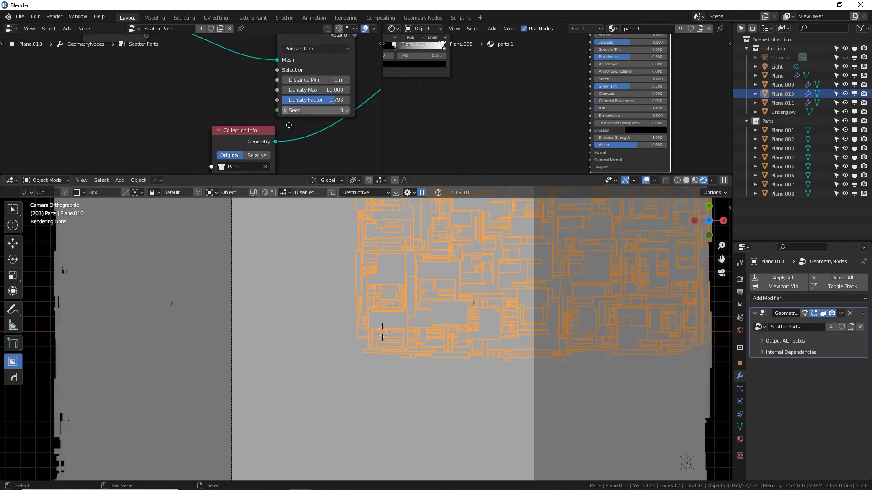
drag(319, 115, 278, 115)
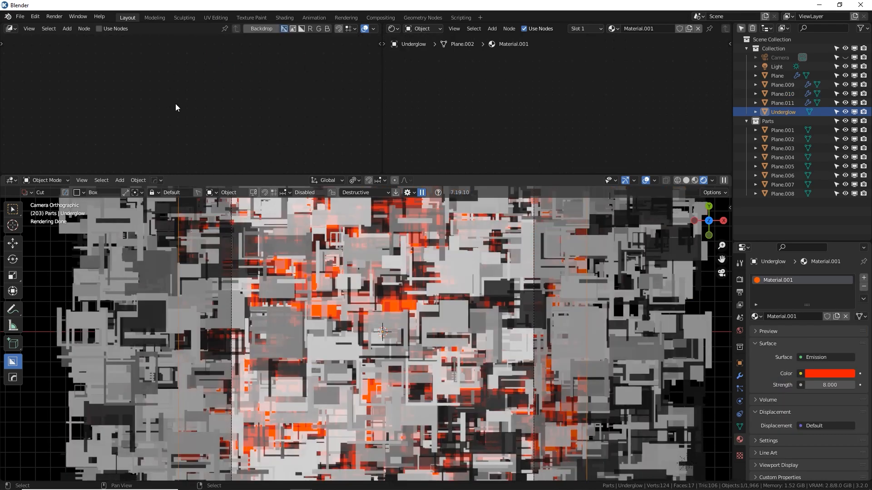
click(454, 318)
scroll(512, 121, up, 5)
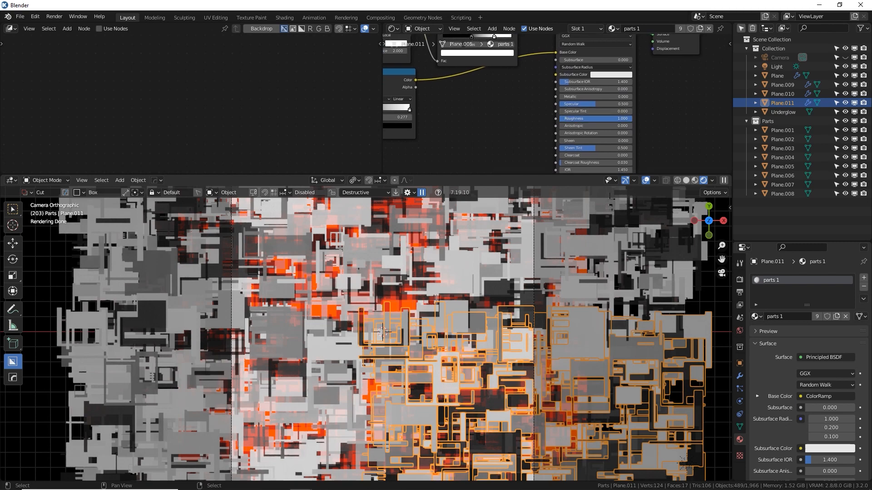
middle_drag(550, 145, 506, 74)
drag(568, 137, 491, 130)
right_click(492, 129)
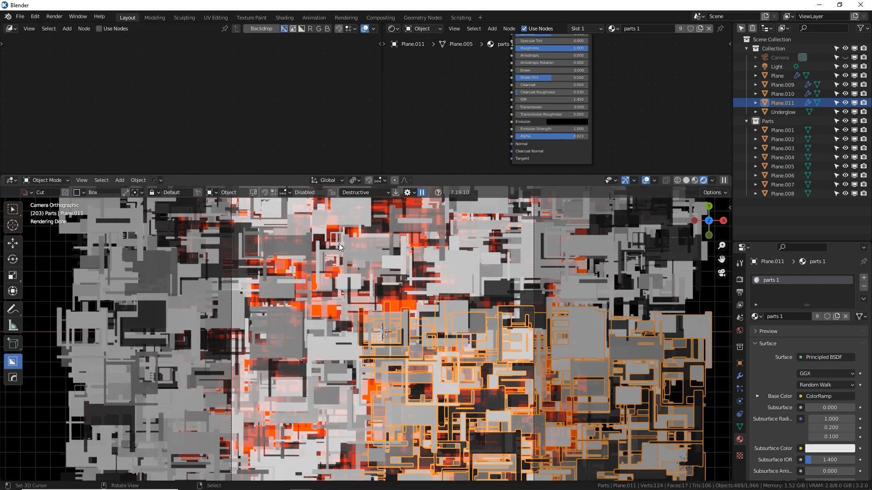
Enable the compositing nodes and render the image with the viewport in Material Preview shading
click(99, 29)
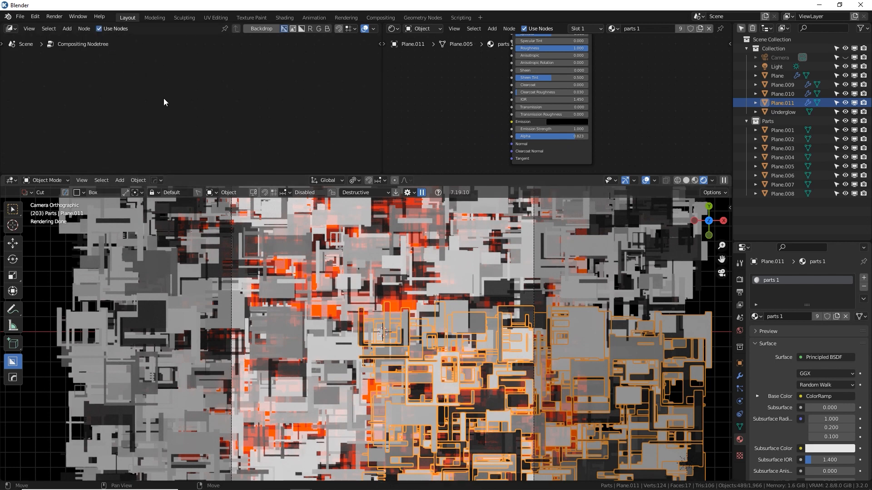
key(Home)
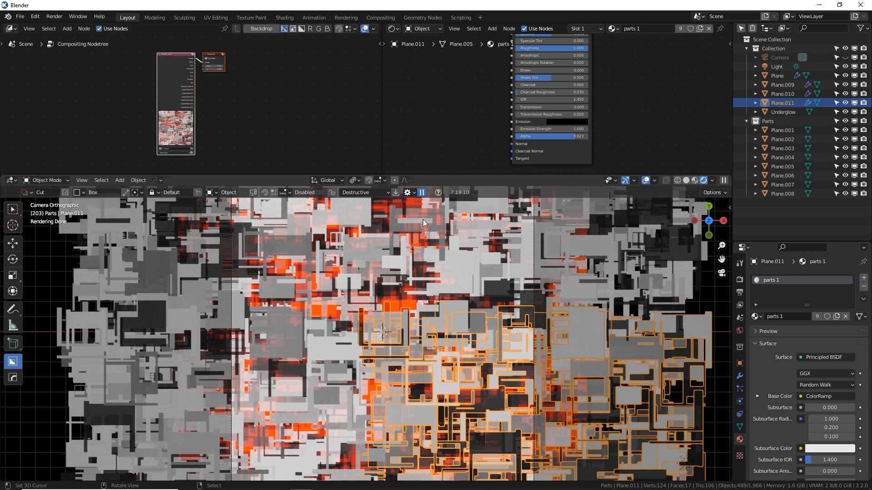
click(696, 178)
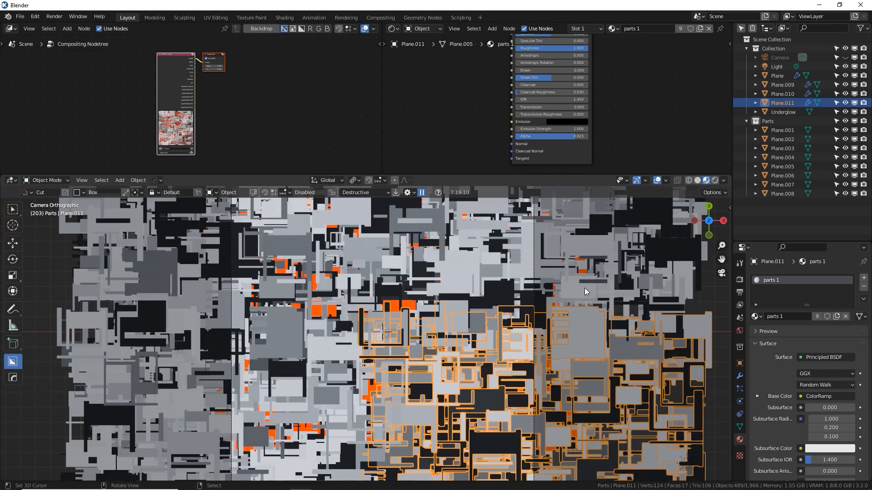
key(F12)
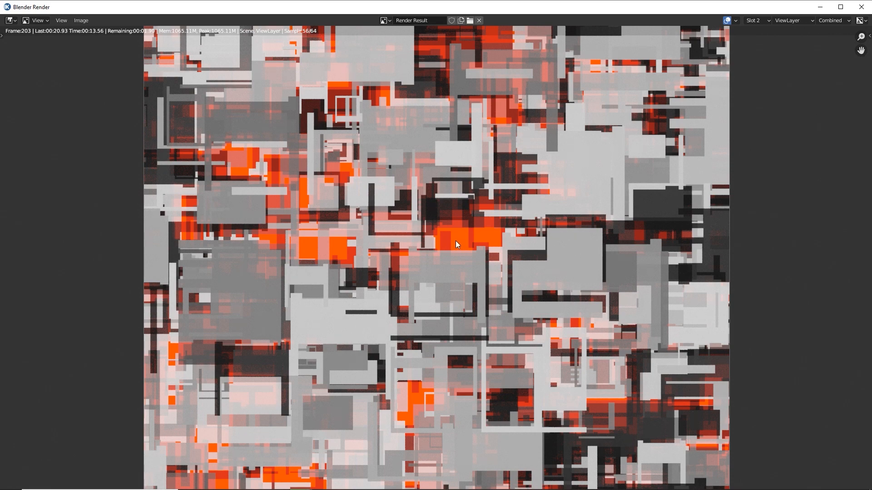
key(Escape)
Add a Glare node between the Render Layers and Composite nodes
key(shift+a)
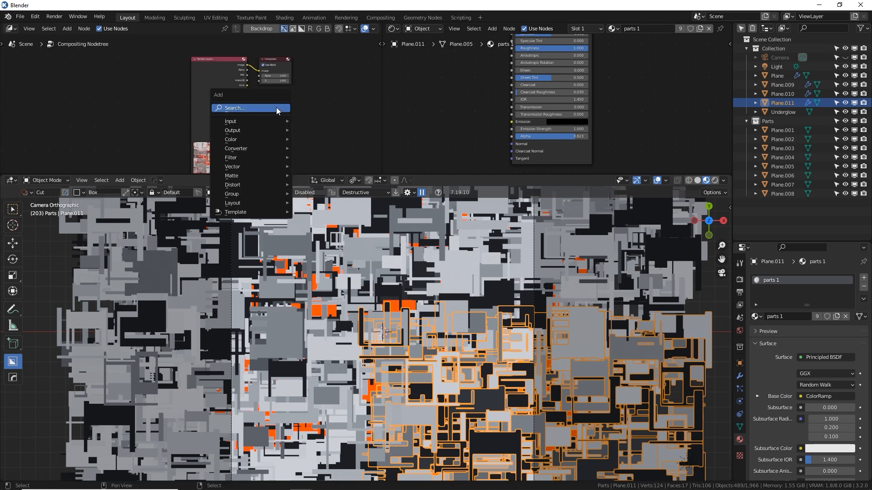
click(276, 108)
text(glare)
key(Return)
click(265, 67)
Set the Glare node to Fog Glow with a Threshold of 0.310
scroll(309, 104, up, 8)
middle_drag(358, 100, 256, 132)
click(262, 65)
click(261, 91)
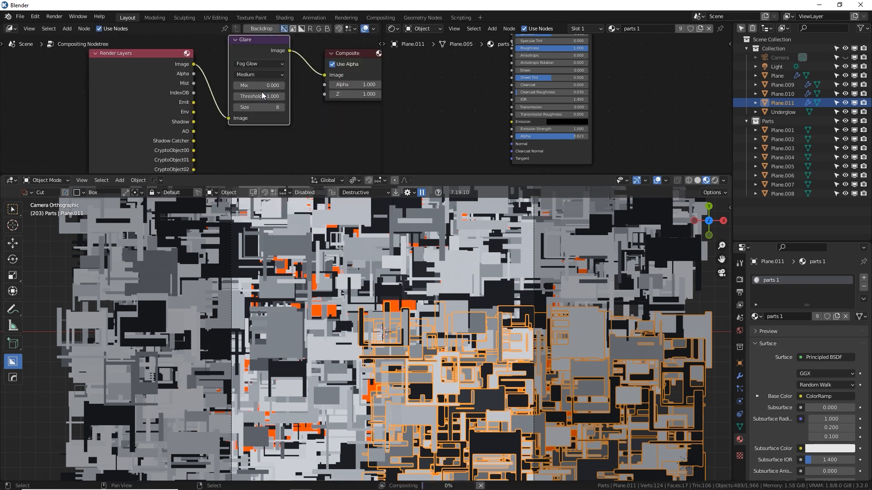
drag(268, 97, 237, 96)
View the composited render result to check the glare effect on the emissive areas
key(F11)
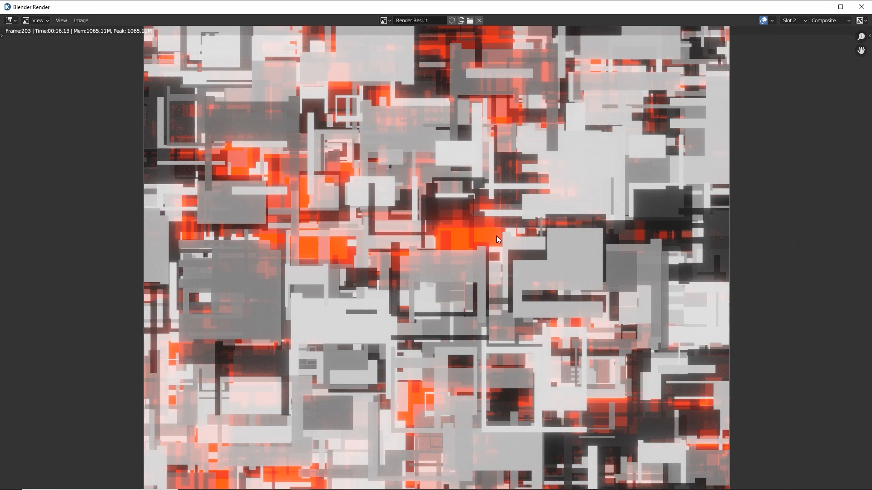
scroll(496, 236, down, 1)
key(F11)
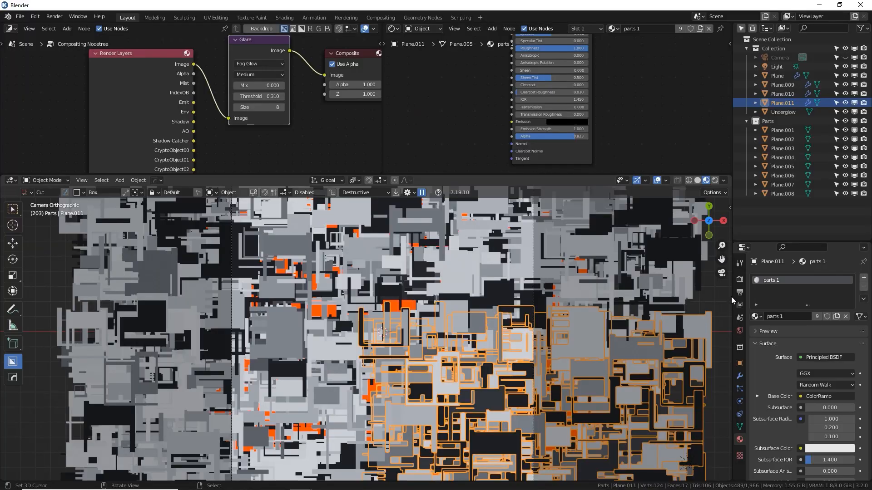
Look through the view layer's render passes, including the data, light and Cryptomatte passes
click(740, 305)
scroll(769, 361, down, 2)
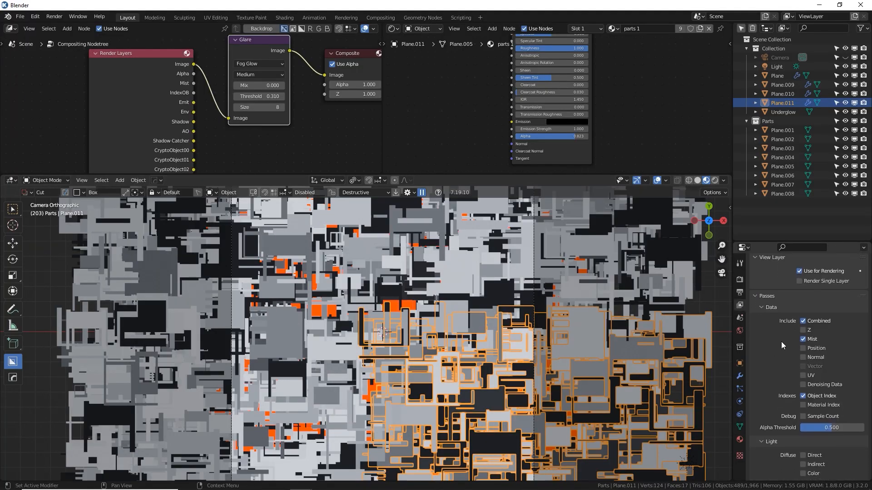
scroll(780, 345, down, 10)
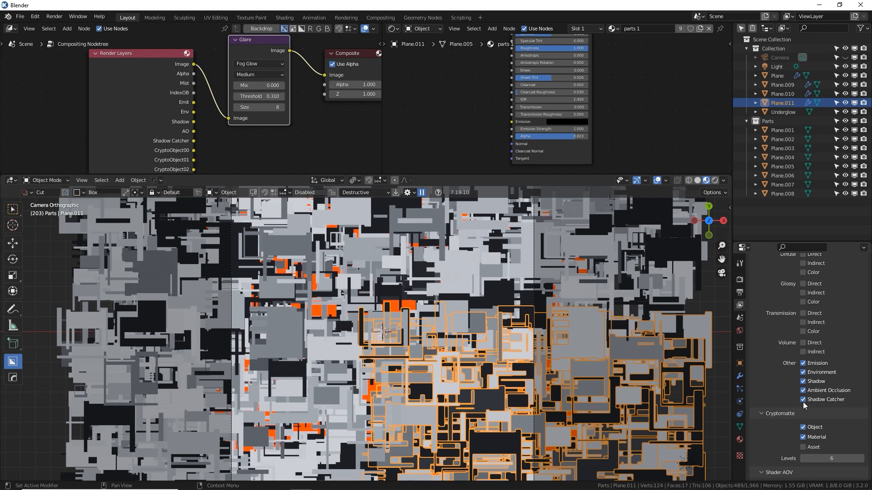
Inspect the render result's AO pass up close and switch the displayed pass to Mist
key(alt+Tab)
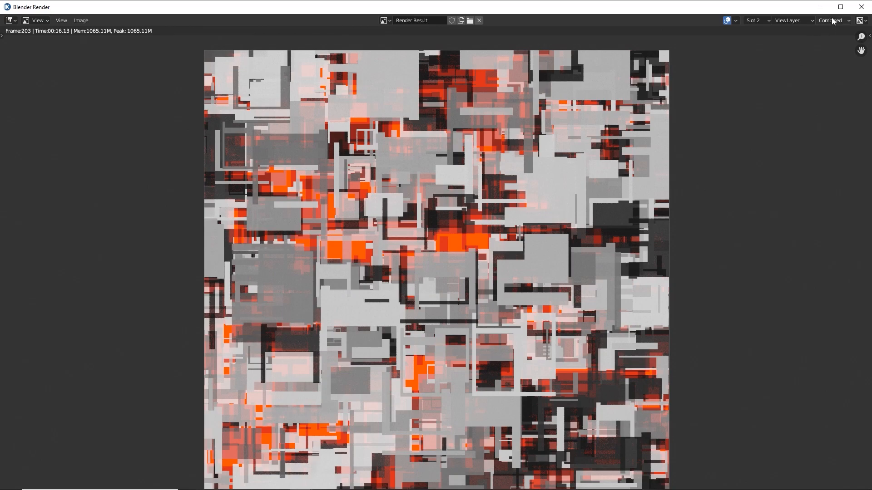
click(832, 20)
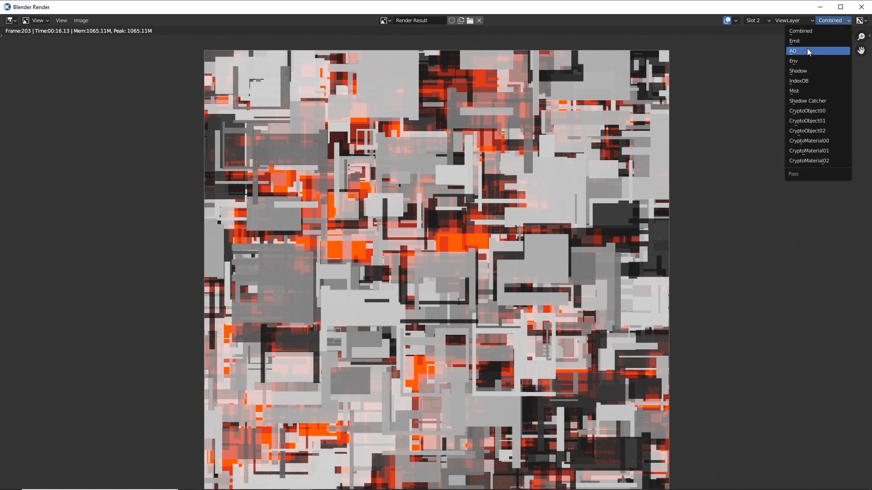
click(808, 50)
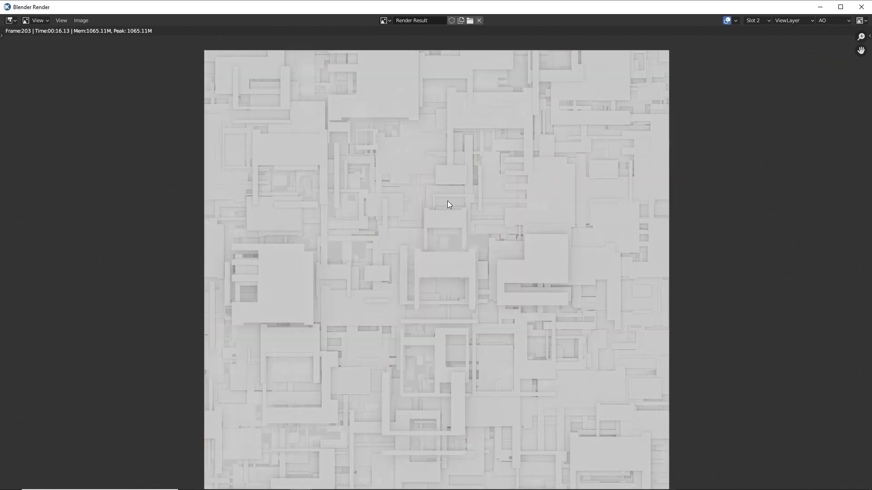
scroll(474, 235, up, 1)
scroll(476, 235, up, 2)
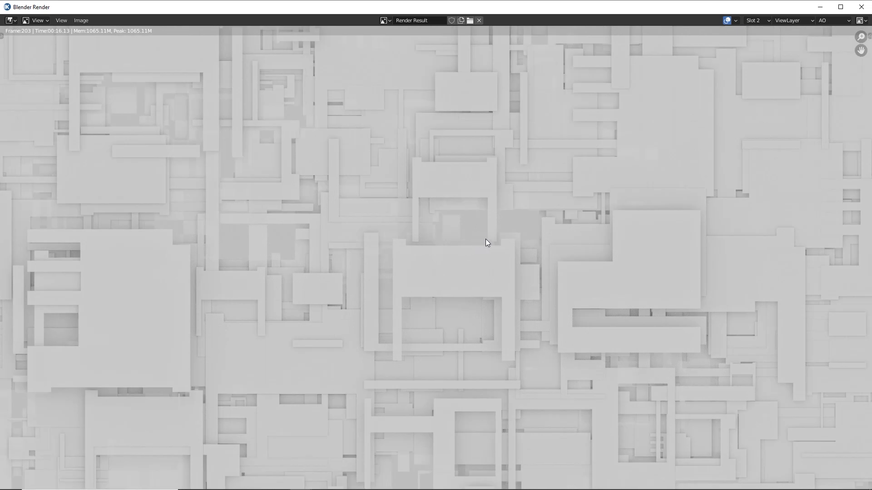
scroll(506, 227, down, 2)
click(820, 20)
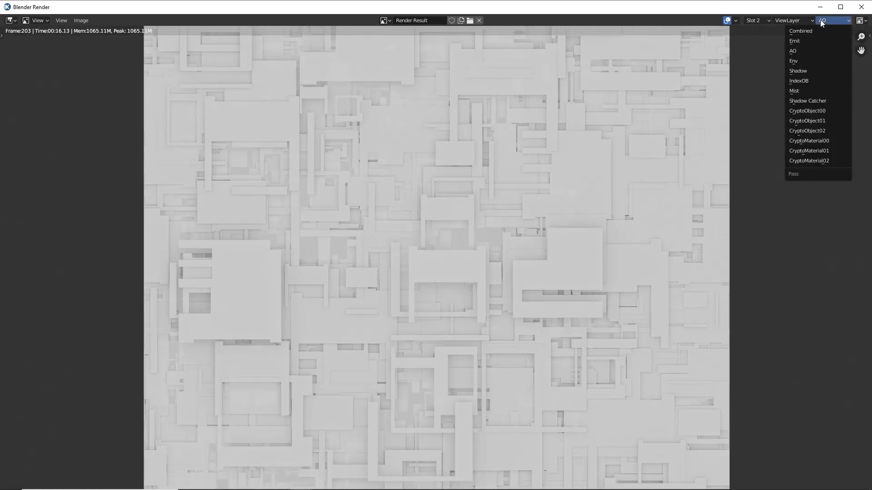
click(811, 91)
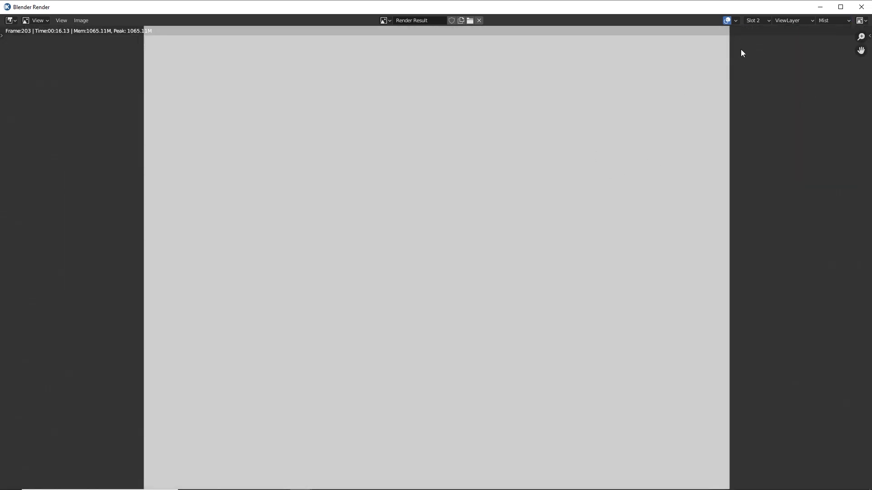
View the render result's Shadow and Emit passes and return to the scene
click(827, 23)
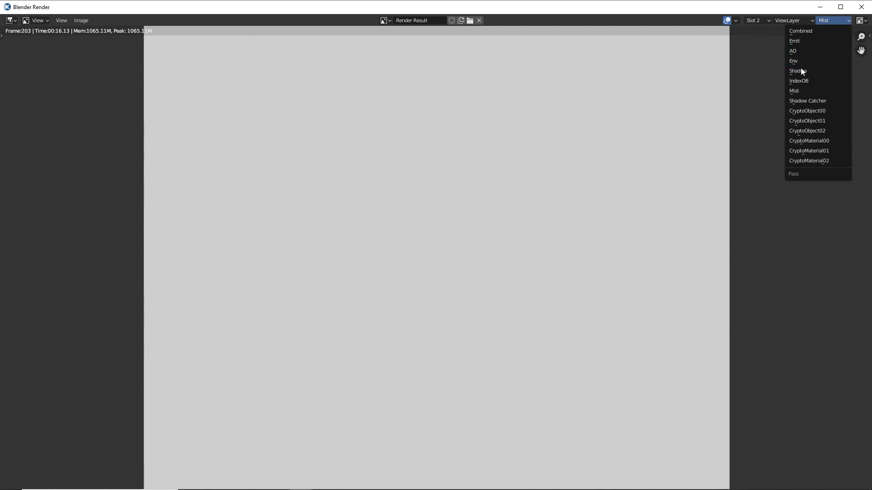
click(799, 70)
click(827, 23)
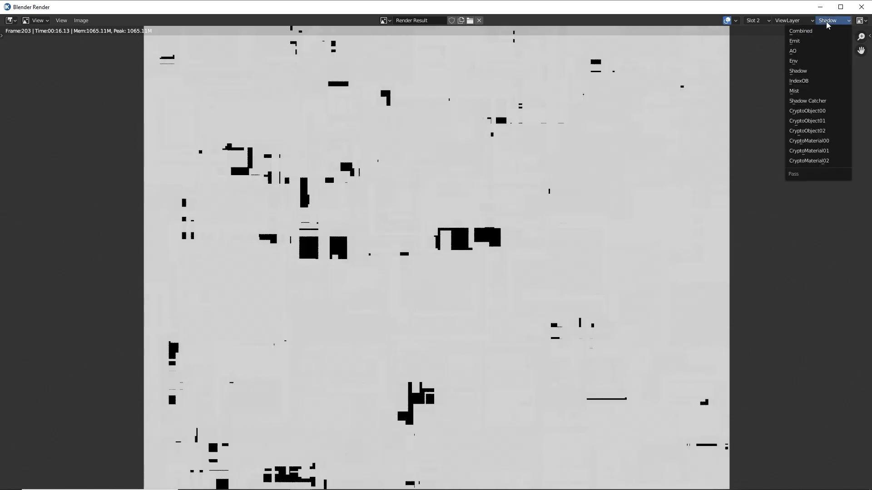
click(823, 43)
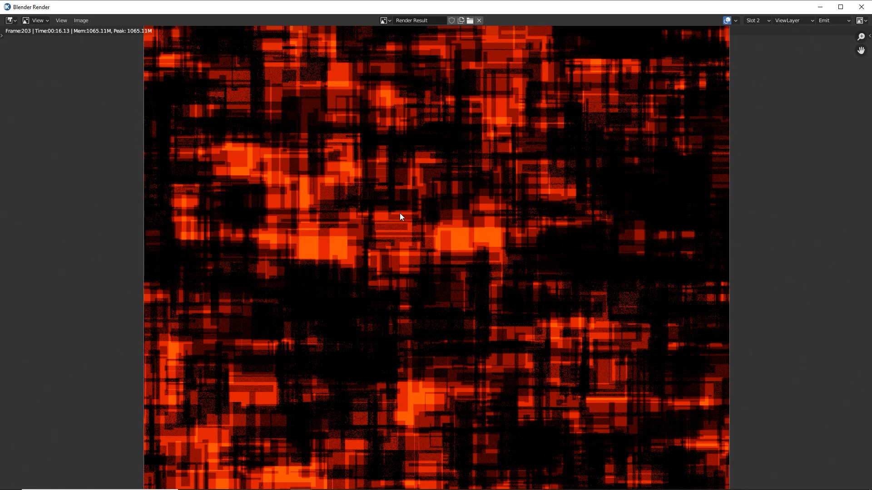
scroll(407, 242, down, 1)
key(Escape)
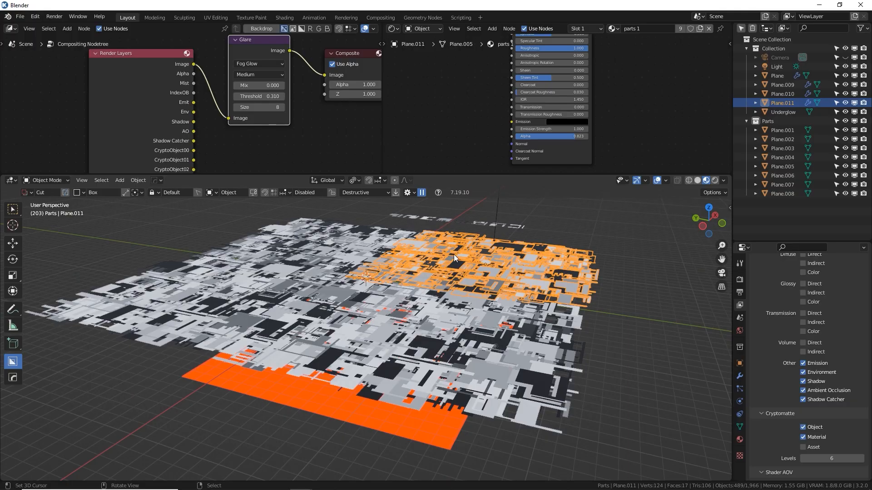
Examine the vertical spread of the scattered parts above the ground line from the front view
key(KP_1)
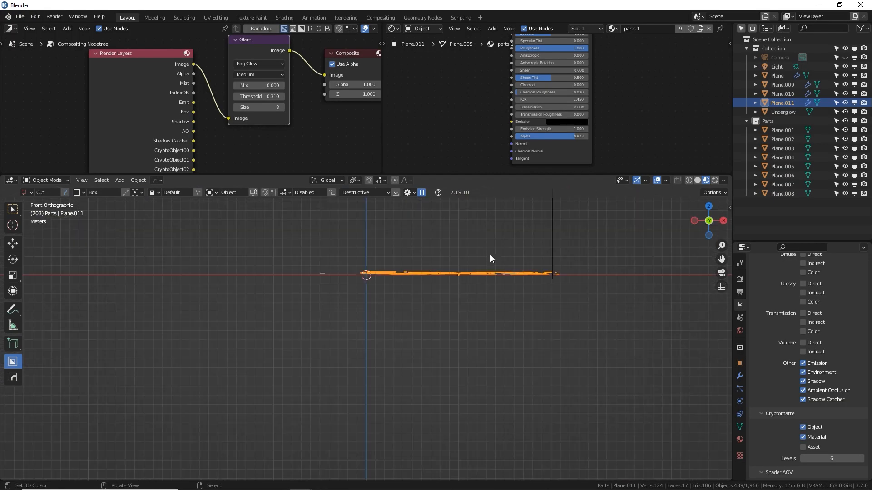
shift+middle_drag(489, 255, 407, 282)
scroll(391, 273, up, 5)
shift+middle_drag(359, 227, 366, 312)
scroll(364, 312, up, 10)
shift+middle_drag(369, 254, 405, 412)
shift+middle_drag(576, 247, 523, 293)
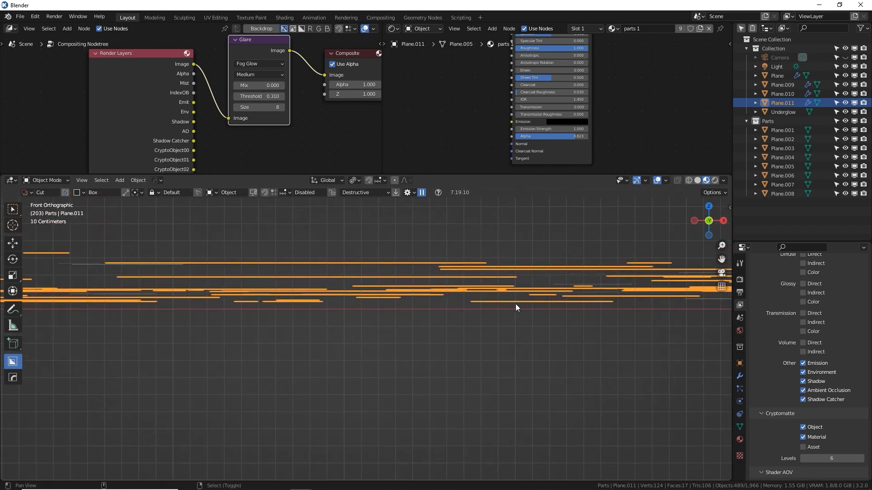
scroll(430, 284, down, 4)
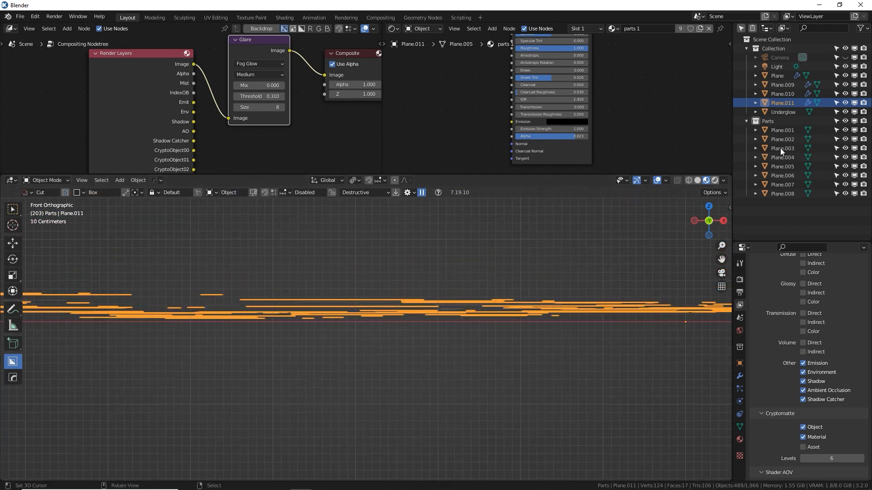
Unhide the camera and show its mist range through its viewport display settings
click(844, 57)
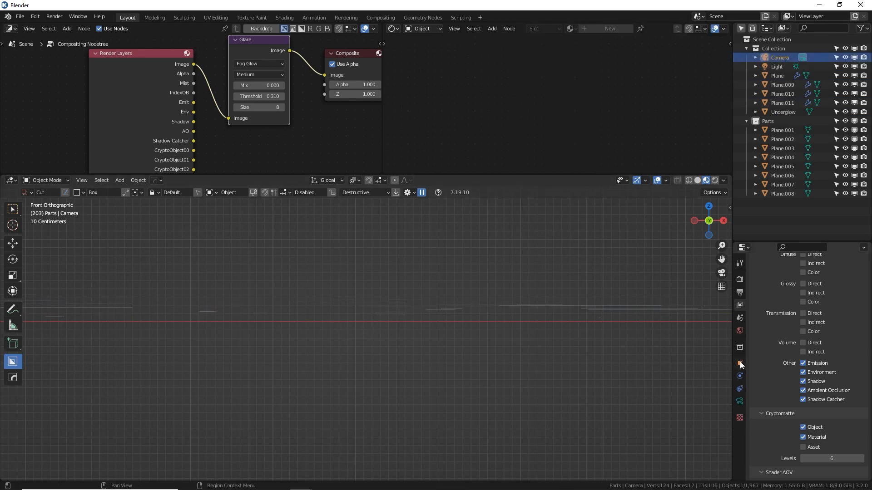
click(739, 400)
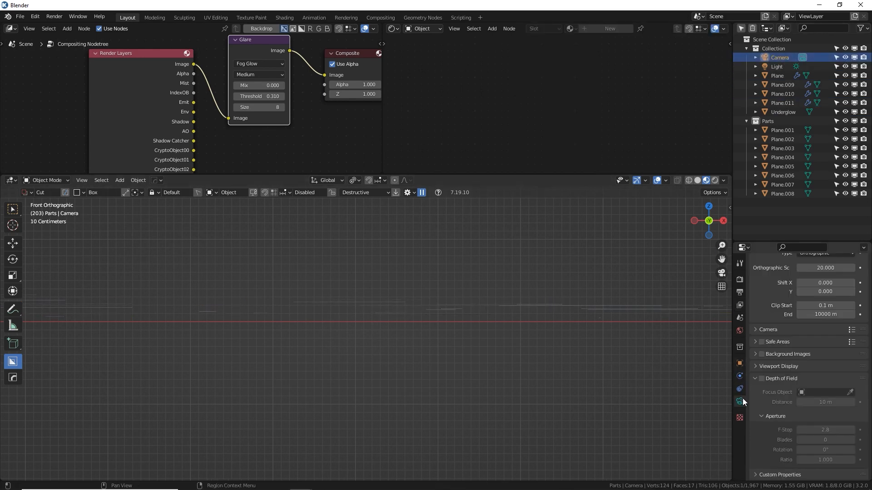
click(756, 365)
scroll(794, 365, down, 2)
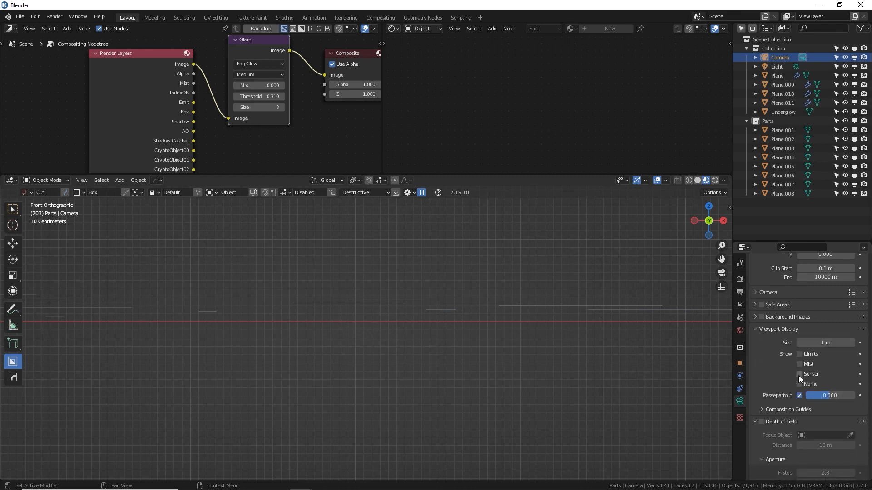
Set the world's Mist Pass start to 31 m and show the scene in wireframe to compare it with the parts' height
click(740, 331)
scroll(601, 331, down, 5)
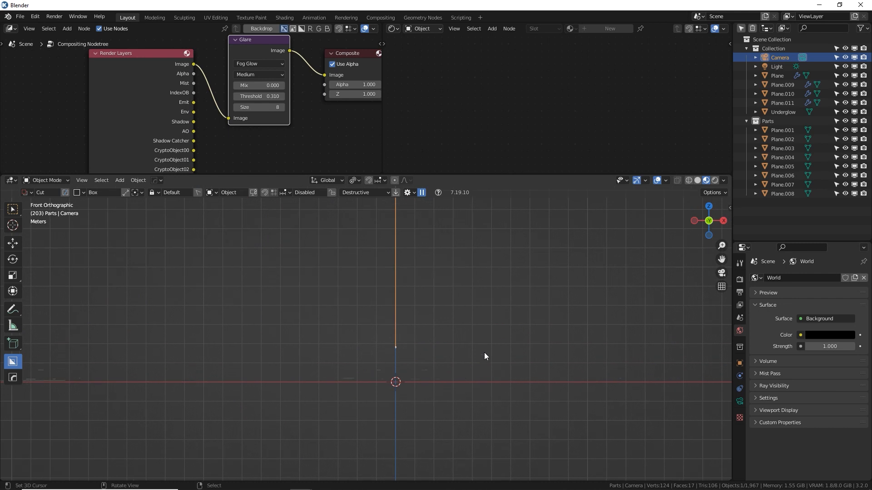
click(756, 373)
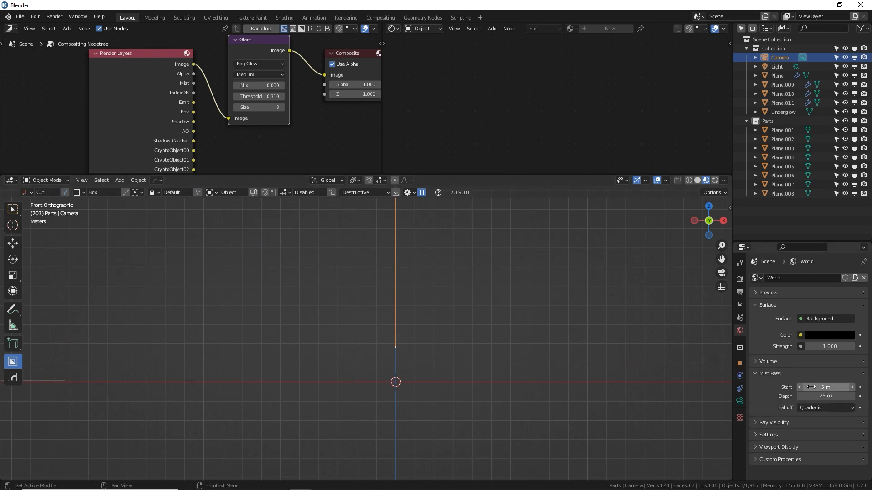
drag(811, 387, 864, 386)
scroll(559, 360, up, 10)
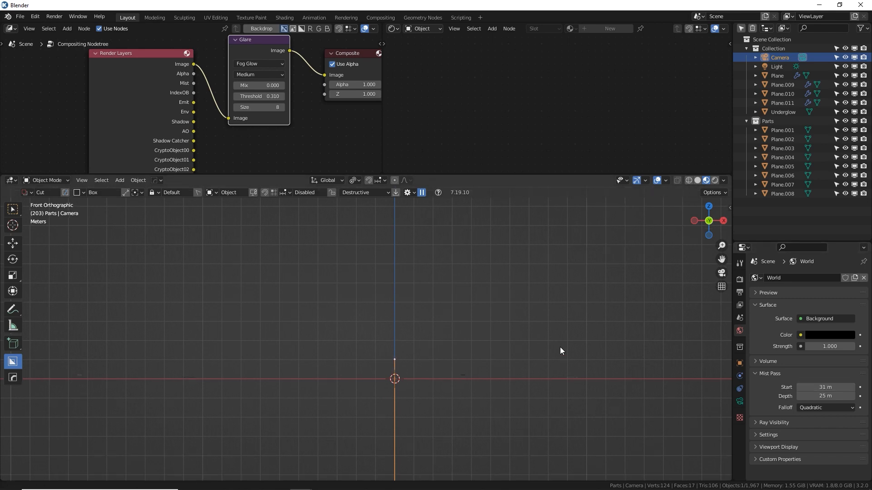
scroll(449, 317, up, 2)
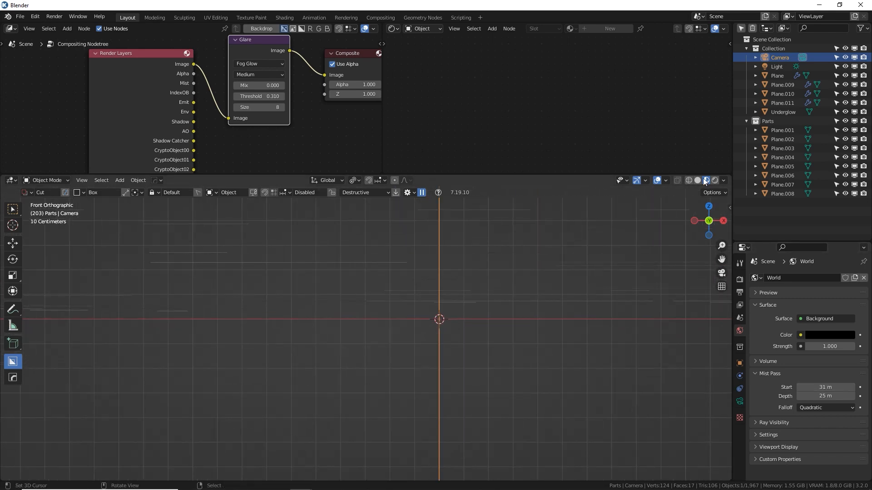
key(shift+z)
shift+middle_drag(534, 302, 482, 397)
drag(824, 387, 828, 387)
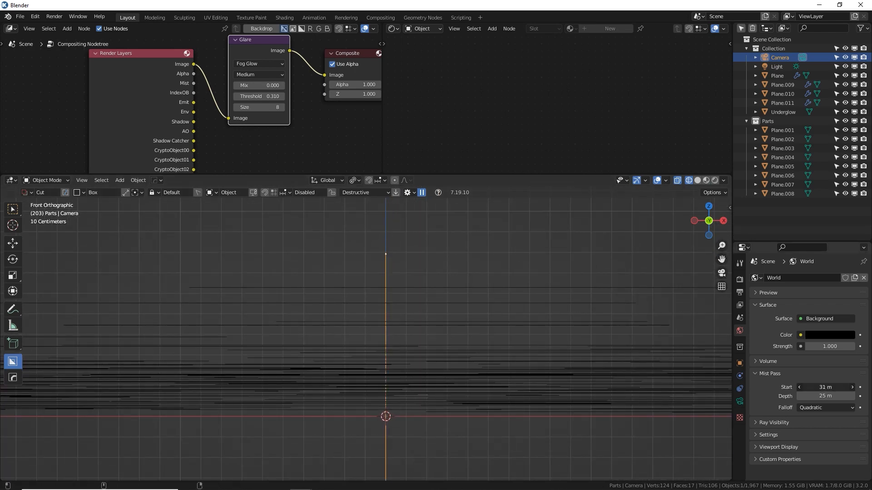
Reduce the world's Mist Pass depth to 0.61 m to fit the height range of the scattered parts
scroll(353, 334, down, 5)
shift+middle_drag(361, 320, 628, 314)
shift+middle_drag(533, 274, 527, 303)
scroll(527, 303, up, 5)
shift+middle_drag(630, 286, 419, 323)
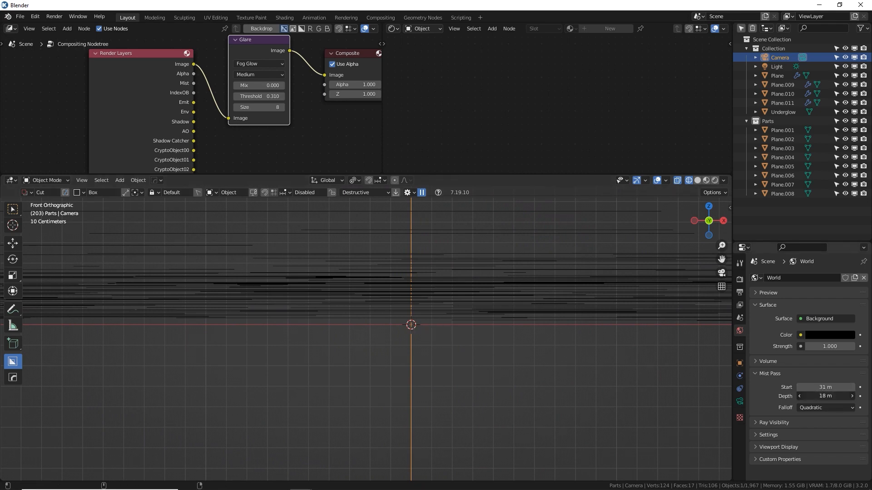
drag(825, 396, 794, 396)
shift+middle_drag(523, 355, 406, 439)
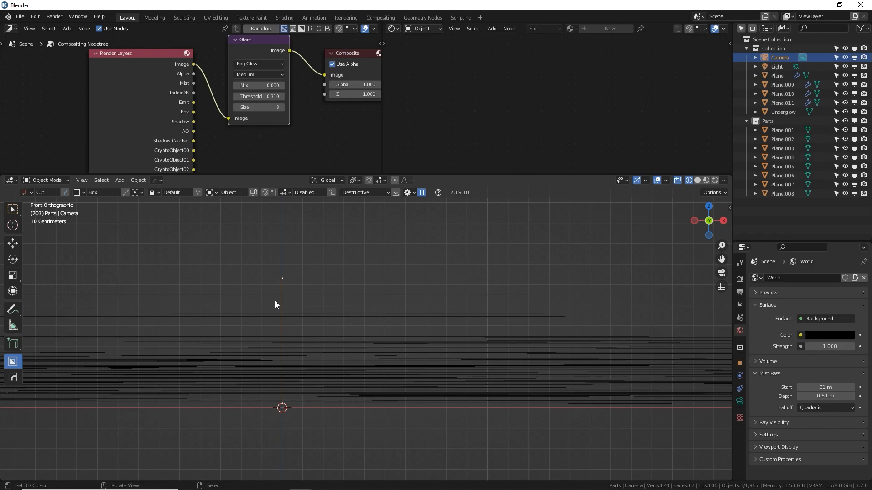
Render the scene and inspect the Emit and Mist passes, examining the Mist pass up close
key(F12)
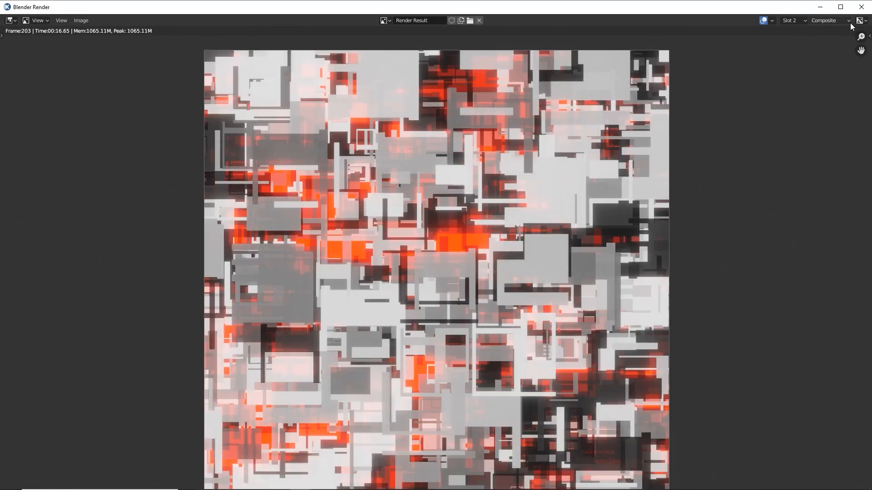
click(824, 20)
click(827, 40)
click(833, 21)
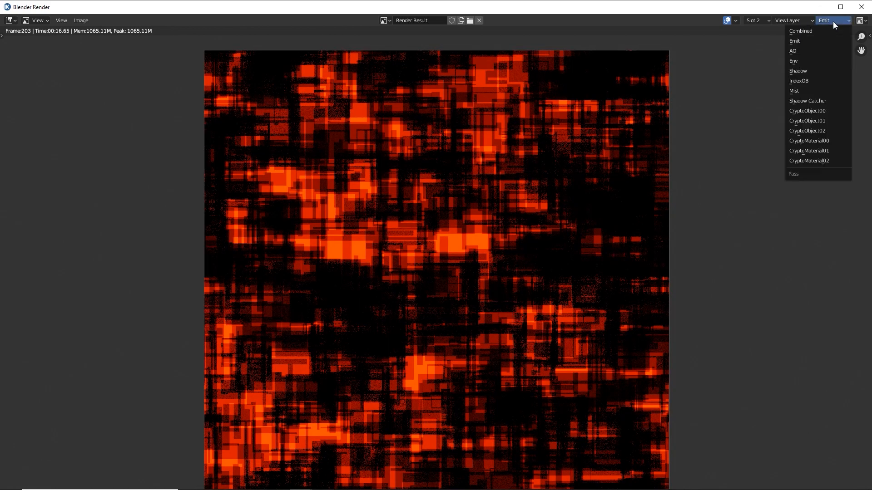
click(799, 92)
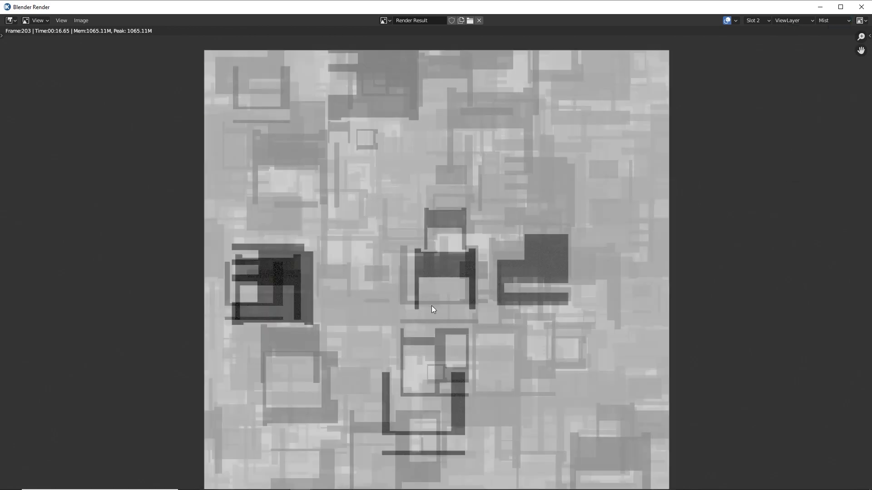
scroll(308, 302, up, 4)
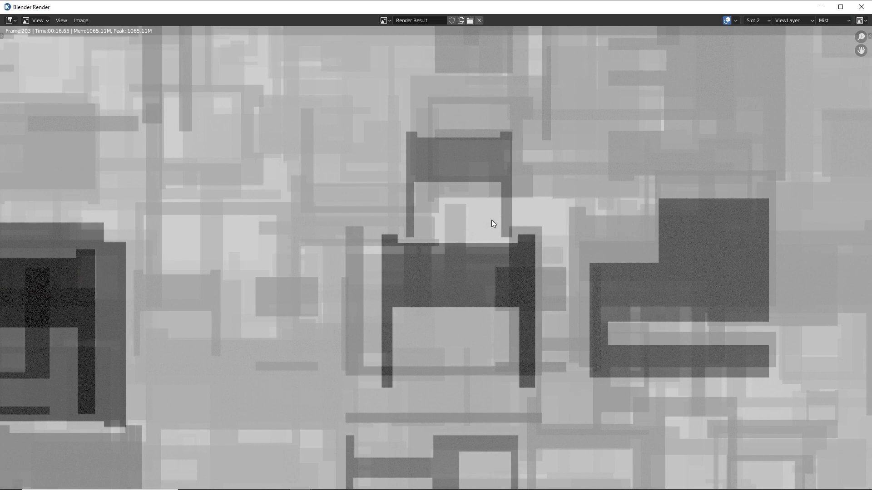
scroll(492, 220, down, 4)
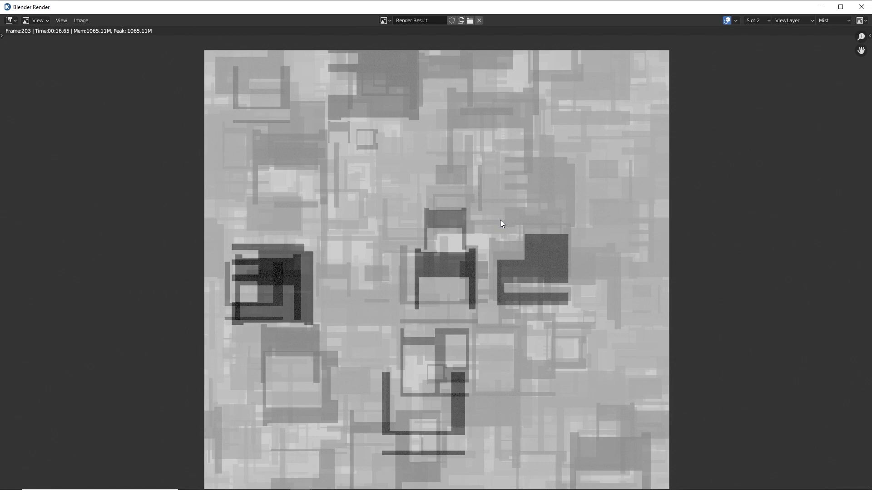
scroll(464, 235, down, 1)
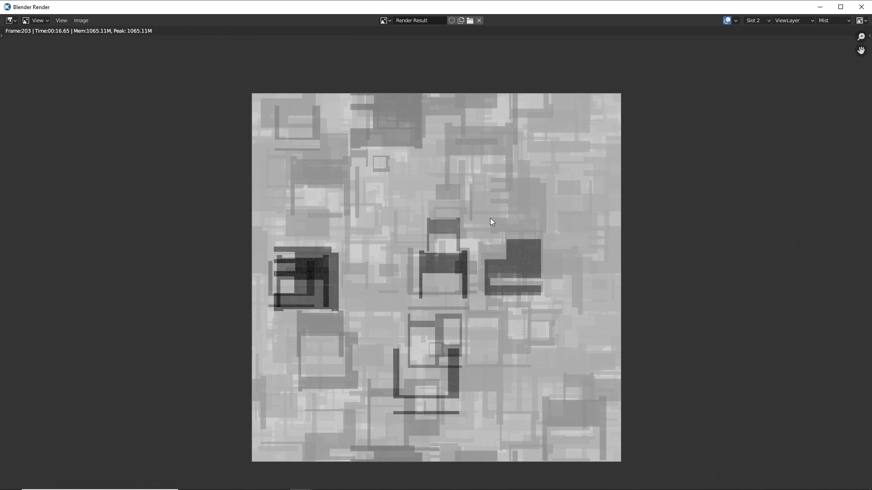
key(Escape)
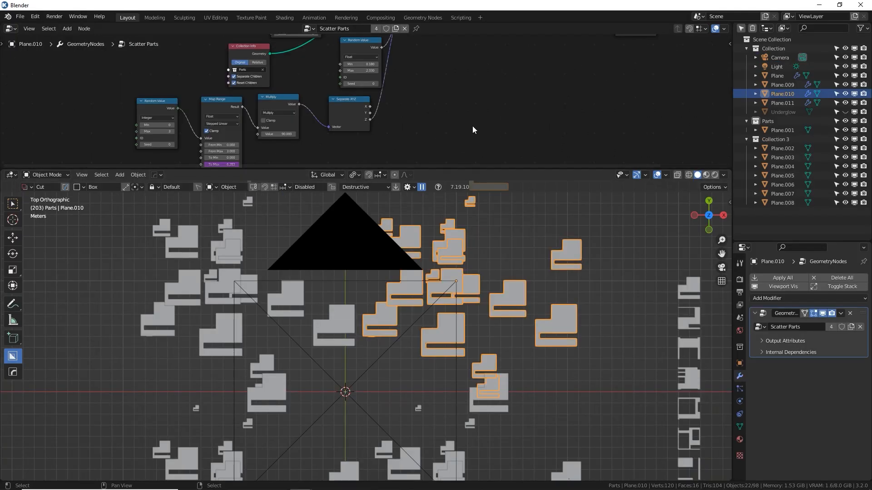
Hide the camera and select the scattered plane Plane.010 to show its Scatter Parts node tree
middle_drag(473, 126, 476, 107)
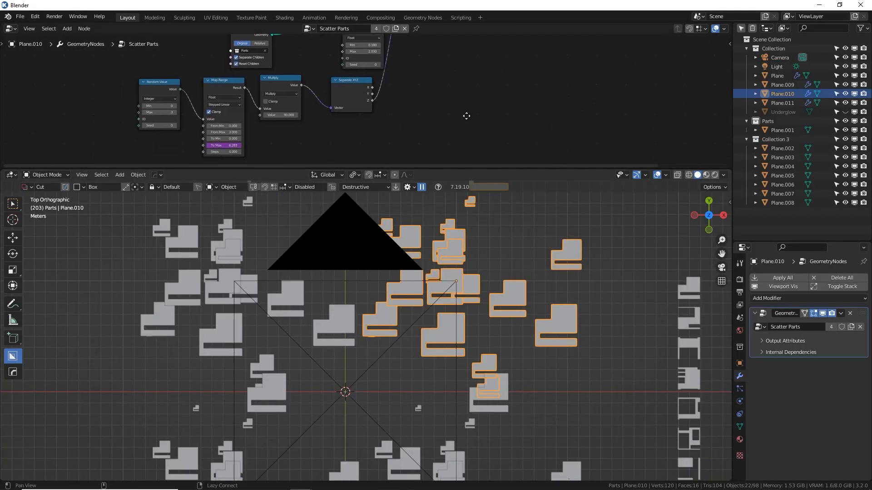
click(381, 247)
key(h)
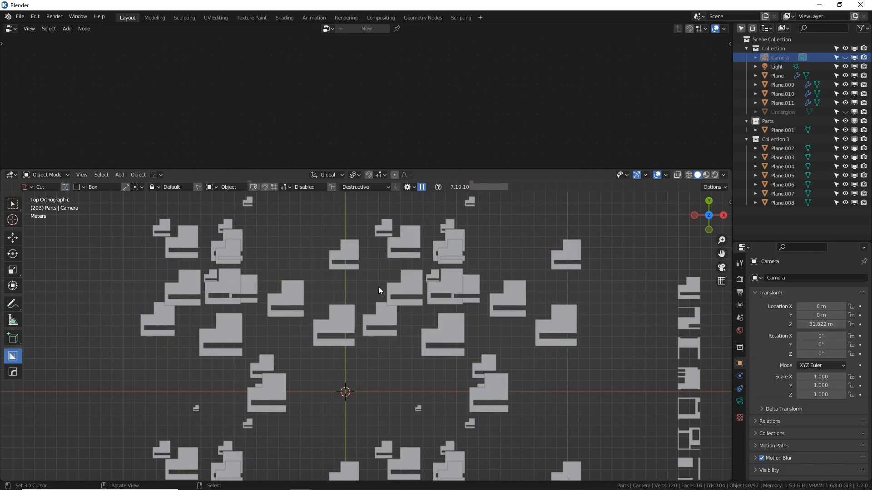
click(410, 273)
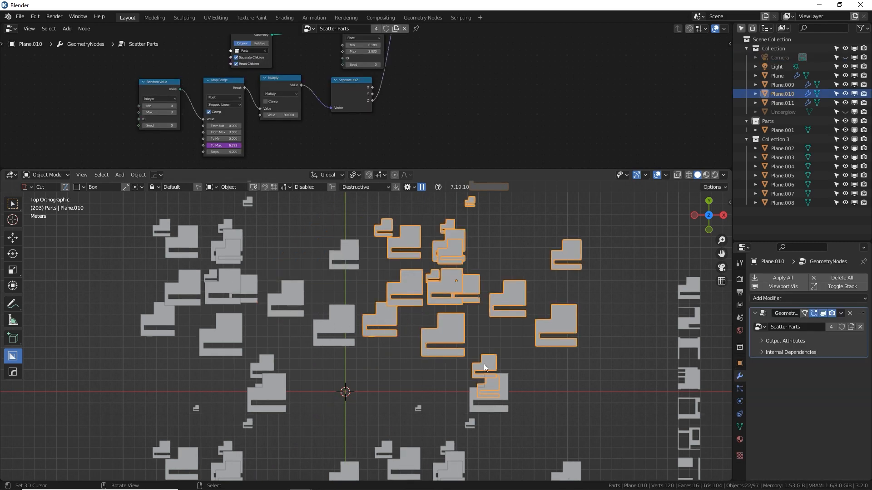
Switch from the box cutting tool to the Select Box tool, keeping Plane.010 selected
mouse_move(478, 340)
shift+middle_down()
mouse_move(461, 318)
mouse_move(356, 295)
mouse_move(424, 377)
shift+middle_up()
shift+middle_drag(549, 310, 493, 276)
mouse_move(566, 278)
mouse_down()
mouse_move(511, 489)
mouse_move(557, 263)
mouse_up()
key(Escape)
key(w)
click(547, 256)
shift+middle_drag(296, 255, 446, 339)
click(402, 257)
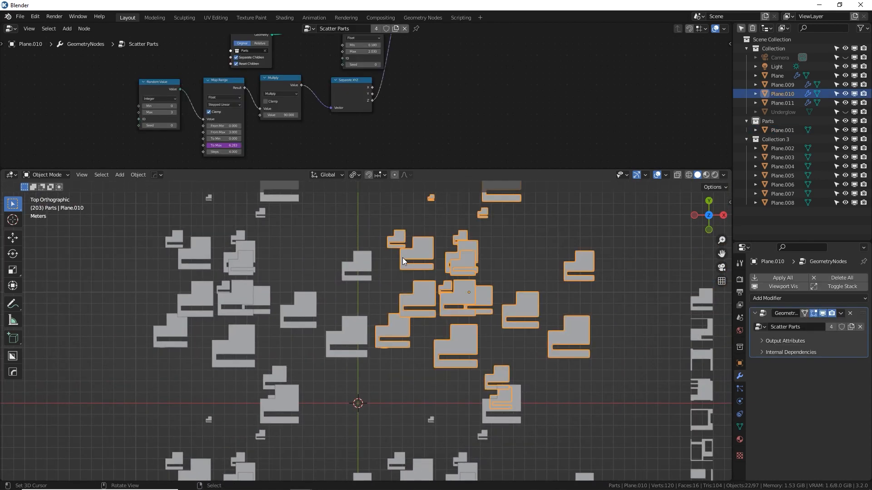
Insert a Combine XYZ node after Separate XYZ in the Scatter Parts tree and feed the Z output into its Z input
scroll(367, 133, up, 3)
scroll(366, 132, up, 4)
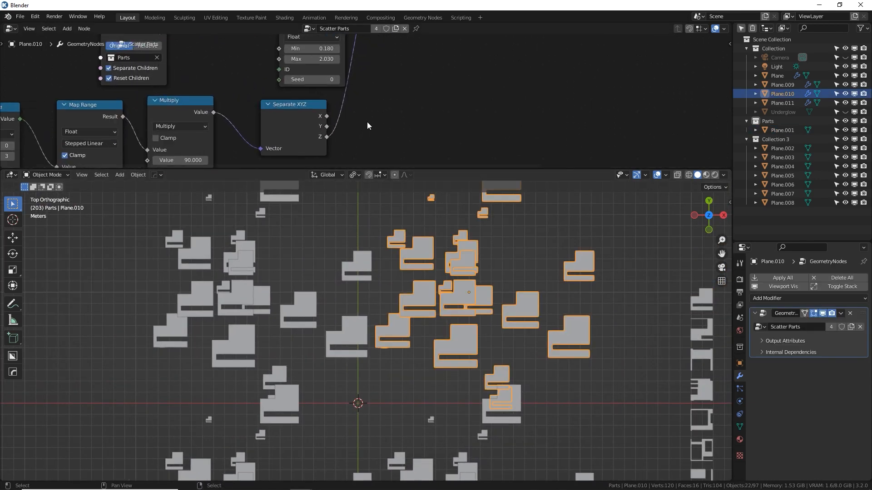
middle_drag(368, 72, 315, 48)
middle_drag(325, 121, 351, 104)
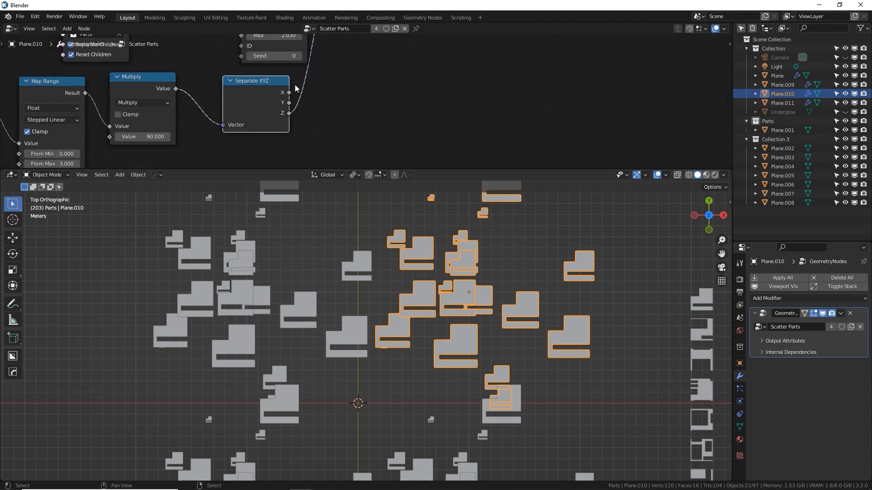
key(shift+a)
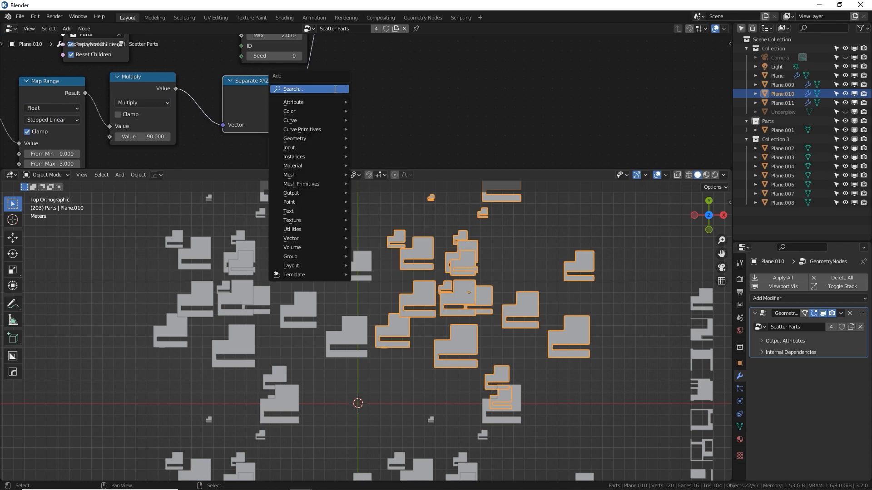
mouse_move(336, 92)
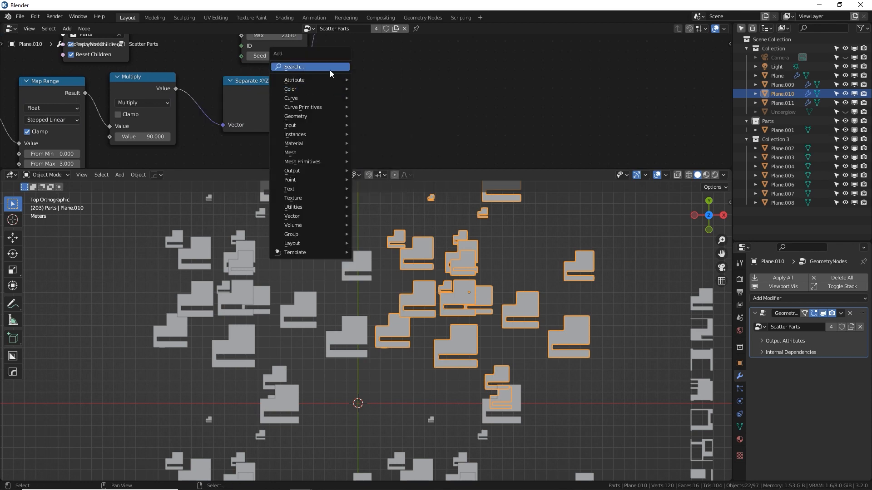
click(330, 67)
text(comb)
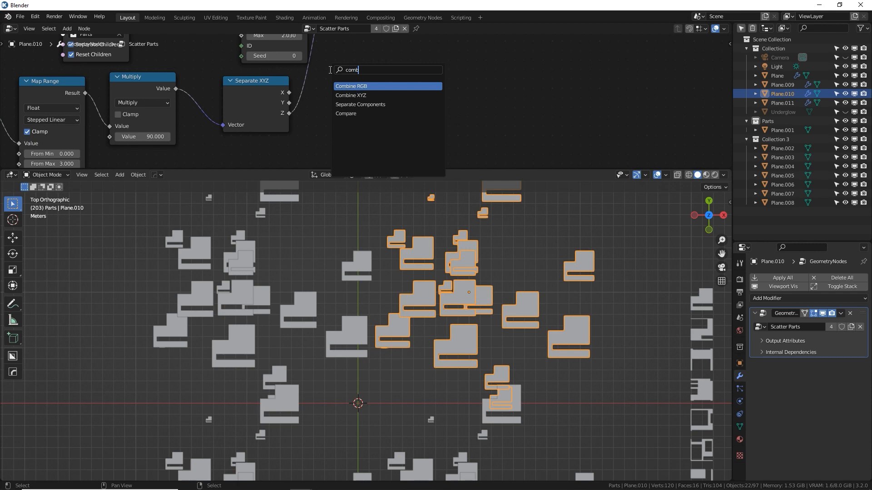
key(Down)
key(Return)
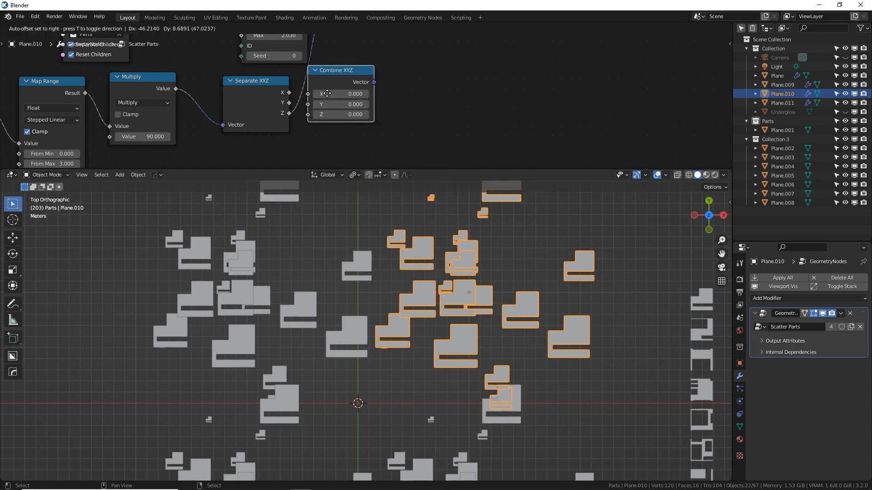
click(329, 99)
drag(328, 99, 327, 116)
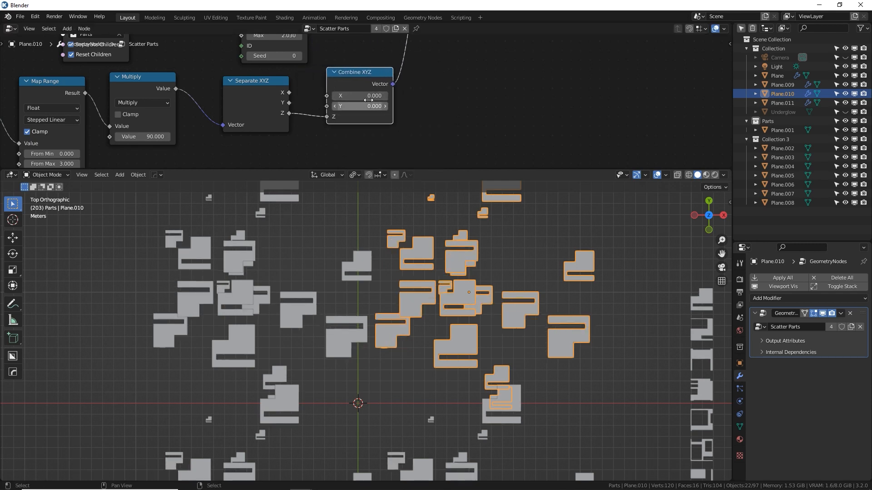
Try other values in the Multiply node driving the parts' rotation, ending at 90
middle_drag(396, 73, 421, 74)
middle_drag(293, 116, 375, 101)
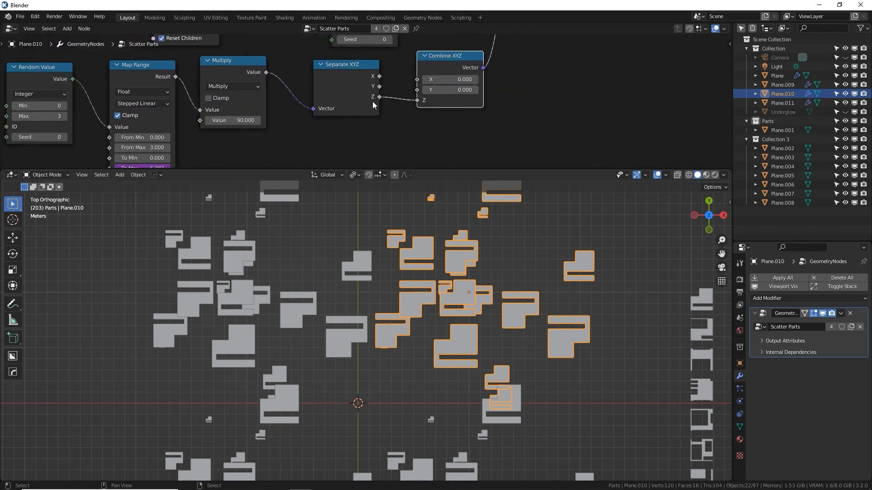
middle_drag(236, 120, 313, 82)
drag(312, 82, 359, 82)
click(308, 82)
text(90)
key(Return)
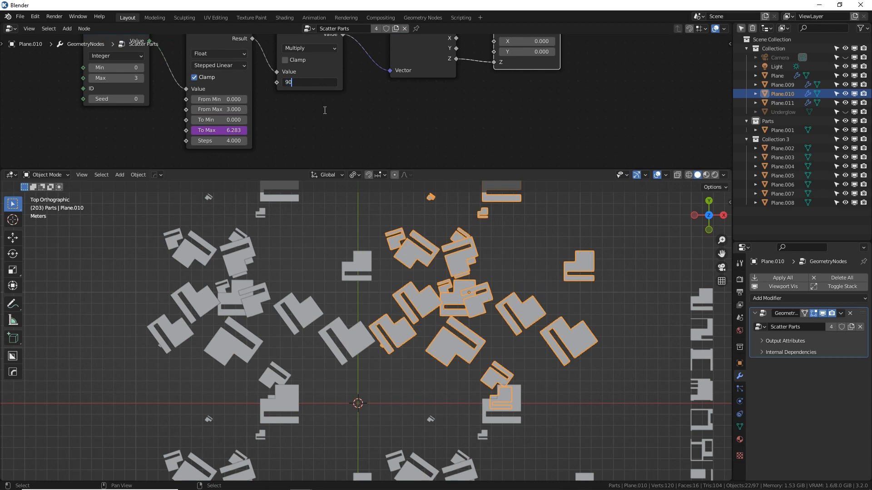
Delete the driver on the Map Range node's To Max and enter #pi there as a new driver
shift+middle_drag(343, 421, 310, 241)
shift+middle_drag(532, 290, 513, 452)
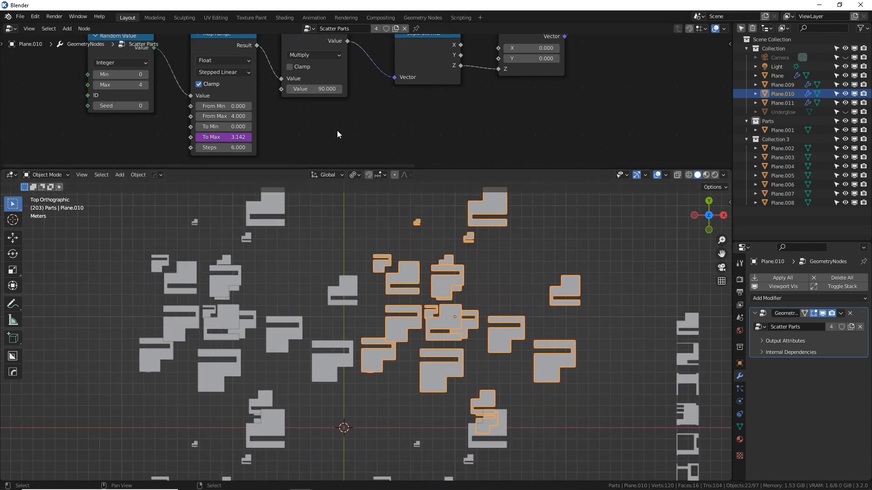
right_click(235, 137)
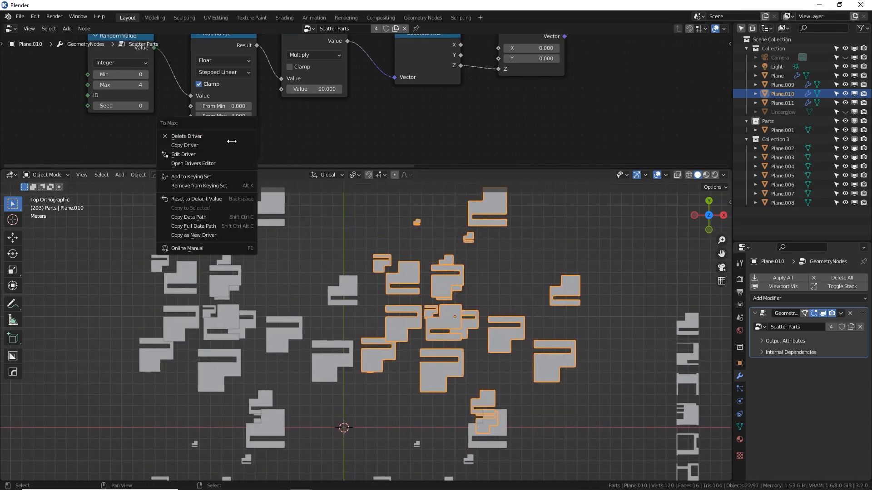
click(207, 136)
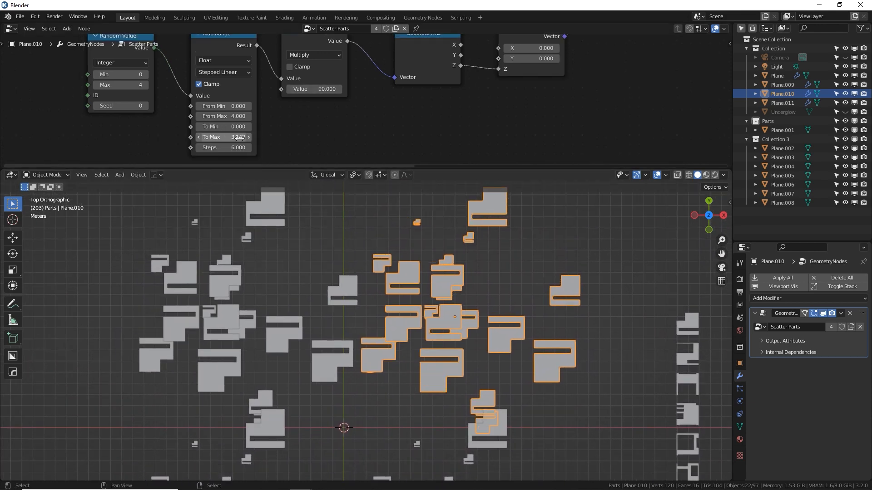
click(231, 138)
key(shift)
text(#pi)
key(Return)
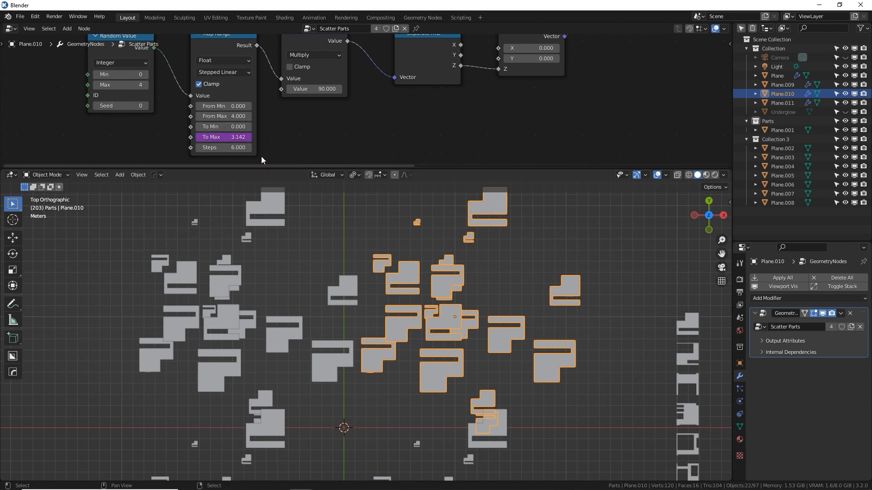
Set the Multiply node's value to 45 and deselect the scattered plane to check the parts' rotation
double_click(317, 89)
text(45)
key(Return)
click(494, 375)
shift+scroll(522, 345, down, 1)
shift+middle_drag(522, 345, 428, 370)
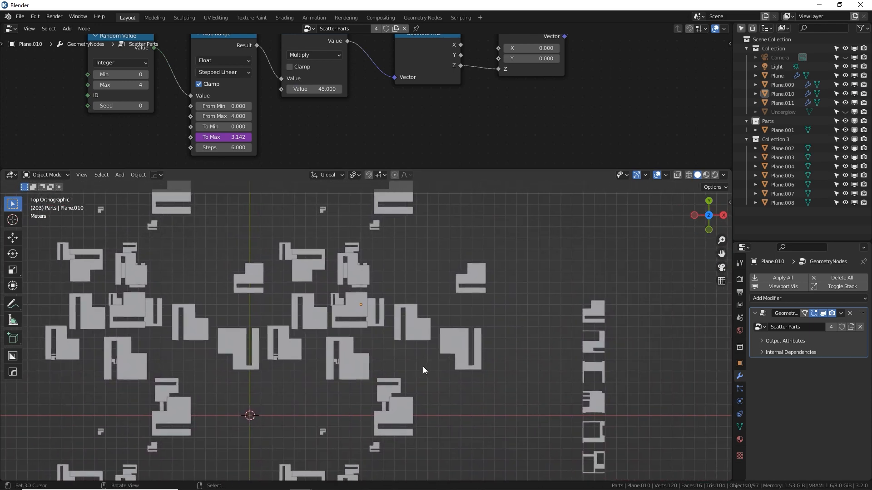
Move the part objects Plane.002 to Plane.008 into the Parts collection and reselect the scattered plane Plane.010
click(409, 325)
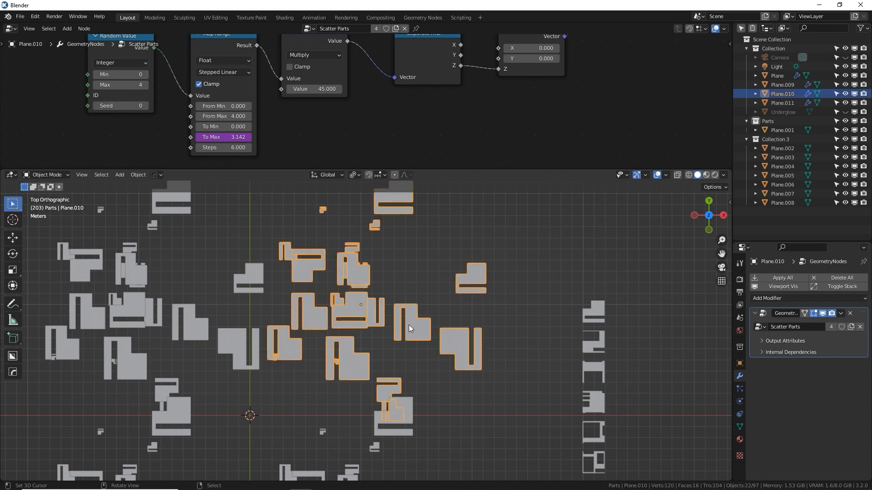
scroll(409, 326, down, 3)
drag(562, 290, 536, 413)
key(m)
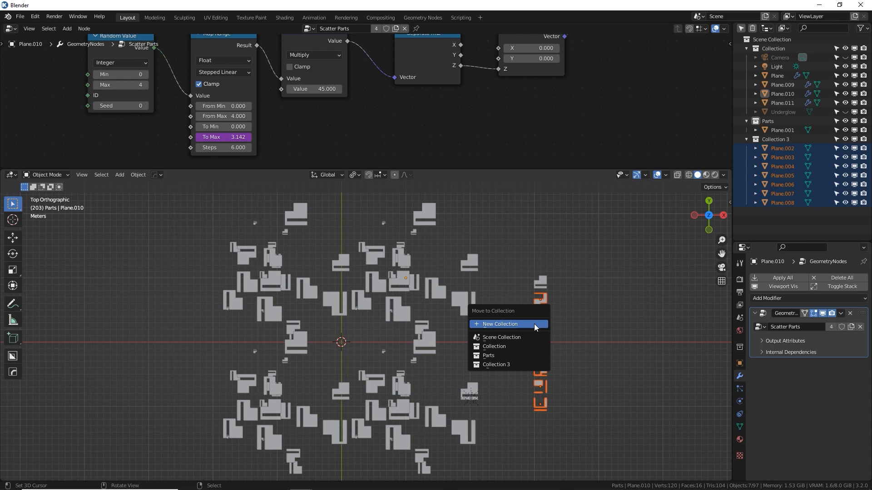
drag(560, 294, 533, 413)
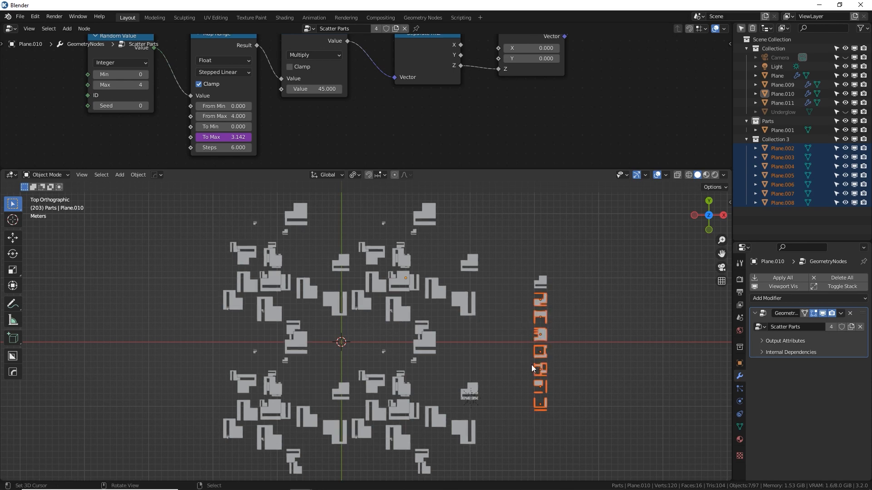
key(m)
click(508, 396)
click(402, 284)
Raise the Density Factor of the Poisson Disk point distribution in the Scatter Parts tree to about 0.093
middle_drag(278, 131, 297, 152)
click(10, 28)
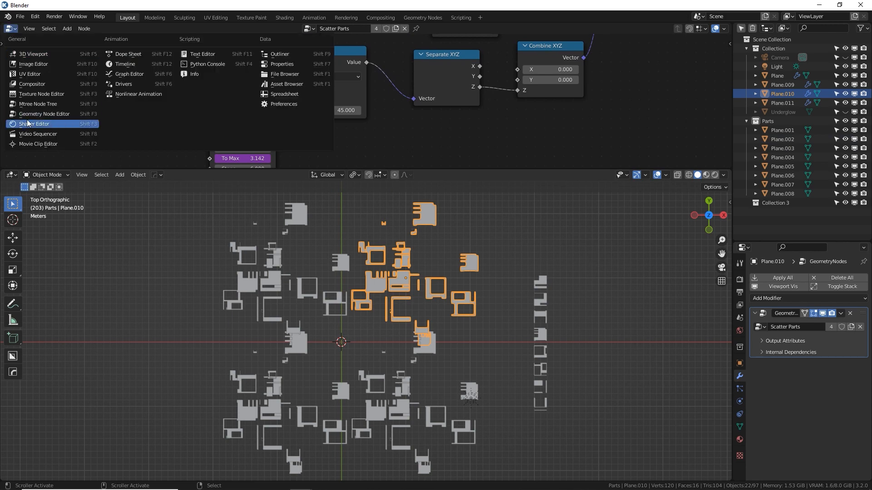
click(37, 114)
middle_drag(266, 112, 298, 243)
middle_drag(353, 70, 268, 112)
drag(291, 112, 296, 112)
key(alt+a)
shift+middle_drag(355, 295, 395, 279)
scroll(395, 278, up, 4)
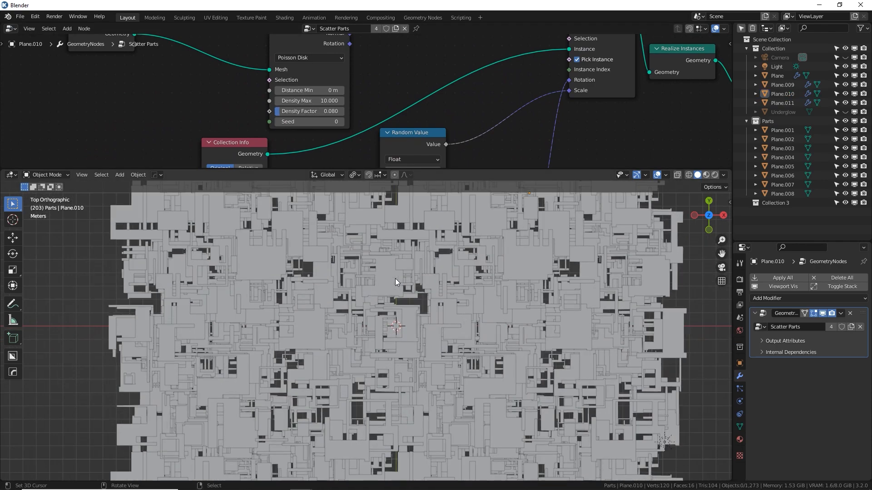
drag(298, 111, 300, 111)
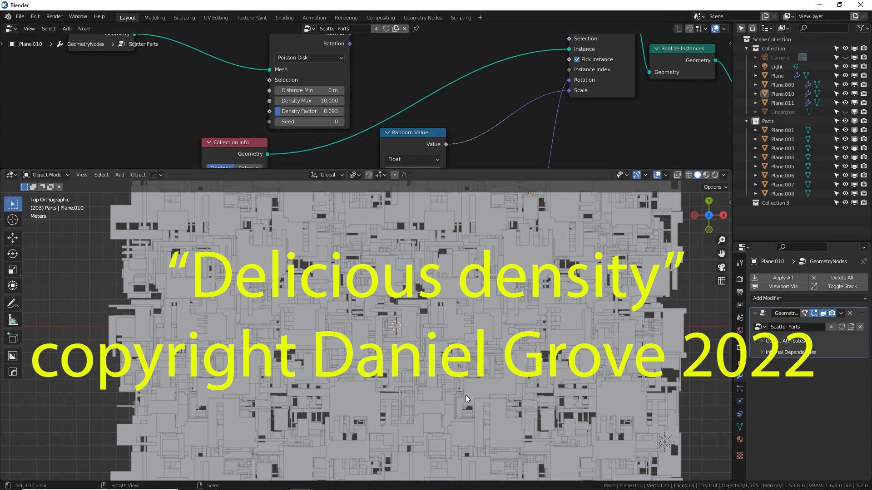
scroll(454, 348, down, 1)
click(454, 347)
middle_drag(454, 347, 565, 178)
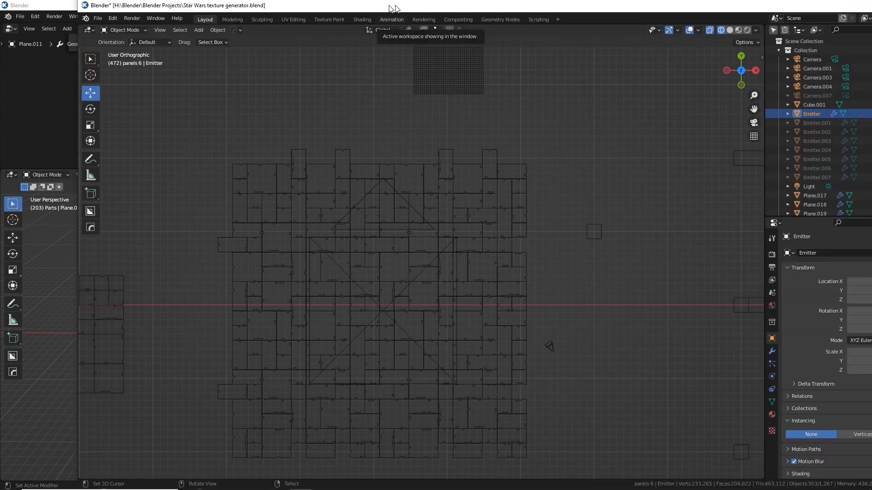
Switch to the Blender window with Star Wars texture generator.blend, hide the Camera and show the panels in solid shading
click(177, 190)
shift+middle_drag(346, 211, 417, 165)
right_click(410, 178)
key(h)
click(652, 28)
scroll(446, 162, up, 2)
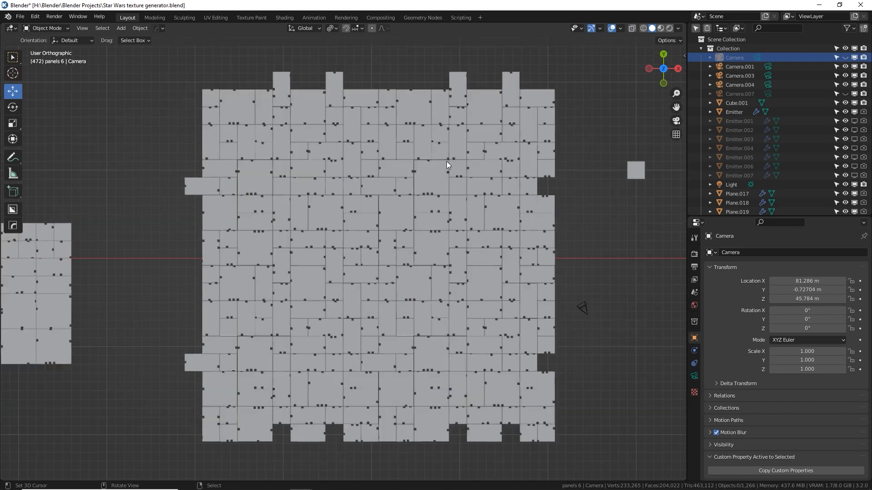
Examine the tiled panel planes Plane.041 and Plane.019 from an oblique angle and from the top view
right_click(446, 162)
right_click(331, 163)
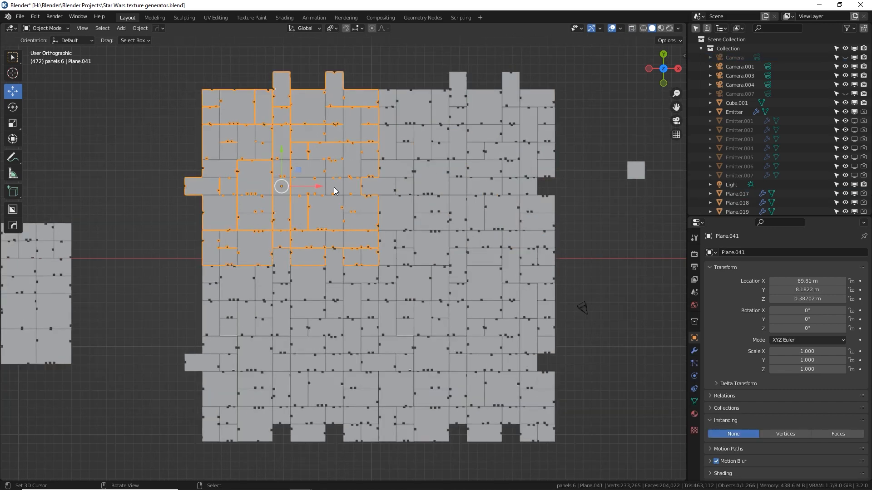
right_click(347, 306)
shift+middle_drag(376, 271, 362, 272)
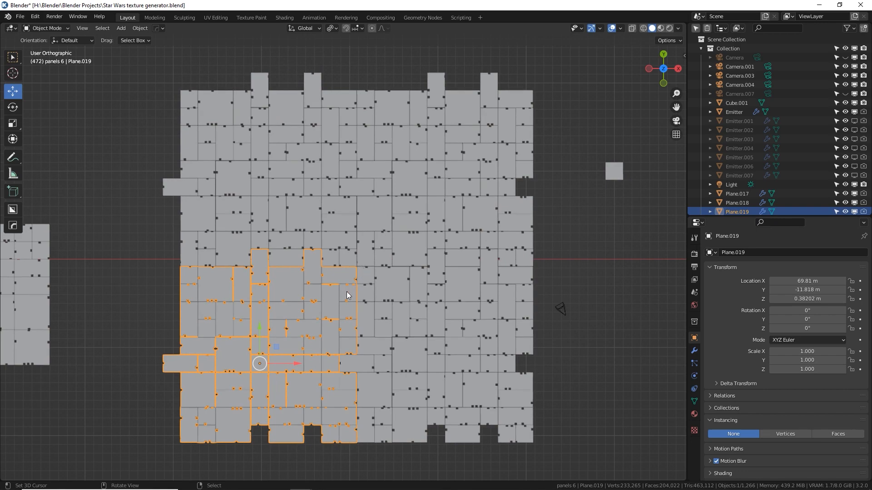
ctrl+middle_drag(355, 293, 517, 230)
scroll(482, 267, down, 5)
key(Tab)
key(Tab)
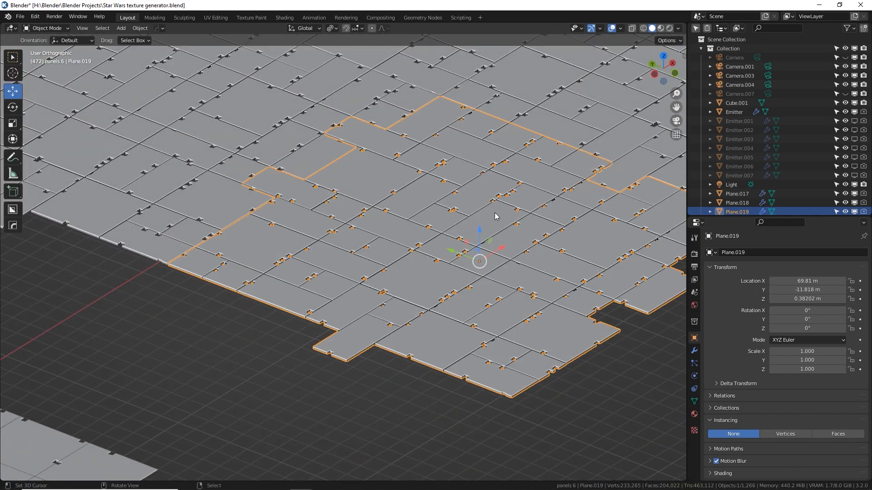
key(KP_7)
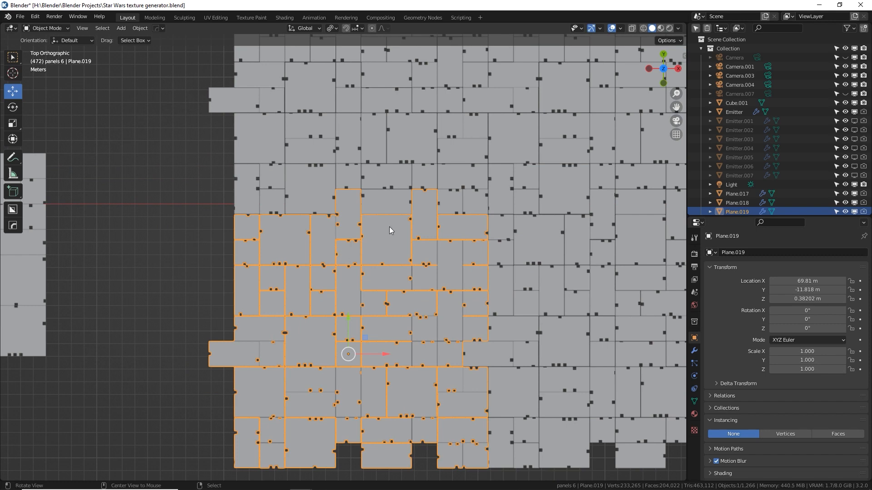
Select the four panel tiles in turn from the top view to compare how their edges interlock
shift+middle_drag(403, 218, 355, 289)
right_click(370, 222)
right_click(527, 218)
right_click(536, 303)
right_click(377, 196)
shift+right_click(522, 208)
shift+right_click(499, 363)
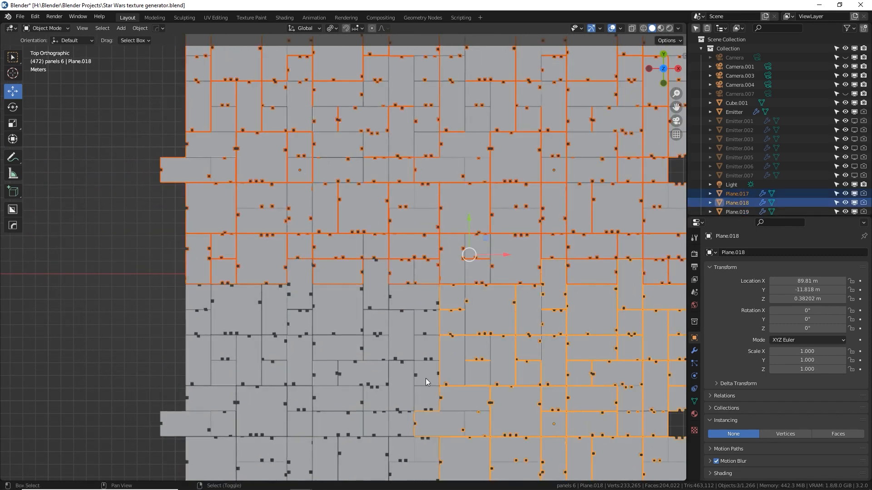
right_click(363, 387)
shift+middle_drag(311, 312, 252, 208)
shift+middle_drag(399, 251, 424, 309)
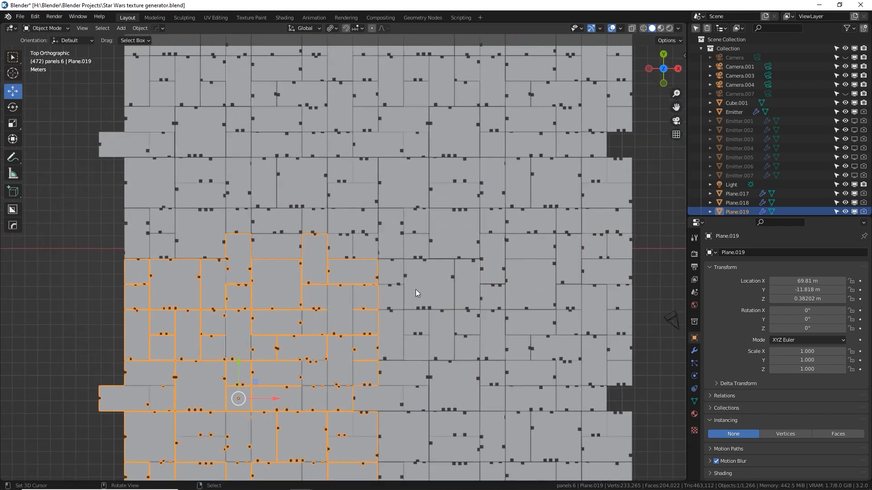
shift+middle_drag(393, 310, 365, 338)
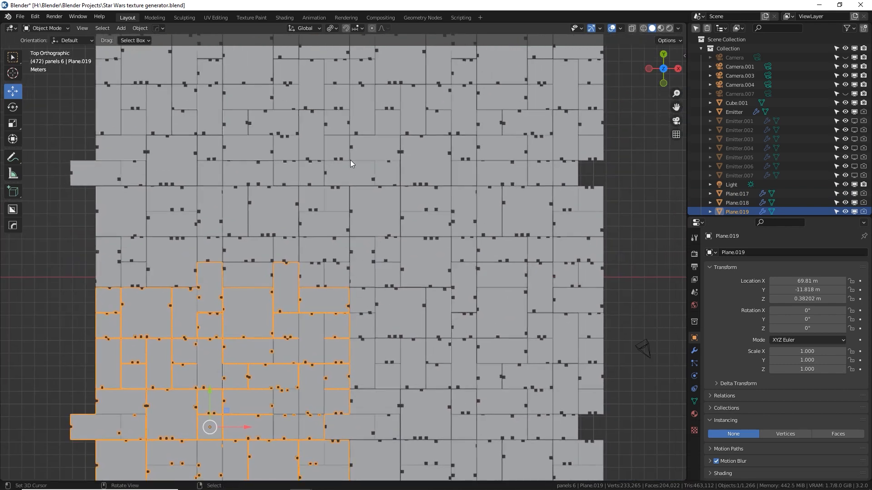
Inspect the panel seams and notches in perspective around Plane.017 and Plane.041, return to the top view and deselect everything
right_click(480, 187)
middle_drag(585, 277, 519, 206)
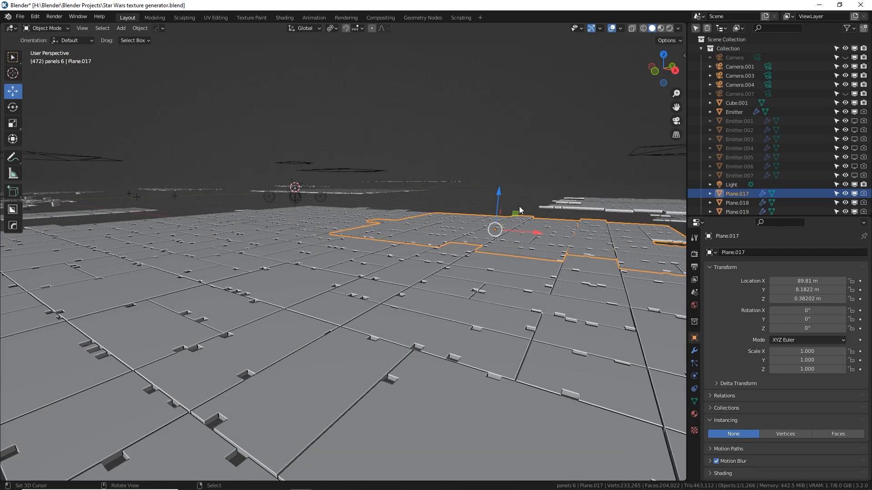
middle_drag(244, 314, 334, 281)
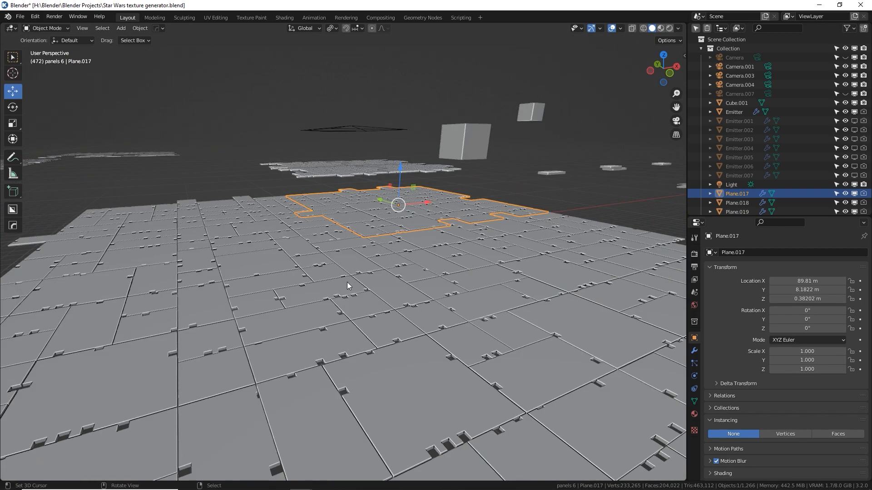
click(375, 341)
middle_drag(375, 341, 420, 341)
shift+middle_drag(486, 268, 497, 189)
right_click(302, 240)
middle_drag(301, 239, 528, 239)
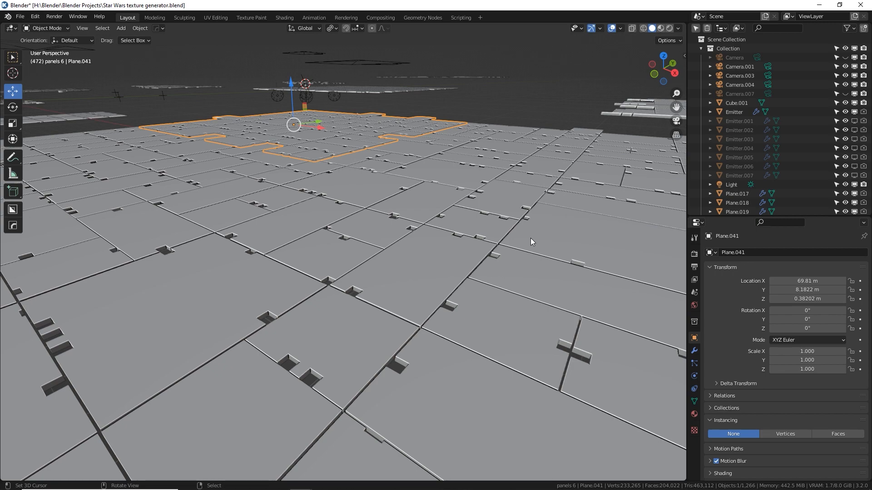
middle_drag(501, 198, 515, 208)
key(KP_7)
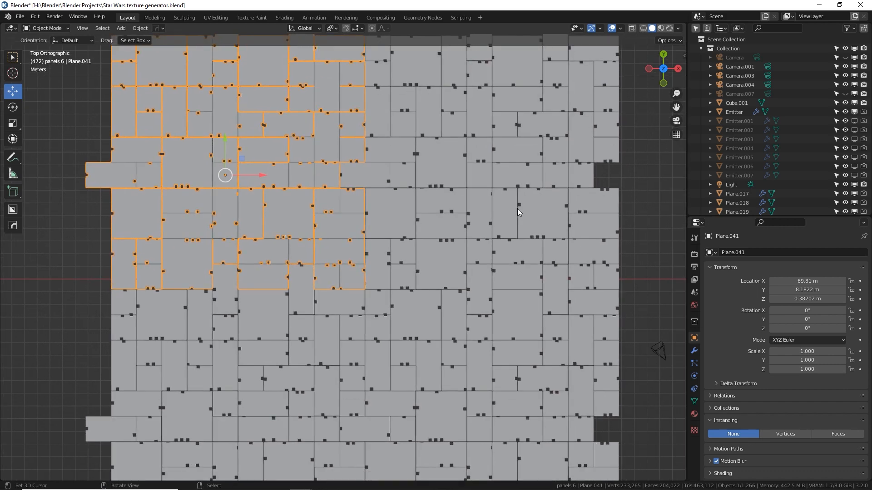
key(alt+a)
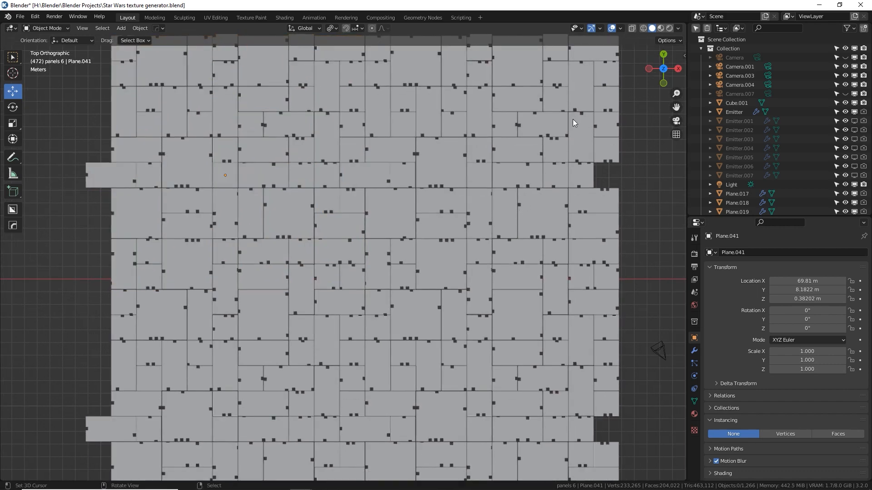